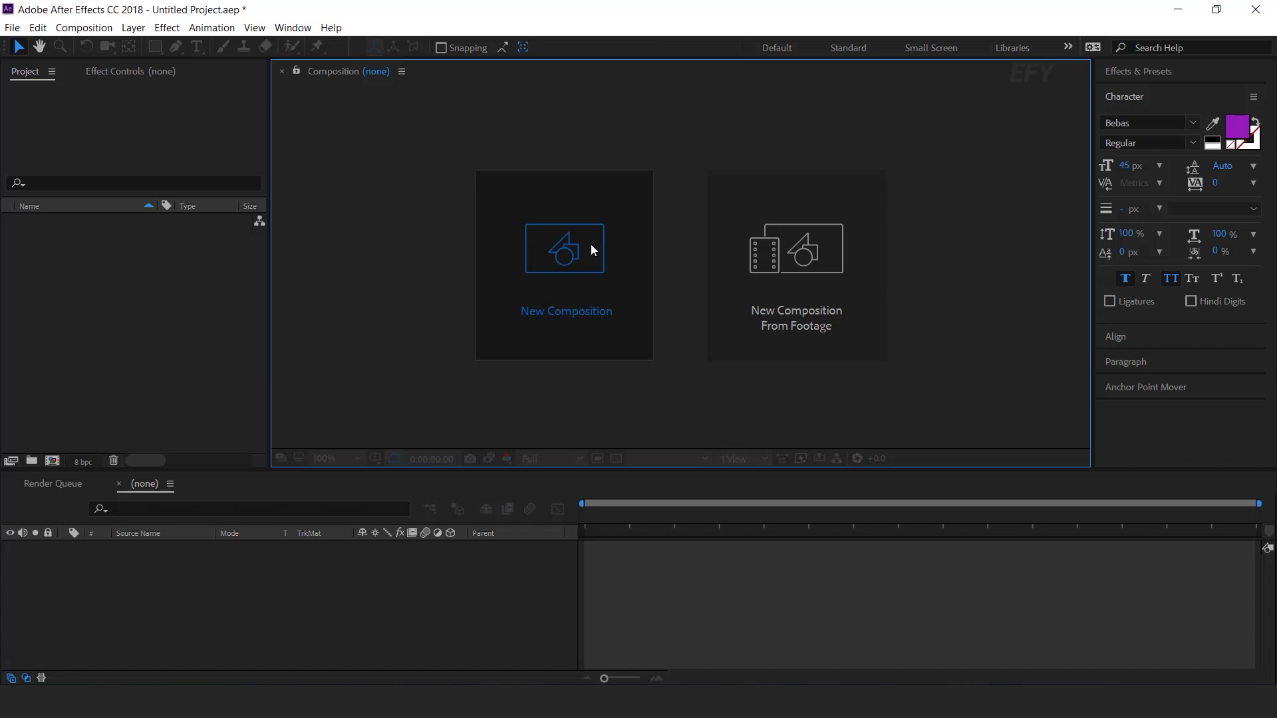
# Create a composition named "main comp" at 2500 x 1500 px
pyautogui.write('2500')
pyautogui.press('Tab')
pyautogui.write('1500')
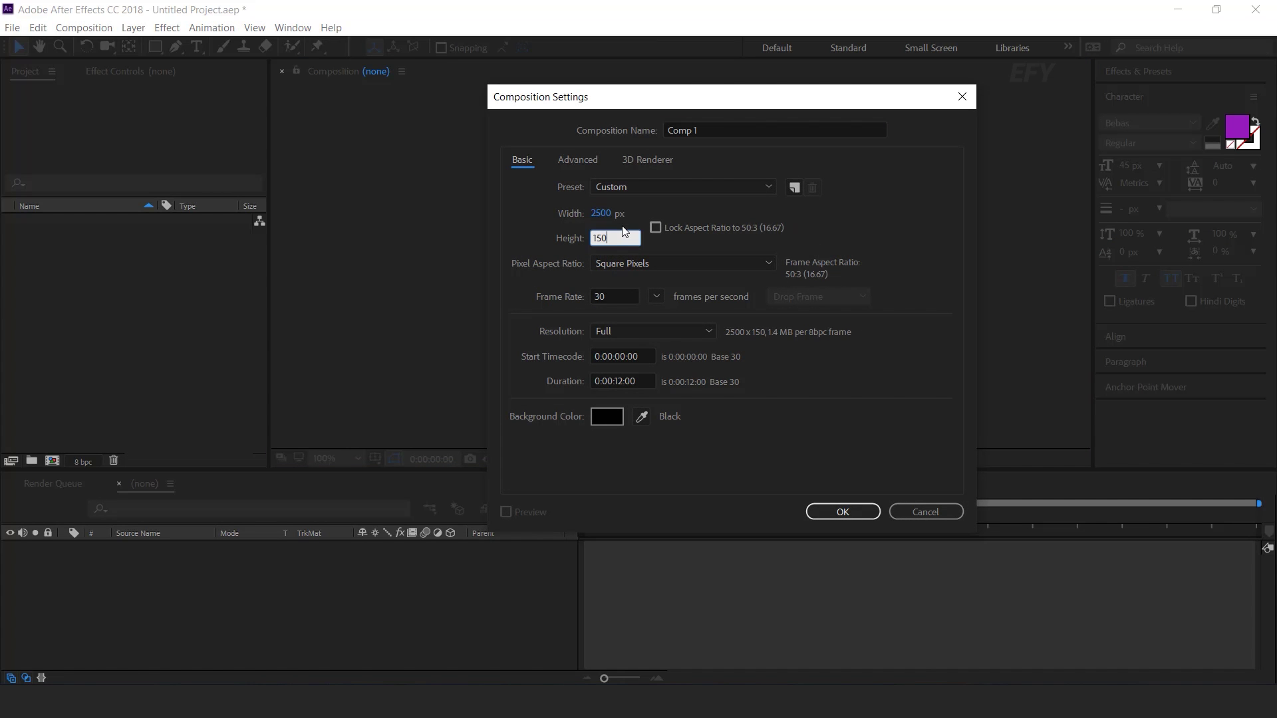
pyautogui.moveTo(712, 135); pyautogui.dragTo(648, 136)
pyautogui.write('main comp')
pyautogui.press('Return')
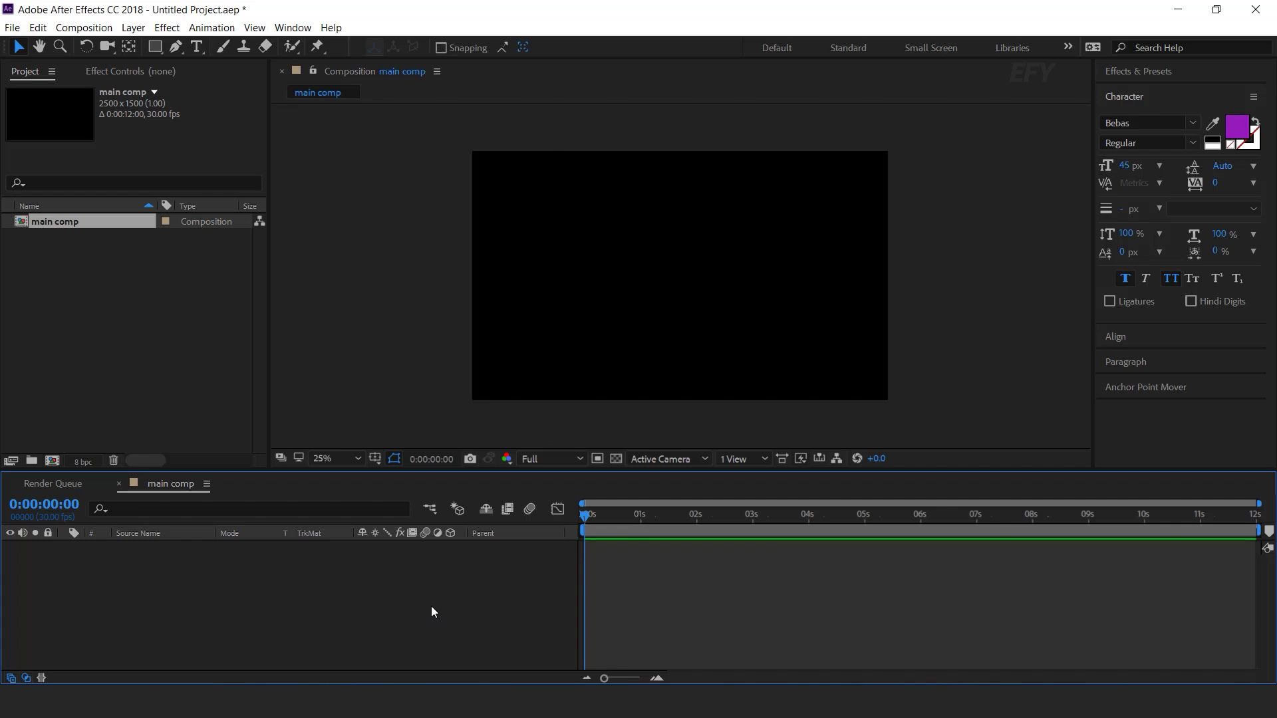
# Create a composition-sized solid named "BG"
pyautogui.hotkey('ctrl', 'y')
pyautogui.write('BG')
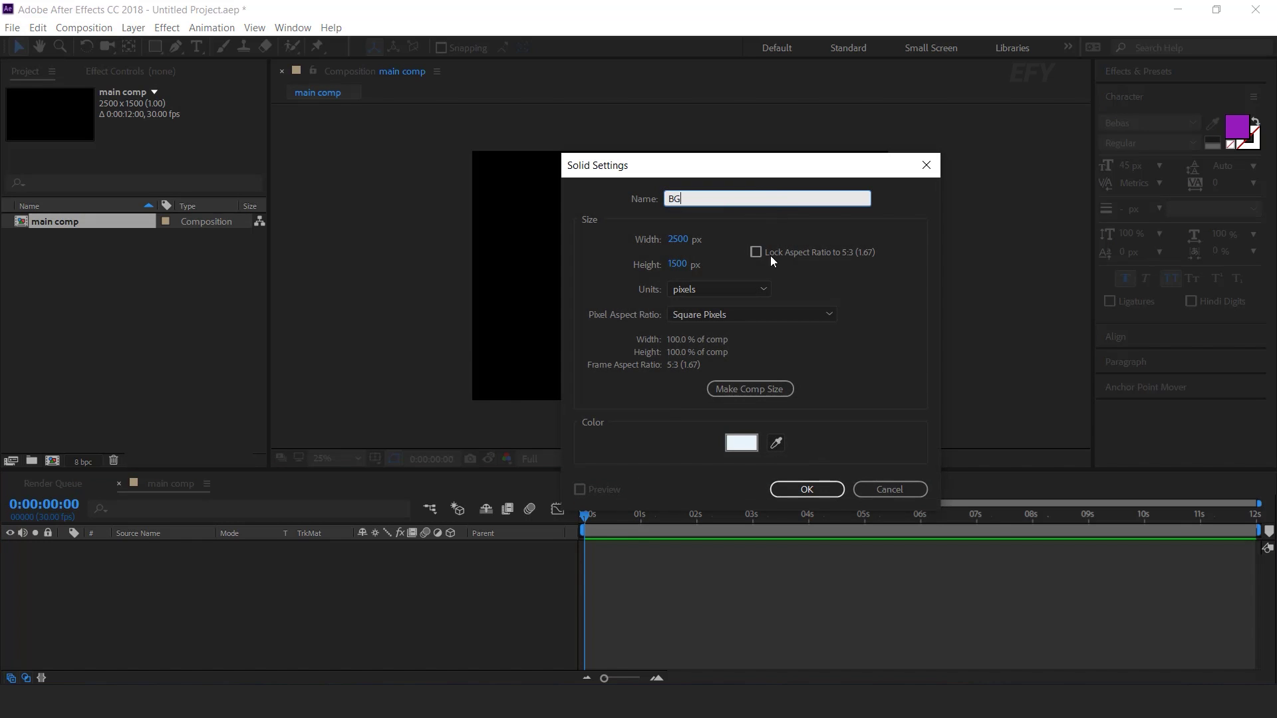
pyautogui.click(812, 492)
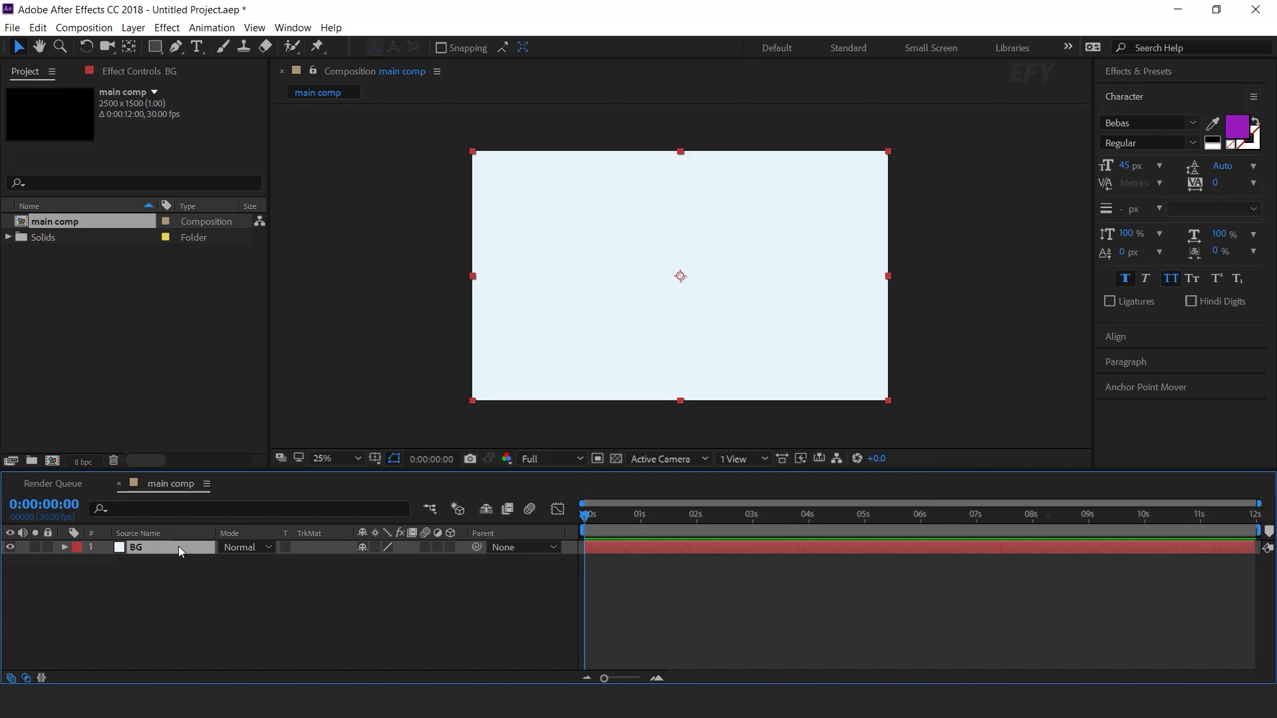
# Apply a Fill effect to the BG solid and set its color to a very dark navy blue
pyautogui.hotkey('ctrl', 'space')
pyautogui.write('fil')
pyautogui.press('Return')
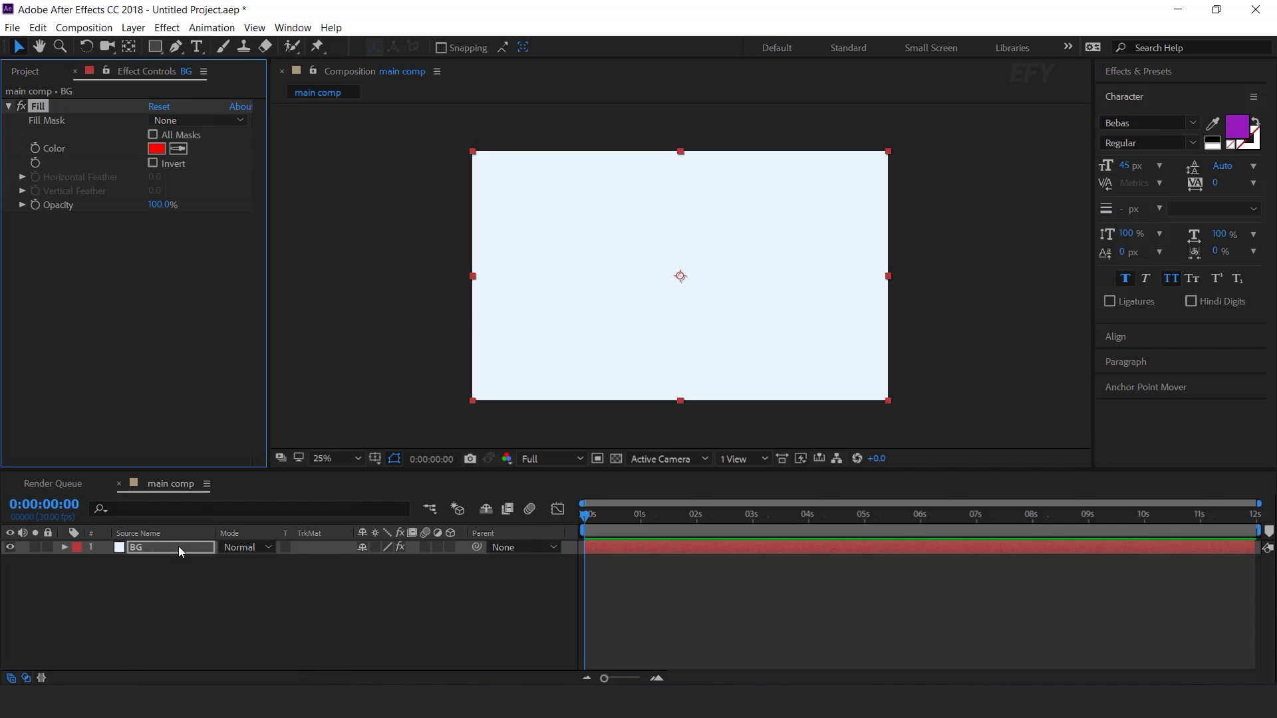
pyautogui.click(155, 144)
pyautogui.click(479, 516)
pyautogui.moveTo(436, 542); pyautogui.dragTo(413, 603)
pyautogui.press('Return')
pyautogui.click(379, 629)
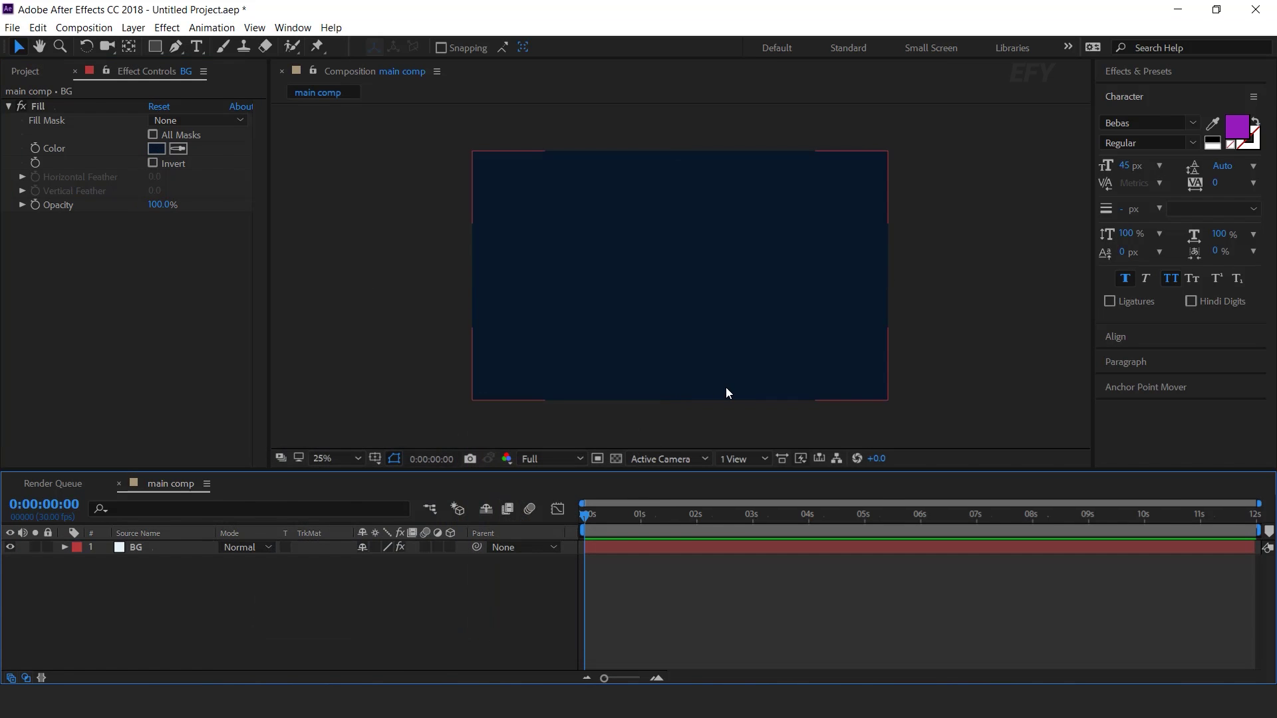
# Draw a circle with the Ellipse tool in the left part of the composition on a new shape layer
pyautogui.click(154, 46)
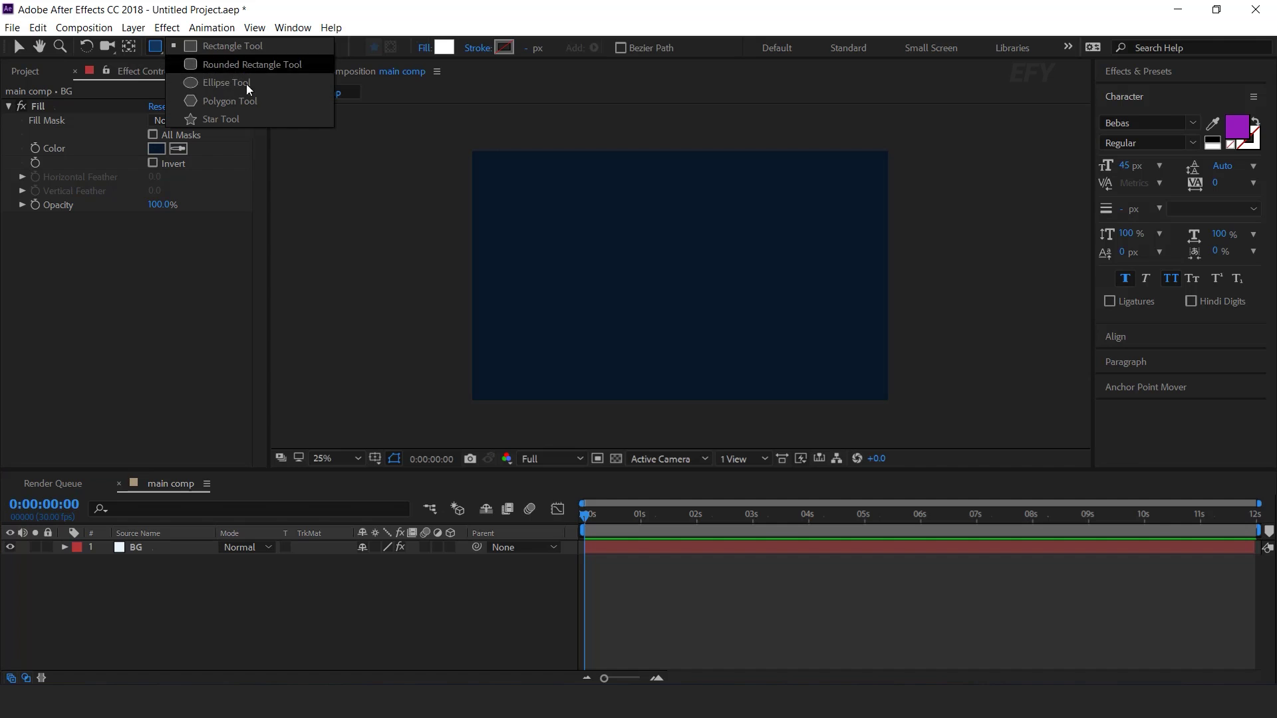
pyautogui.click(270, 87)
pyautogui.moveTo(550, 267); pyautogui.dragTo(593, 311)
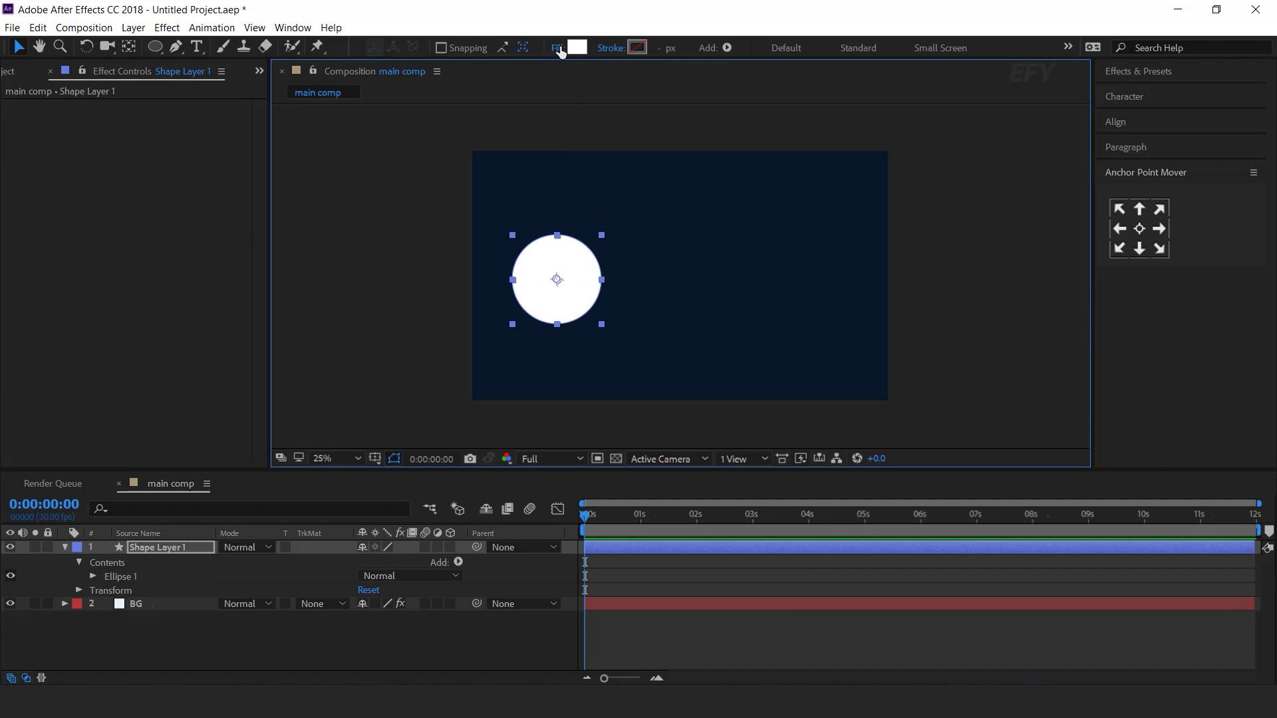
# Remove the circle's fill and give it a white stroke 20 px wide
pyautogui.click(557, 48)
pyautogui.click(199, 113)
pyautogui.click(266, 211)
pyautogui.click(672, 47)
pyautogui.write('20')
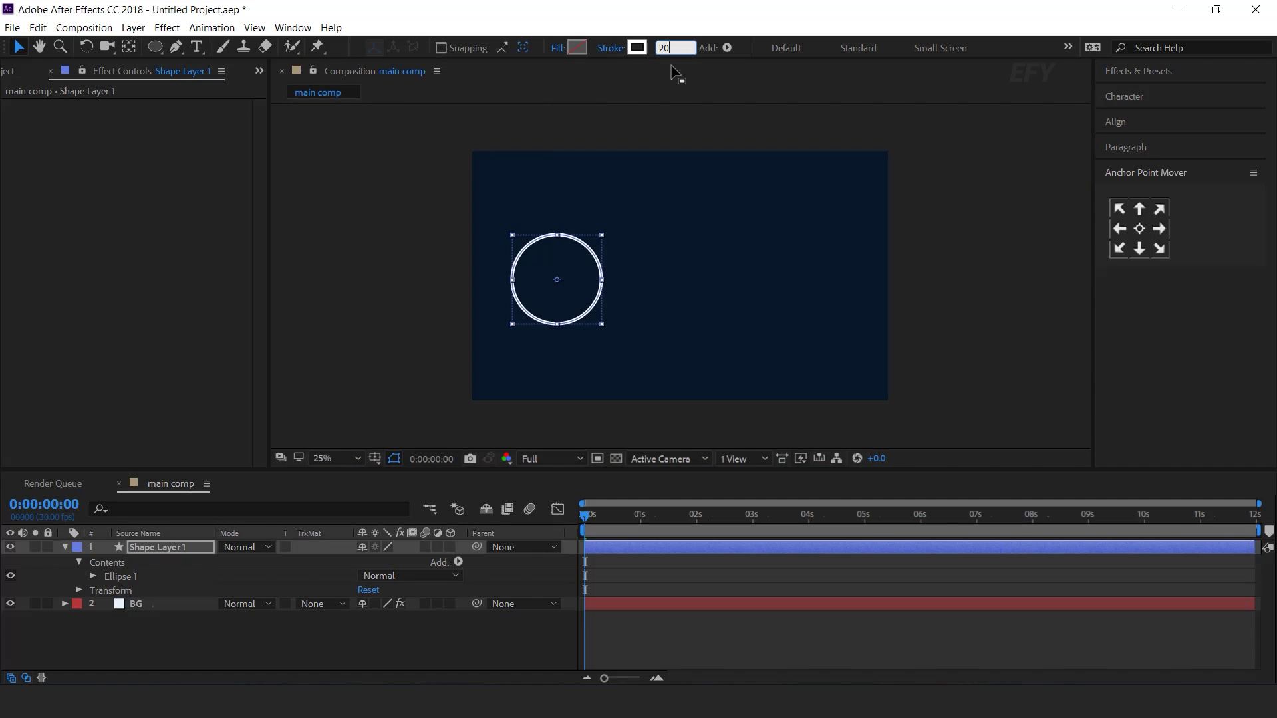
pyautogui.press('Return')
pyautogui.click(485, 644)
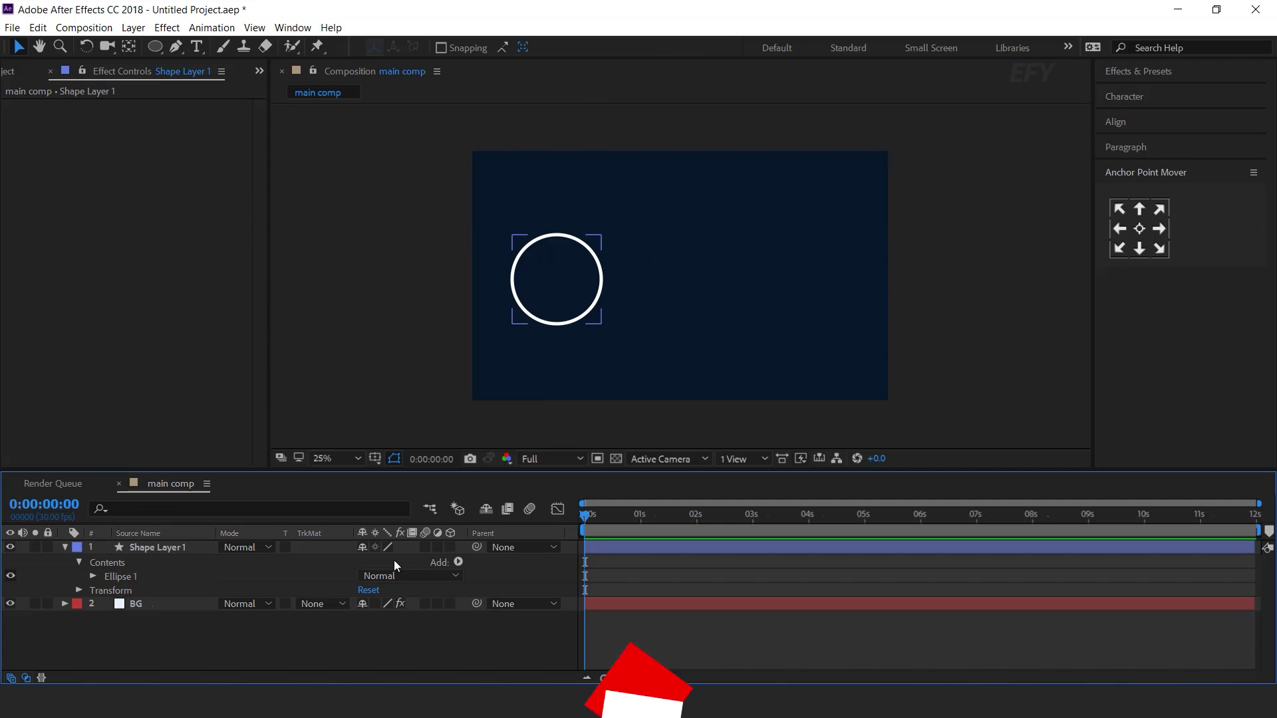
# Add Trim Paths to the ring's shape layer
pyautogui.click(166, 548)
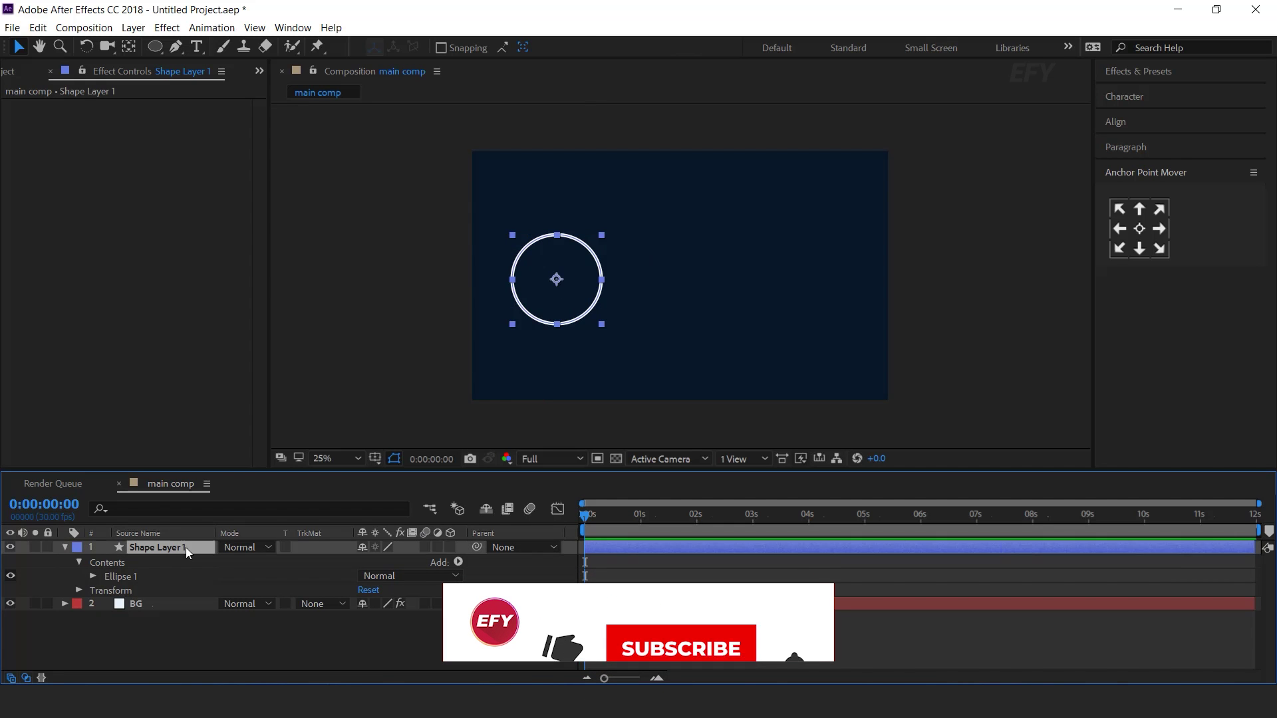
pyautogui.click(458, 562)
pyautogui.click(426, 470)
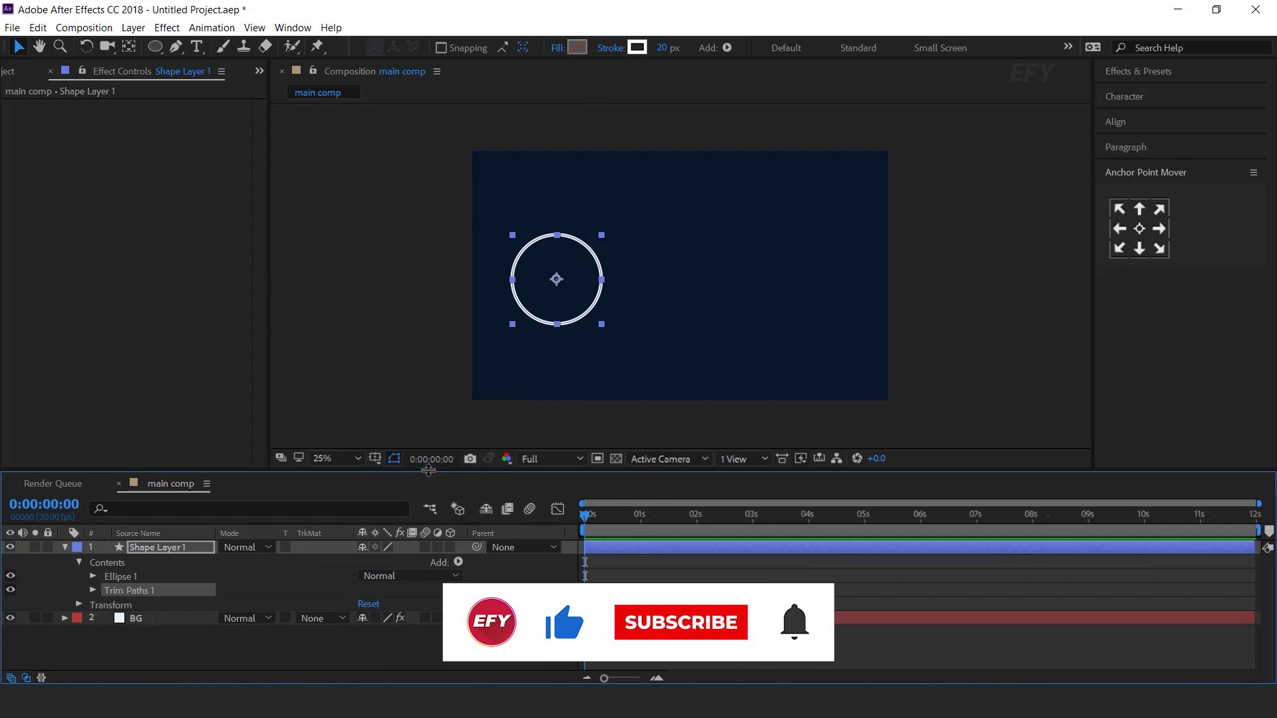
# Keyframe the Trim Paths End of the ring from 0% at 0 seconds to 100% at 1 second
pyautogui.click(94, 590)
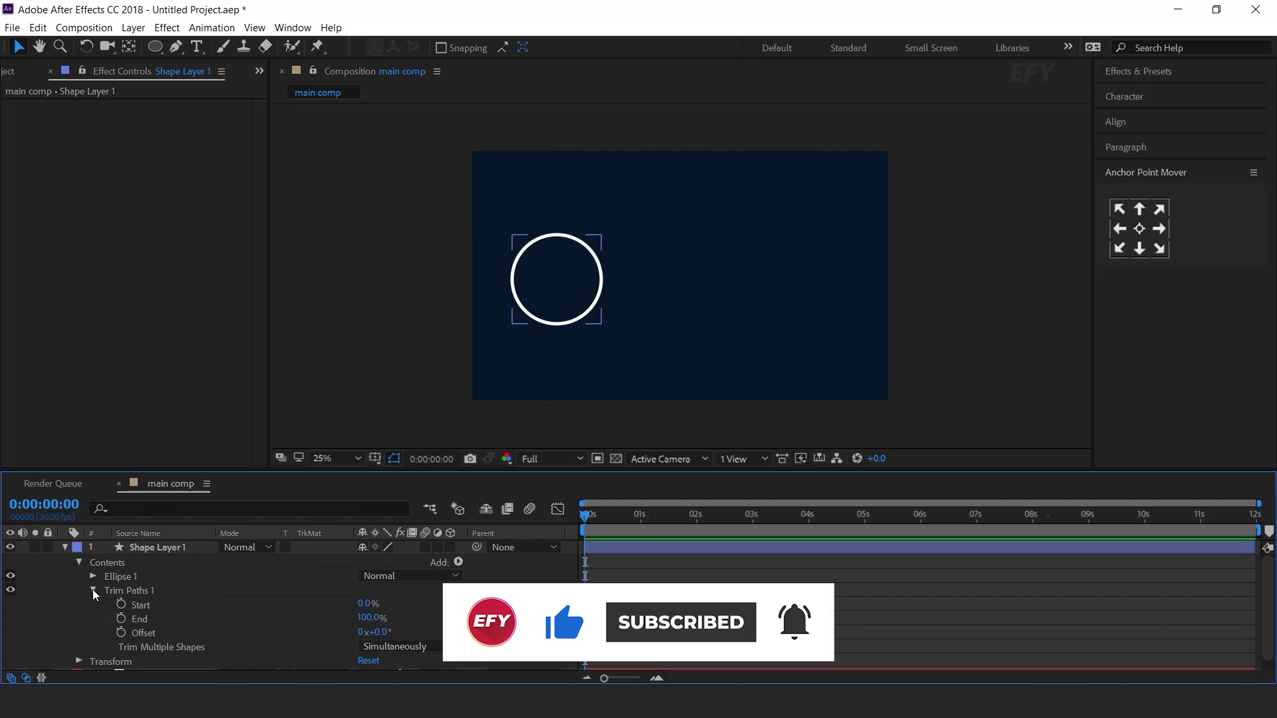
pyautogui.click(121, 619)
pyautogui.moveTo(358, 622); pyautogui.dragTo(414, 618)
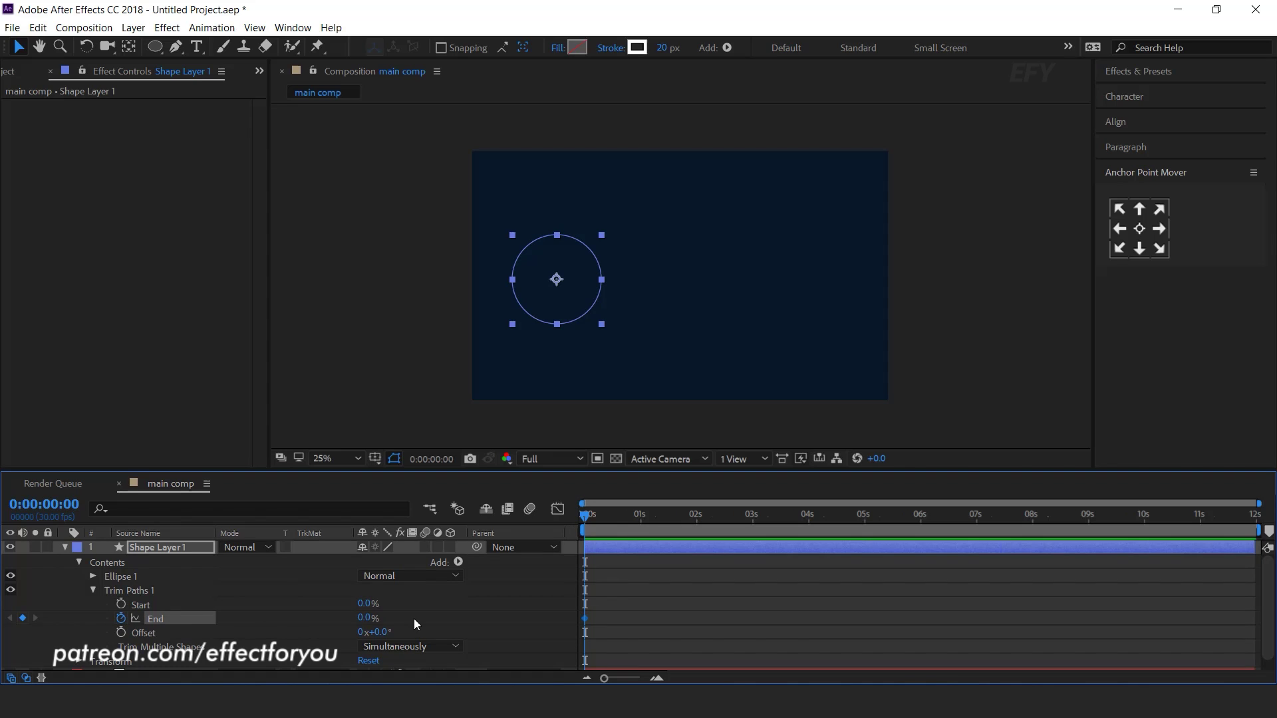
pyautogui.moveTo(633, 521); pyautogui.dragTo(640, 524)
pyautogui.moveTo(366, 618); pyautogui.dragTo(452, 619)
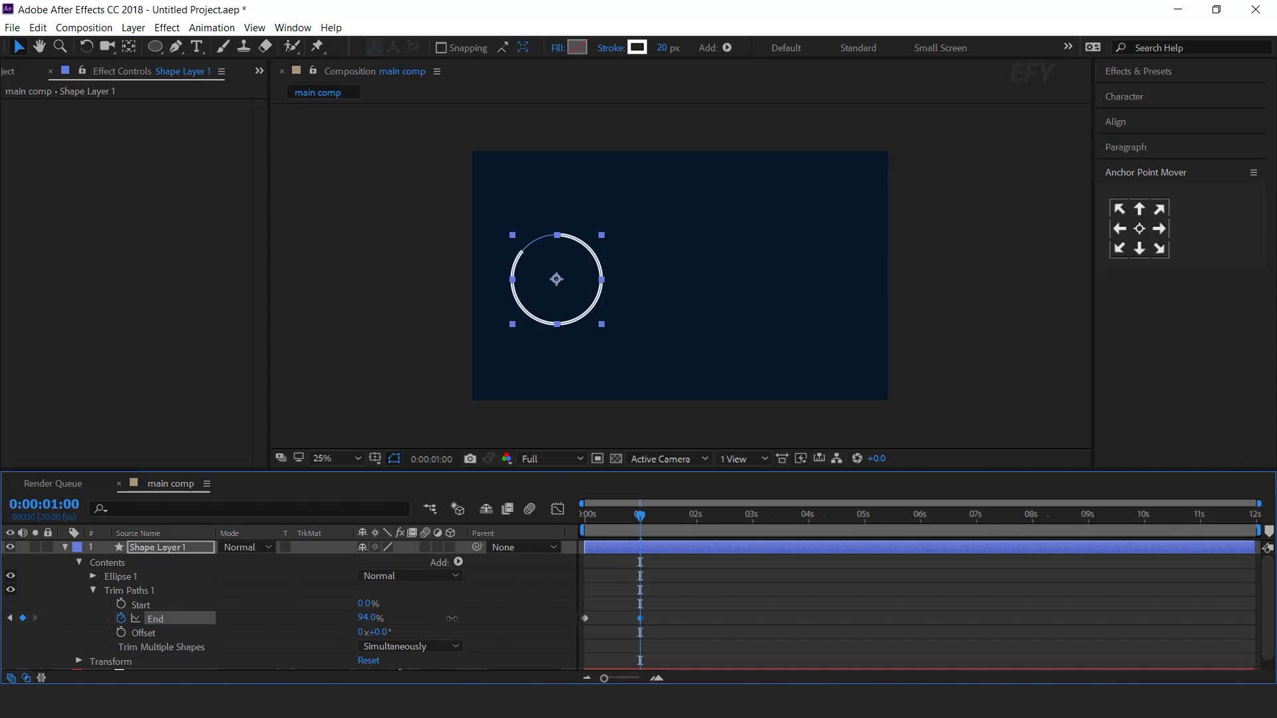
# Apply Easy Ease to the ring's last End keyframe, reshape its speed curve into a long slow-down, and preview the animation
pyautogui.rightClick(640, 620)
pyautogui.moveTo(683, 609)
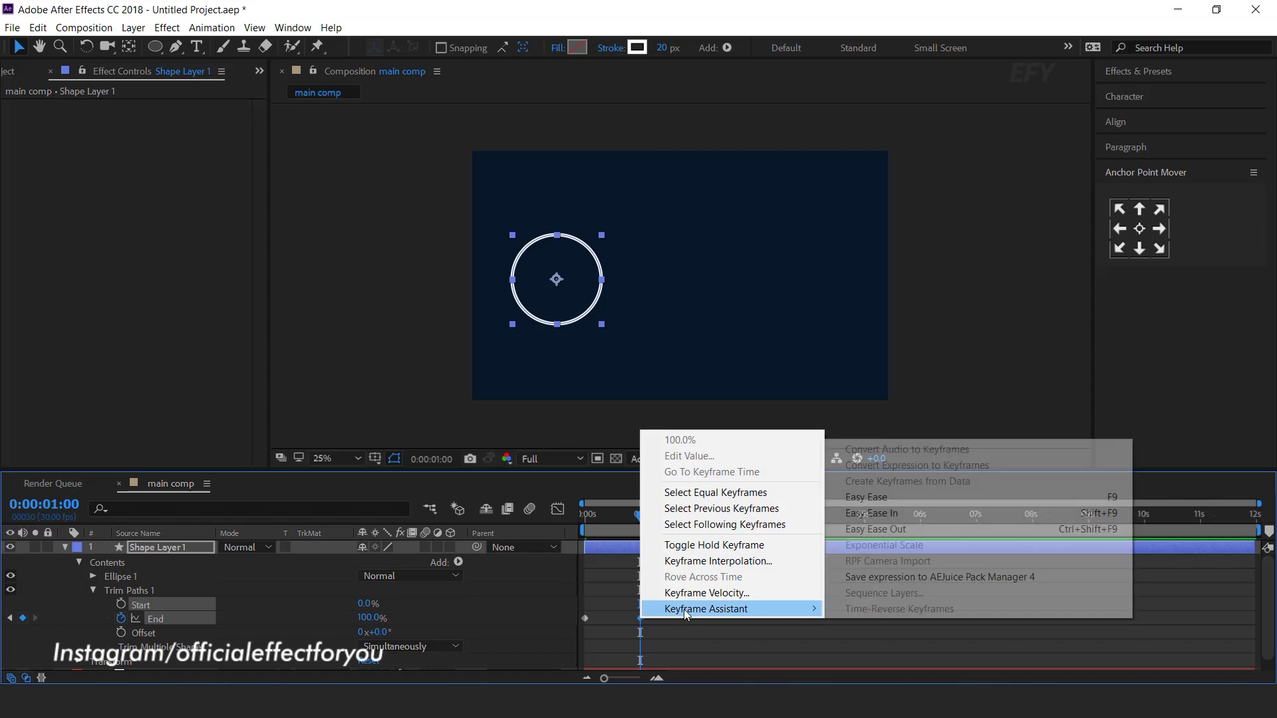
pyautogui.click(923, 501)
pyautogui.click(559, 511)
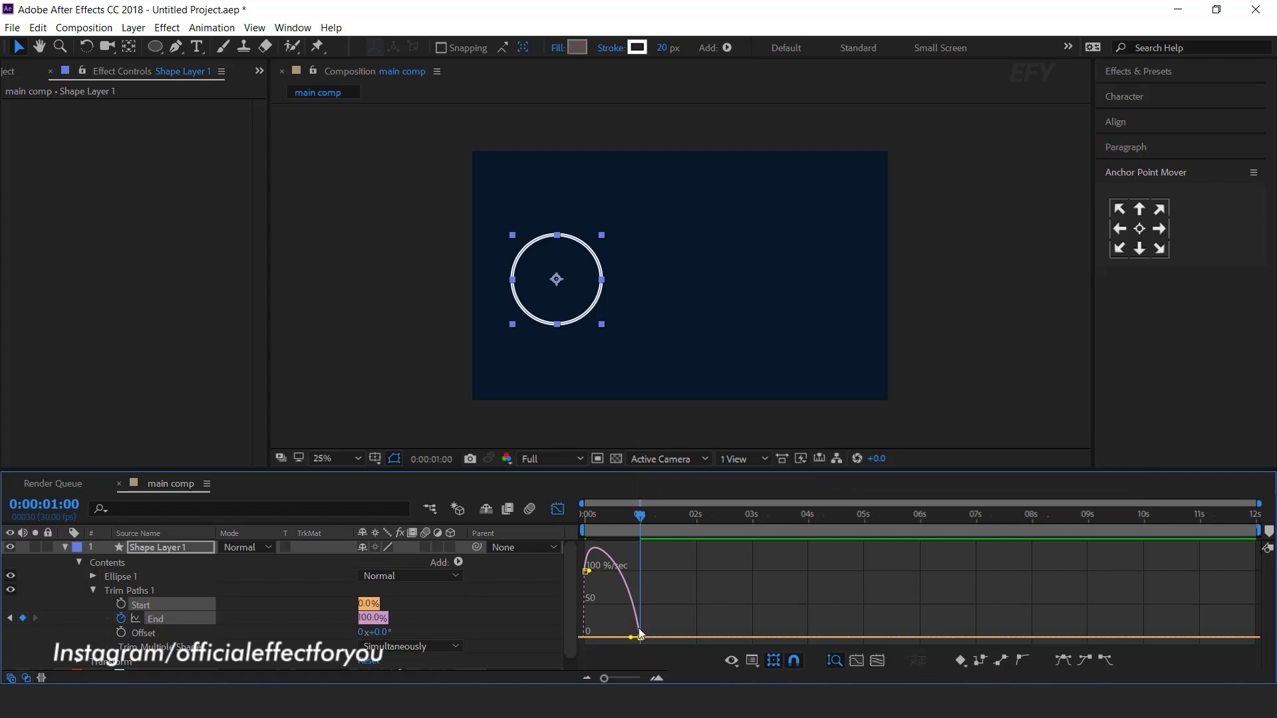
pyautogui.moveTo(629, 636); pyautogui.dragTo(609, 637)
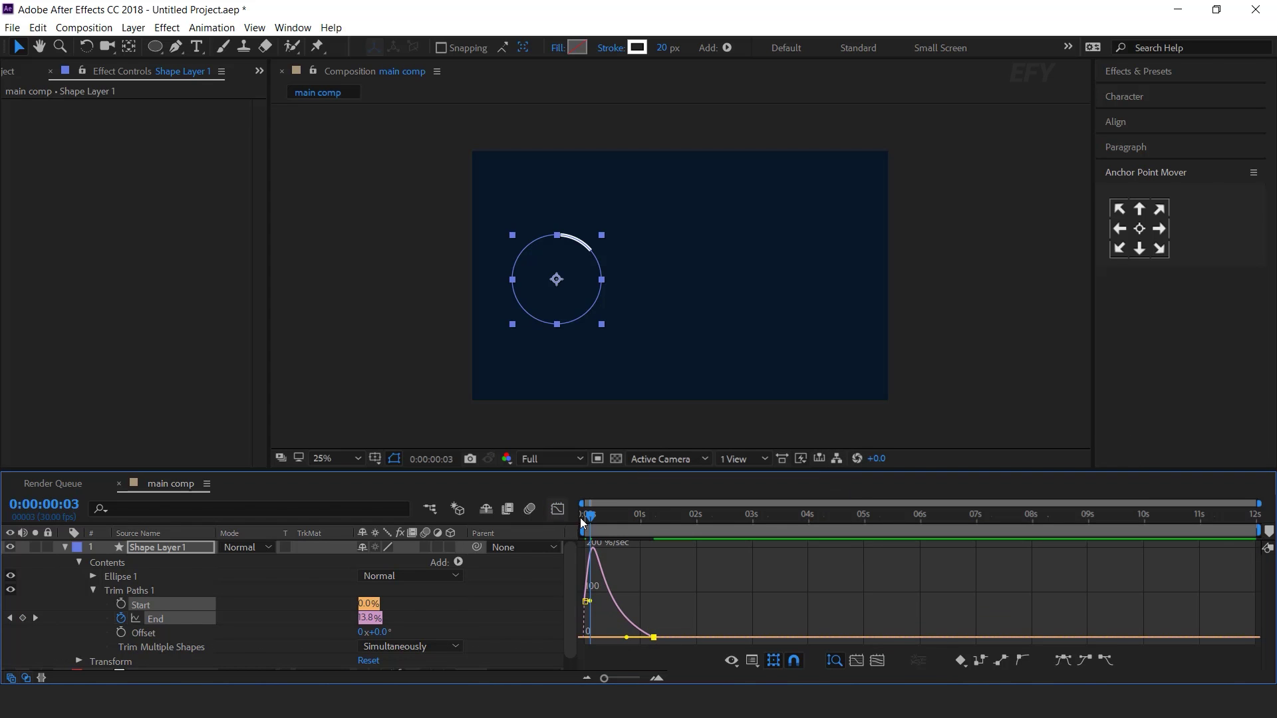
pyautogui.click(557, 508)
pyautogui.press('space')
pyautogui.press('space')
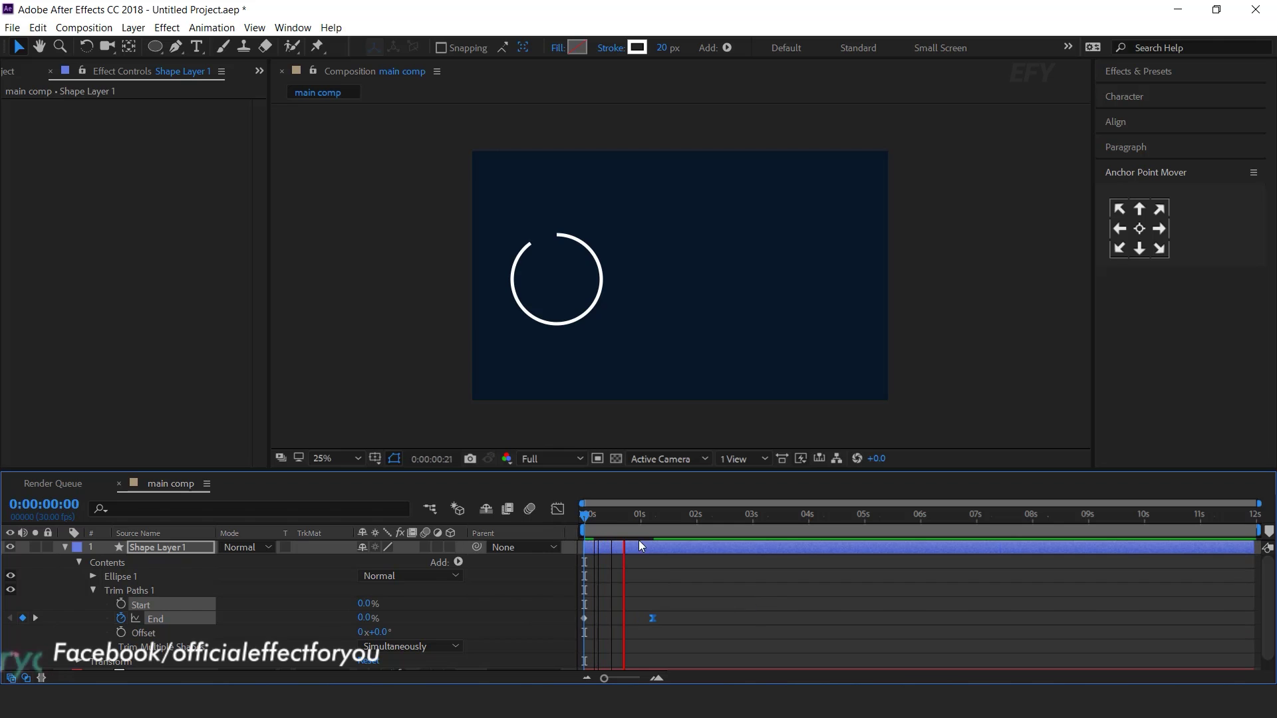
pyautogui.press('space')
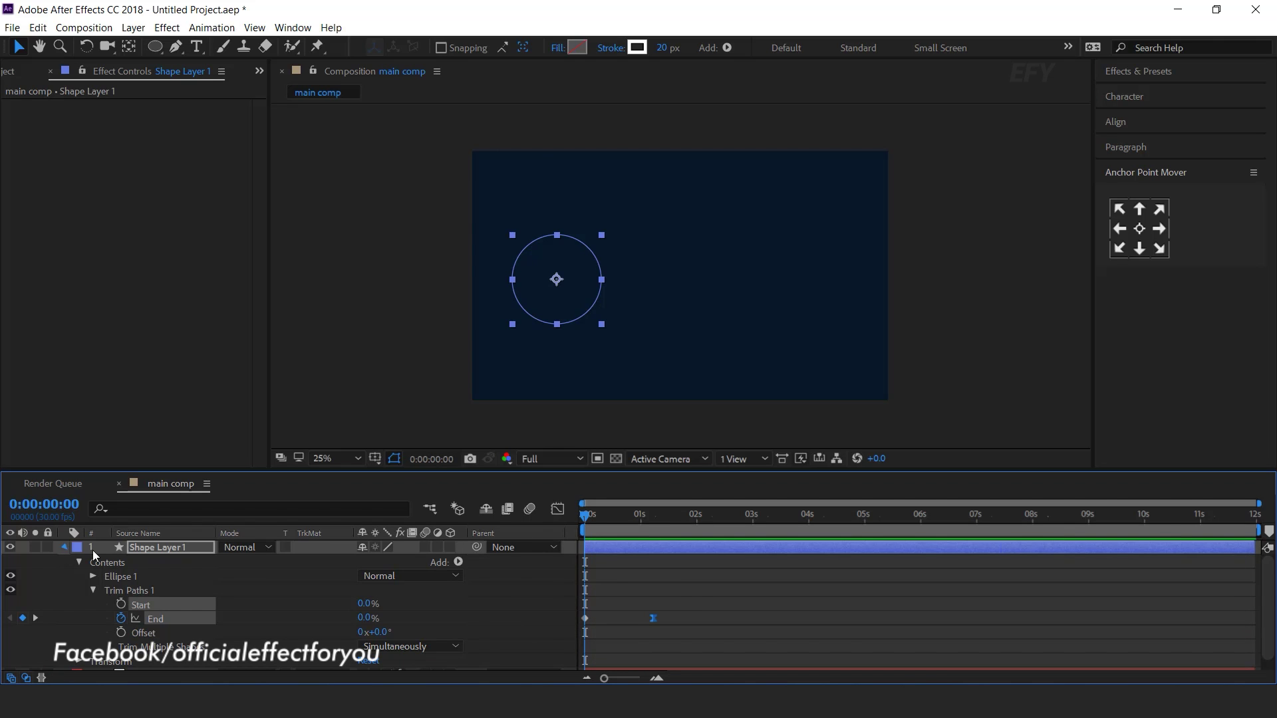
# Draw a slightly smaller concentric circle inside the ring on a new shape layer and center its anchor point
pyautogui.click(64, 547)
pyautogui.moveTo(589, 516); pyautogui.dragTo(698, 521)
pyautogui.click(504, 607)
pyautogui.click(539, 286)
pyautogui.scroll(1, 542, 281)
pyautogui.moveTo(443, 294); pyautogui.dragTo(586, 295)
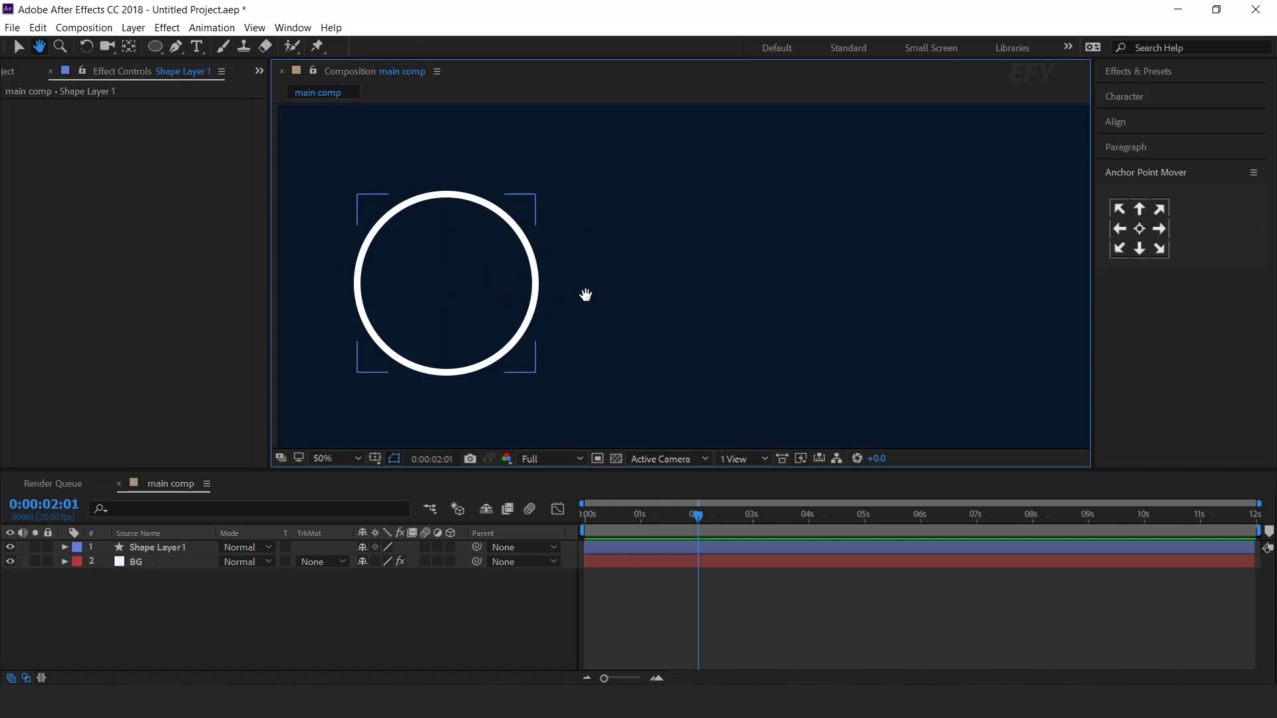
pyautogui.press('F2')
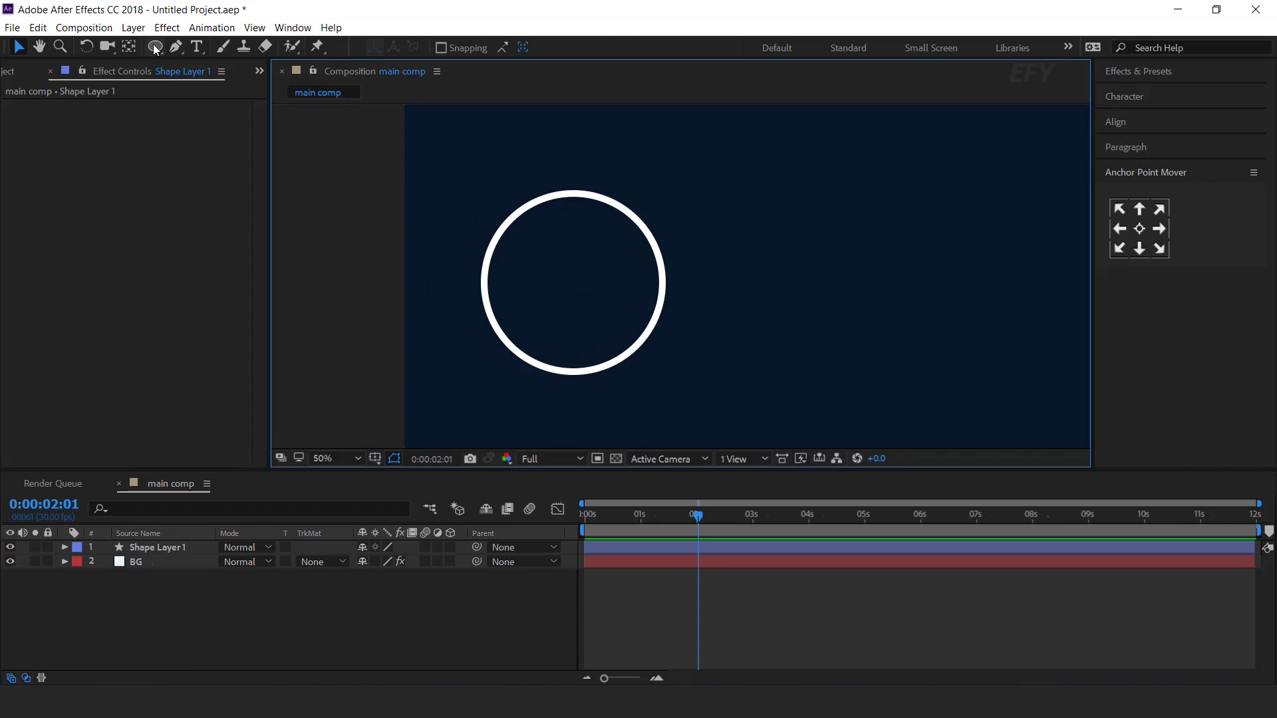
pyautogui.click(155, 47)
pyautogui.moveTo(573, 280)
pyautogui.mouseDown()
pyautogui.moveTo(656, 368)
pyautogui.moveTo(653, 356)
pyautogui.mouseUp()
pyautogui.click(1139, 228)
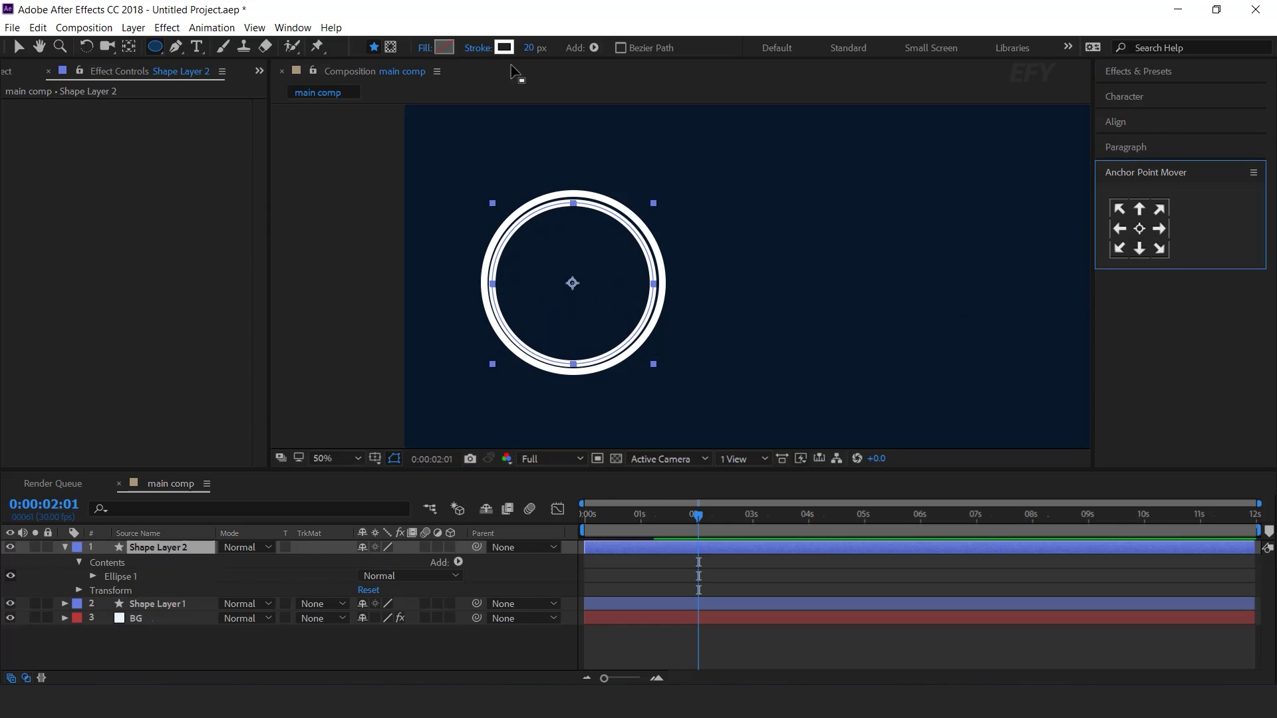
# Remove the inner circle's stroke and give it a solid white fill
pyautogui.click(478, 48)
pyautogui.click(201, 113)
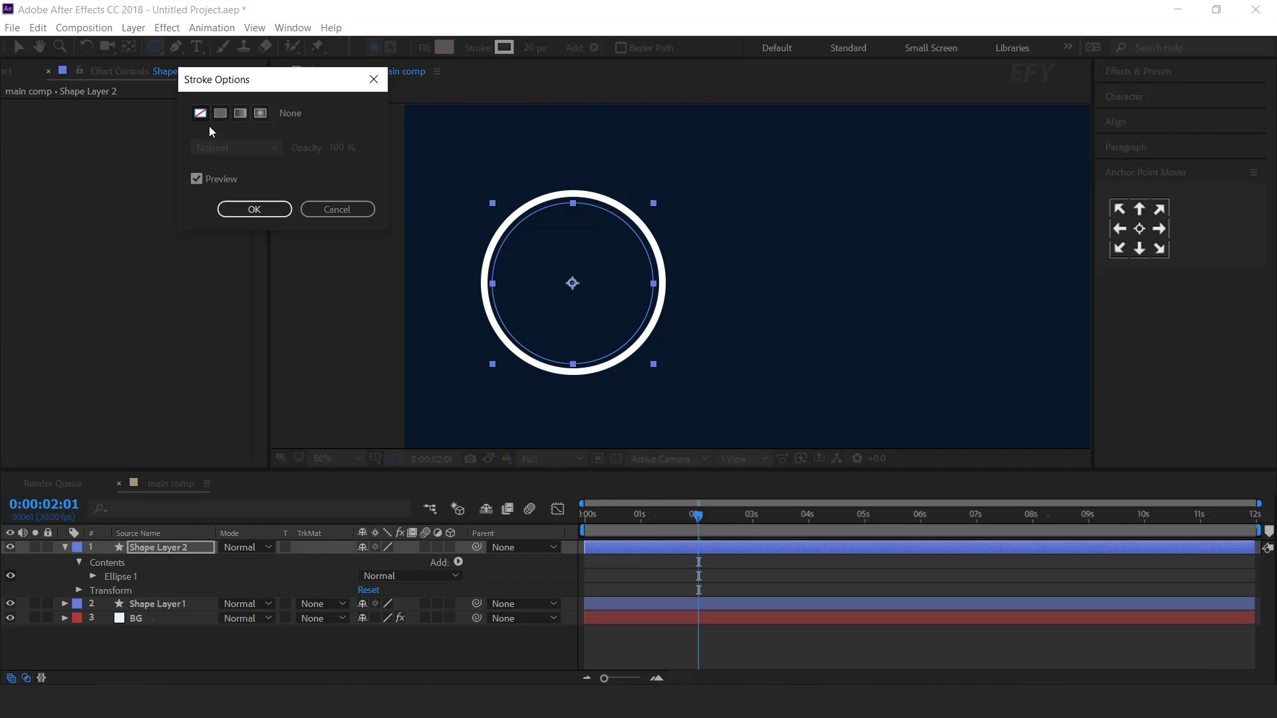
pyautogui.click(255, 209)
pyautogui.click(443, 46)
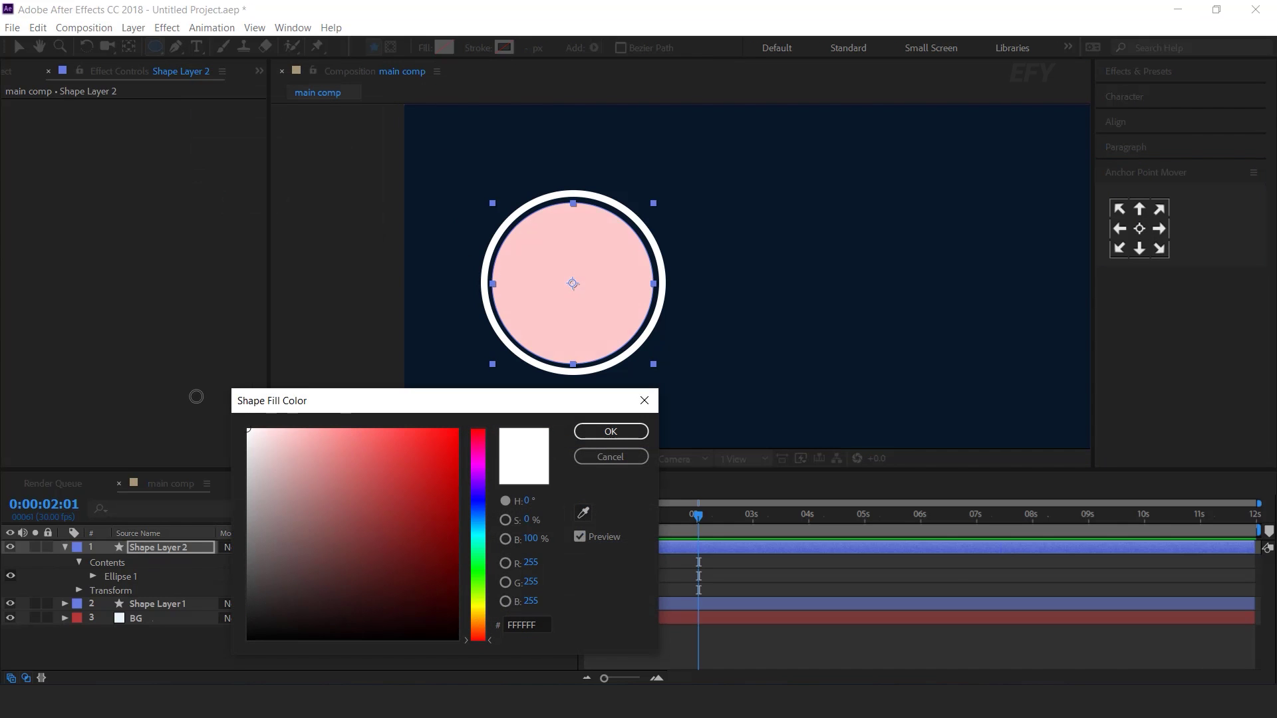
pyautogui.press('Return')
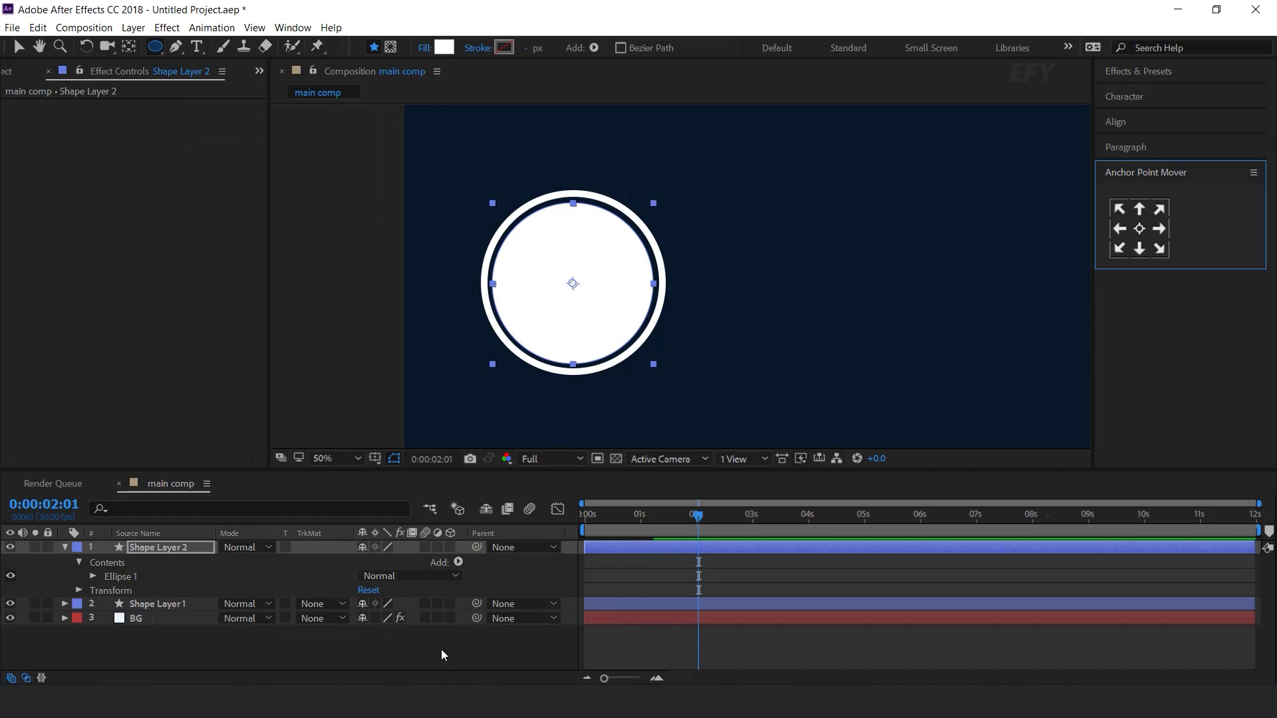
# Keyframe the inner circle's Scale from 0% at 0 seconds to 100% at 1 second
pyautogui.press('v')
pyautogui.press('s')
pyautogui.moveTo(638, 516); pyautogui.dragTo(642, 518)
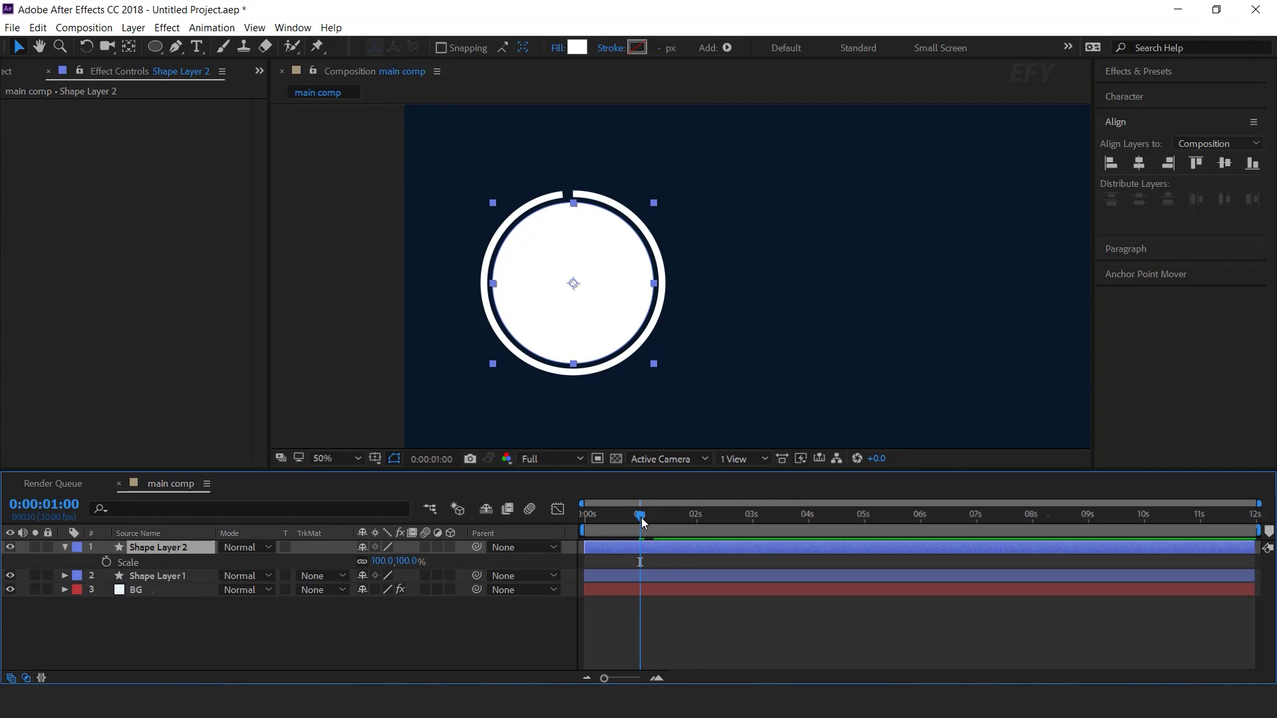
pyautogui.click(106, 563)
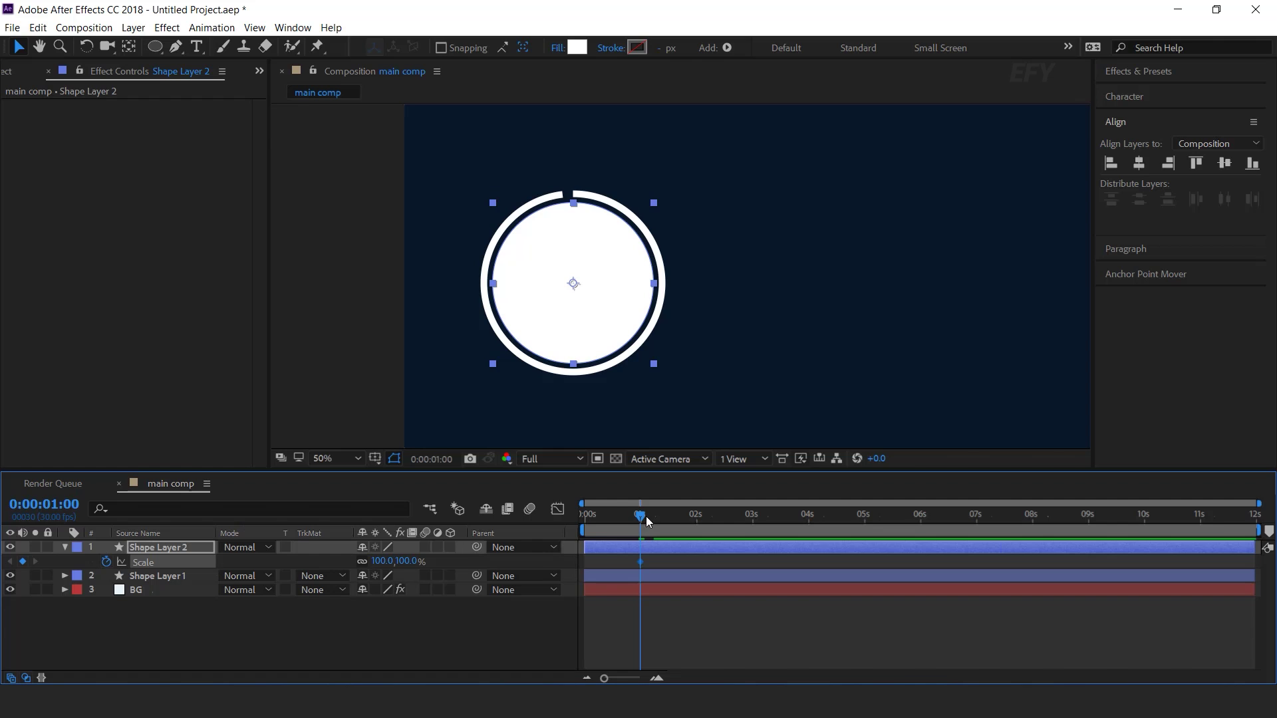
pyautogui.moveTo(646, 518); pyautogui.dragTo(580, 519)
pyautogui.click(407, 562)
pyautogui.write('0')
pyautogui.press('Return')
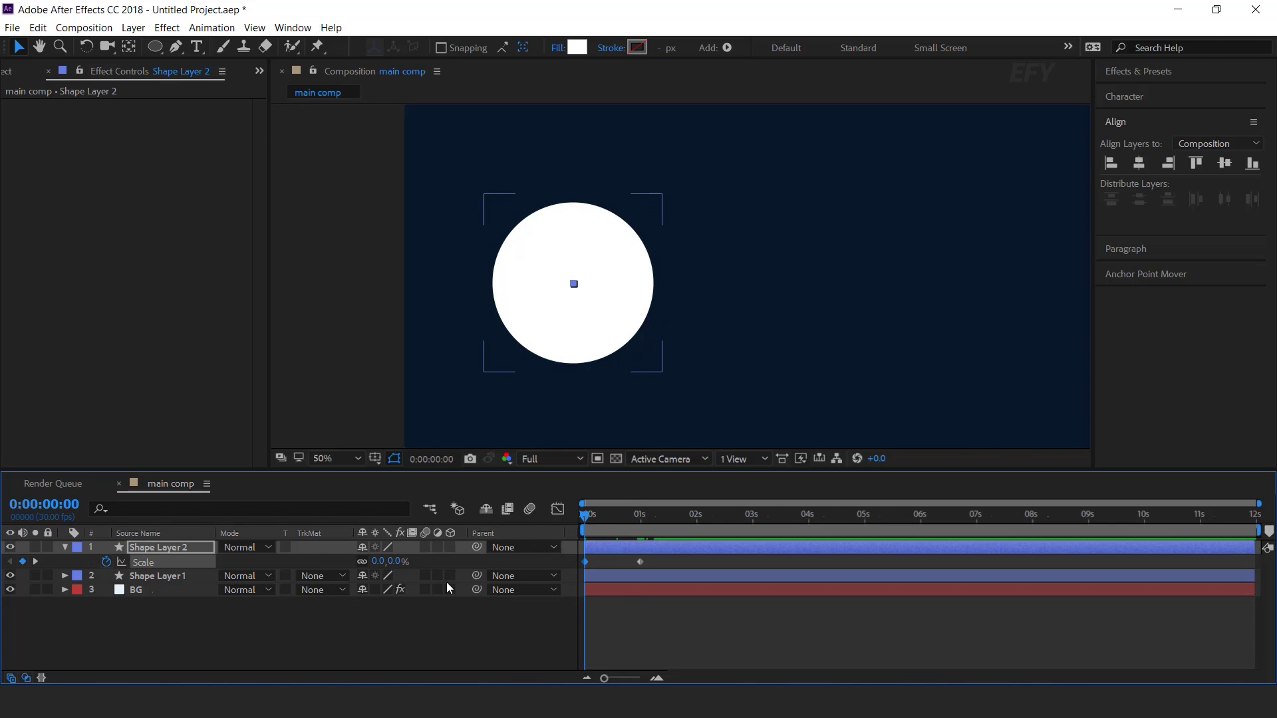
# Apply Easy Ease to the inner circle's last Scale keyframe and lengthen its slow-down in the speed graph
pyautogui.rightClick(639, 564)
pyautogui.moveTo(685, 545)
pyautogui.click(884, 442)
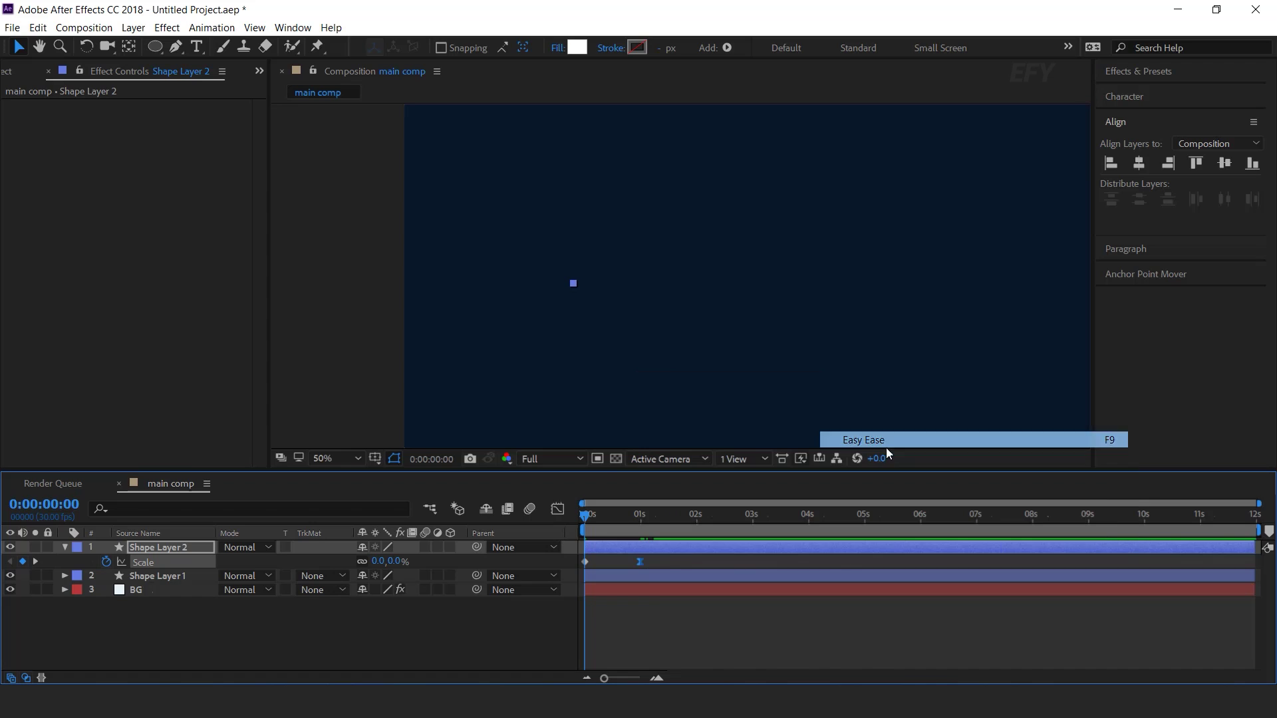
pyautogui.click(558, 509)
pyautogui.moveTo(630, 640); pyautogui.dragTo(618, 638)
pyautogui.click(558, 509)
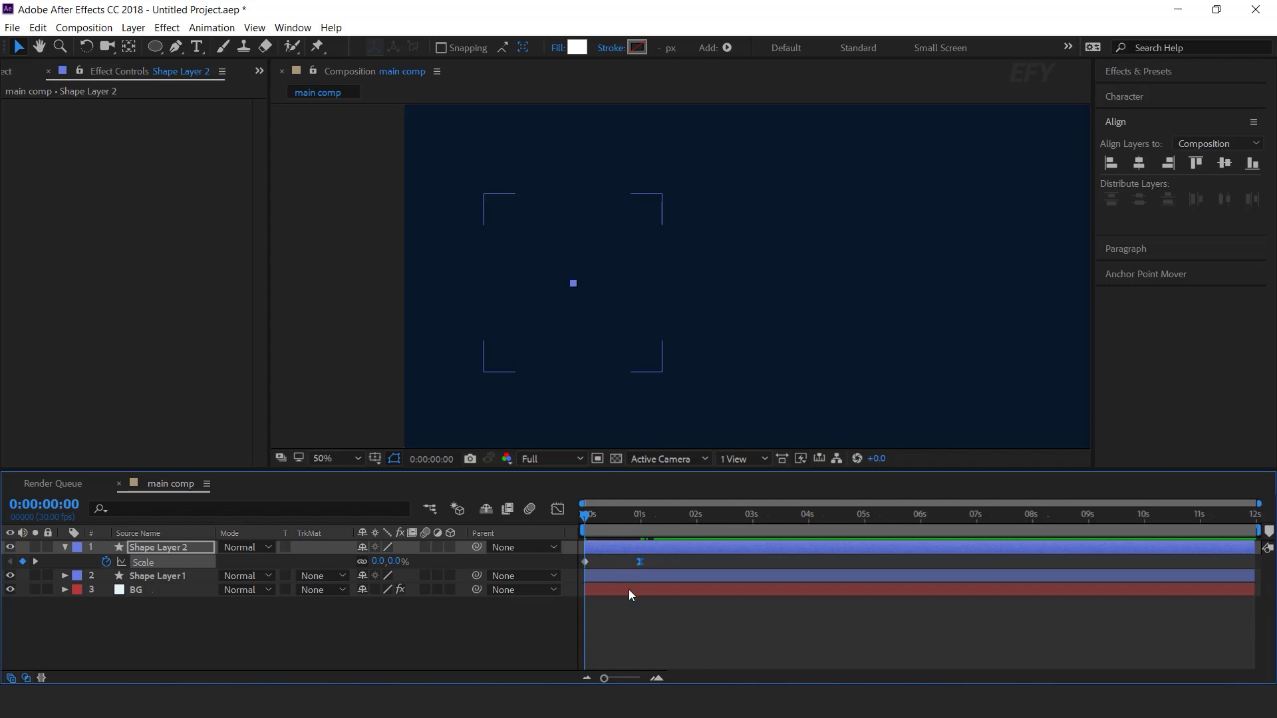
# Delay the inner circle's layer to start at about 0.7 seconds, move its last Scale keyframe to about 1.4 seconds, and preview
pyautogui.moveTo(624, 548); pyautogui.dragTo(670, 549)
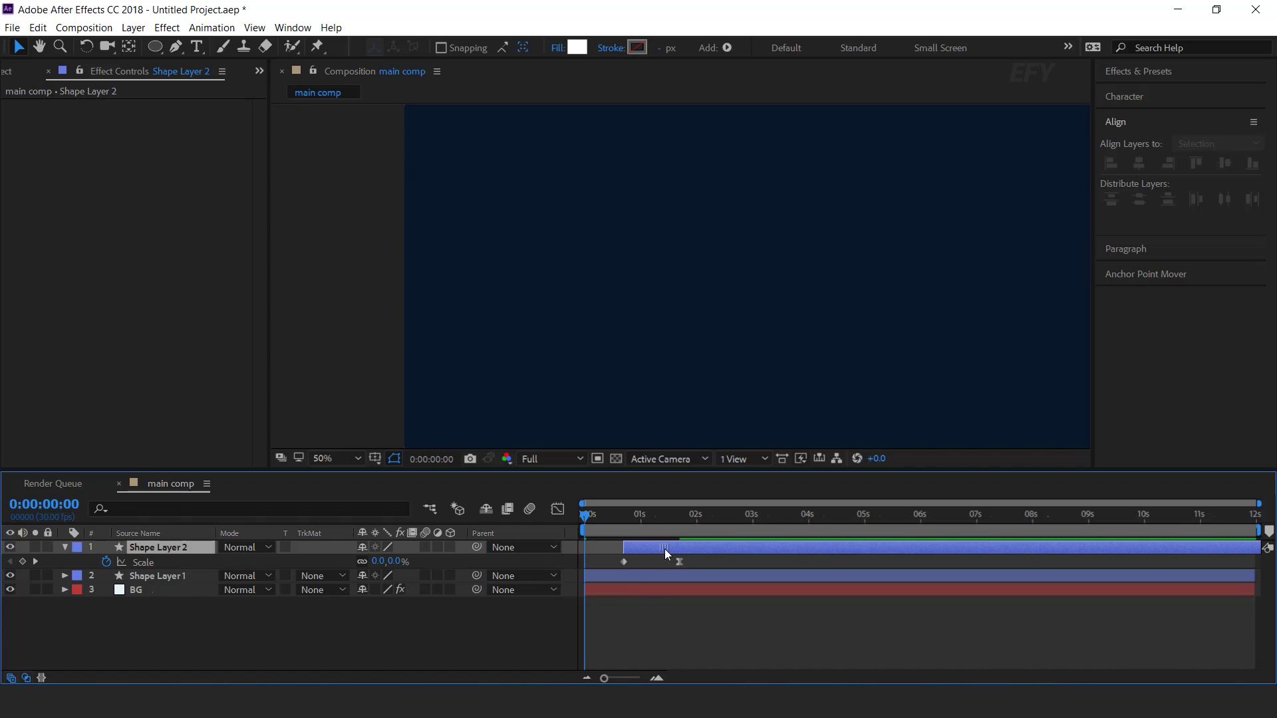
pyautogui.press('space')
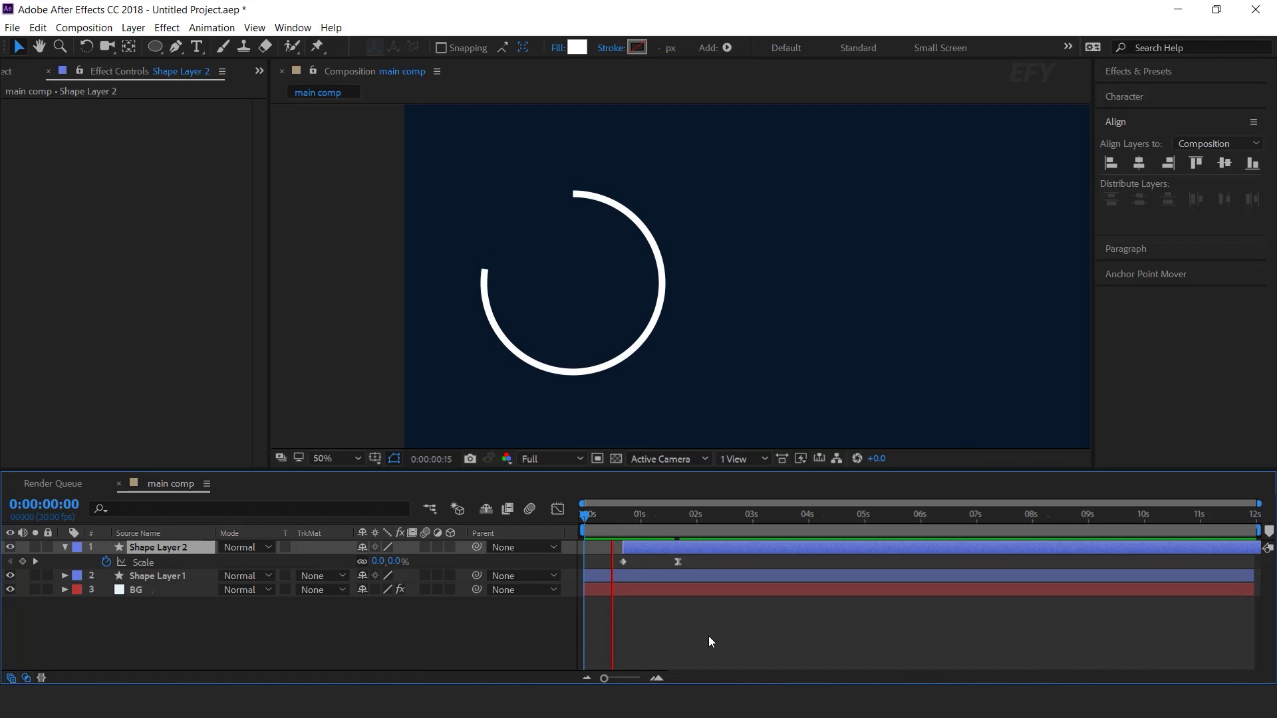
pyautogui.press('space')
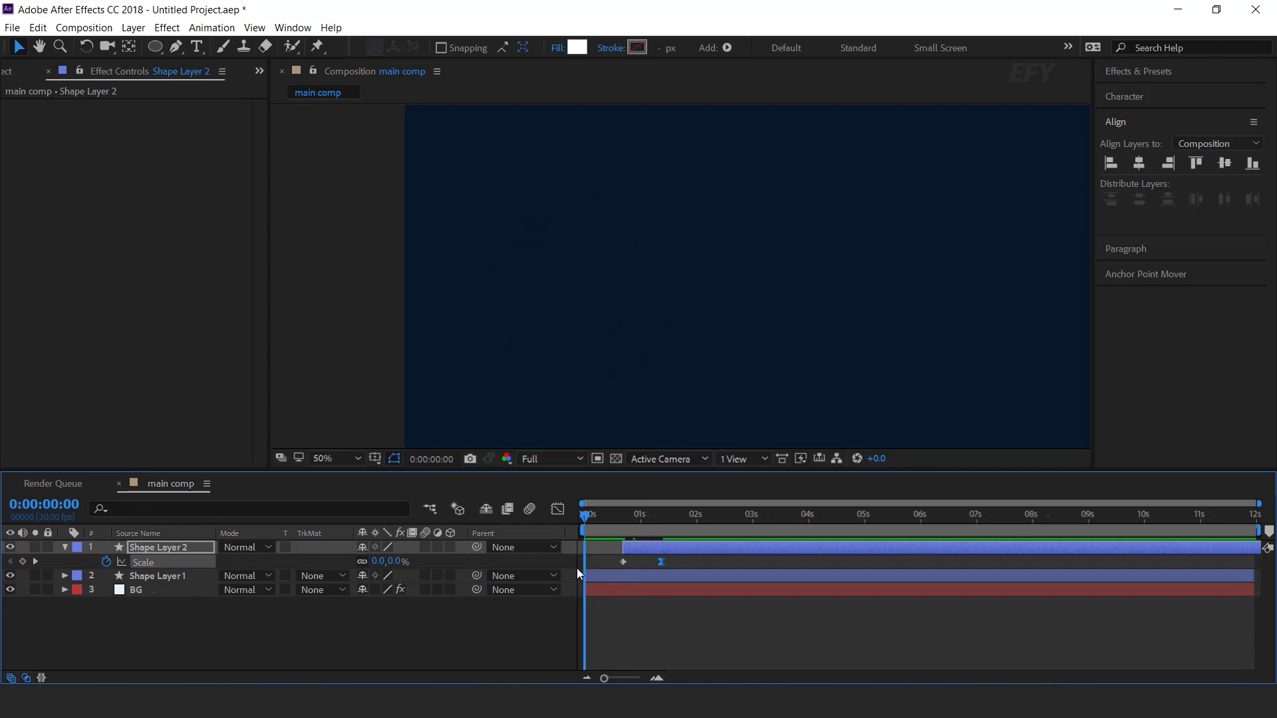
pyautogui.press('space')
pyautogui.click(628, 516)
pyautogui.moveTo(632, 516)
pyautogui.mouseDown()
pyautogui.moveTo(660, 524)
pyautogui.moveTo(664, 582)
pyautogui.mouseUp()
pyautogui.click(444, 632)
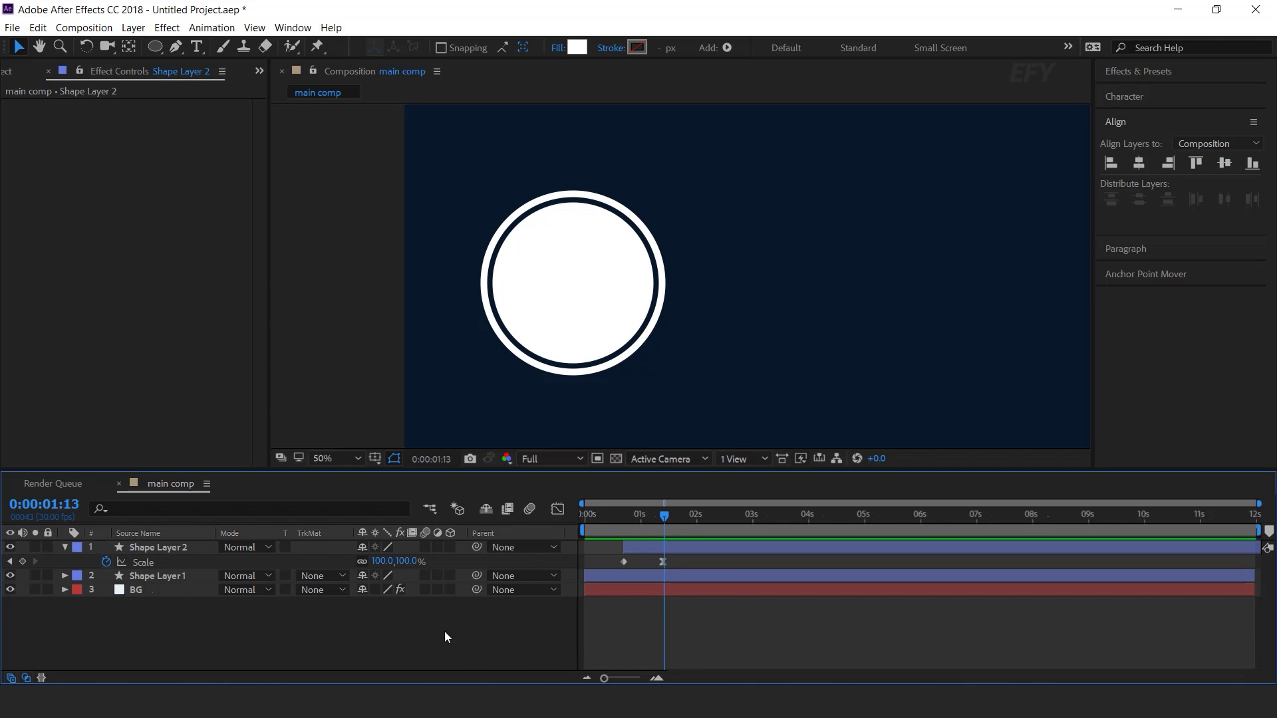
# Preview the animation and shift the inner circle's layer earlier to start at about 0.4 seconds
pyautogui.click(65, 547)
pyautogui.press('Home')
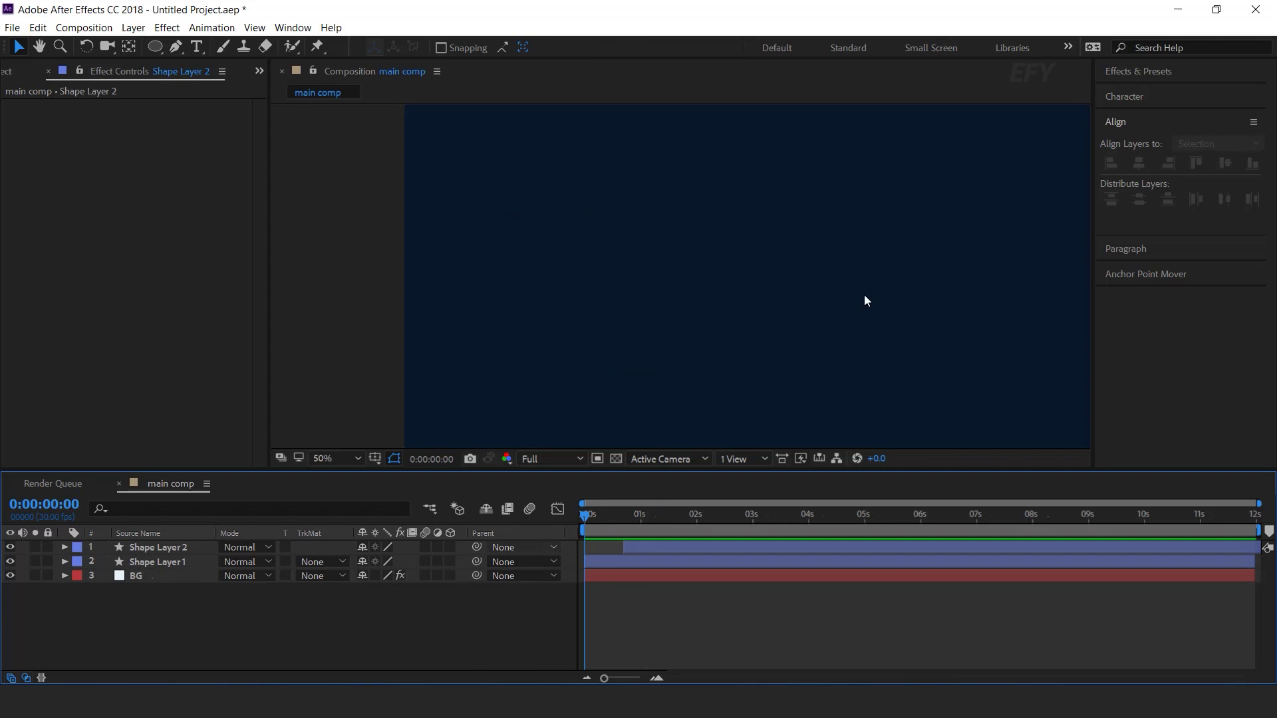
pyautogui.scroll(-1, 874, 313)
pyautogui.press('space')
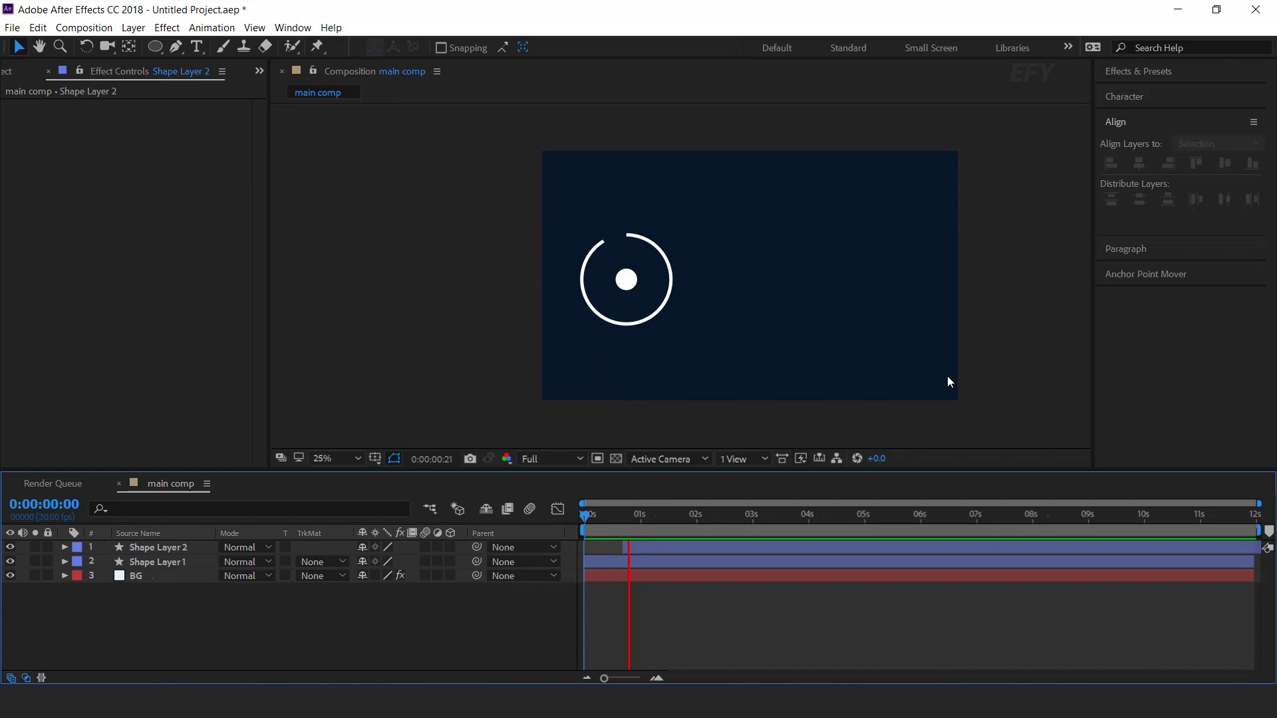
pyautogui.moveTo(632, 547); pyautogui.dragTo(692, 522)
pyautogui.click(753, 605)
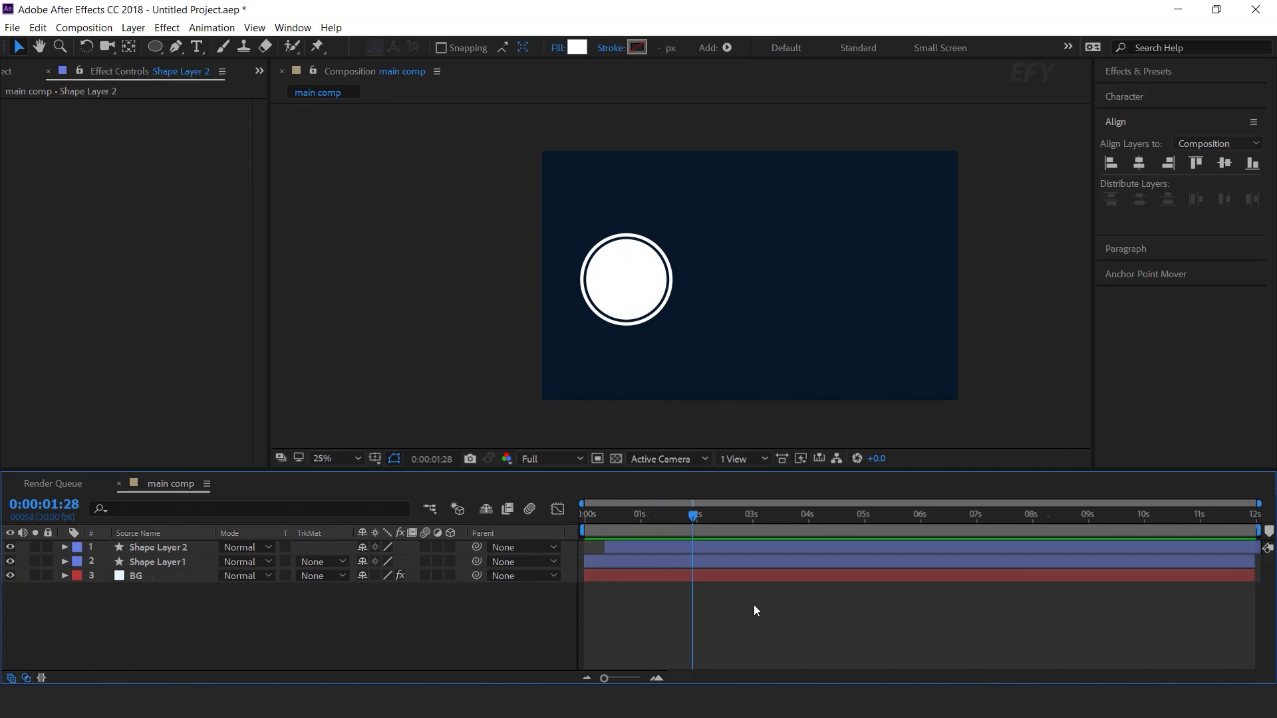
pyautogui.scroll(1, 607, 280)
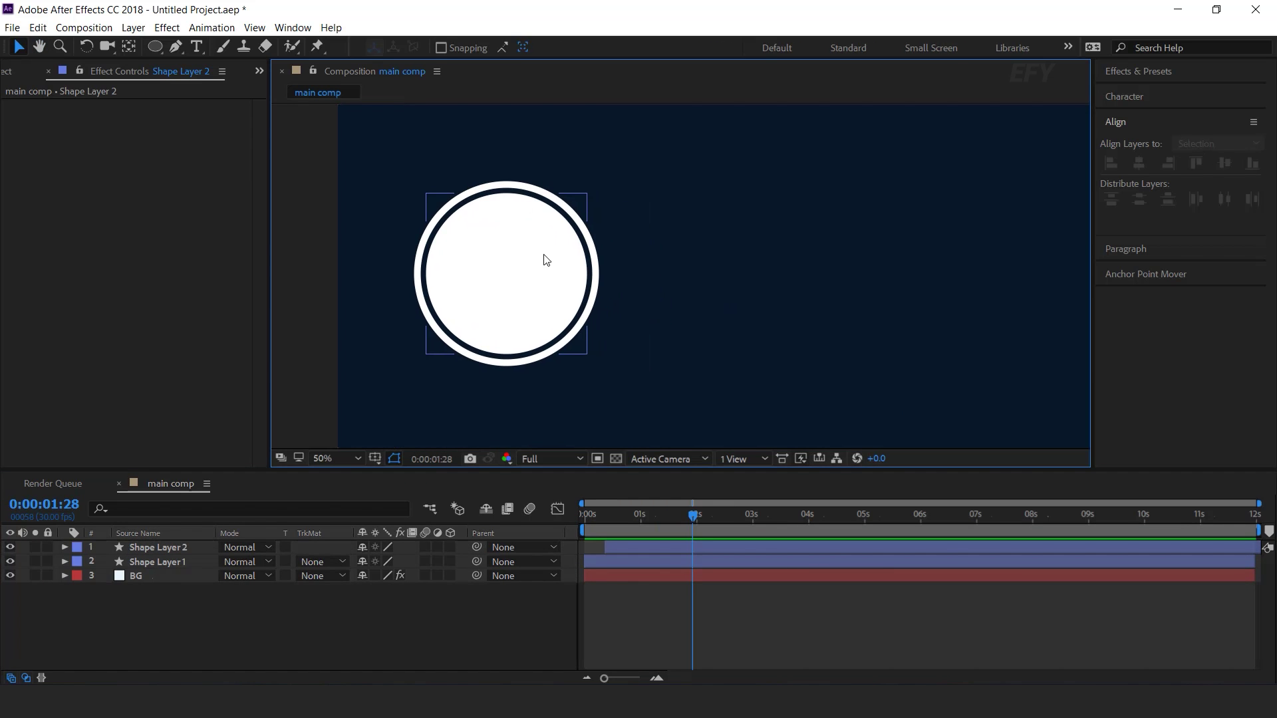
# Add dark three-line text "our business concepts" inside the white circle in 82 px Bebas Regular
pyautogui.click(468, 612)
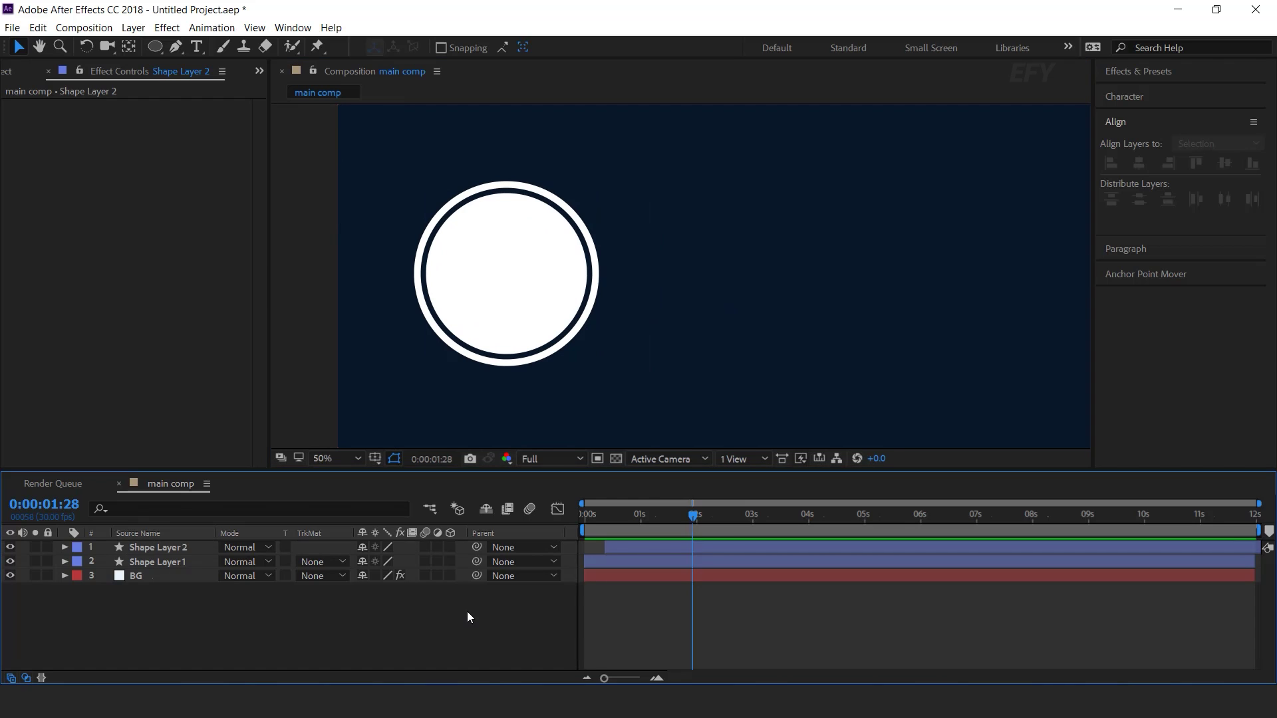
pyautogui.click(198, 47)
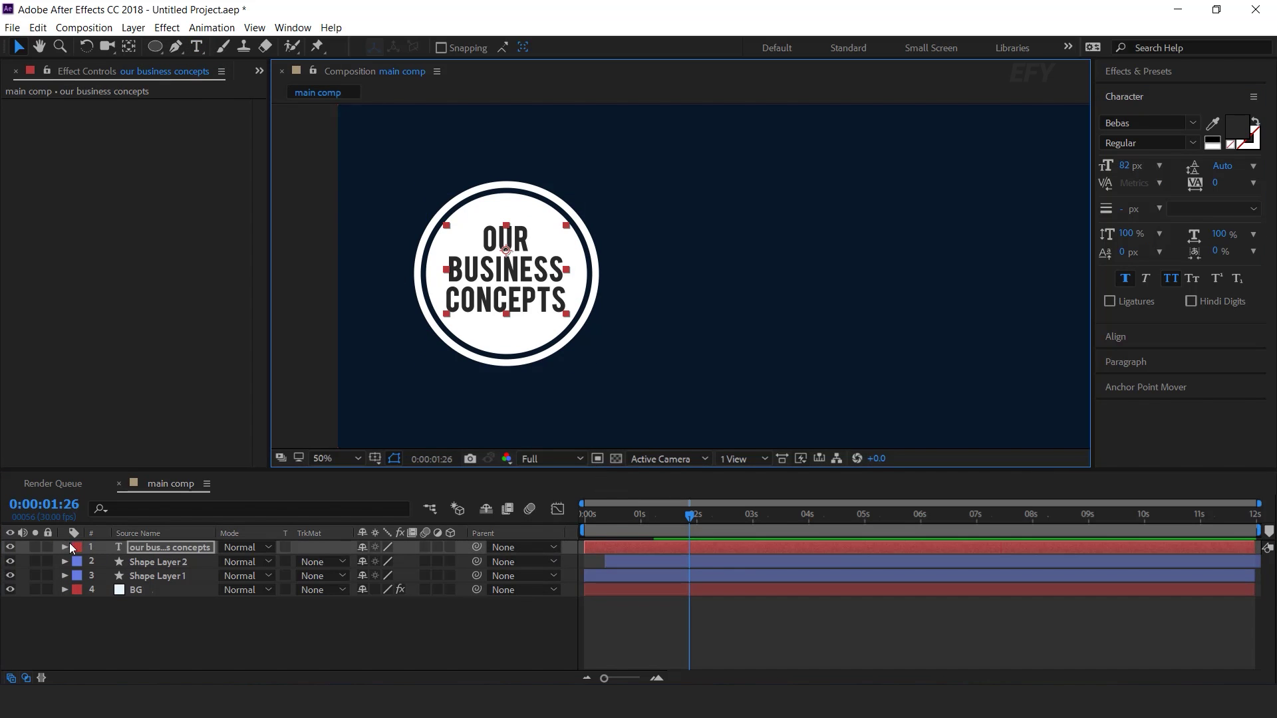
# Add Position and Opacity to a text animator on the "our business concepts" layer
pyautogui.click(64, 547)
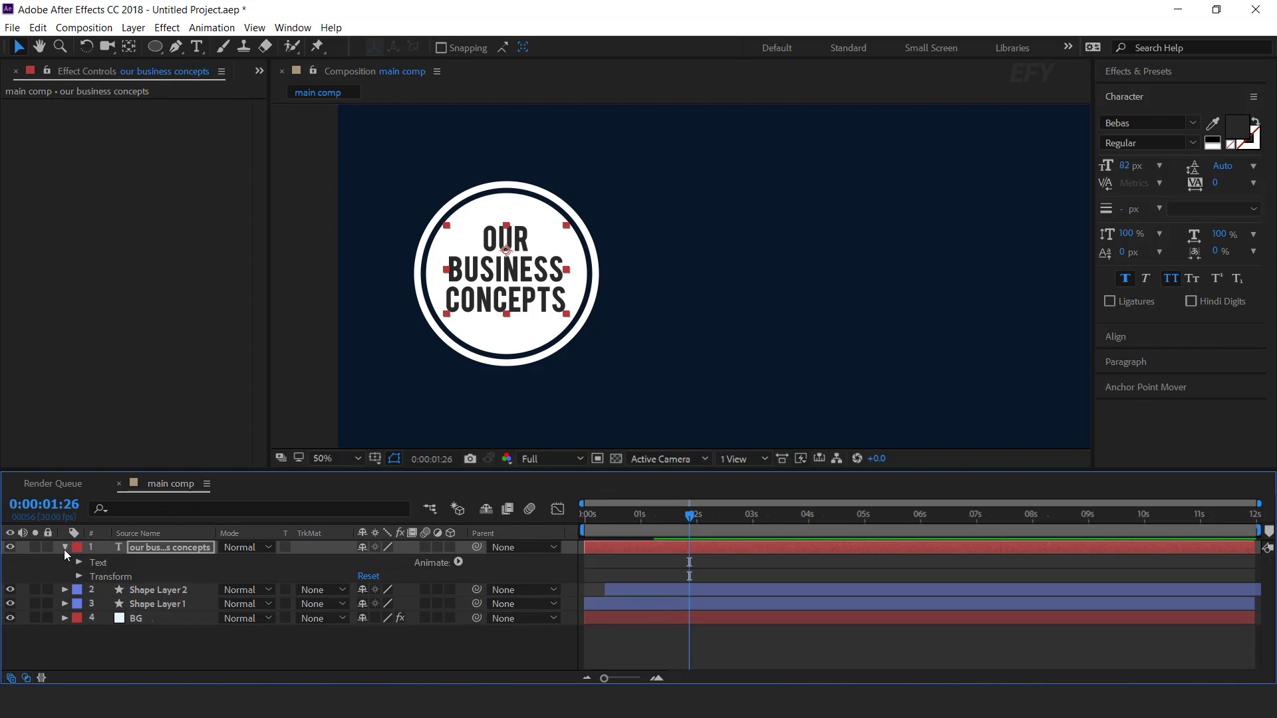
pyautogui.click(458, 562)
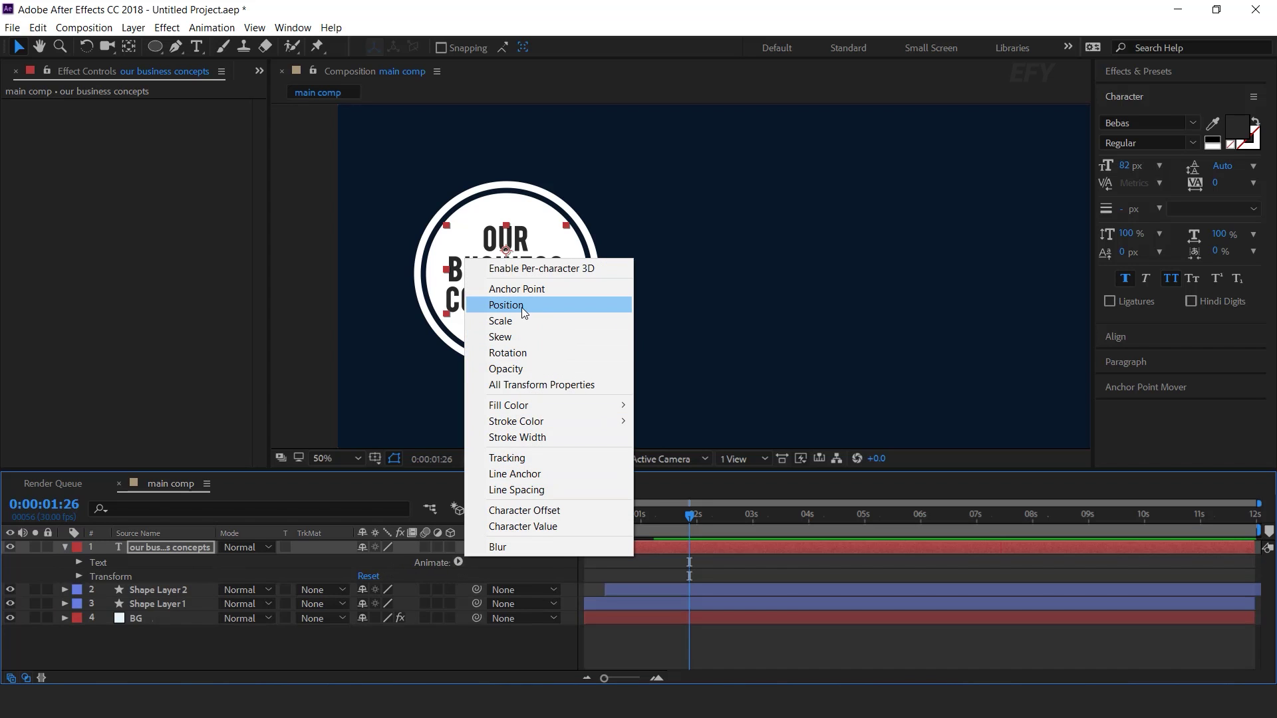
pyautogui.click(522, 307)
pyautogui.click(458, 562)
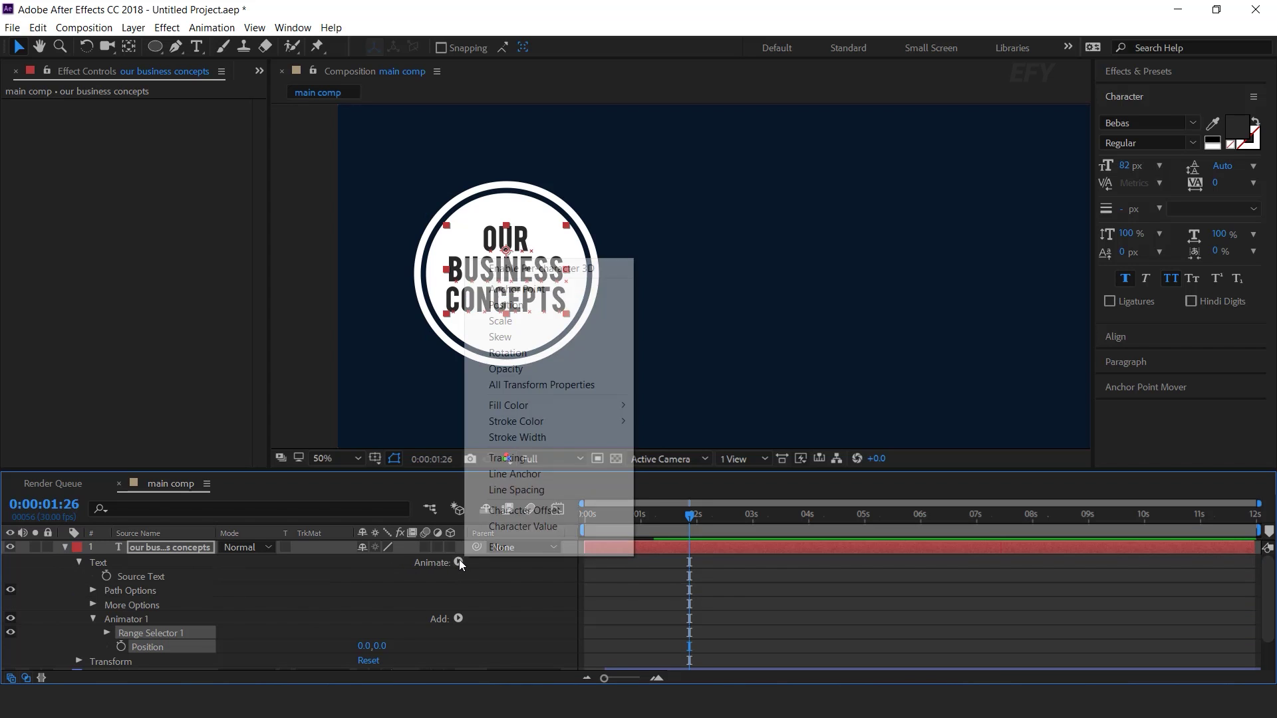
pyautogui.click(528, 369)
pyautogui.scroll(-1, 453, 622)
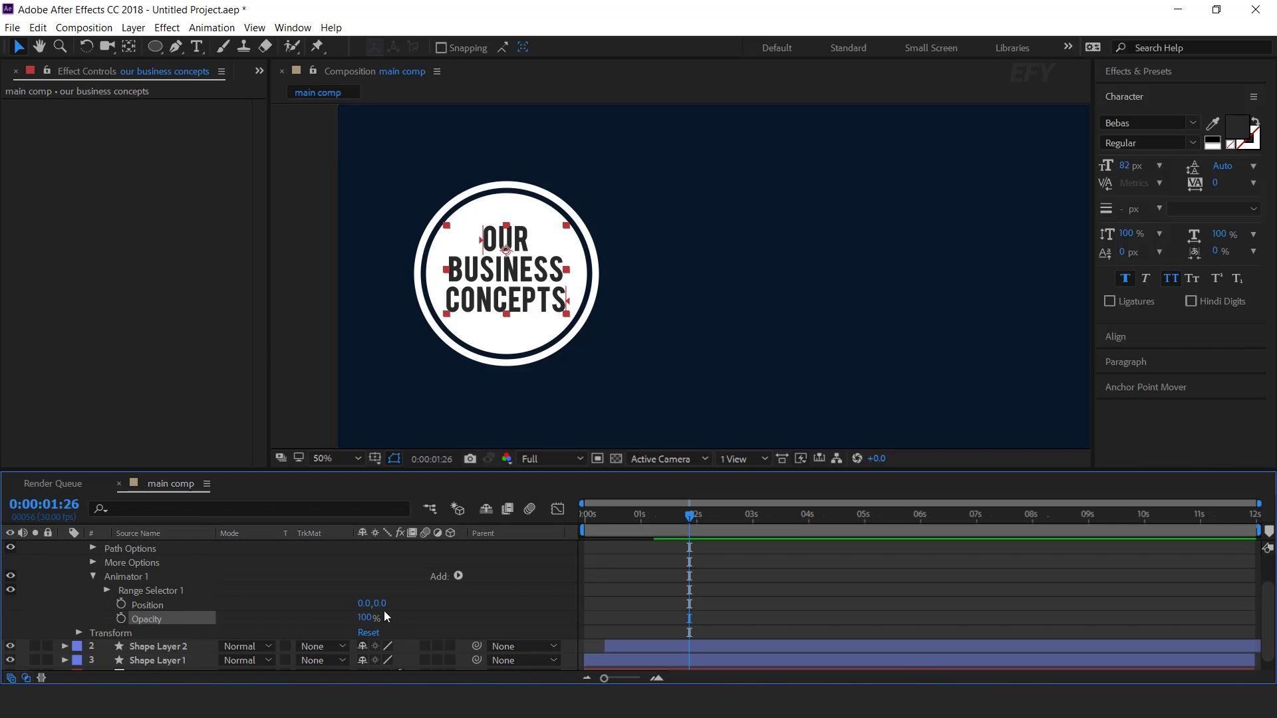
# Set the text animator's Position to 0, -100 and its Opacity to 0%
pyautogui.click(386, 604)
pyautogui.write('-50')
pyautogui.press('Return')
pyautogui.press('Return')
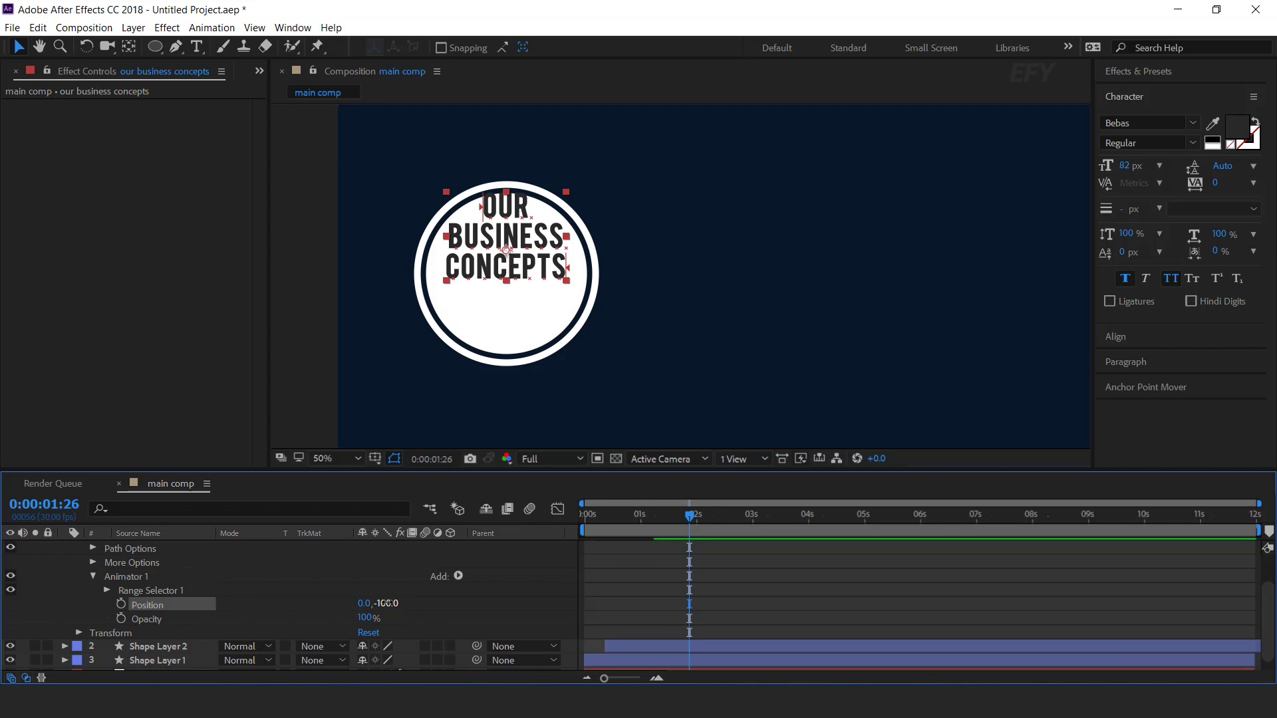
pyautogui.write('0')
pyautogui.press('Return')
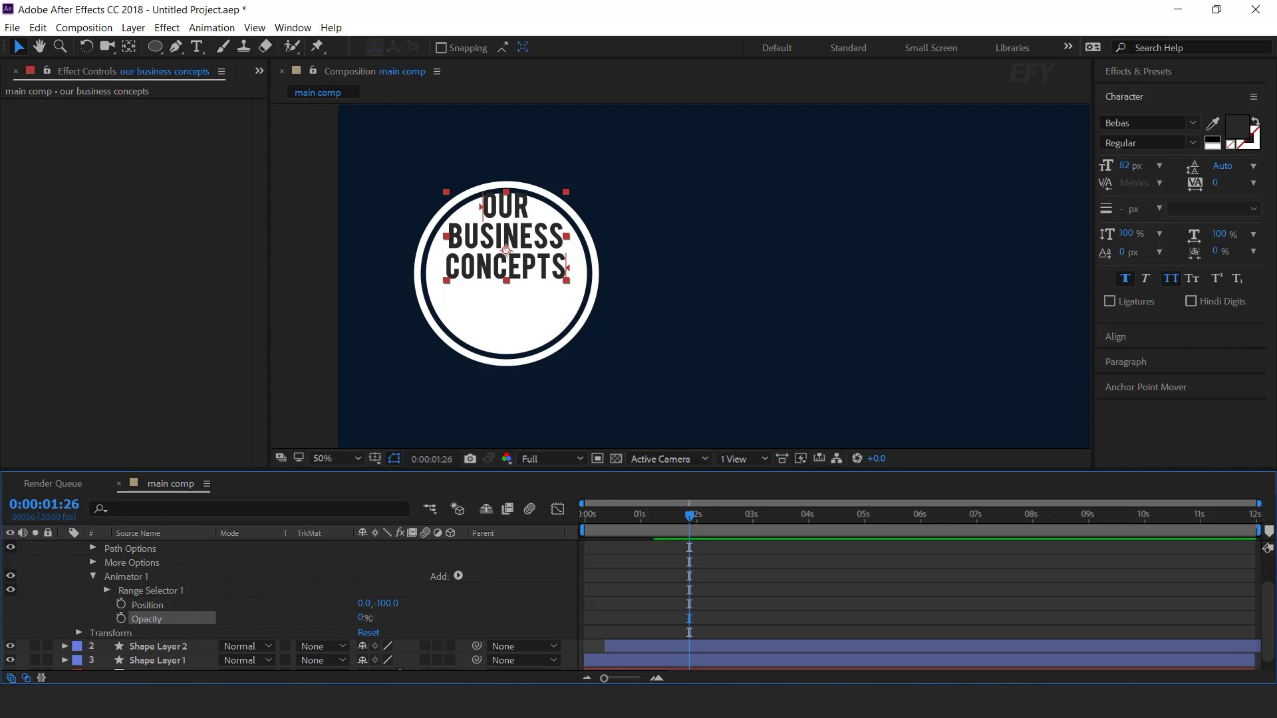
# Set the text range selector's Shape to Ramp Up and its Ease Low to 80%
pyautogui.click(105, 588)
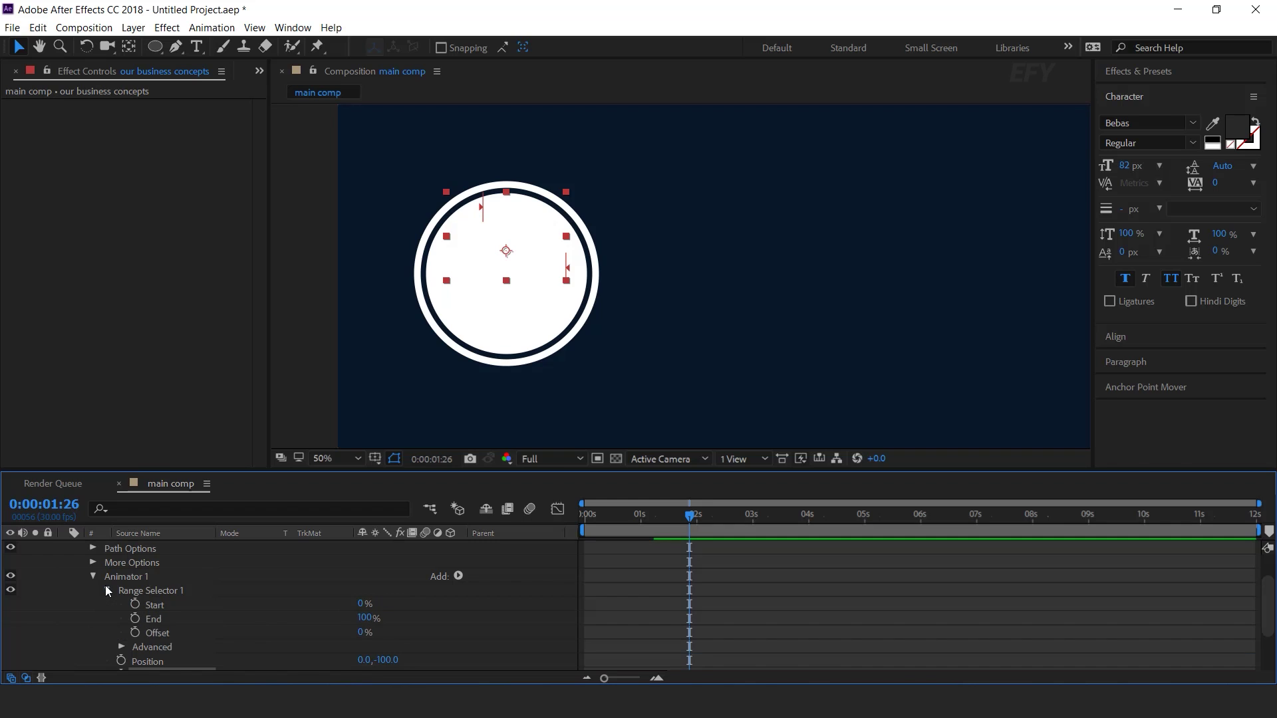
pyautogui.click(122, 647)
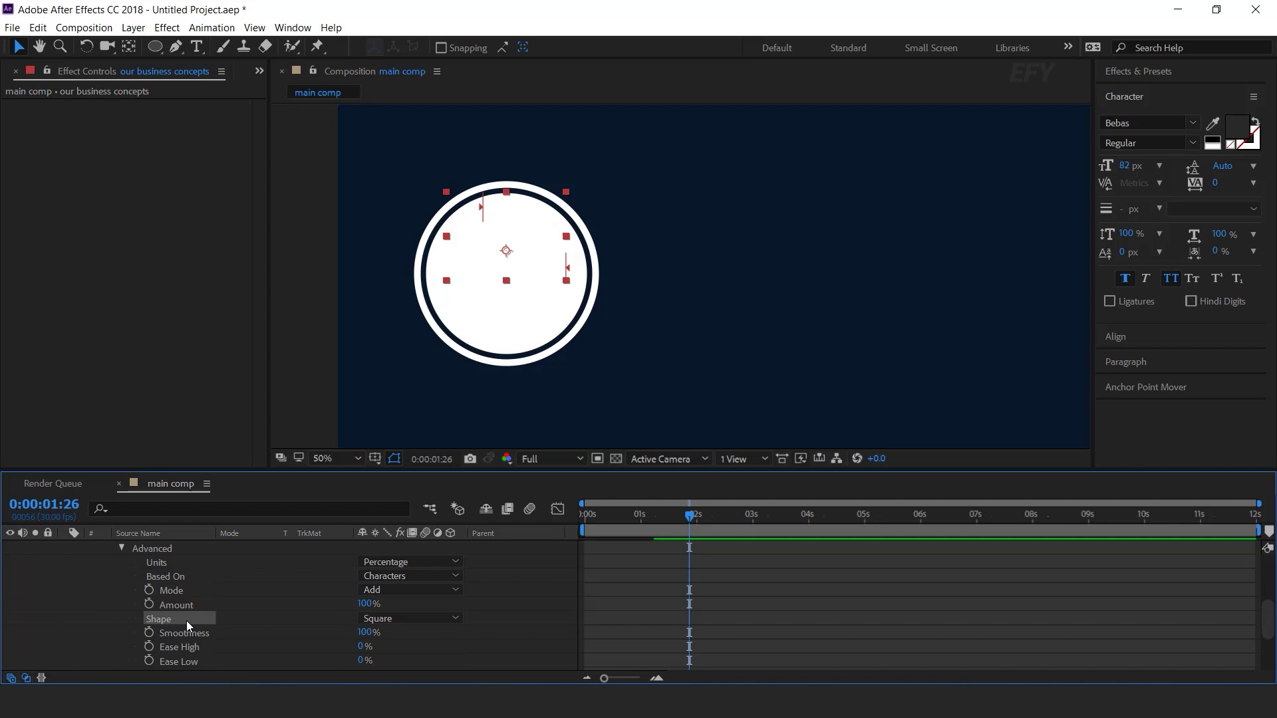
pyautogui.click(393, 618)
pyautogui.click(408, 534)
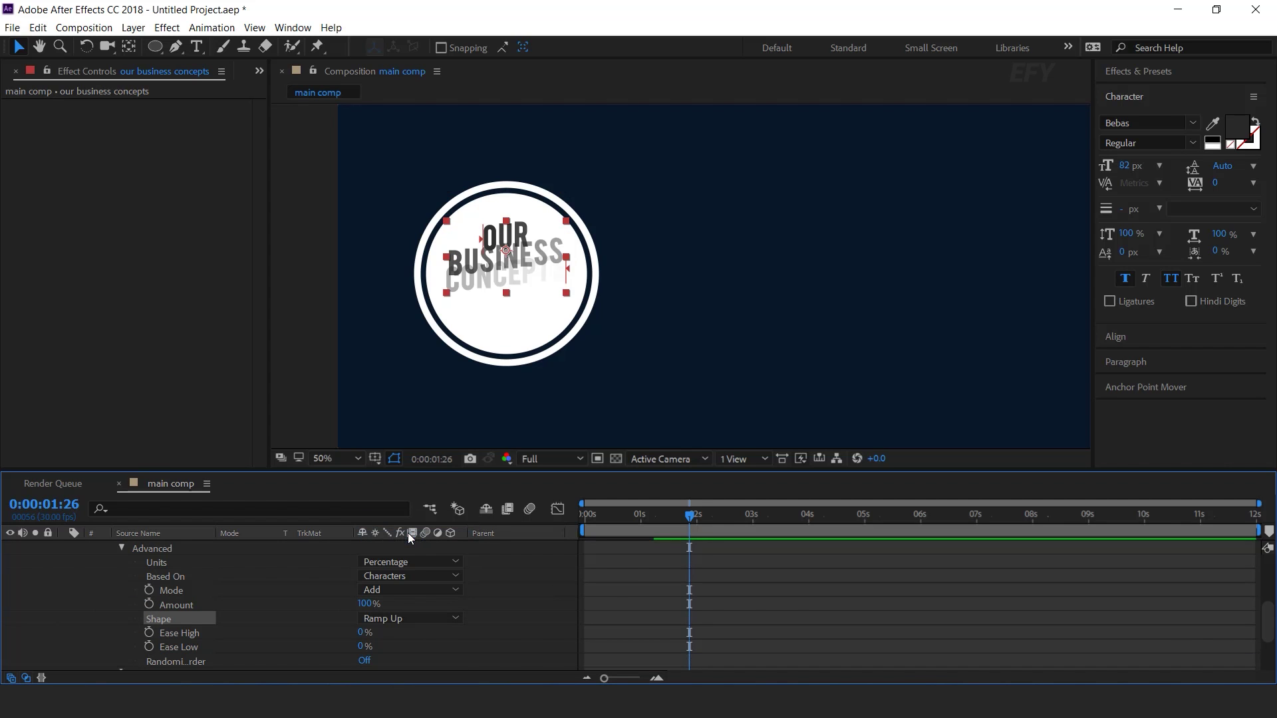
pyautogui.click(360, 646)
pyautogui.press('Return')
pyautogui.scroll(-2, 278, 652)
pyautogui.scroll(2, 278, 651)
pyautogui.click(121, 590)
# Keyframe the range selector's Offset from -100% at 0 seconds to 100% at about 1 second, and preview the text reveal
pyautogui.click(158, 576)
pyautogui.moveTo(689, 515); pyautogui.dragTo(564, 517)
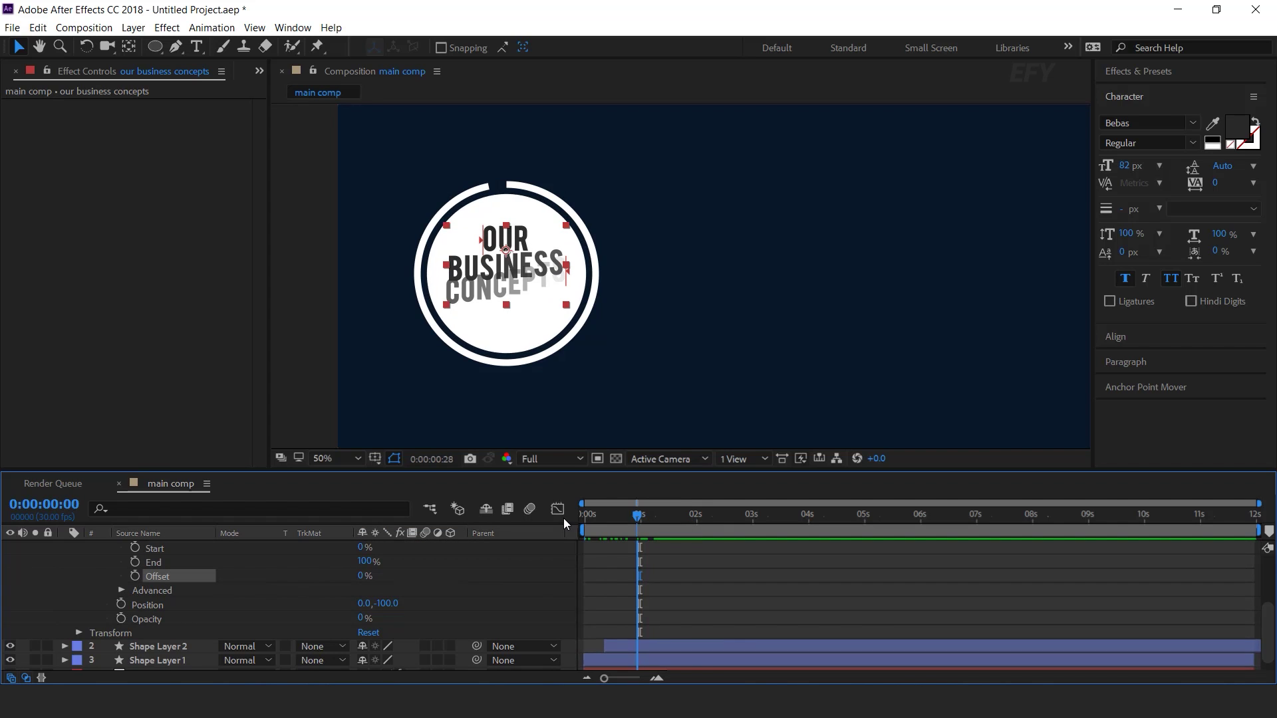
pyautogui.click(135, 576)
pyautogui.moveTo(308, 578); pyautogui.dragTo(148, 576)
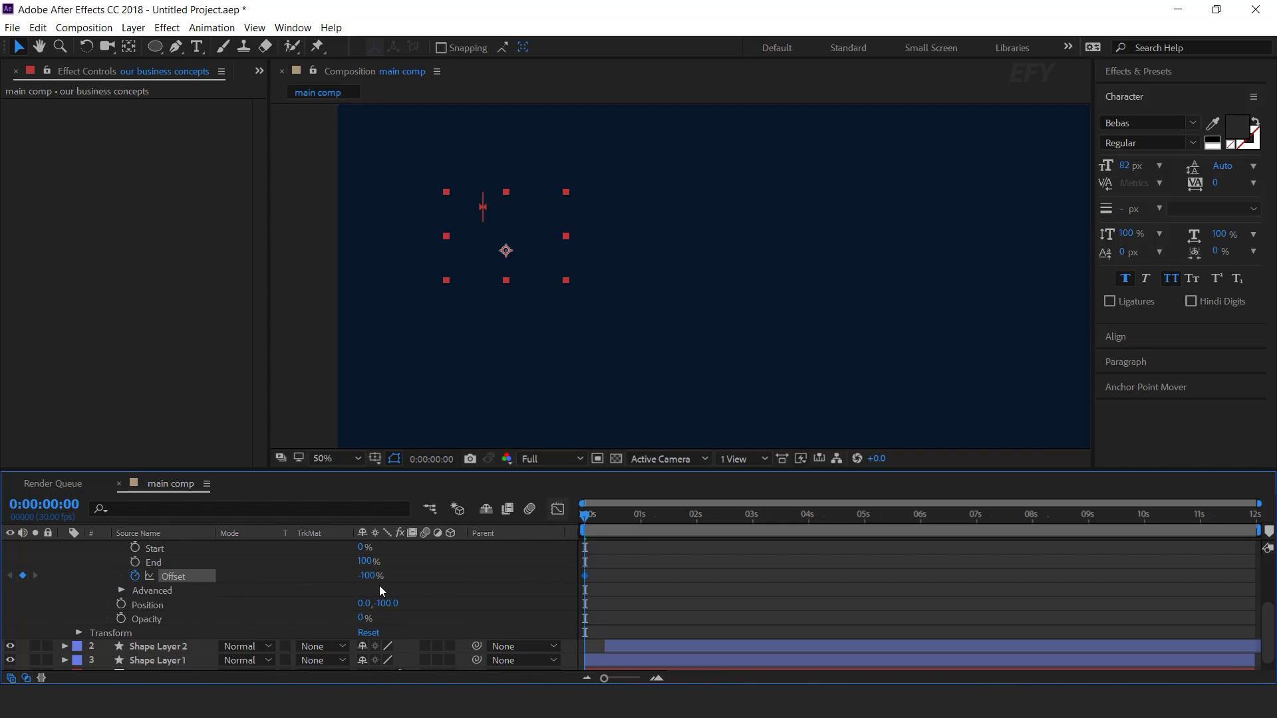
pyautogui.click(641, 520)
pyautogui.moveTo(373, 583); pyautogui.dragTo(794, 577)
pyautogui.click(728, 578)
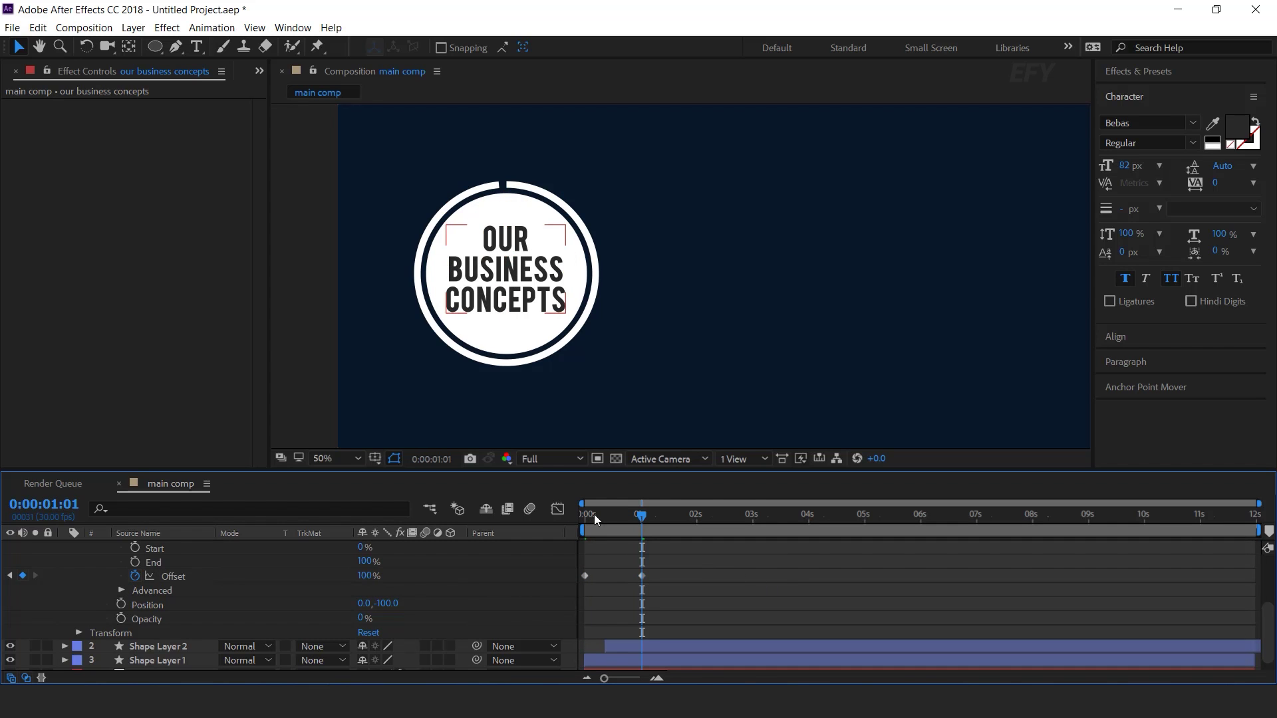
pyautogui.moveTo(595, 519); pyautogui.dragTo(565, 524)
pyautogui.press('space')
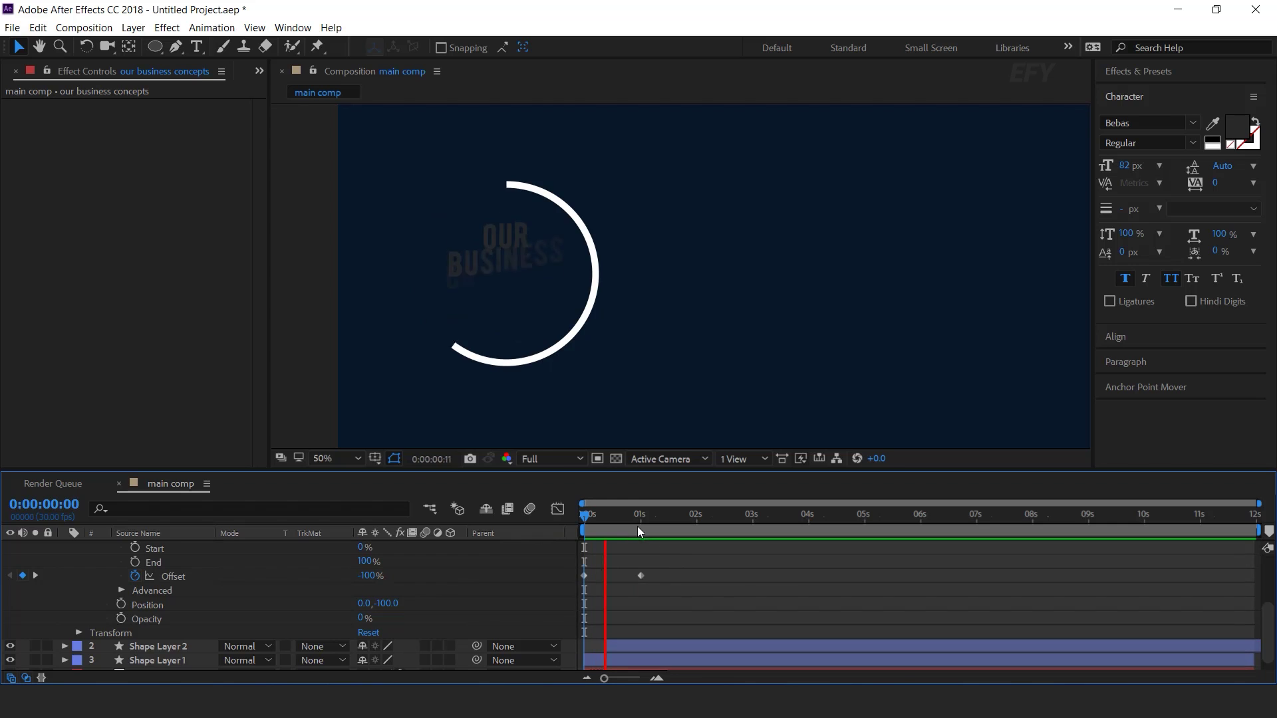
pyautogui.scroll(1, 589, 516)
pyautogui.moveTo(589, 516); pyautogui.dragTo(615, 518)
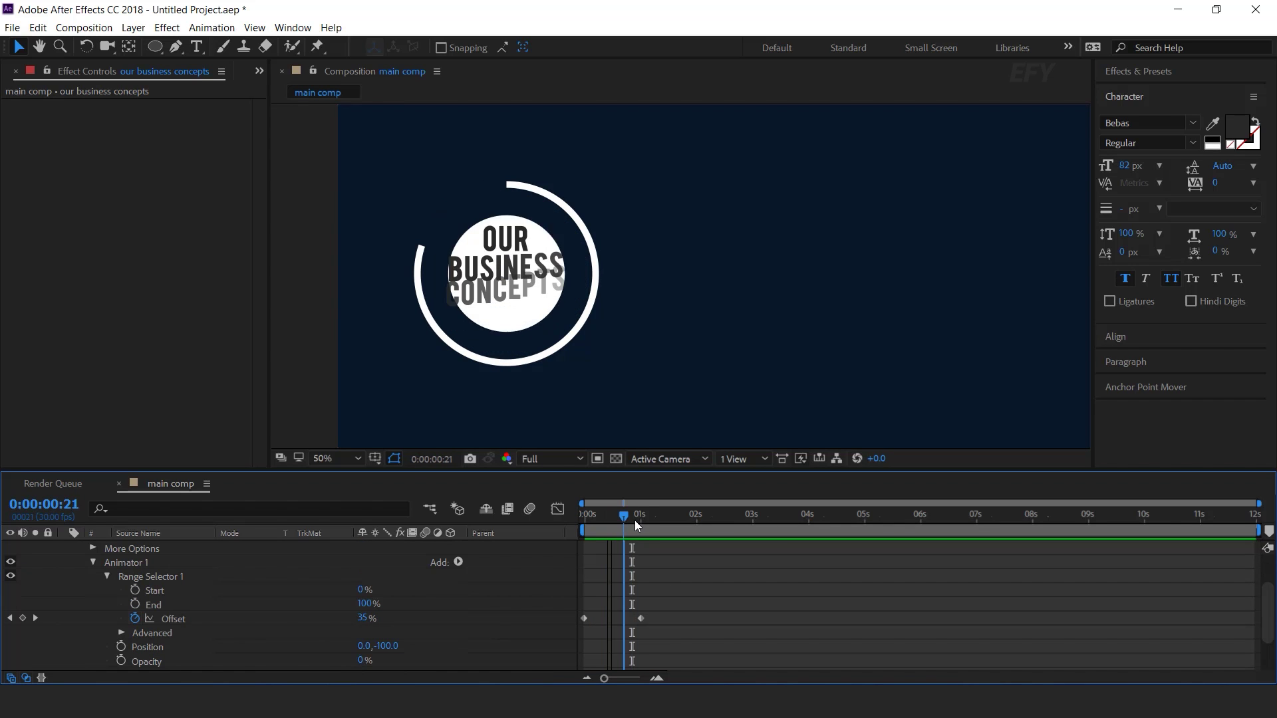
pyautogui.click(637, 521)
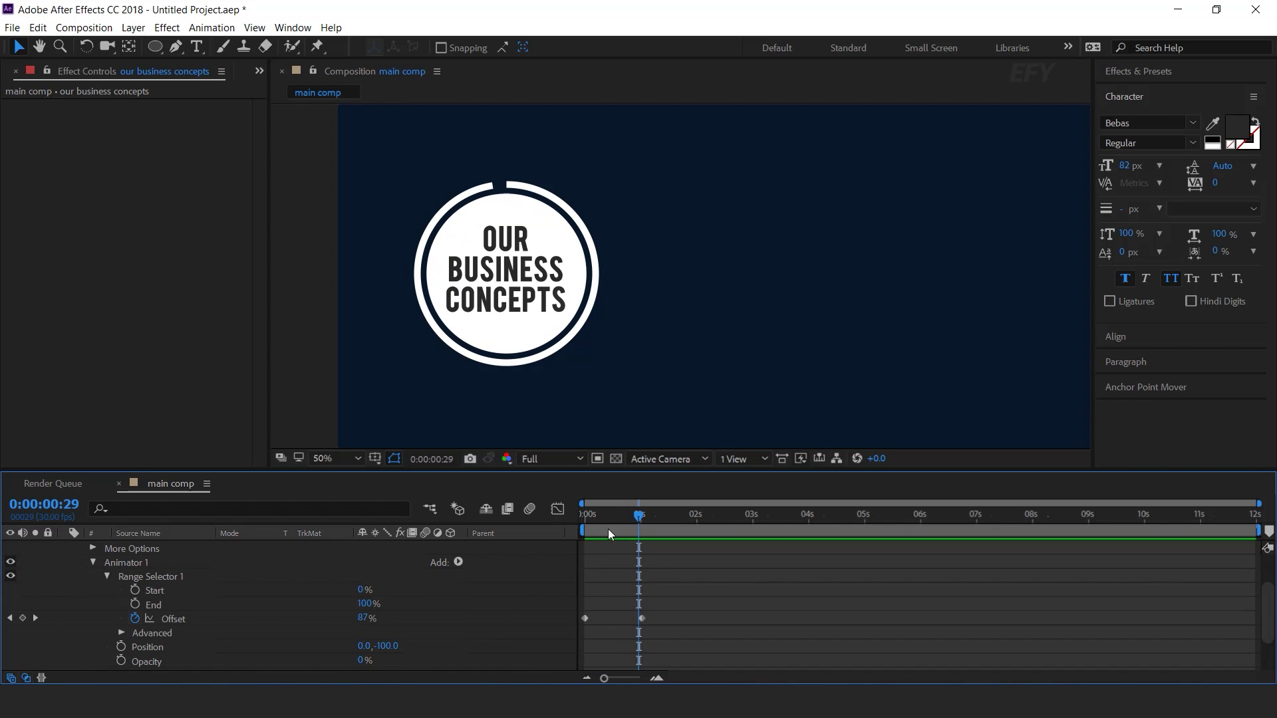
# Set the range selector's Based On option to Lines and preview the text animation
pyautogui.click(121, 633)
pyautogui.scroll(-2, 301, 657)
pyautogui.click(173, 580)
pyautogui.click(398, 578)
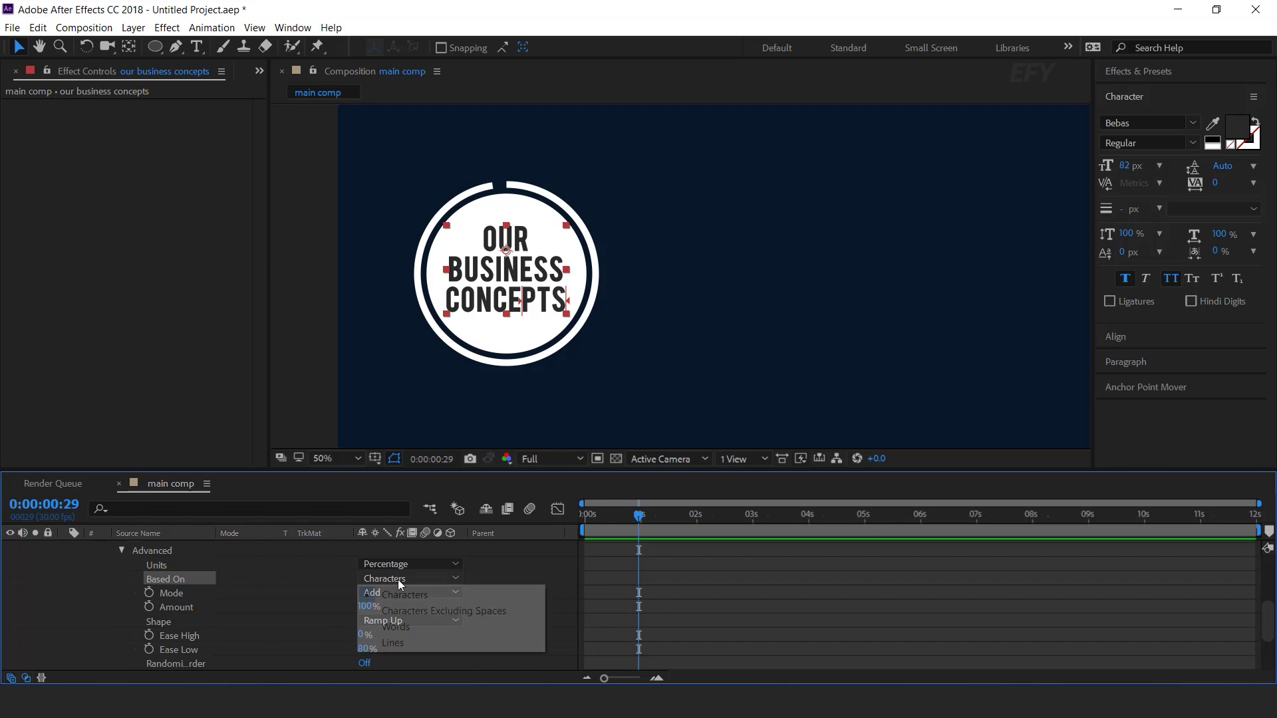
pyautogui.click(405, 641)
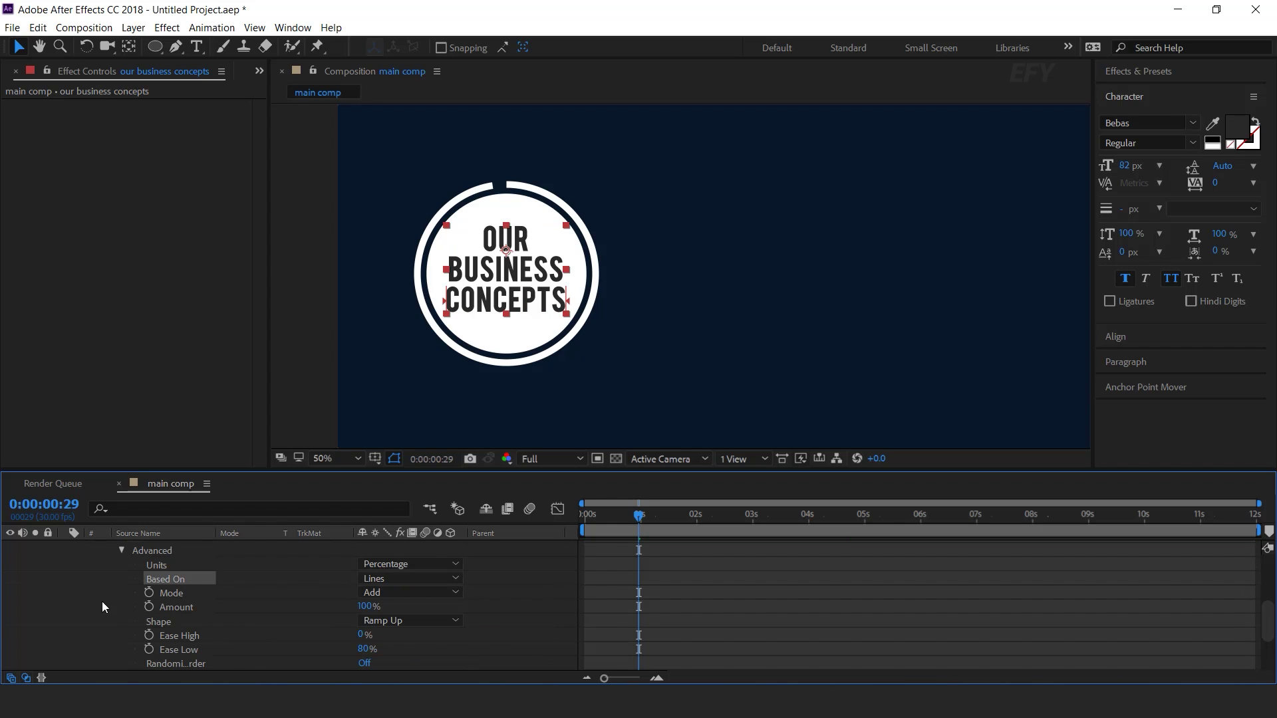
pyautogui.scroll(2, 113, 615)
pyautogui.click(123, 634)
pyautogui.press('Home')
pyautogui.press('space')
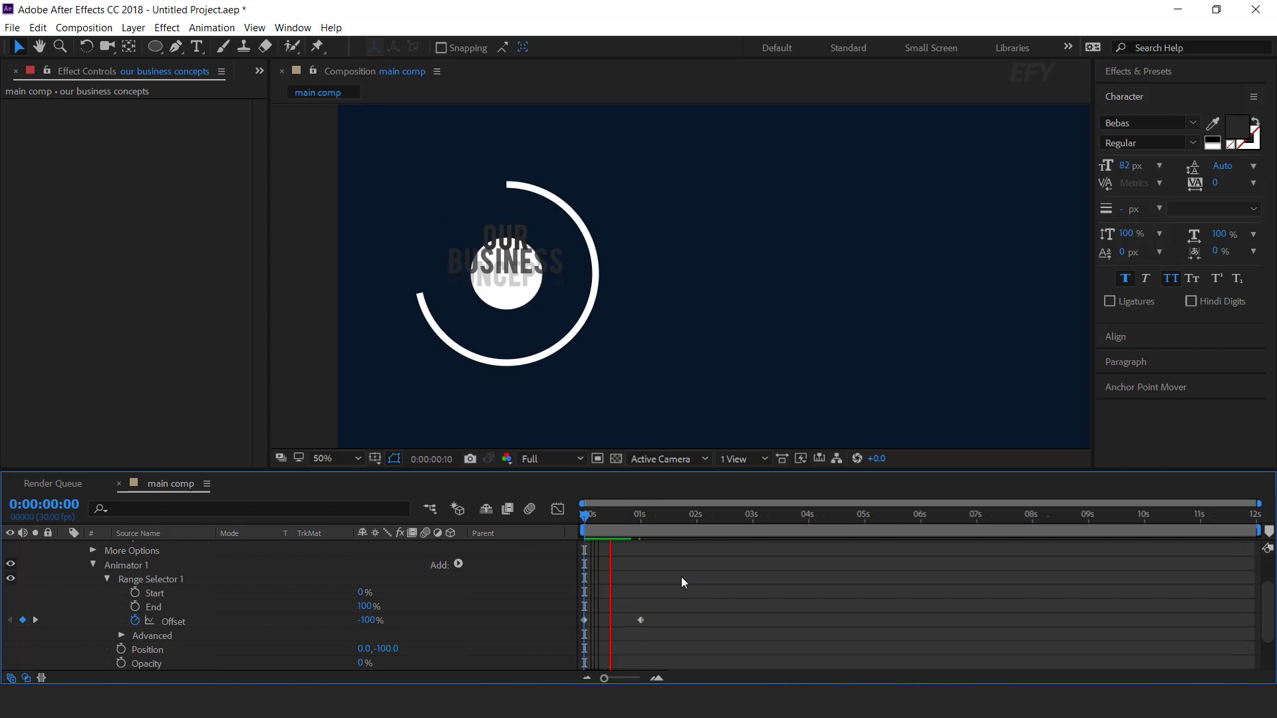
# Apply easing to both Offset keyframes of the text animator and collapse the text layer
pyautogui.moveTo(617, 520); pyautogui.dragTo(645, 520)
pyautogui.moveTo(713, 607); pyautogui.dragTo(637, 635)
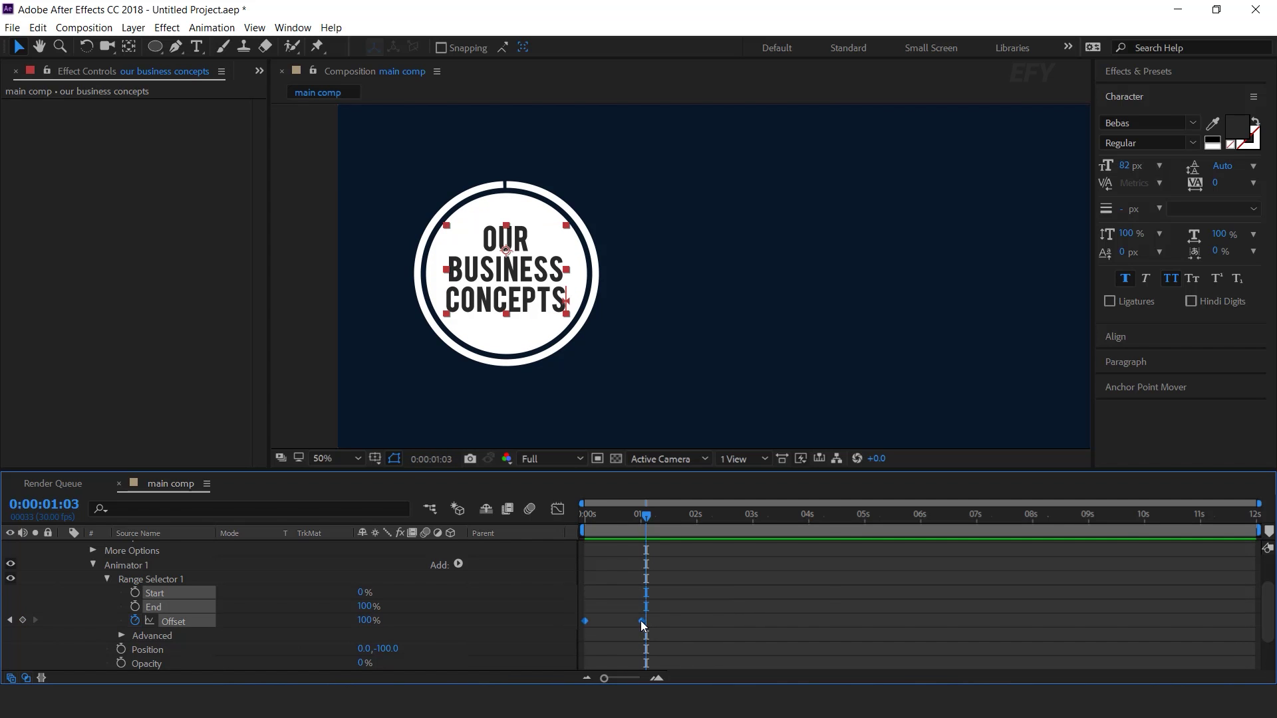
pyautogui.rightClick(642, 623)
pyautogui.moveTo(707, 609)
pyautogui.click(893, 499)
pyautogui.scroll(4, 505, 613)
pyautogui.click(63, 546)
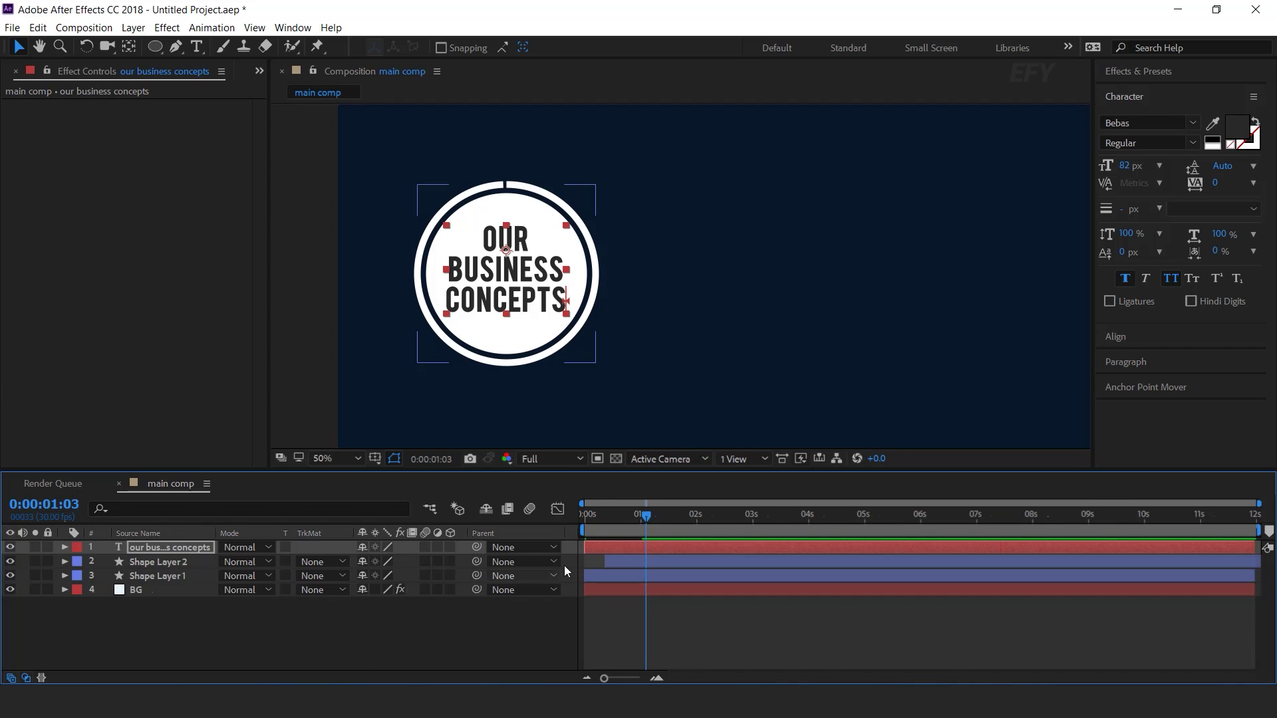
# Delay the text layer to start at about 0.5 seconds and preview its timing against the circle
pyautogui.moveTo(642, 552); pyautogui.dragTo(682, 554)
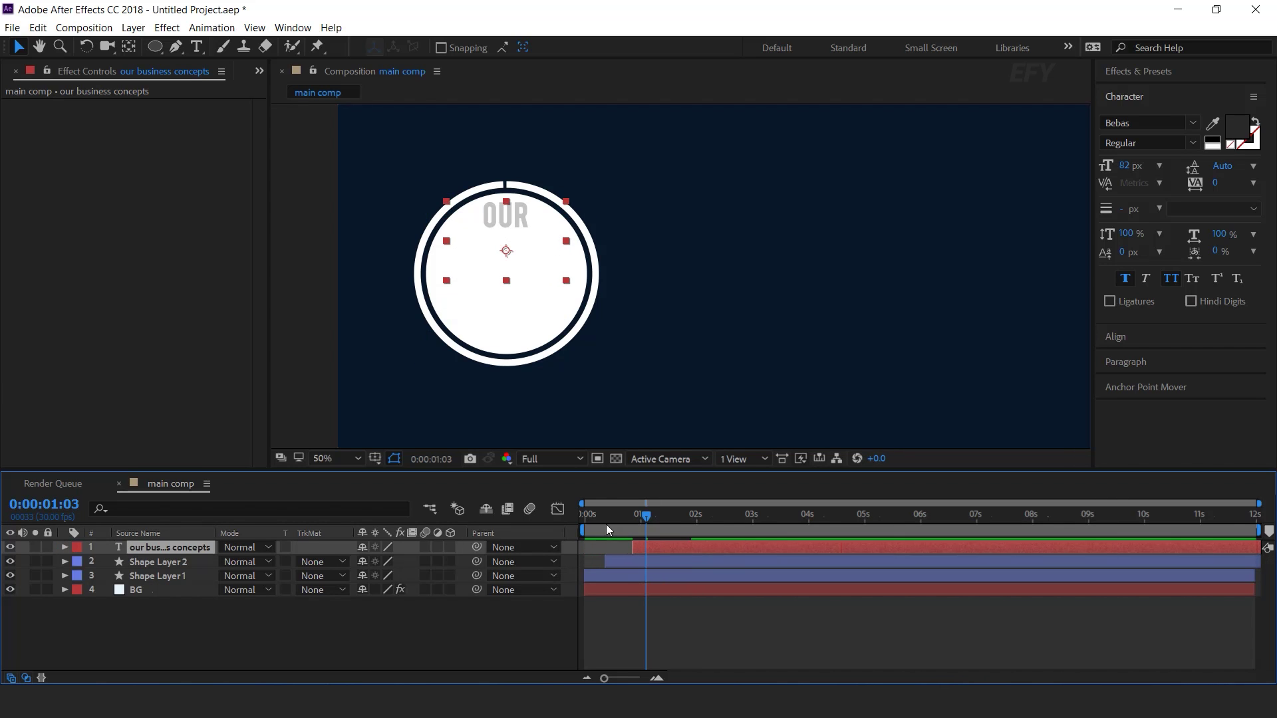
pyautogui.press('Home')
pyautogui.press('space')
pyautogui.moveTo(611, 520); pyautogui.dragTo(626, 519)
pyautogui.moveTo(658, 549); pyautogui.dragTo(643, 550)
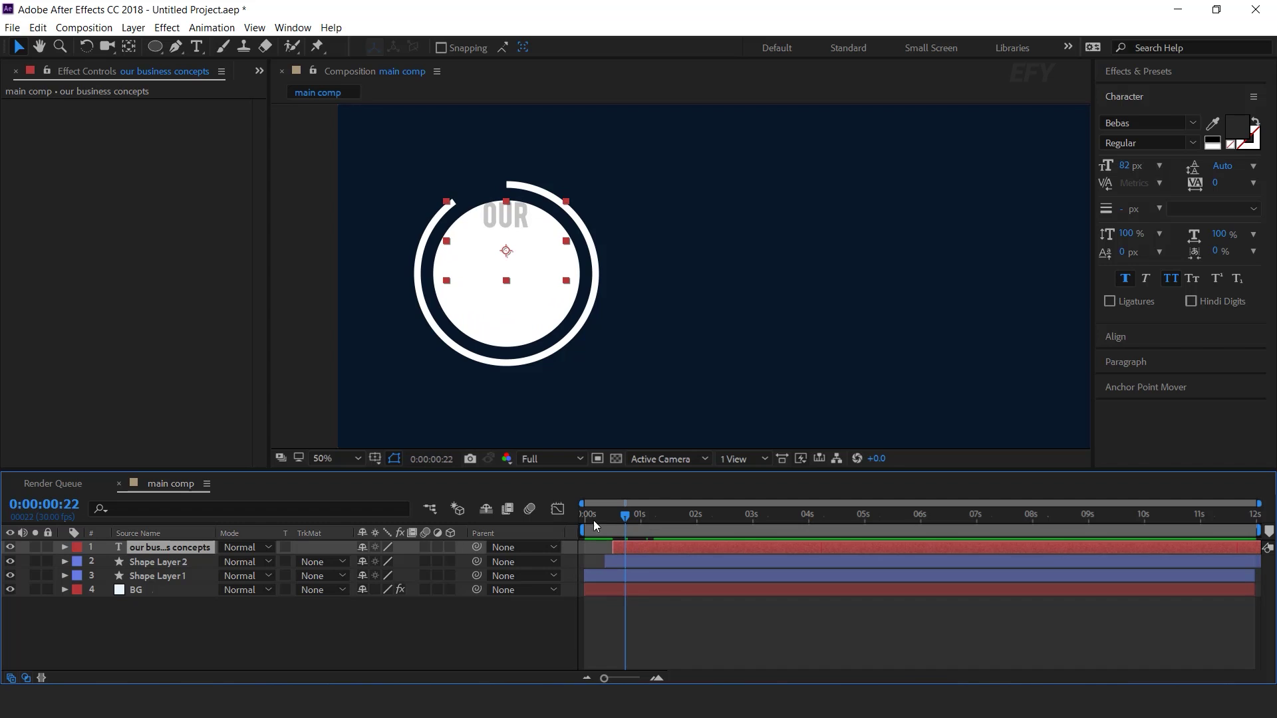
pyautogui.press('space')
pyautogui.press('space')
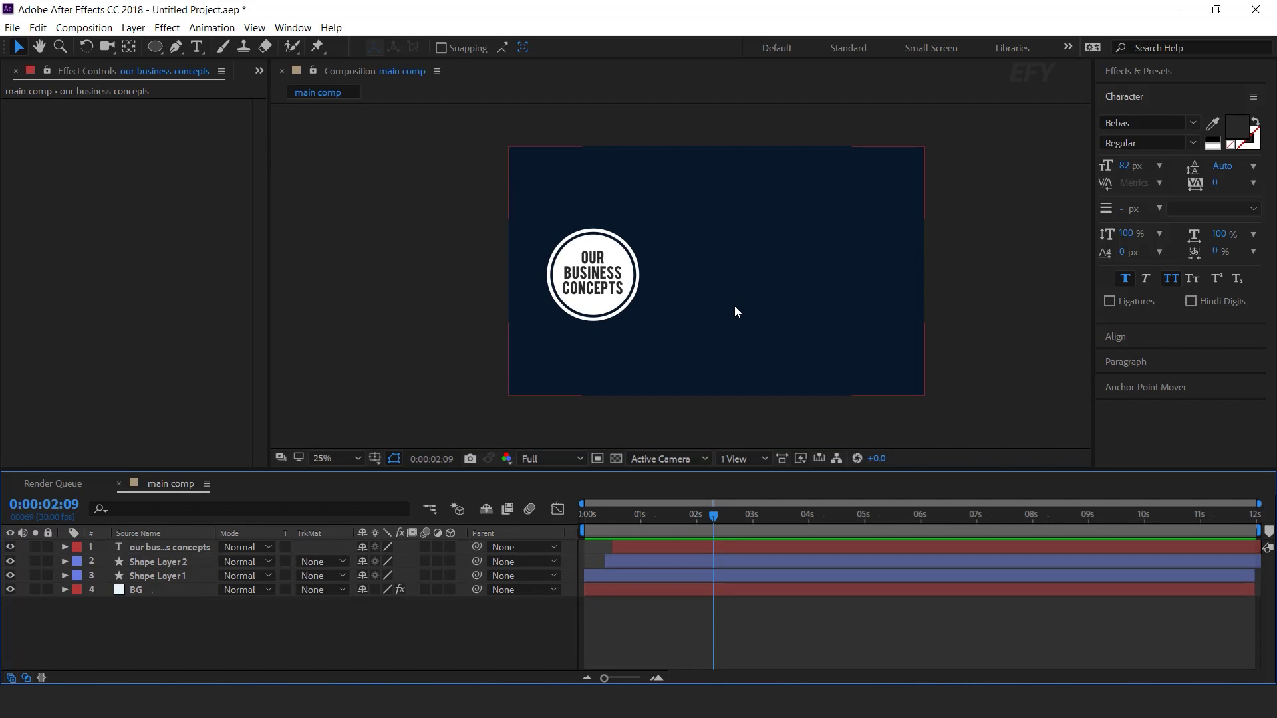
# Preview the animation, then at 0:00:02:12 draw a large circle centred on the badge, slightly taller than the composition
pyautogui.press('space')
pyautogui.moveTo(753, 342); pyautogui.dragTo(711, 347)
pyautogui.press('v')
pyautogui.moveTo(604, 518); pyautogui.dragTo(720, 516)
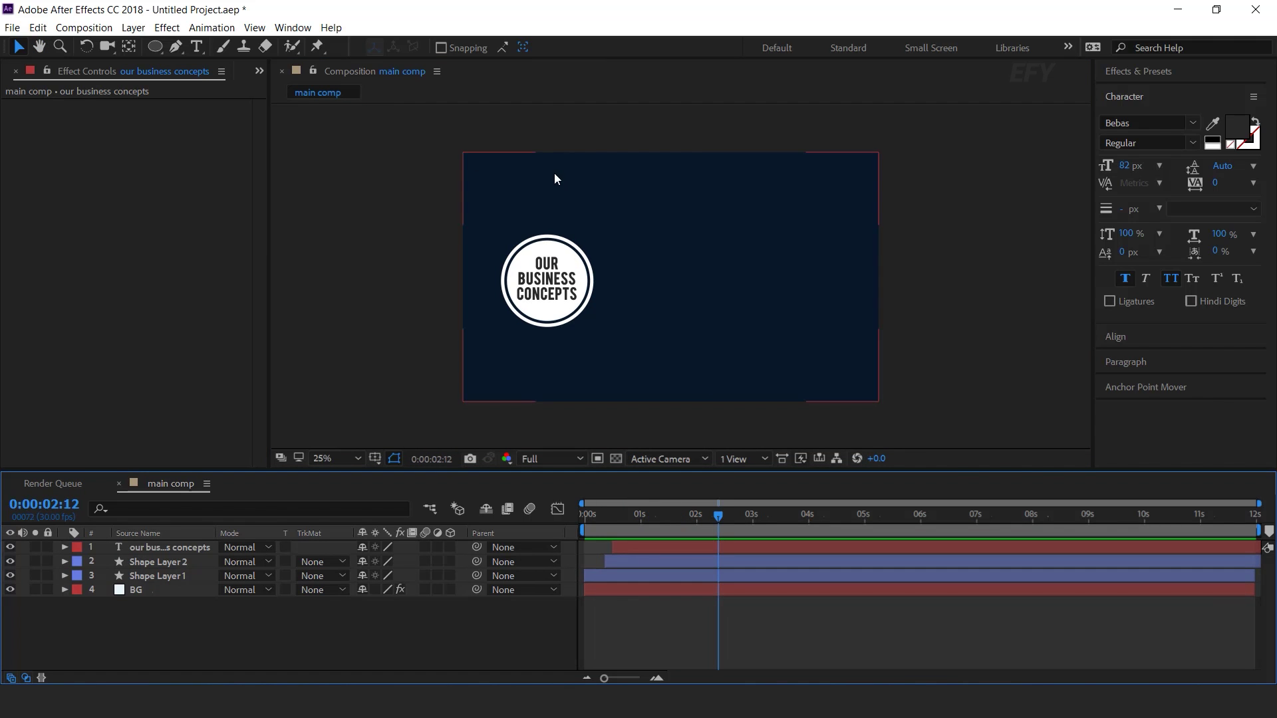
pyautogui.hotkey('ctrl', '0')
pyautogui.click(155, 46)
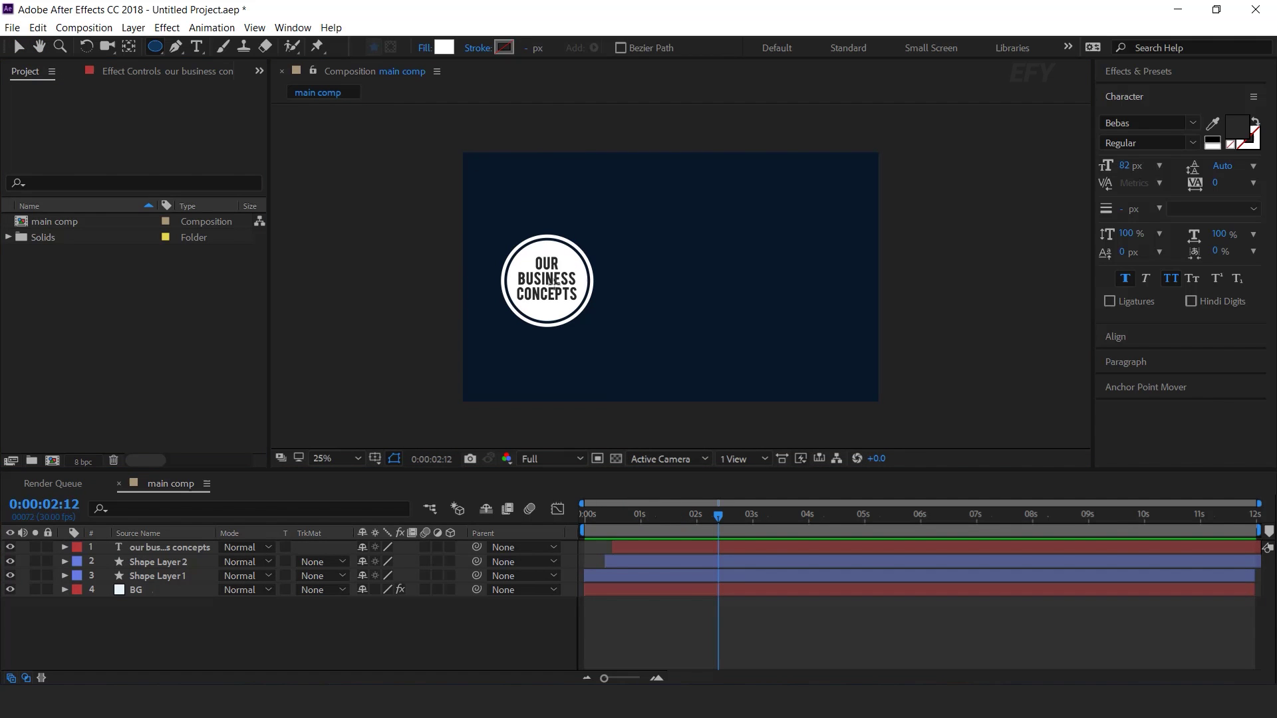
pyautogui.moveTo(545, 279); pyautogui.dragTo(661, 409)
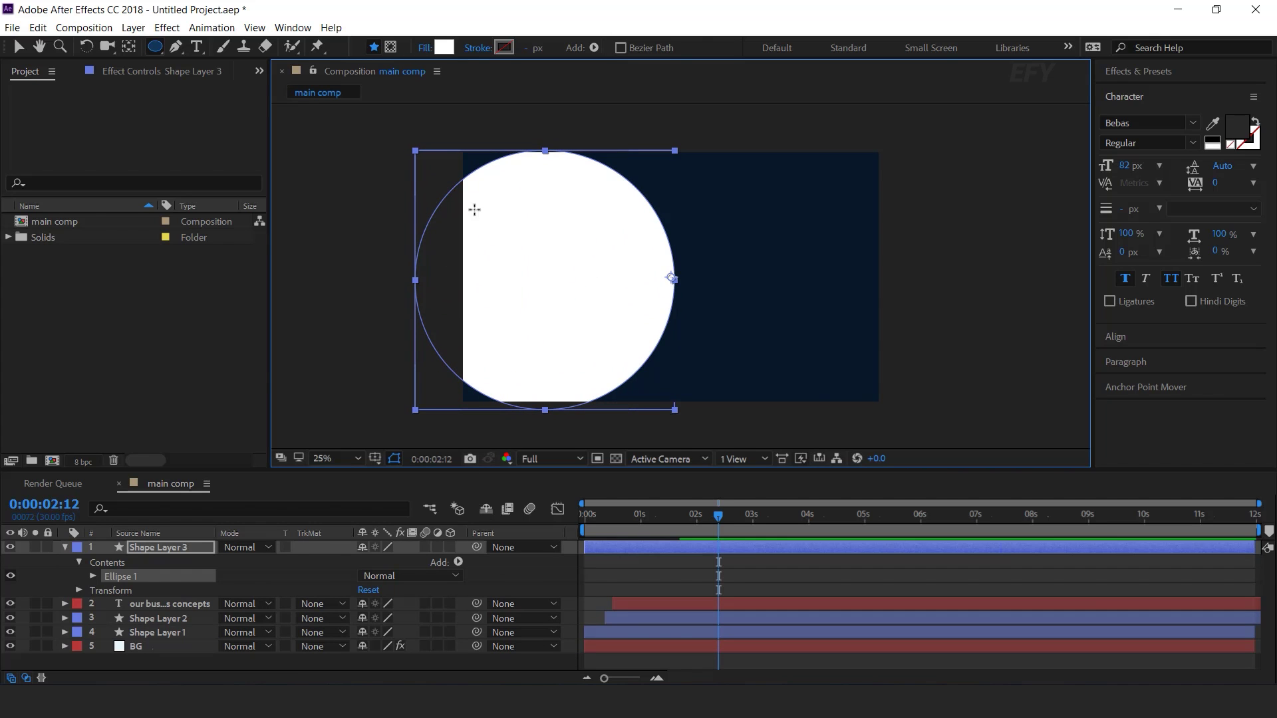
# Remove the large circle's fill and give it a white 15 px stroke
pyautogui.click(425, 49)
pyautogui.click(200, 114)
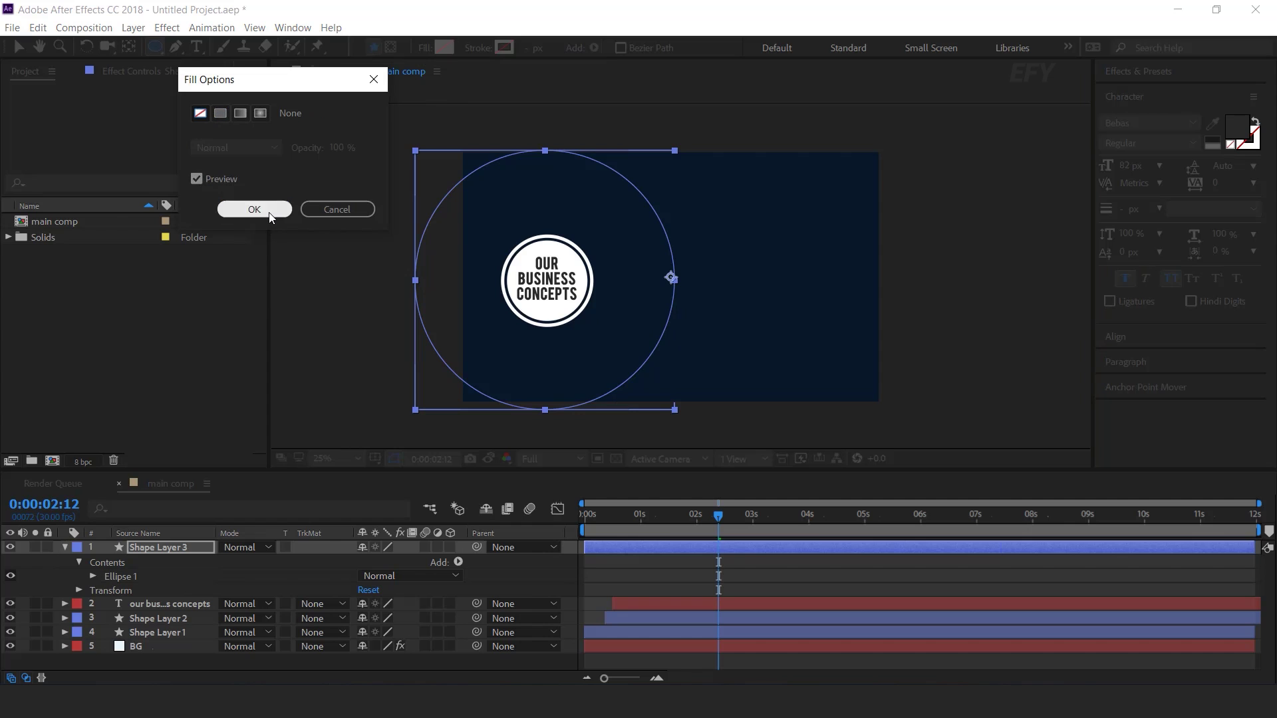
pyautogui.click(262, 217)
pyautogui.write('15')
pyautogui.press('Return')
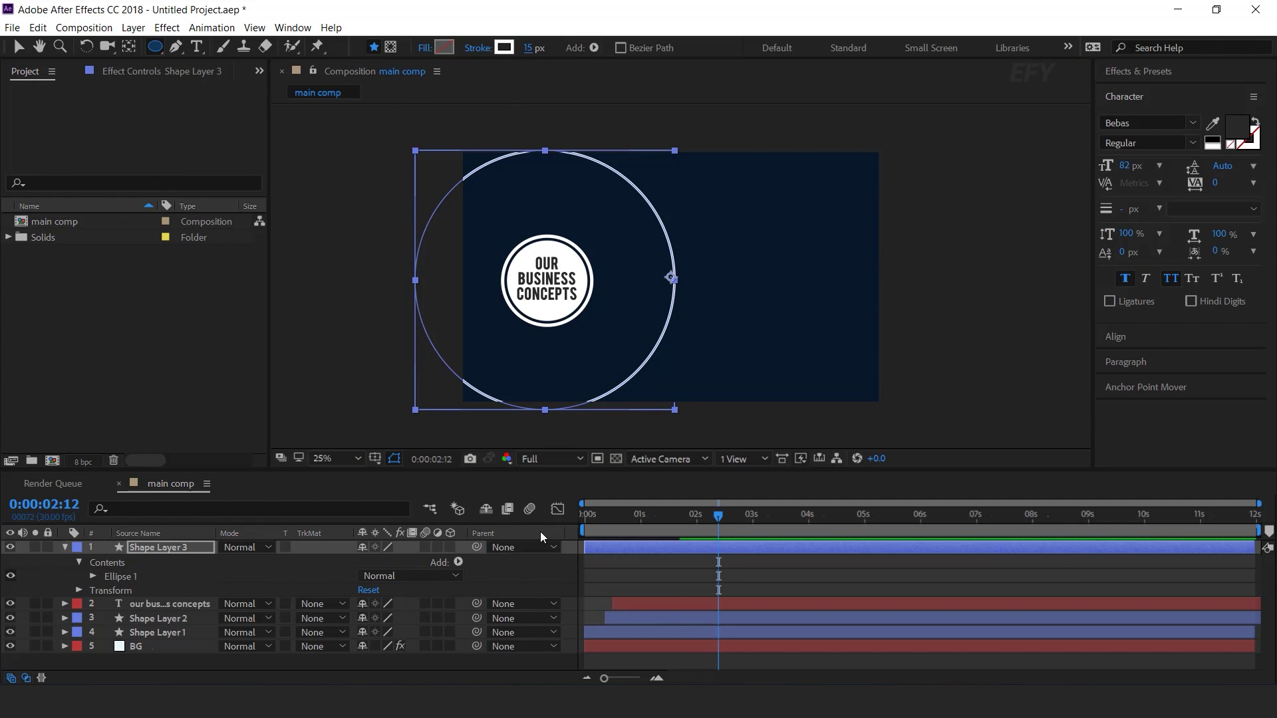
pyautogui.click(575, 553)
pyautogui.press('v')
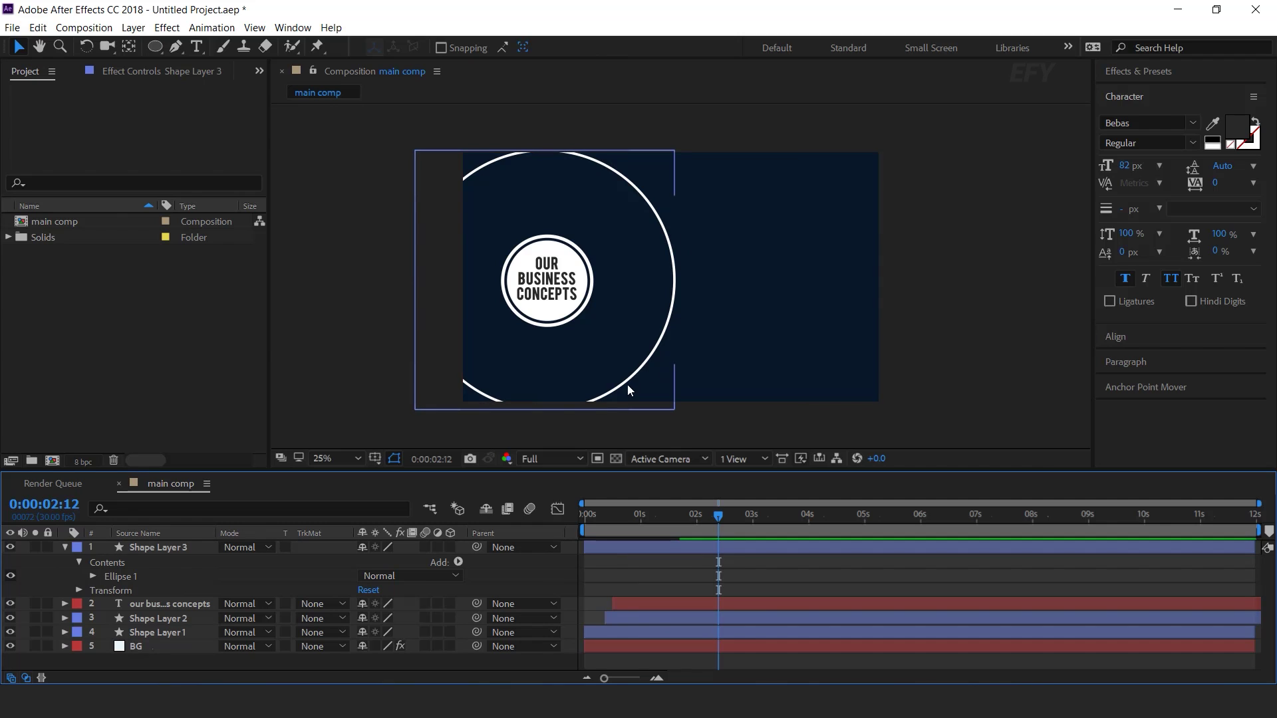
# Add Trim Paths to the large outer circle's layer and reveal its Start, End and Offset properties
pyautogui.click(161, 546)
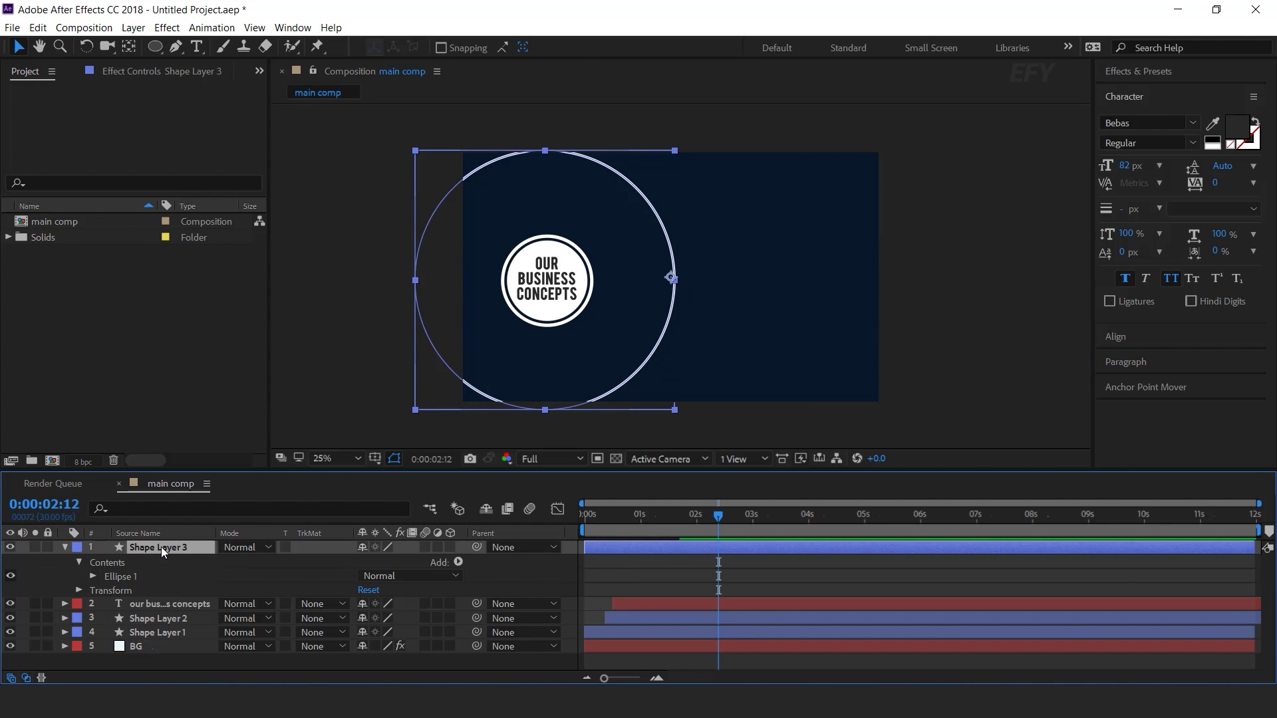
pyautogui.click(454, 562)
pyautogui.click(430, 470)
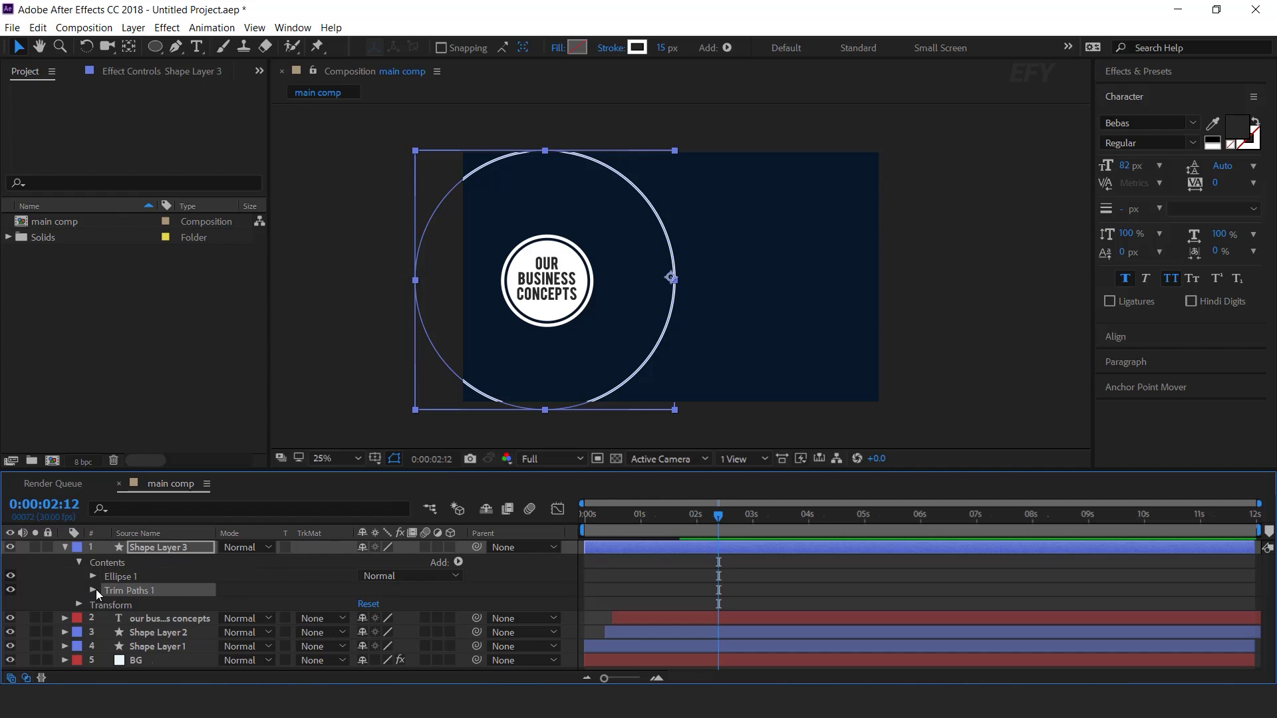
pyautogui.click(94, 590)
pyautogui.scroll(-1, 96, 589)
# At 0:00:01:00, trim the large circle to its right-hand arc with Start at 8% and End at 42%
pyautogui.press('=')
pyautogui.moveTo(600, 516); pyautogui.dragTo(698, 518)
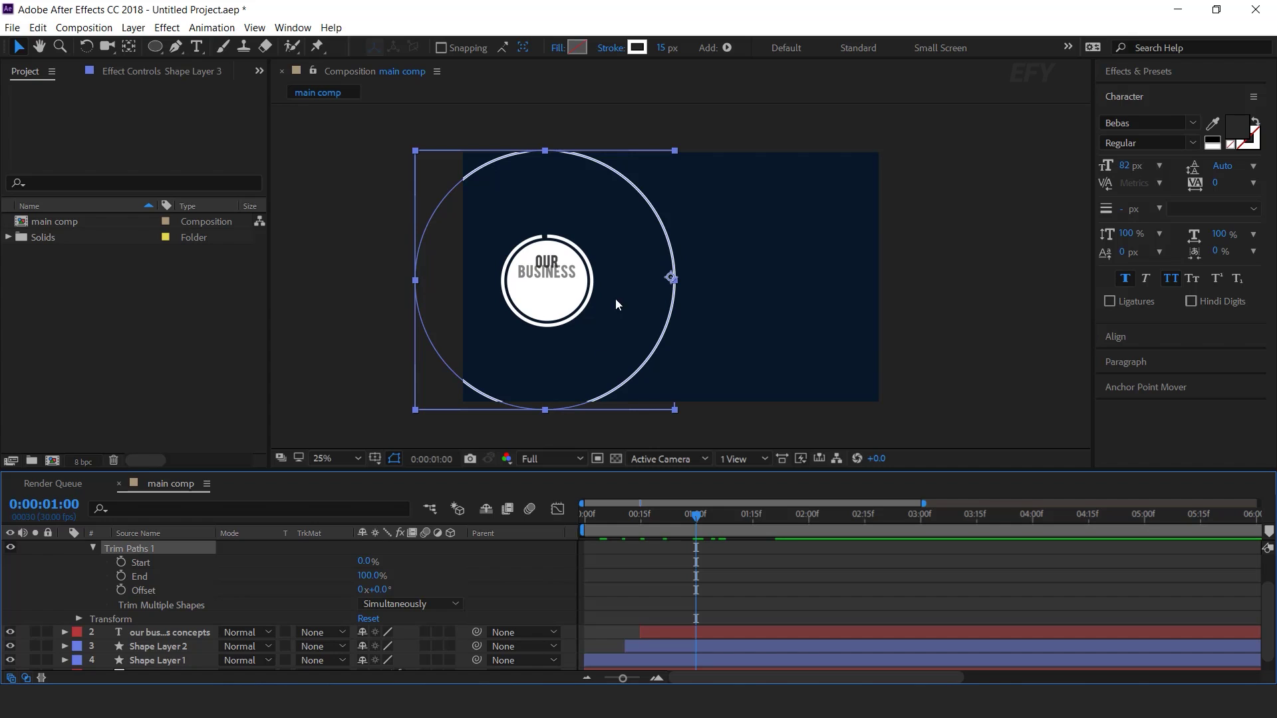
pyautogui.click(138, 566)
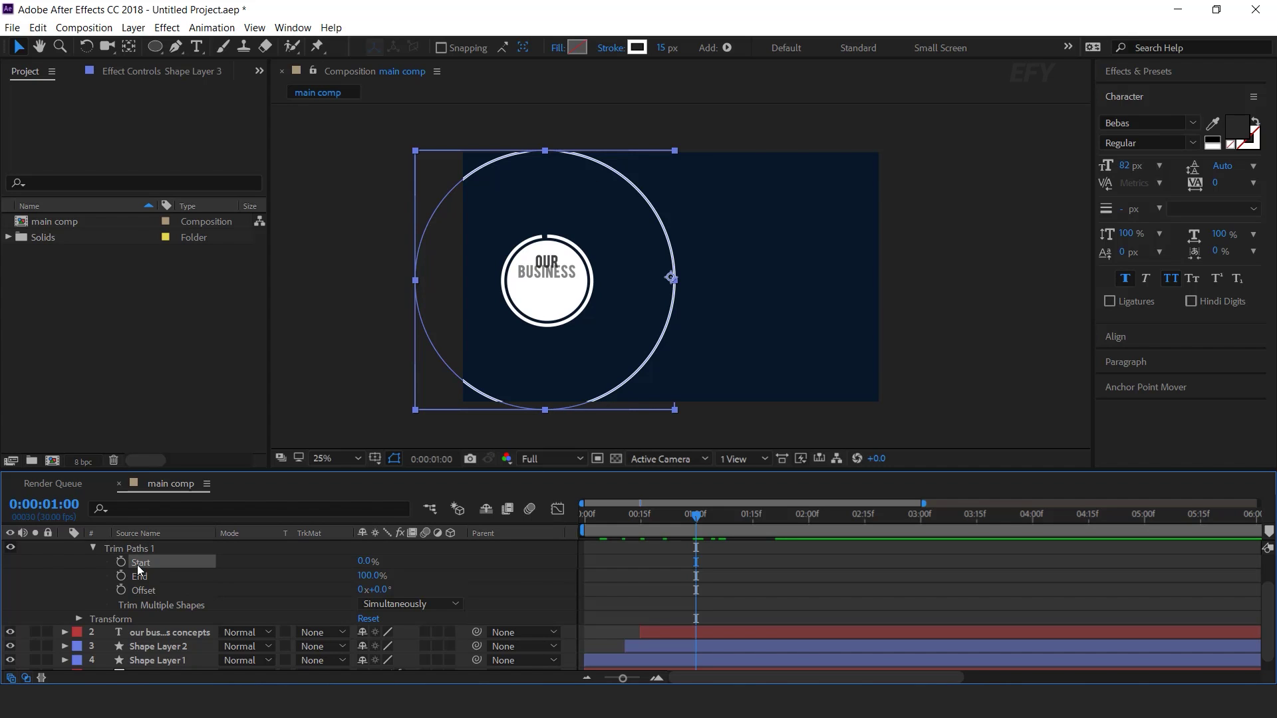
pyautogui.moveTo(364, 564); pyautogui.dragTo(368, 560)
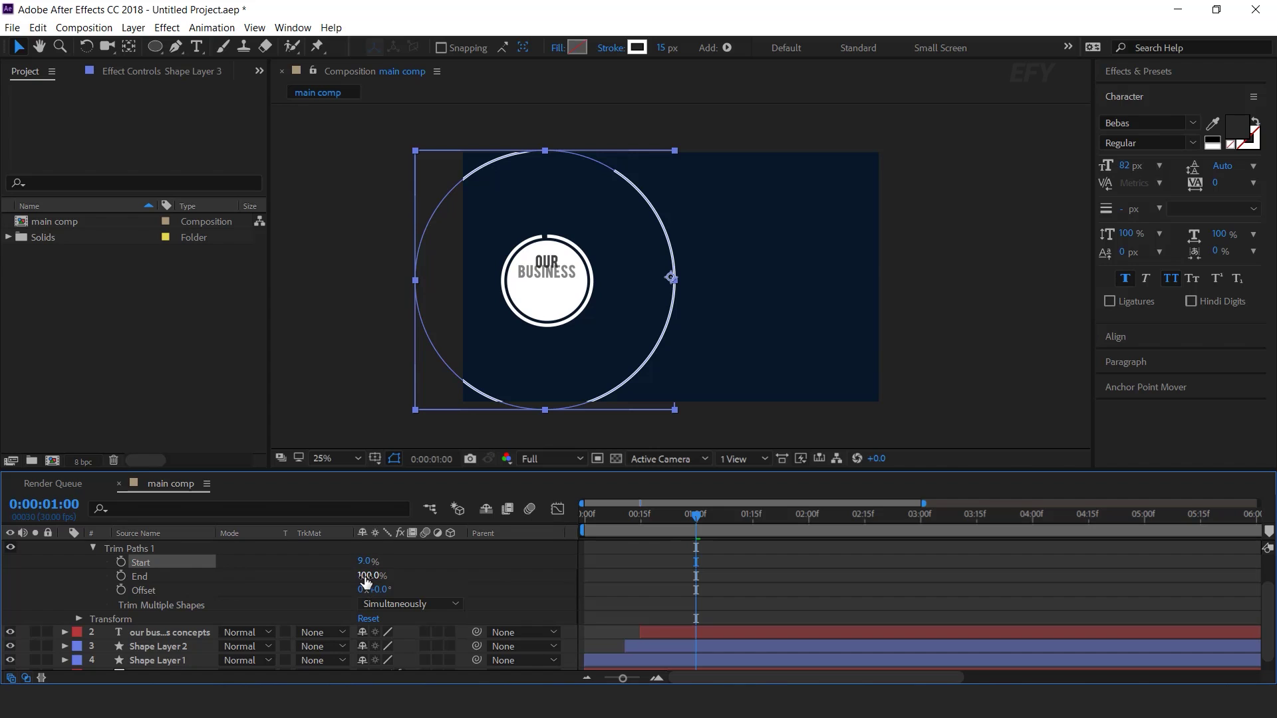
pyautogui.moveTo(366, 582); pyautogui.dragTo(356, 576)
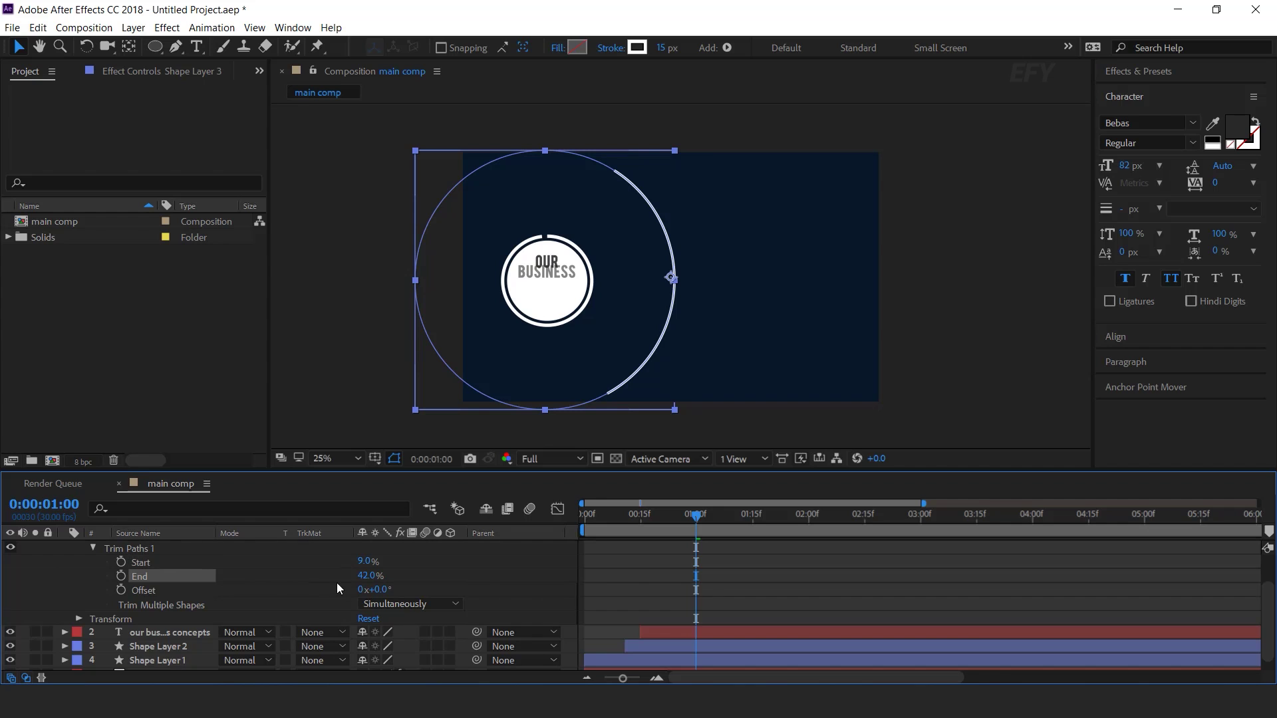
pyautogui.moveTo(363, 562); pyautogui.dragTo(360, 562)
# Move the trimmed arc leftward so that it sits closer to the badge
pyautogui.click(781, 545)
pyautogui.moveTo(538, 360); pyautogui.dragTo(493, 360)
pyautogui.click(788, 589)
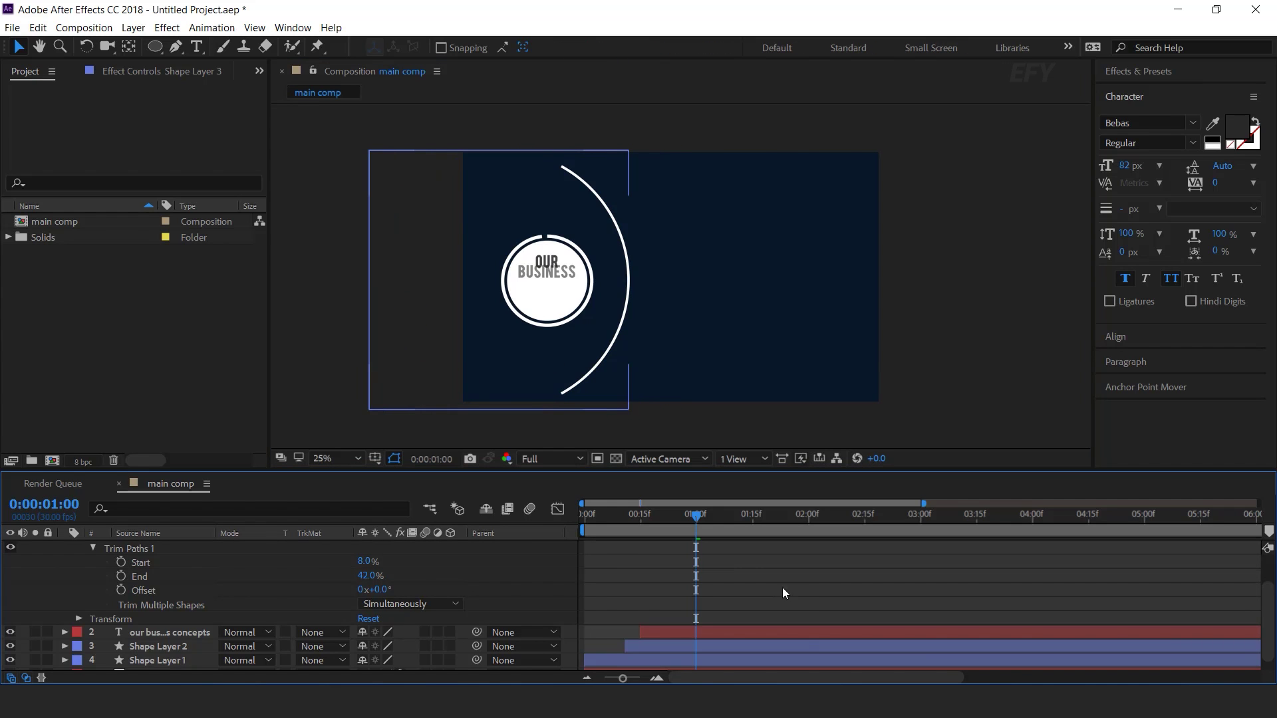
# Animate the arc's Trim Paths End from 8% at 0:00:00:00 to 42% at 0:00:01:00
pyautogui.moveTo(680, 517)
pyautogui.mouseDown()
pyautogui.moveTo(583, 520)
pyautogui.moveTo(696, 516)
pyautogui.mouseUp()
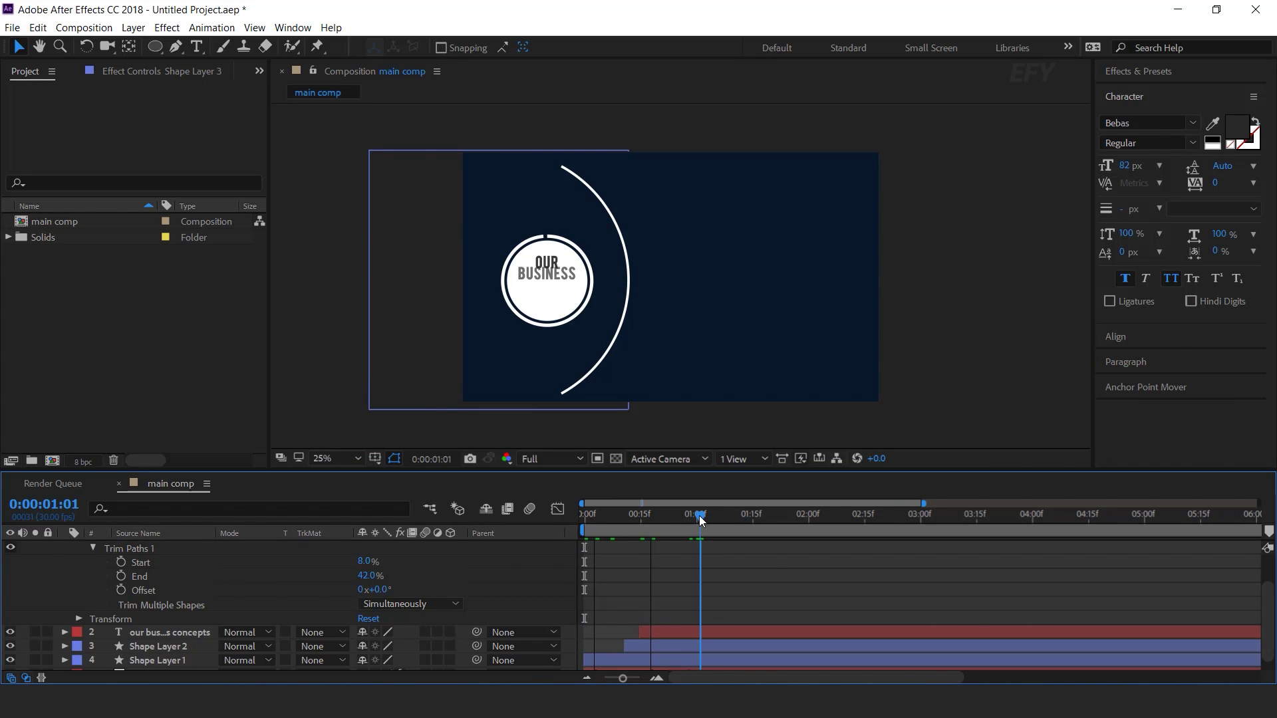
pyautogui.click(122, 576)
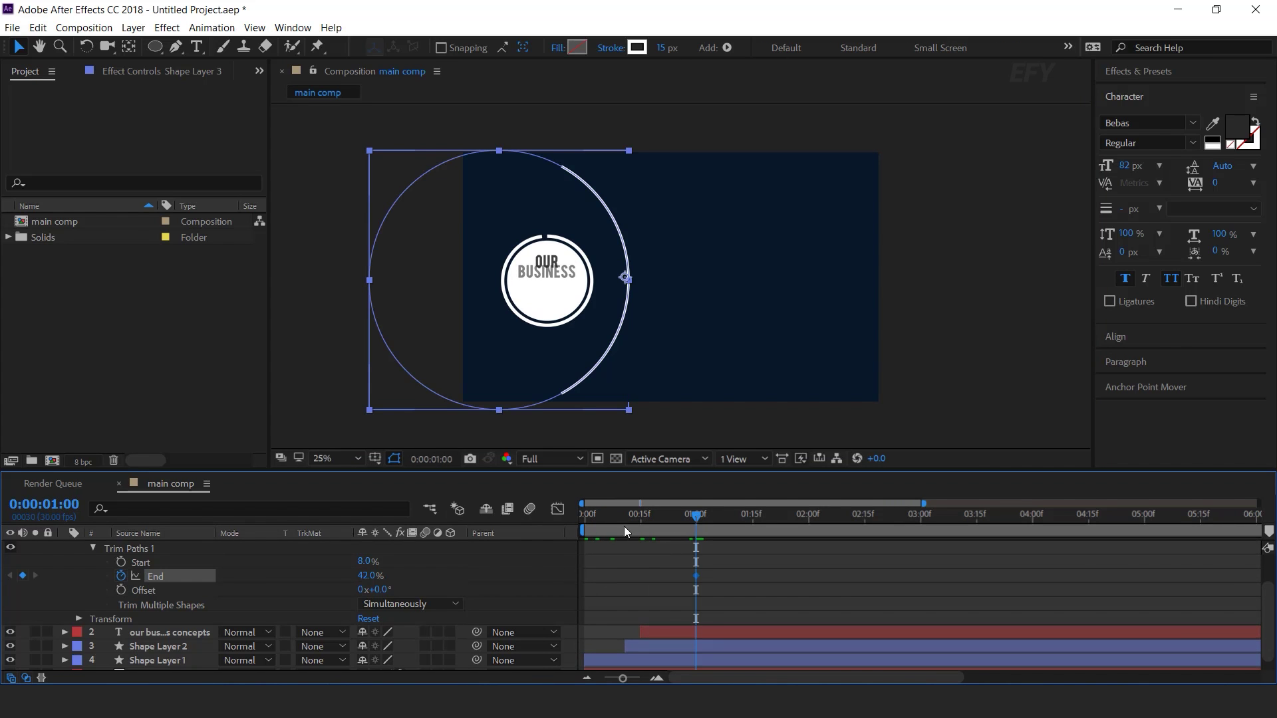
pyautogui.press('Home')
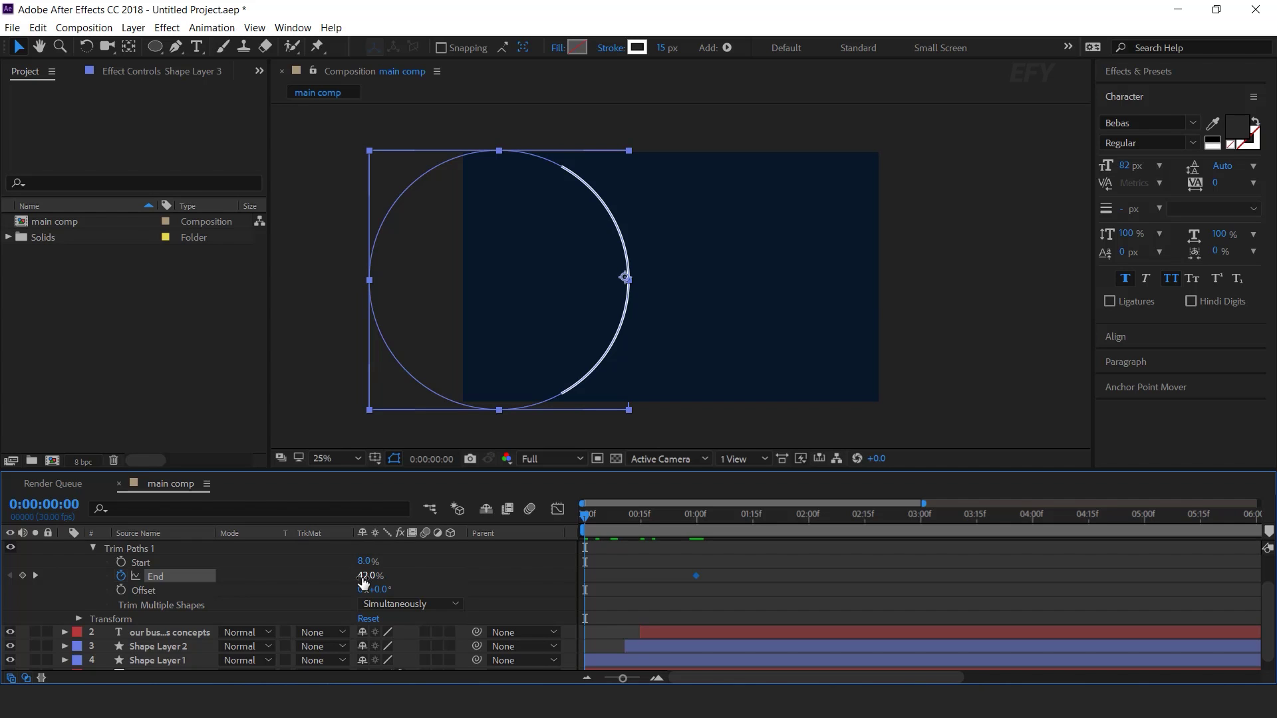
pyautogui.click(366, 576)
pyautogui.write('8')
pyautogui.press('Return')
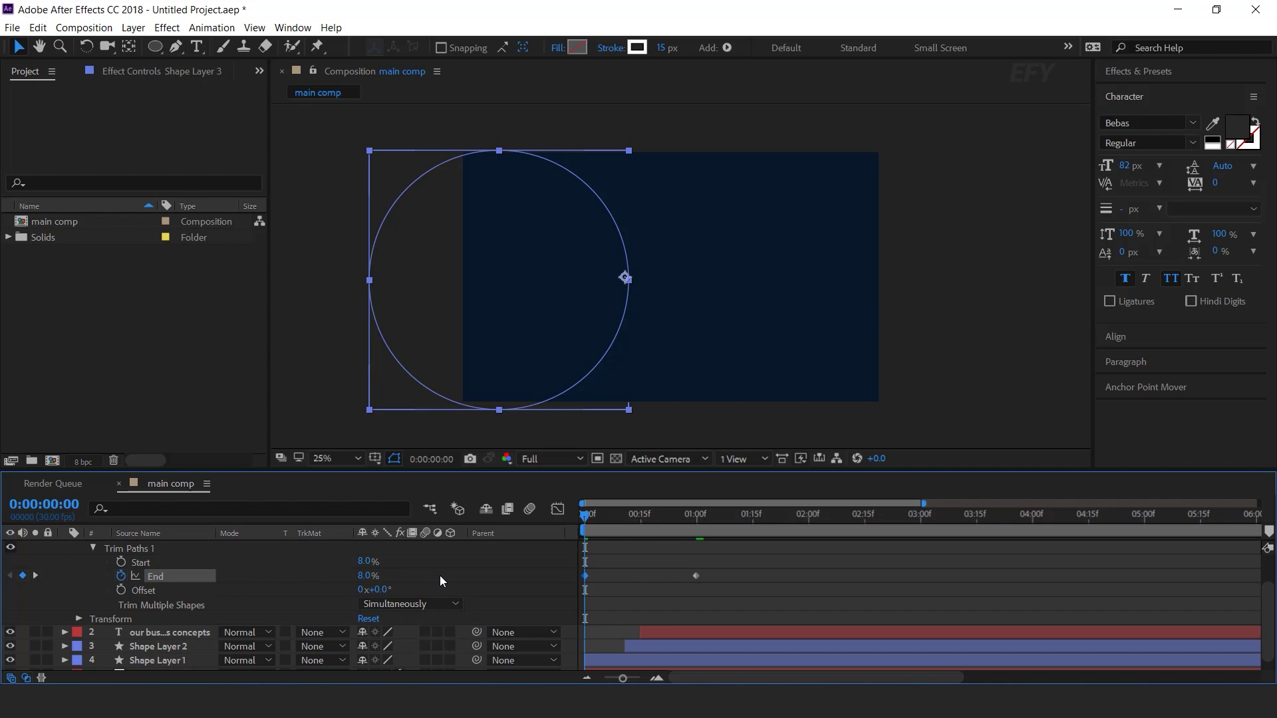
# Ease the last End keyframe and lengthen its incoming influence in the speed graph for a softer stop
pyautogui.rightClick(697, 576)
pyautogui.moveTo(723, 572)
pyautogui.click(927, 470)
pyautogui.hotkey('shift', 'F3')
pyautogui.moveTo(678, 638); pyautogui.dragTo(664, 637)
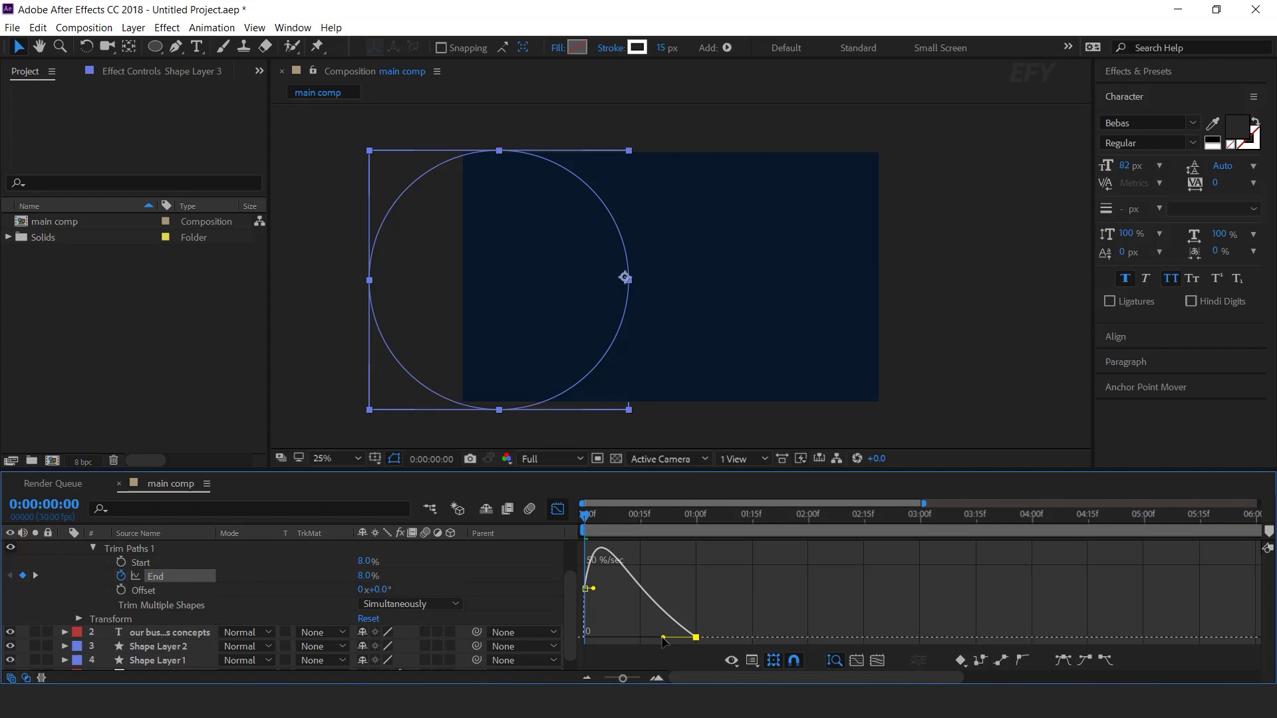
pyautogui.click(558, 508)
pyautogui.scroll(2, 59, 552)
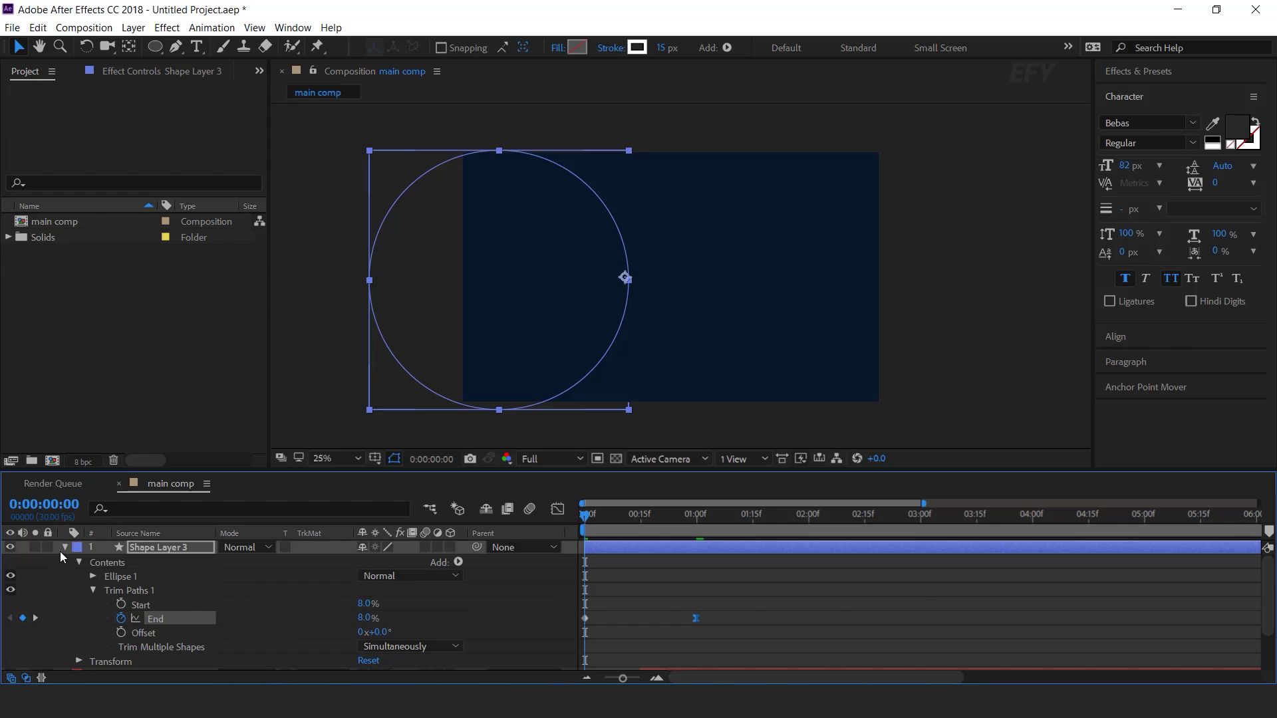
# Collapse the arc layer, delay it to start at about 0.6 seconds, and preview the timing up to 0:00:01:28
pyautogui.click(65, 547)
pyautogui.click(641, 518)
pyautogui.moveTo(637, 545); pyautogui.dragTo(687, 547)
pyautogui.moveTo(619, 518); pyautogui.dragTo(801, 518)
pyautogui.press('F2')
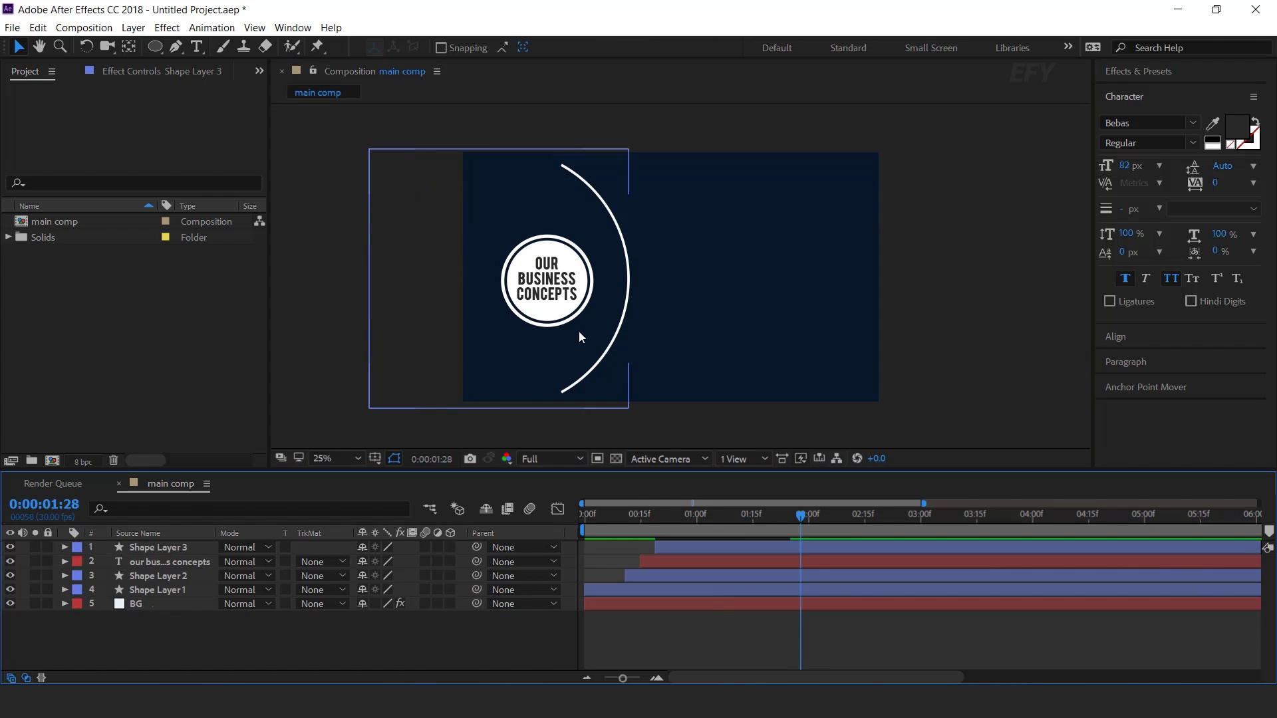
# Set the Ellipse tool to a white (FFFFFF) fill with no stroke
pyautogui.click(153, 48)
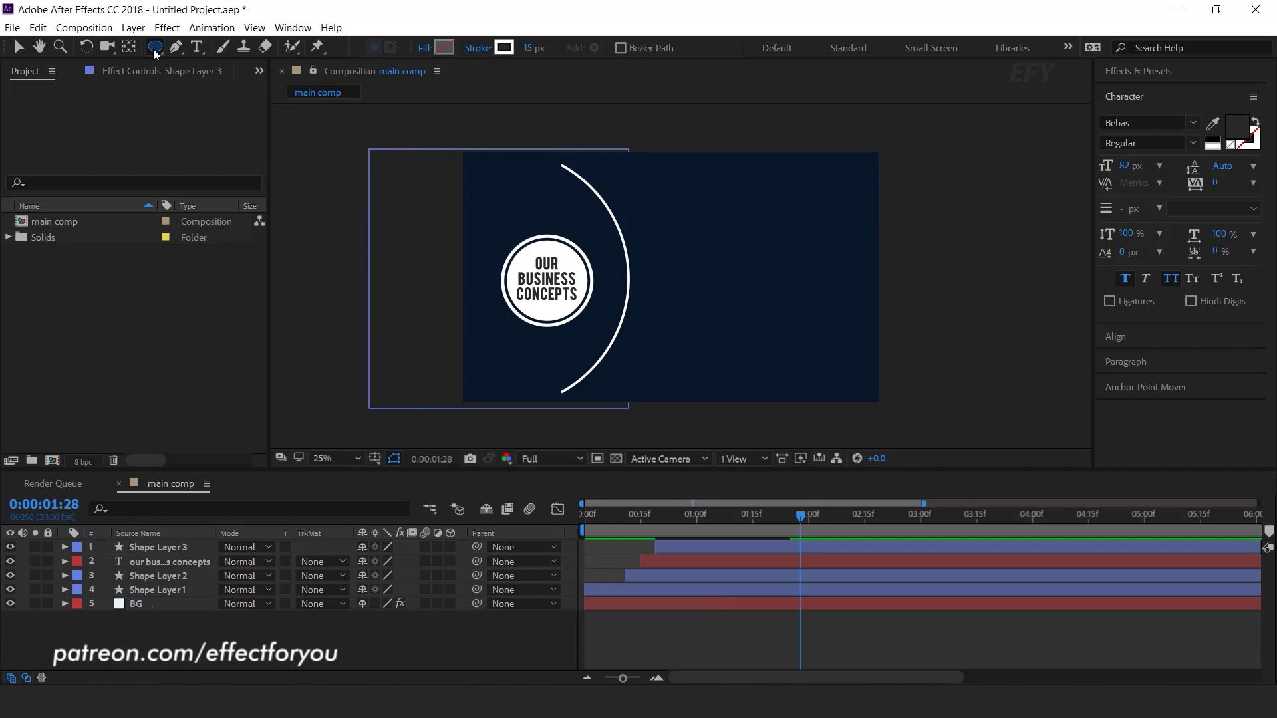
pyautogui.click(477, 47)
pyautogui.click(247, 206)
pyautogui.click(446, 49)
pyautogui.click(250, 431)
pyautogui.click(603, 431)
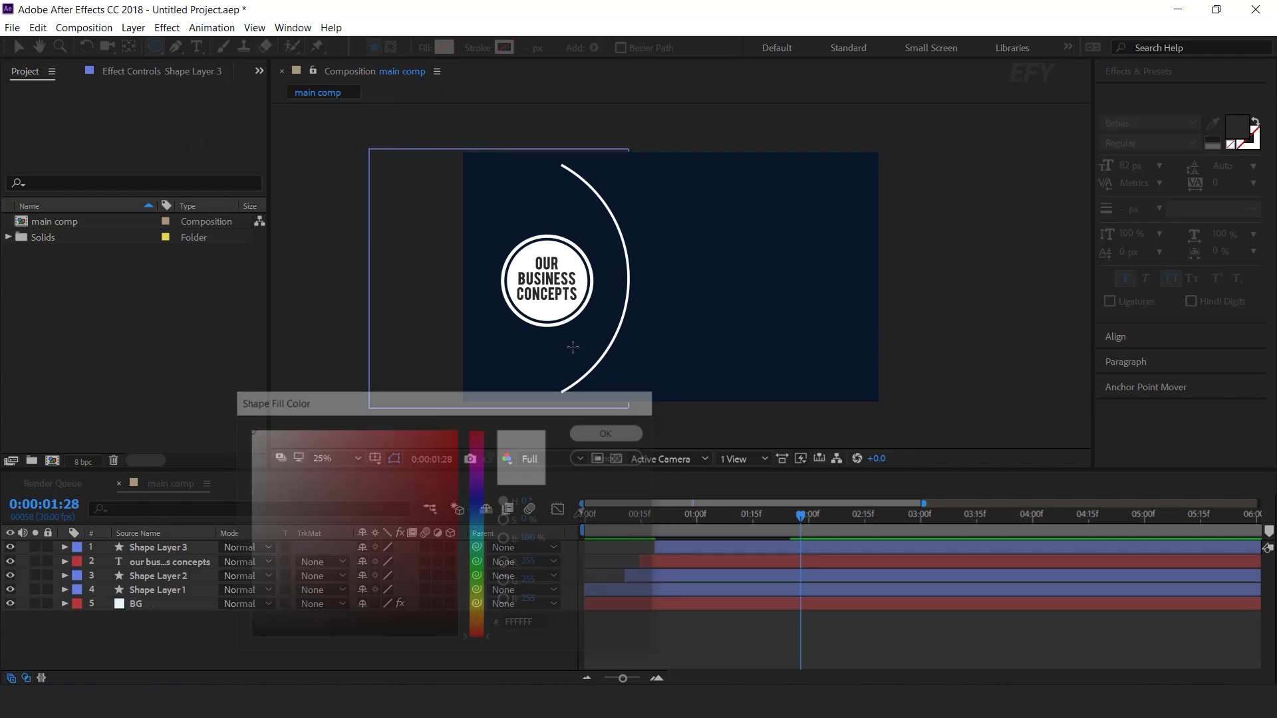
# Draw a small white circle on a new shape layer at the arc's upper end
pyautogui.scroll(4, 499, 146)
pyautogui.moveTo(644, 265); pyautogui.dragTo(607, 247)
pyautogui.moveTo(589, 255); pyautogui.dragTo(624, 279)
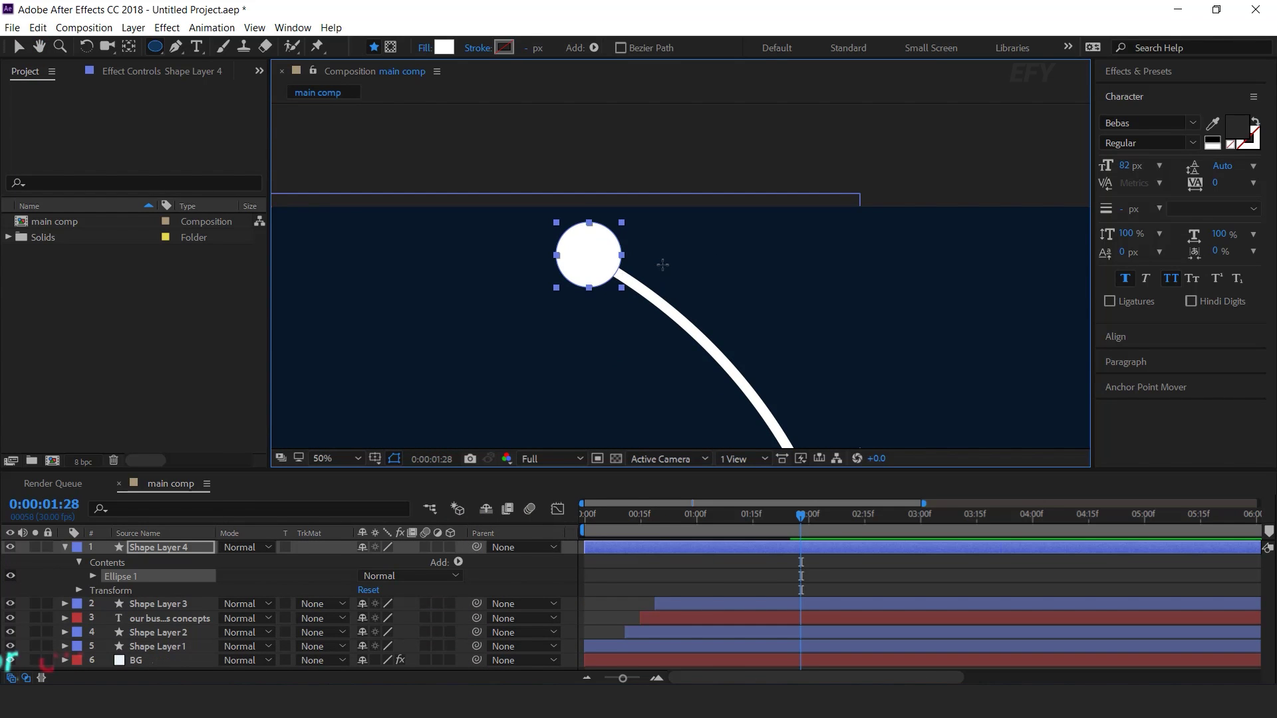
pyautogui.scroll(-4, 661, 265)
pyautogui.press('h')
pyautogui.moveTo(771, 369); pyautogui.dragTo(731, 313)
# Centre the small circle layer's anchor point on the circle with Anchor Point Mover
pyautogui.click(1146, 379)
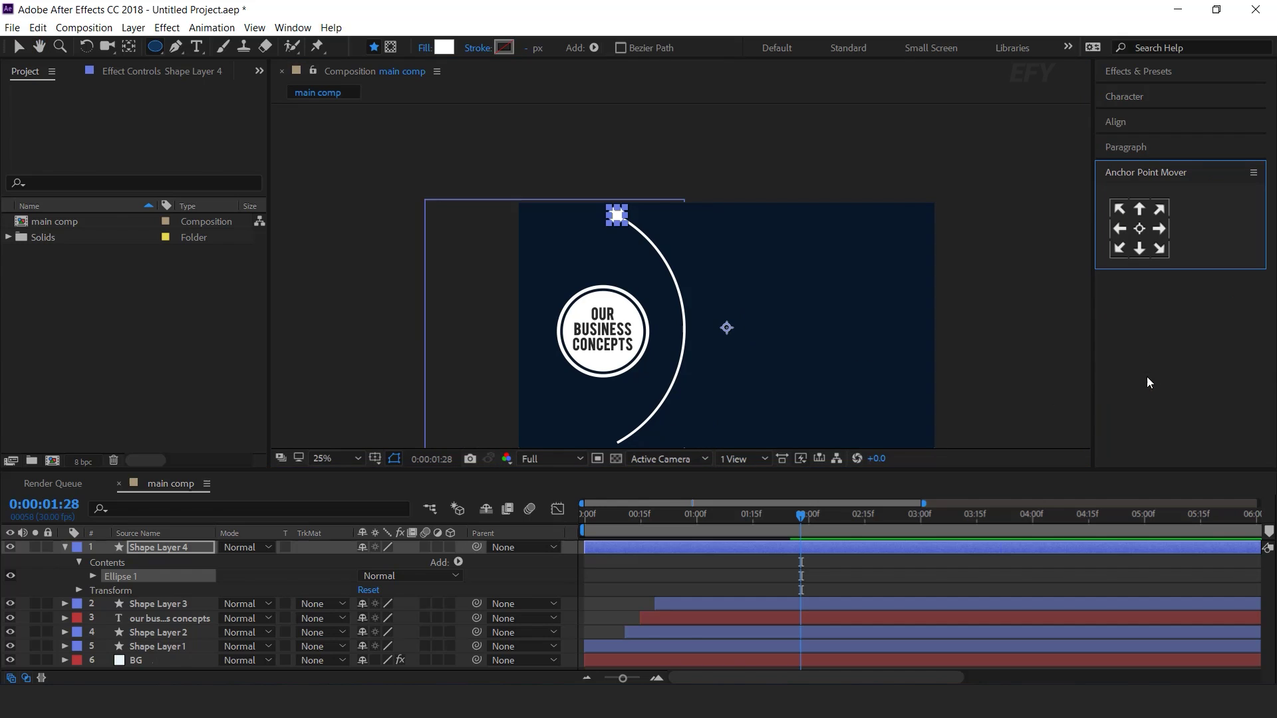
pyautogui.click(1140, 232)
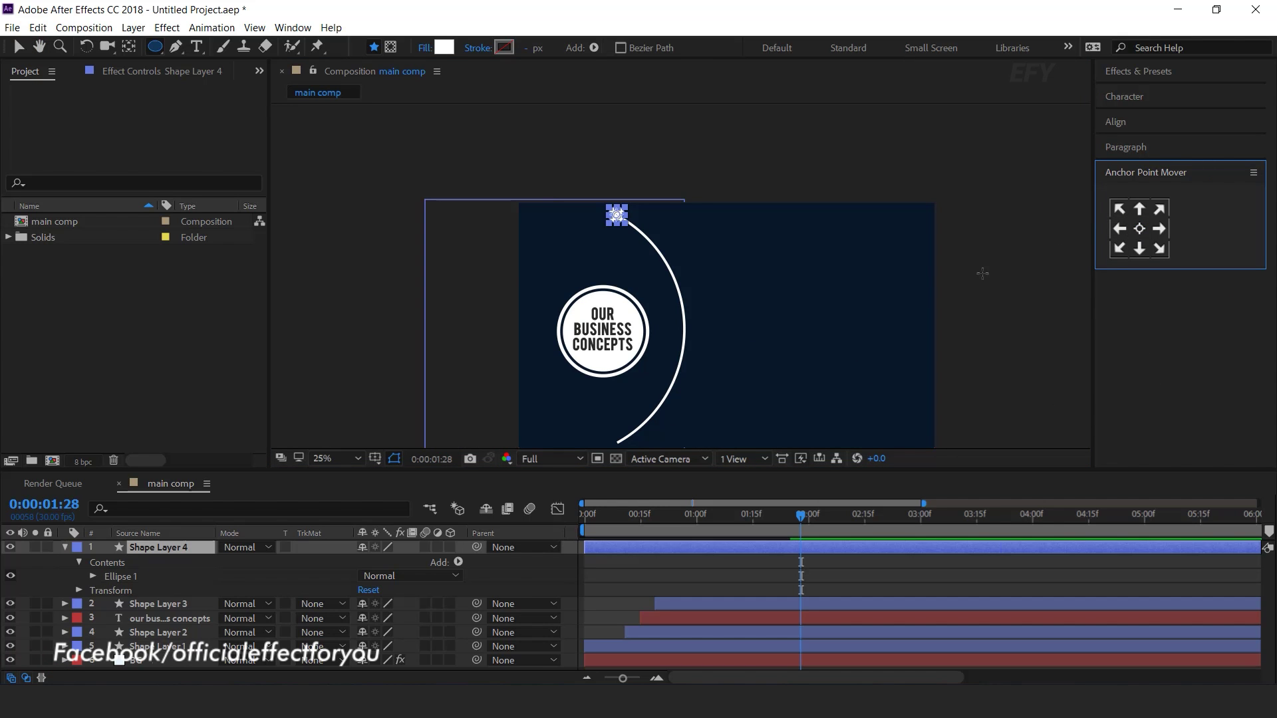
pyautogui.press('v')
pyautogui.click(950, 273)
# Animate the small circle's Scale from 0% at 0:00:00:00 to 100% at 0:00:01:00
pyautogui.click(188, 548)
pyautogui.press('s')
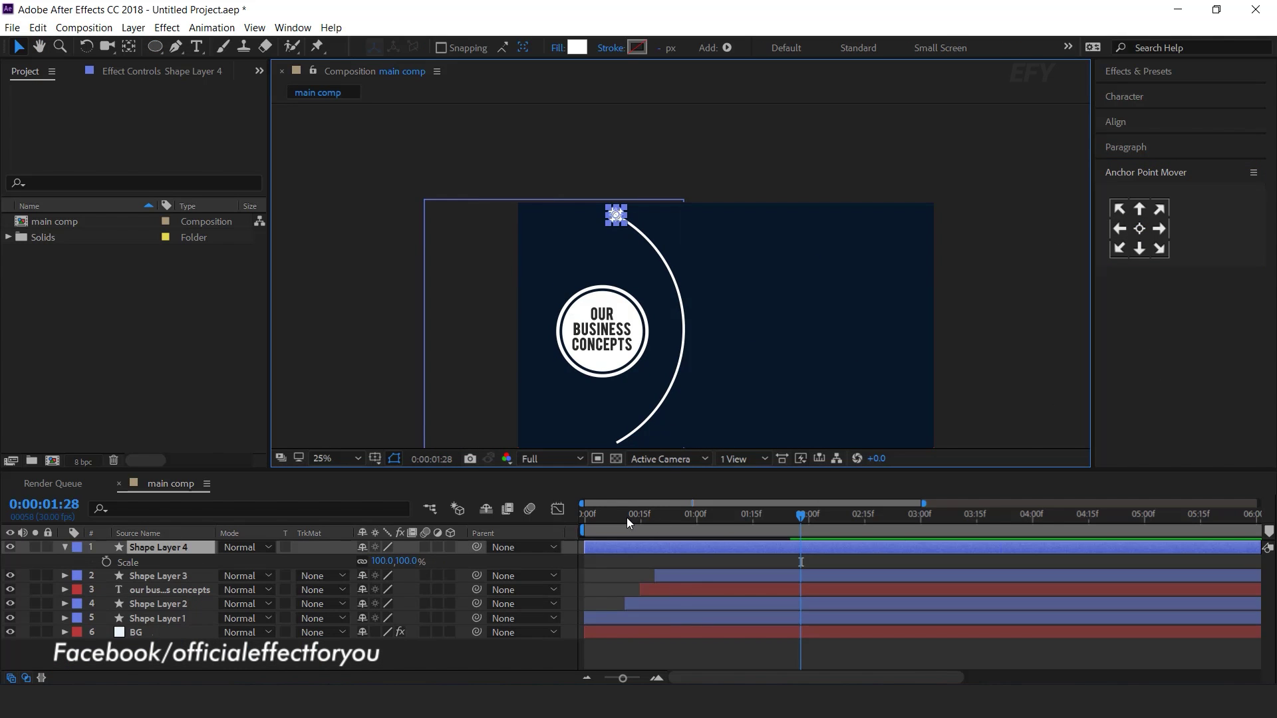
pyautogui.moveTo(684, 516); pyautogui.dragTo(697, 520)
pyautogui.click(106, 562)
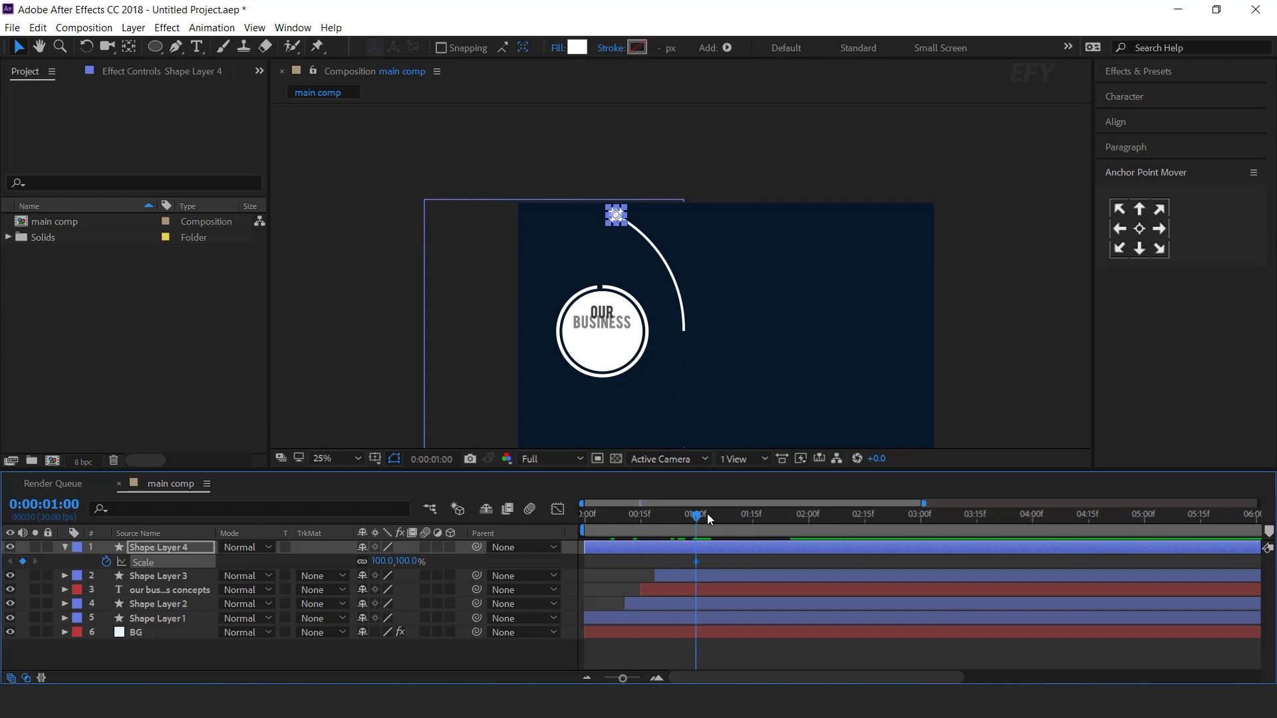
pyautogui.press('Home')
pyautogui.click(404, 561)
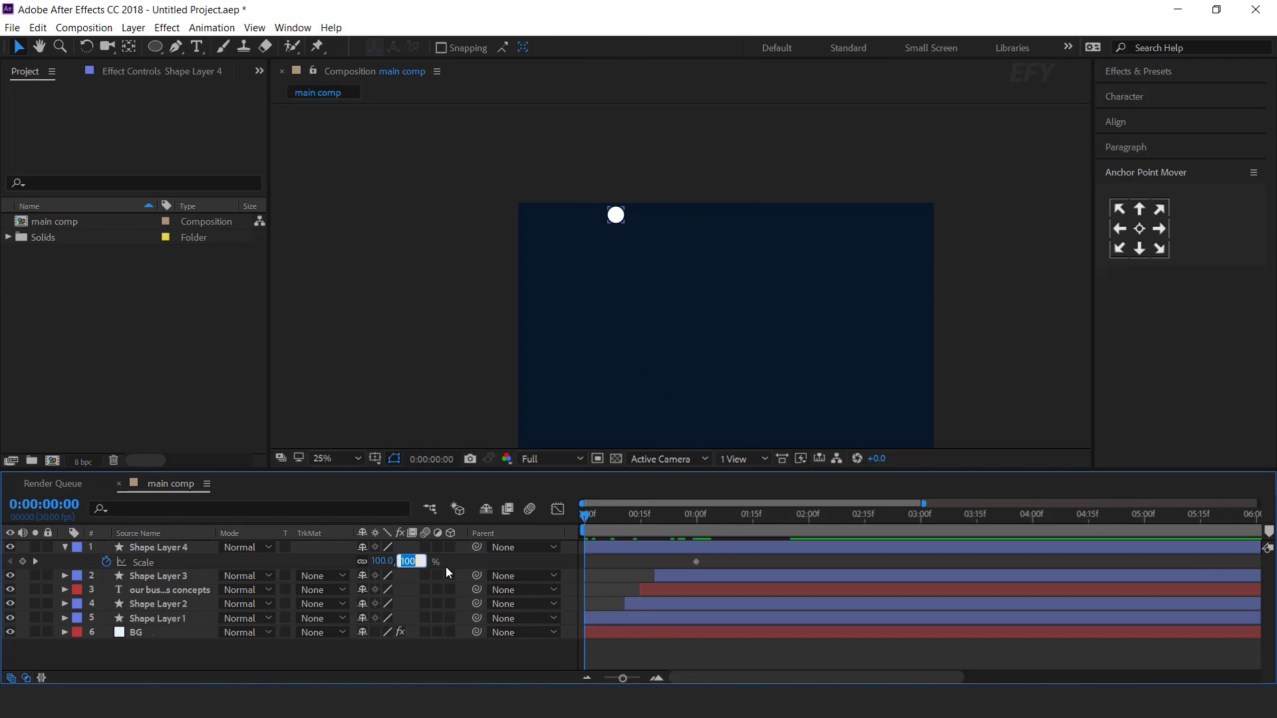
pyautogui.write('0')
pyautogui.press('Return')
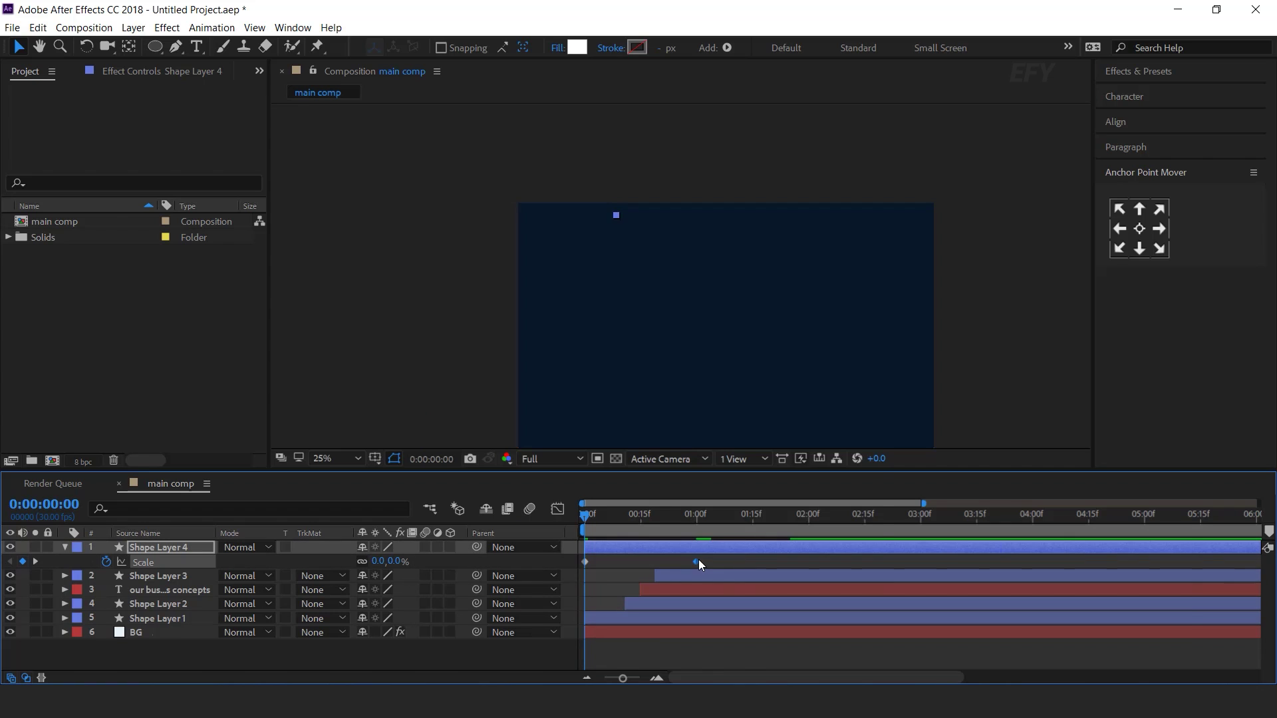
# Ease the last Scale keyframe and lengthen its incoming influence in the speed graph
pyautogui.rightClick(699, 560)
pyautogui.moveTo(798, 548)
pyautogui.click(918, 597)
pyautogui.hotkey('shift', 'F3')
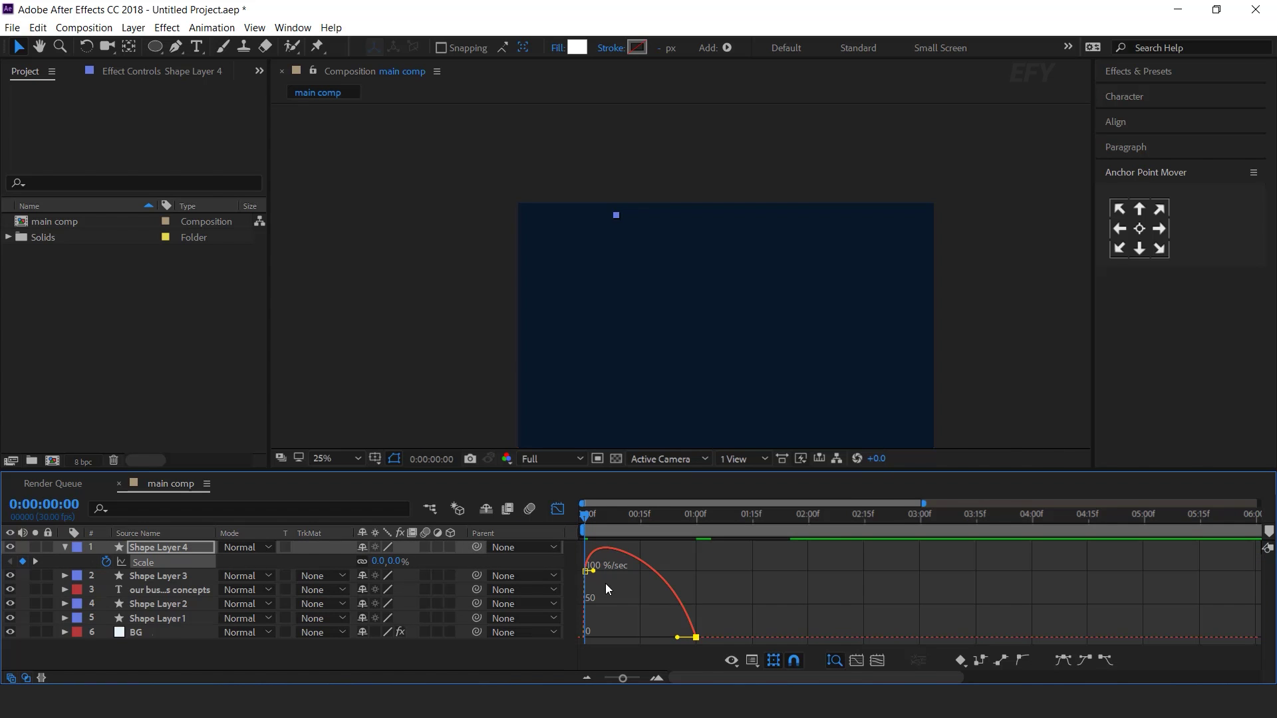
pyautogui.moveTo(673, 638); pyautogui.dragTo(642, 638)
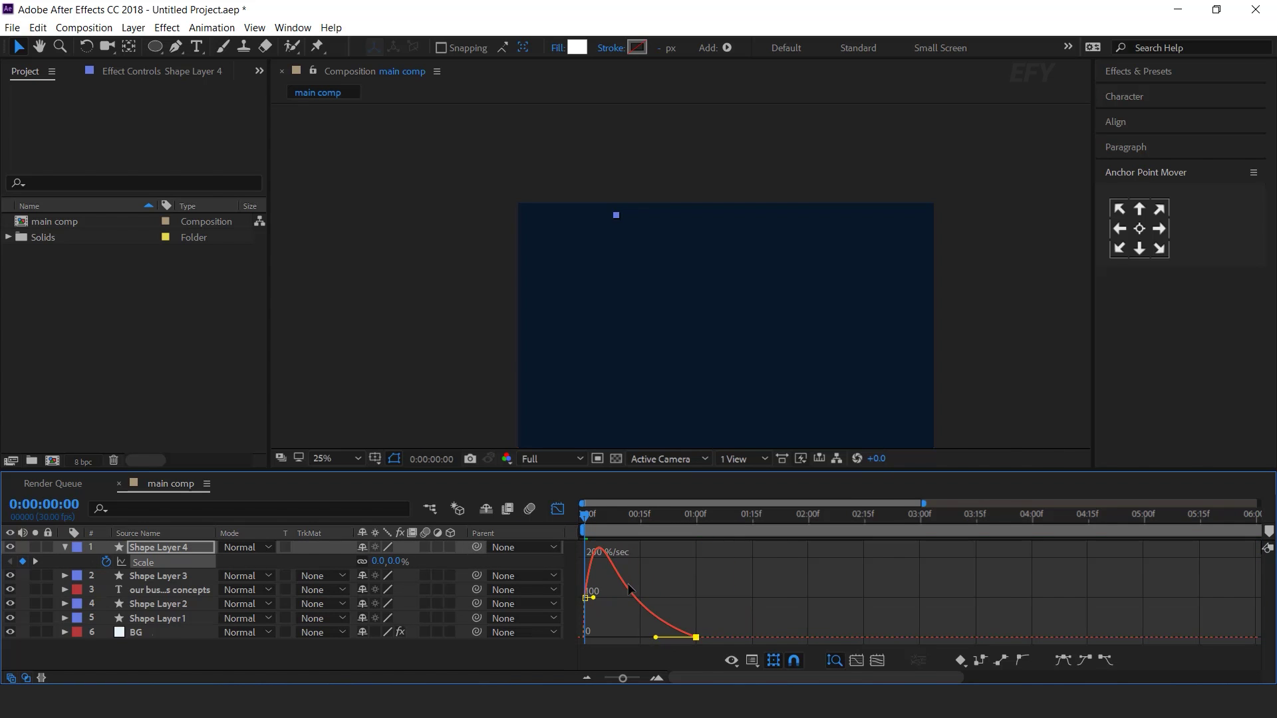
pyautogui.click(558, 509)
# Delay the small circle layer to start together with the arc layer and preview the animation
pyautogui.moveTo(656, 549); pyautogui.dragTo(716, 549)
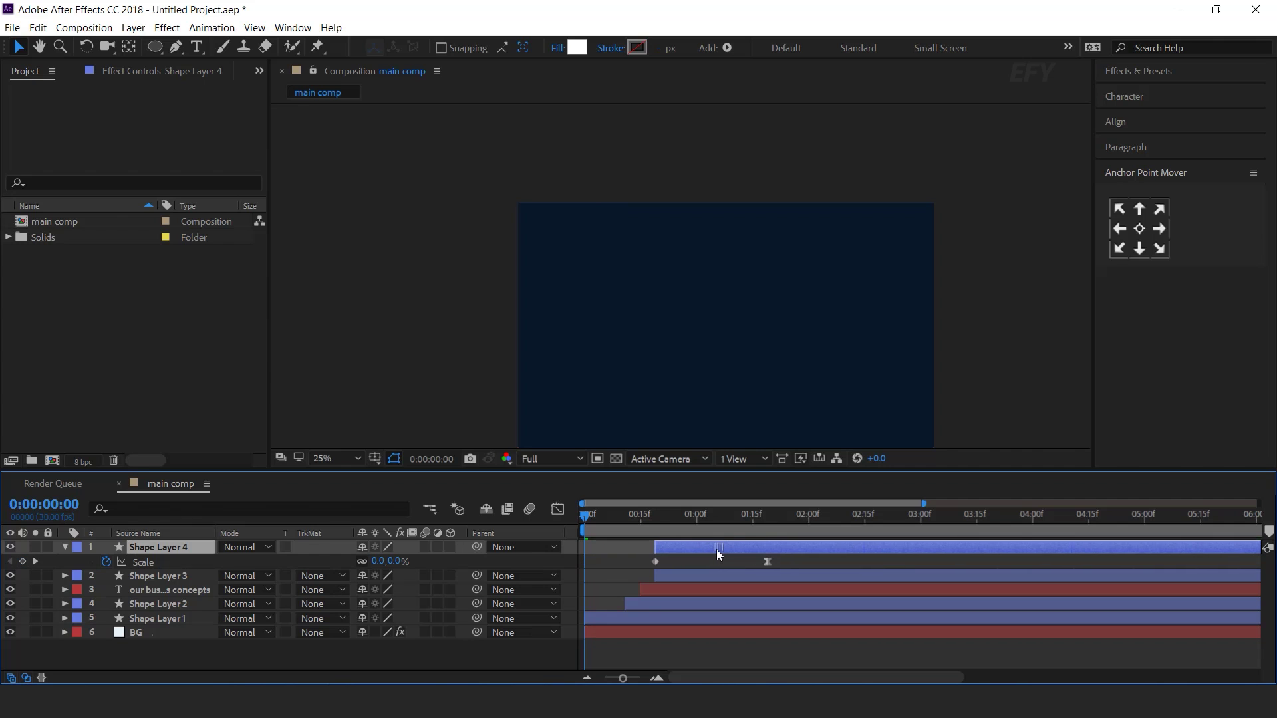
pyautogui.press('space')
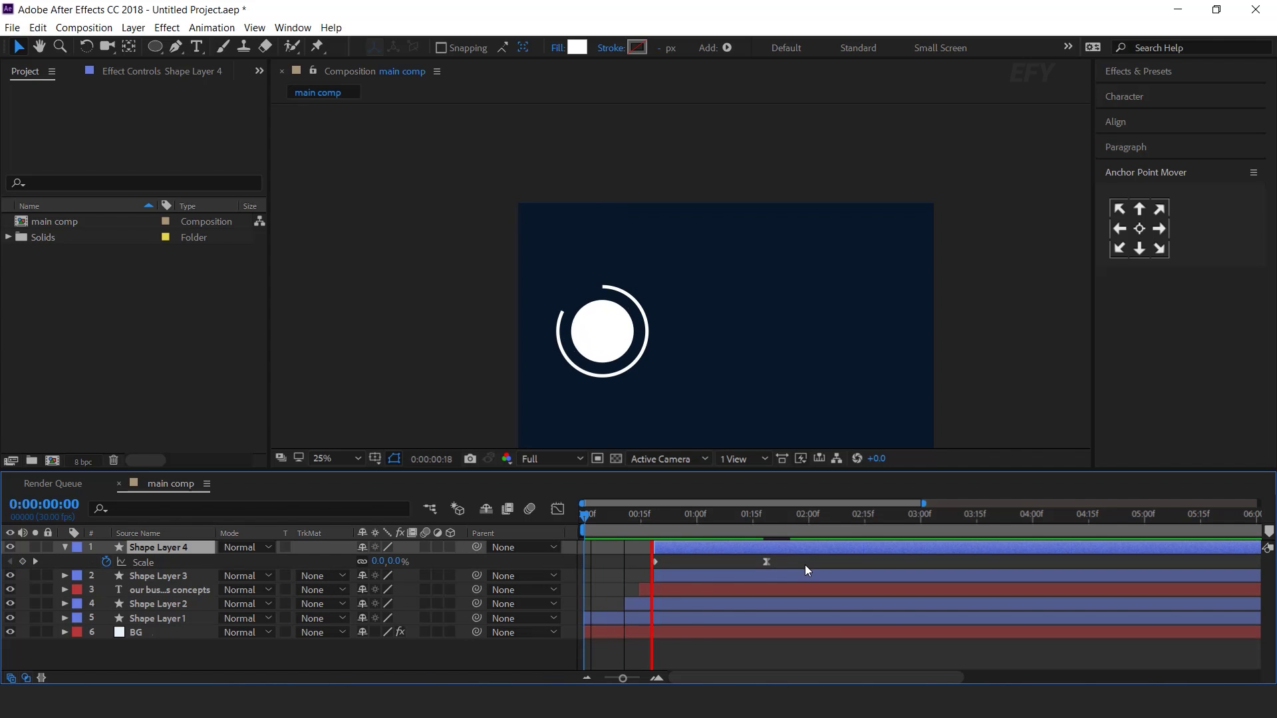
pyautogui.moveTo(640, 517)
pyautogui.mouseDown()
pyautogui.moveTo(691, 522)
pyautogui.moveTo(650, 516)
pyautogui.mouseUp()
pyautogui.press('space')
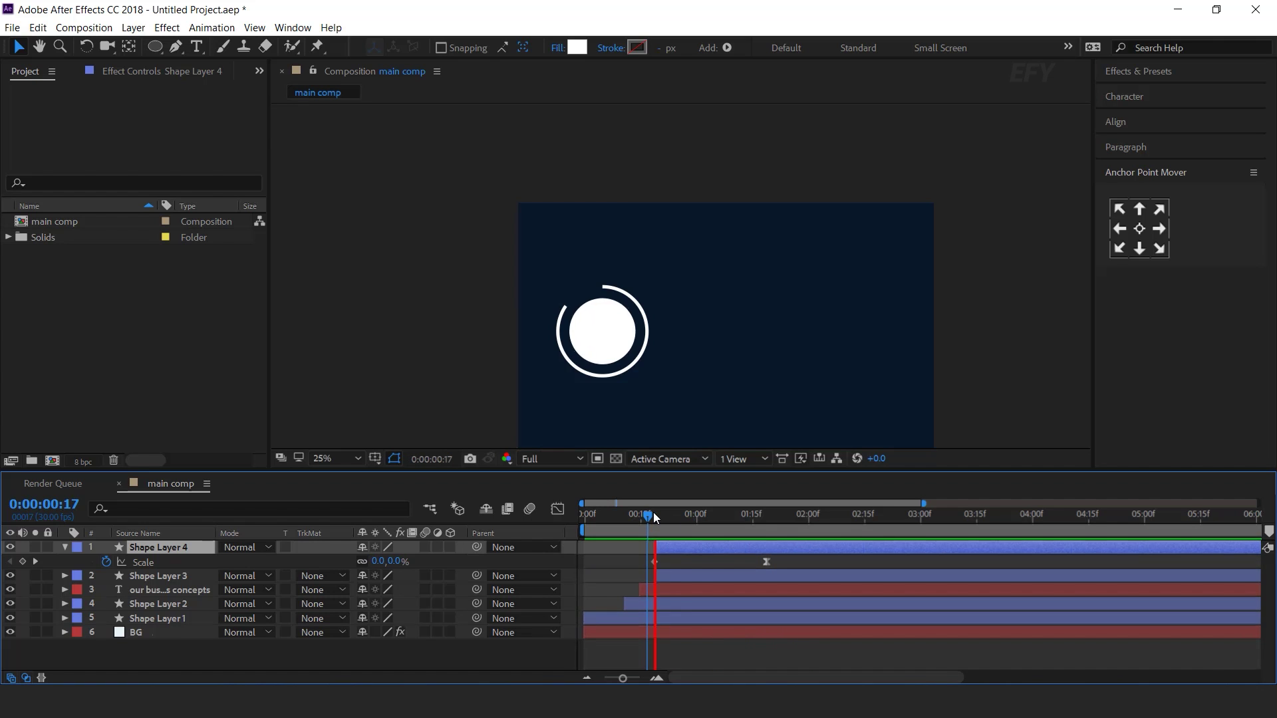
# Move the small circle's last Scale keyframe earlier to about 0:00:01:13, preview it and collapse the layer
pyautogui.press('space')
pyautogui.moveTo(767, 562); pyautogui.dragTo(745, 562)
pyautogui.press('space')
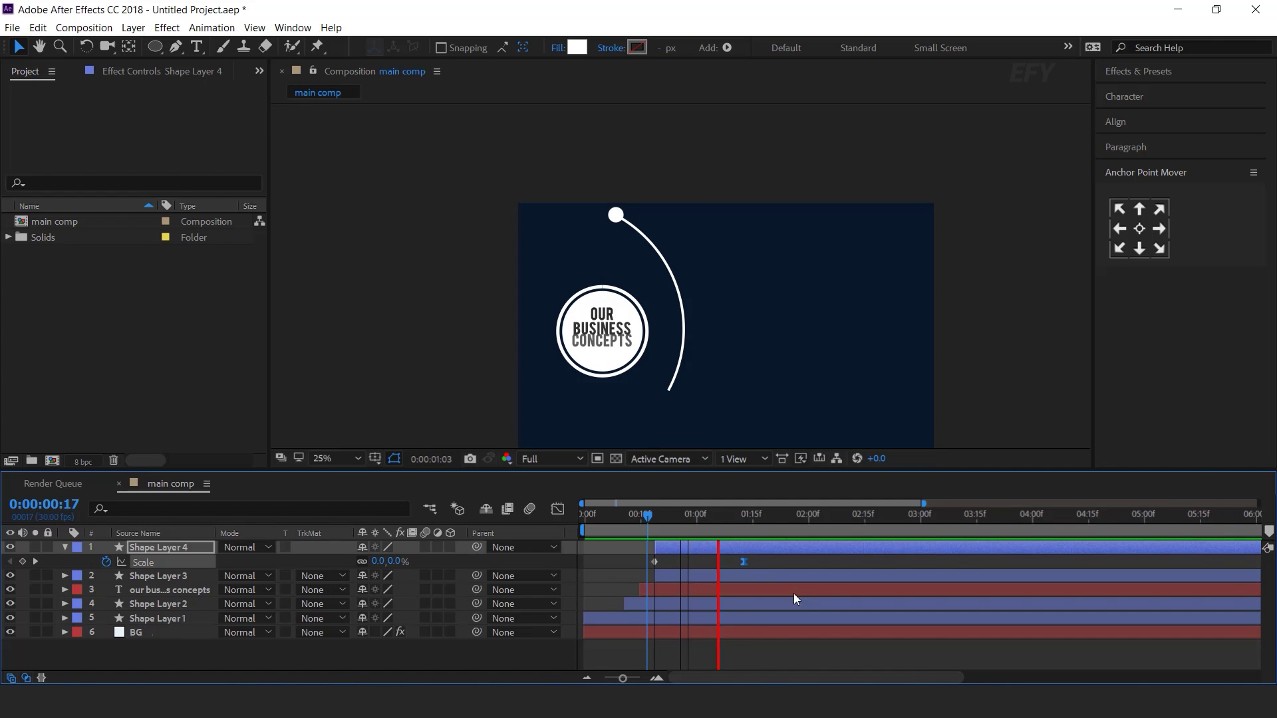
pyautogui.click(649, 516)
pyautogui.click(65, 547)
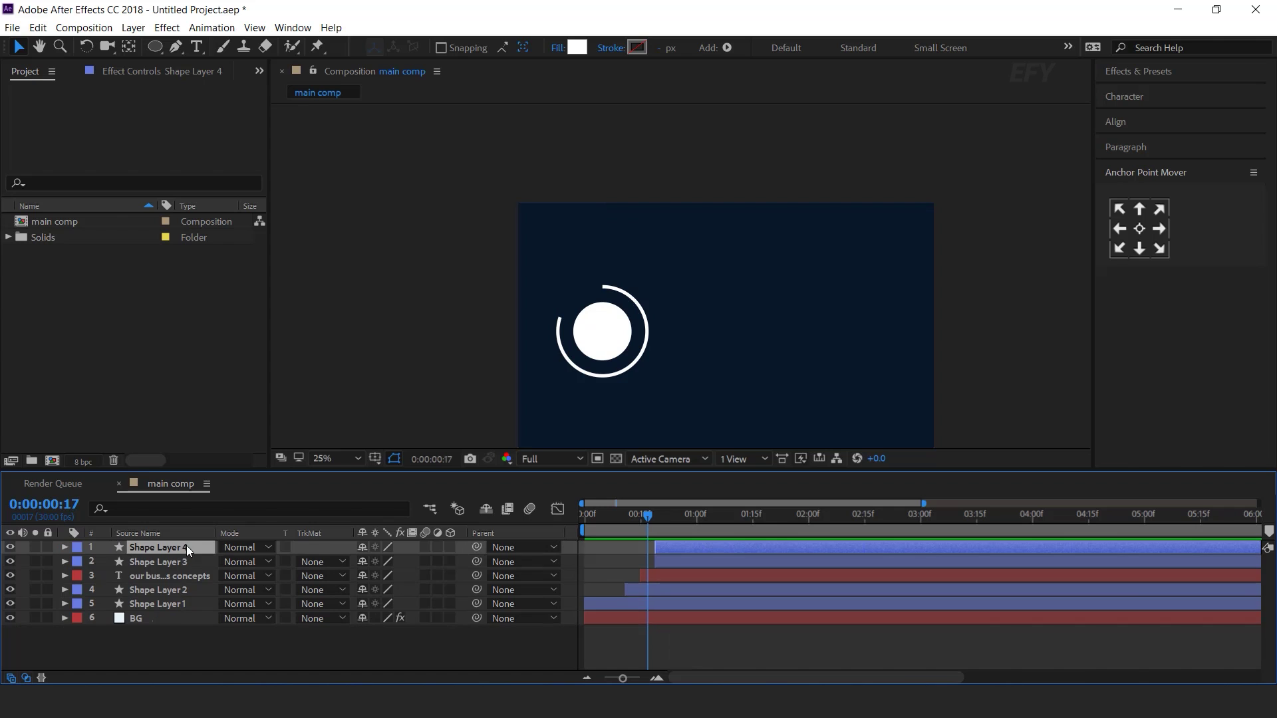
# Duplicate the small circle layer and place the copy at the arc's lower end
pyautogui.hotkey('ctrl', 'd')
pyautogui.moveTo(692, 517); pyautogui.dragTo(809, 522)
pyautogui.moveTo(789, 347); pyautogui.dragTo(785, 309)
pyautogui.moveTo(613, 178); pyautogui.dragTo(565, 381)
pyautogui.scroll(4, 610, 404)
pyautogui.scroll(-4, 678, 308)
pyautogui.click(678, 373)
# Delay the lower circle's layer to start at about 0:00:01:15 and preview its timing against the arc
pyautogui.moveTo(680, 515); pyautogui.dragTo(769, 515)
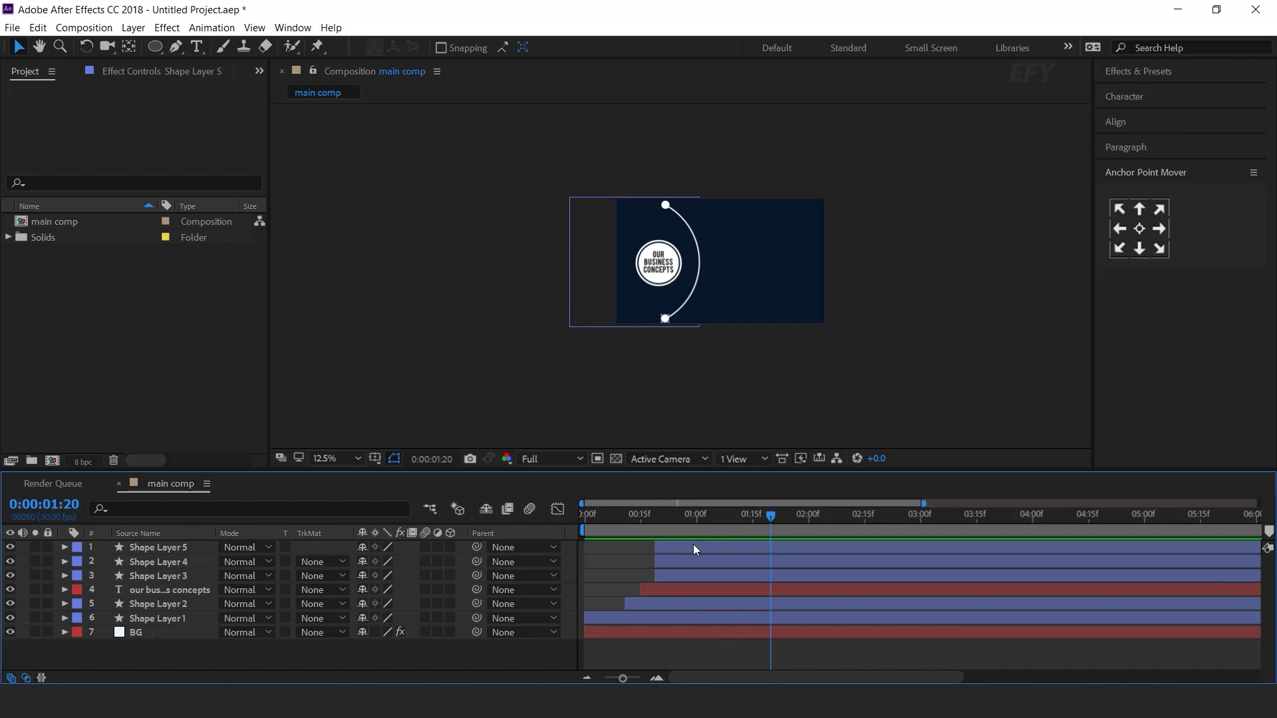
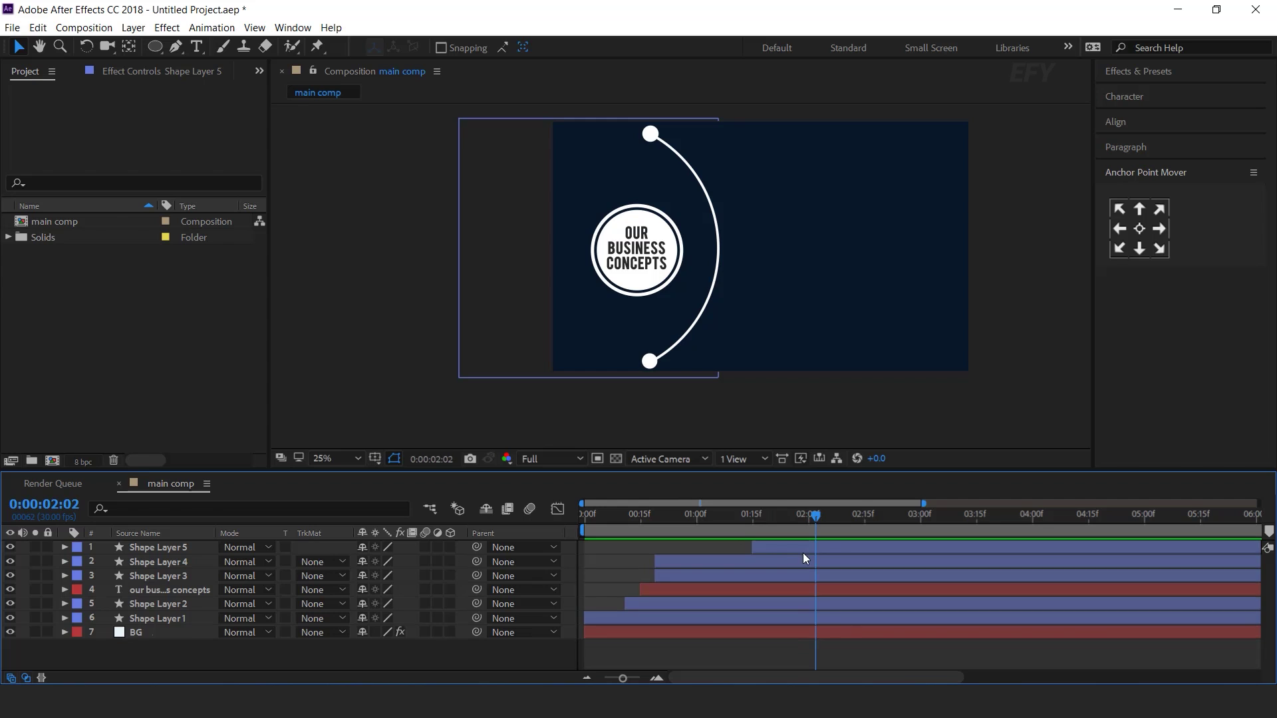
pyautogui.click(650, 361)
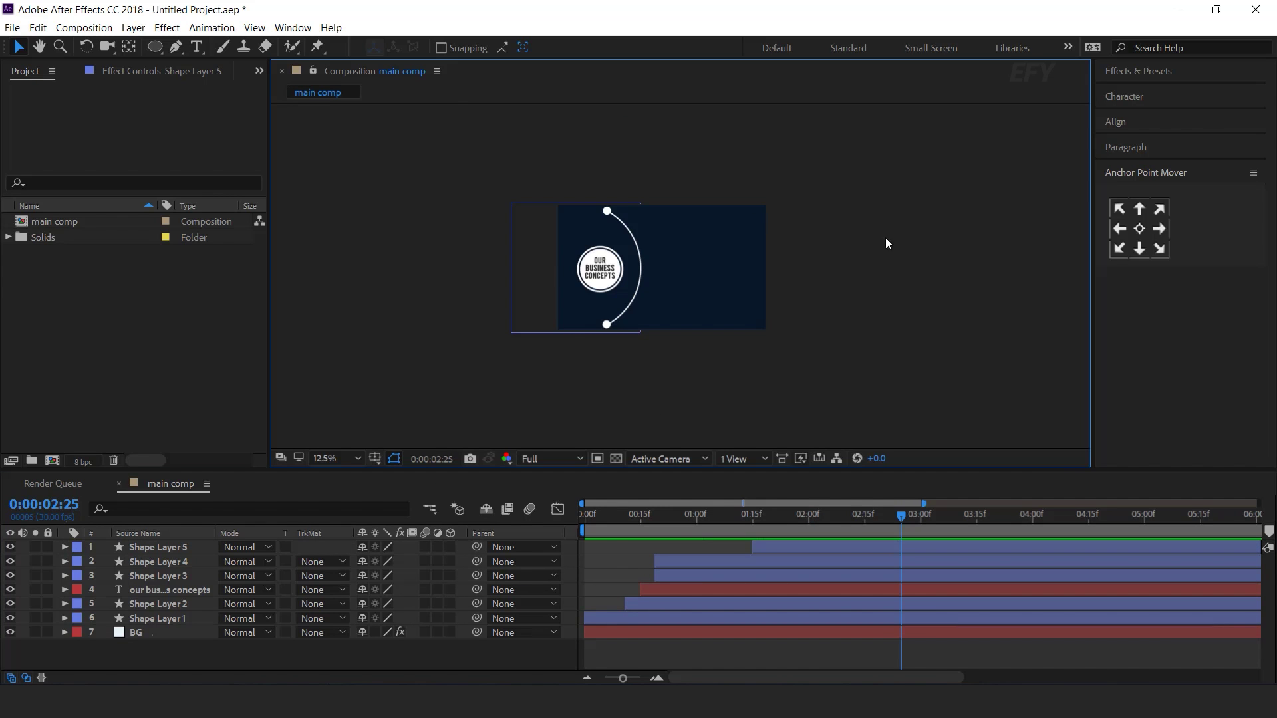
pyautogui.scroll(1, 626, 212)
# Draw a small white circle on the upper part of the arc and centre its anchor point
pyautogui.press('space')
pyautogui.moveTo(664, 225); pyautogui.dragTo(703, 279)
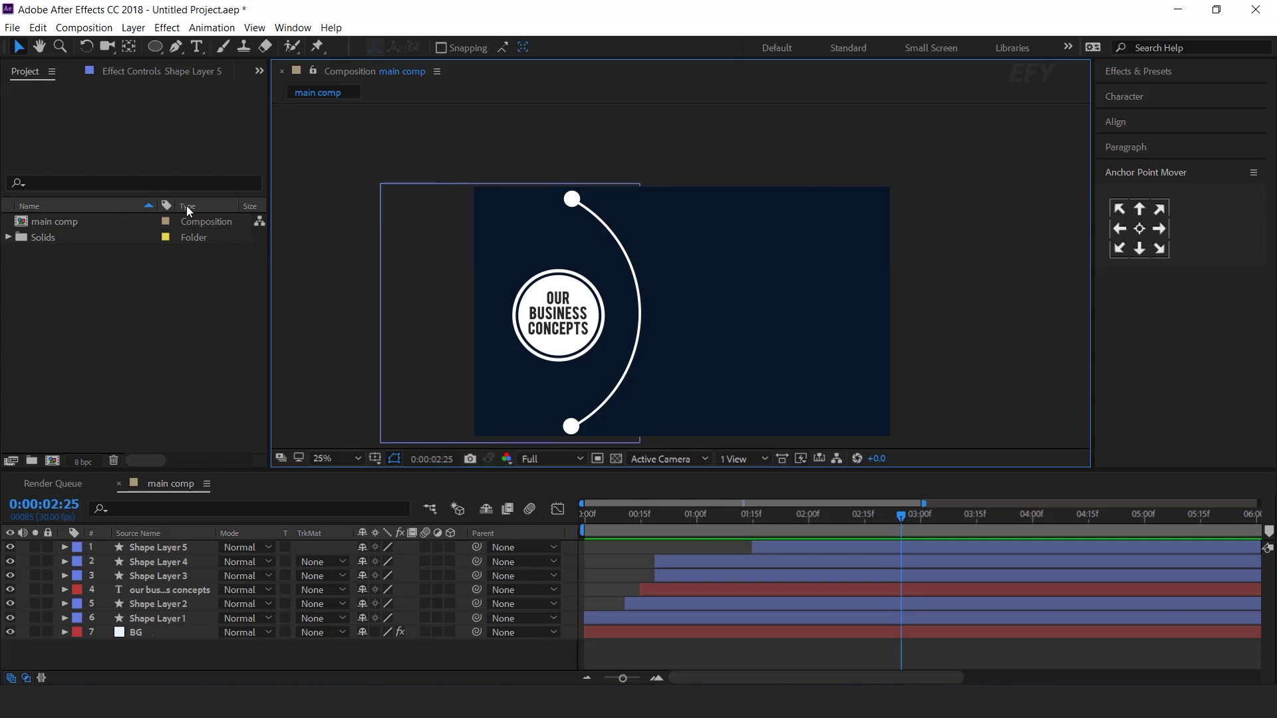
pyautogui.click(157, 45)
pyautogui.scroll(2, 616, 229)
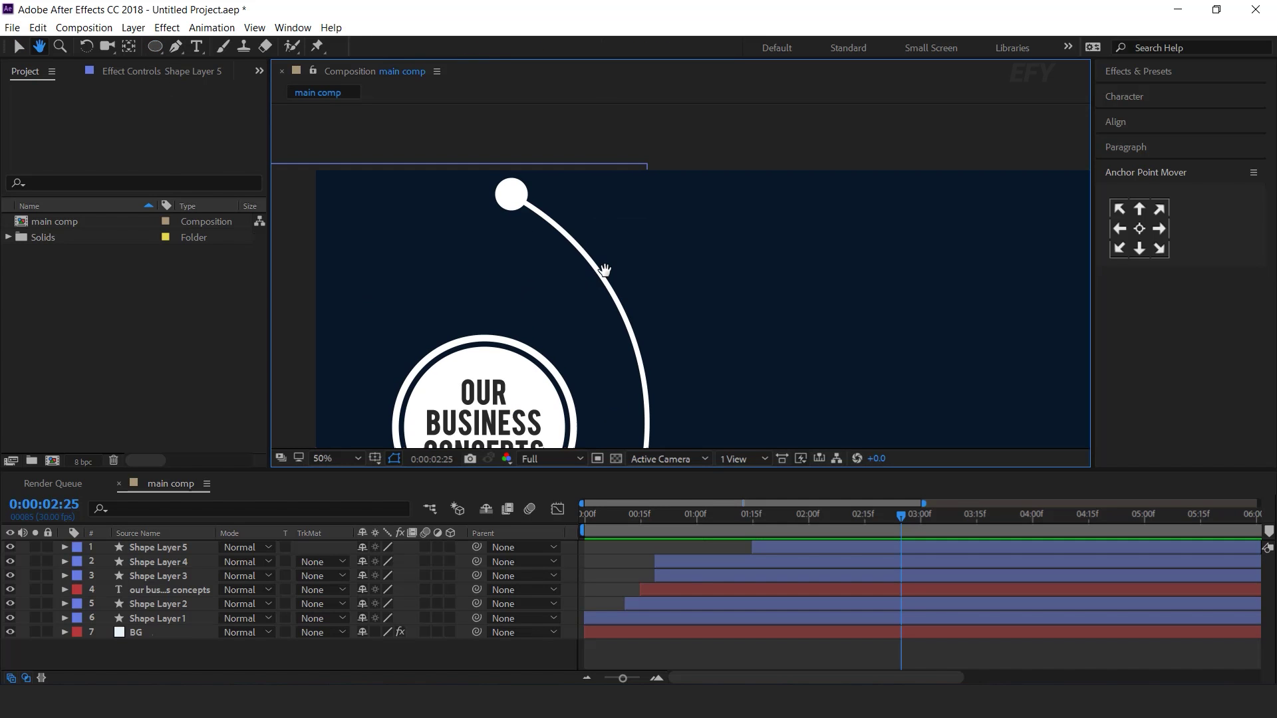
pyautogui.moveTo(602, 279)
pyautogui.mouseDown()
pyautogui.moveTo(627, 306)
pyautogui.moveTo(614, 298)
pyautogui.mouseUp()
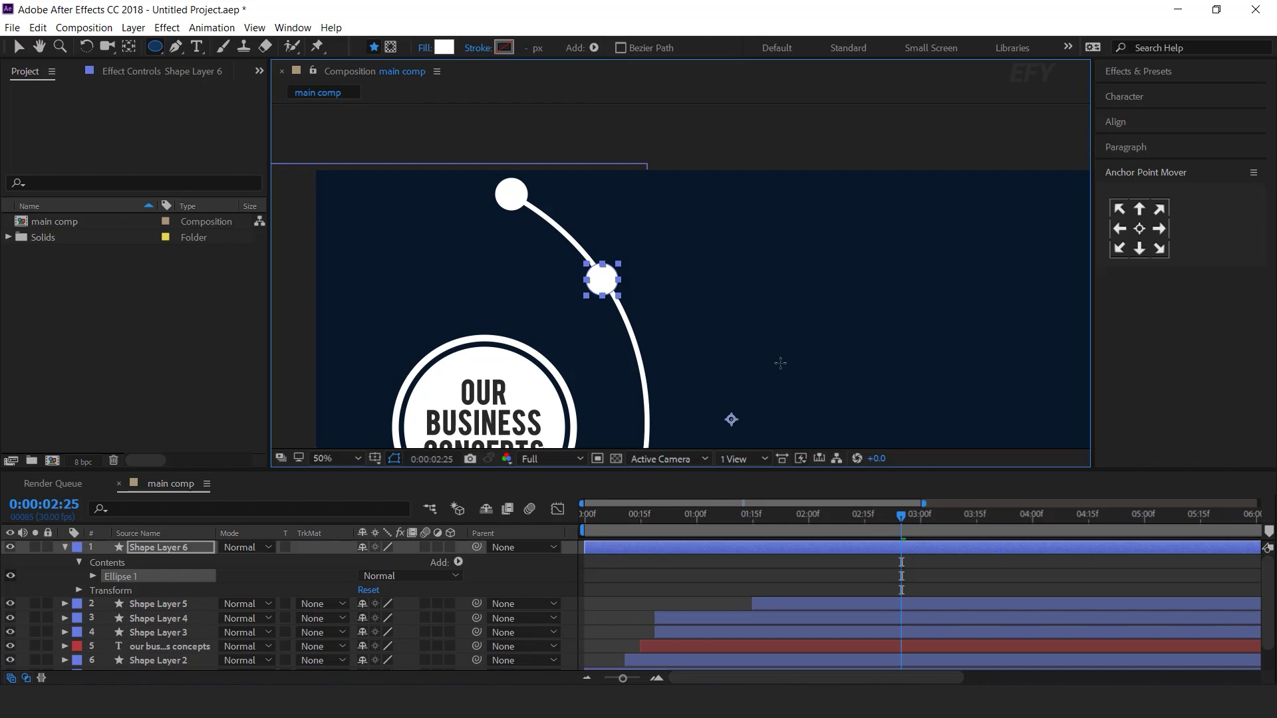
pyautogui.click(205, 562)
pyautogui.click(1140, 229)
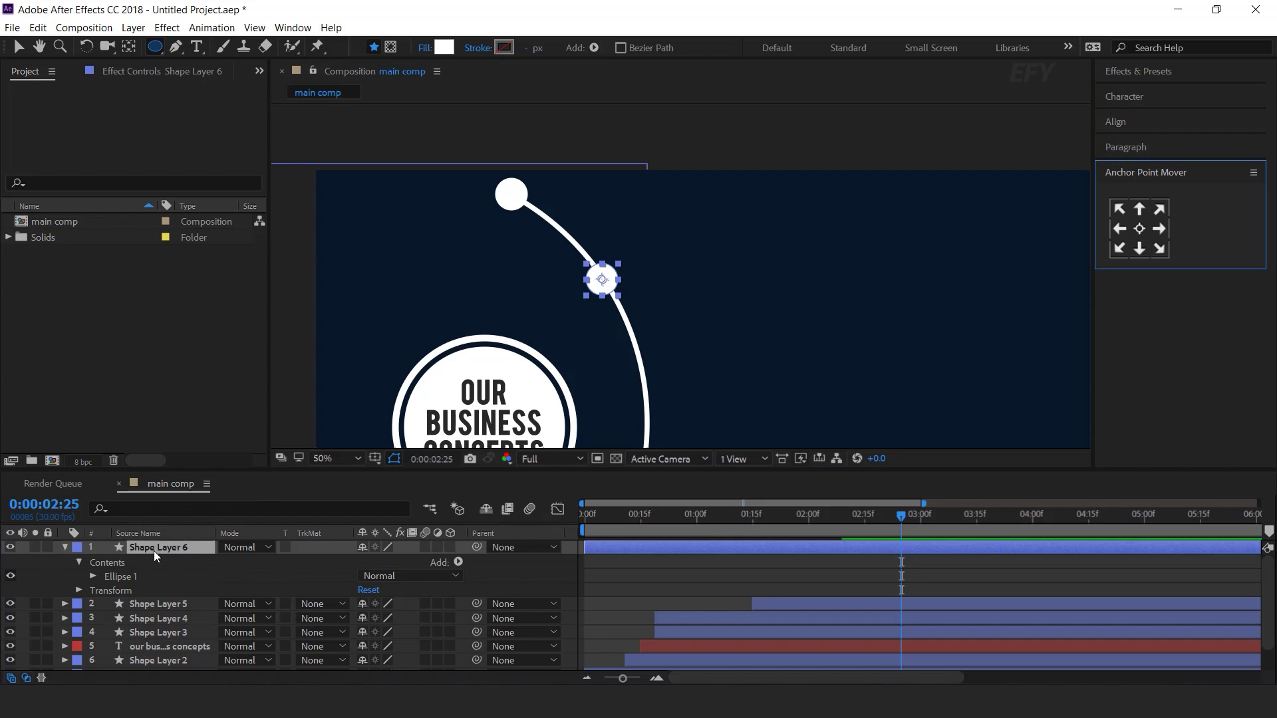
# Keyframe the new circle's Scale from 0% at the start of the composition to 100% at 0:00:01:01
pyautogui.press('s')
pyautogui.click(698, 518)
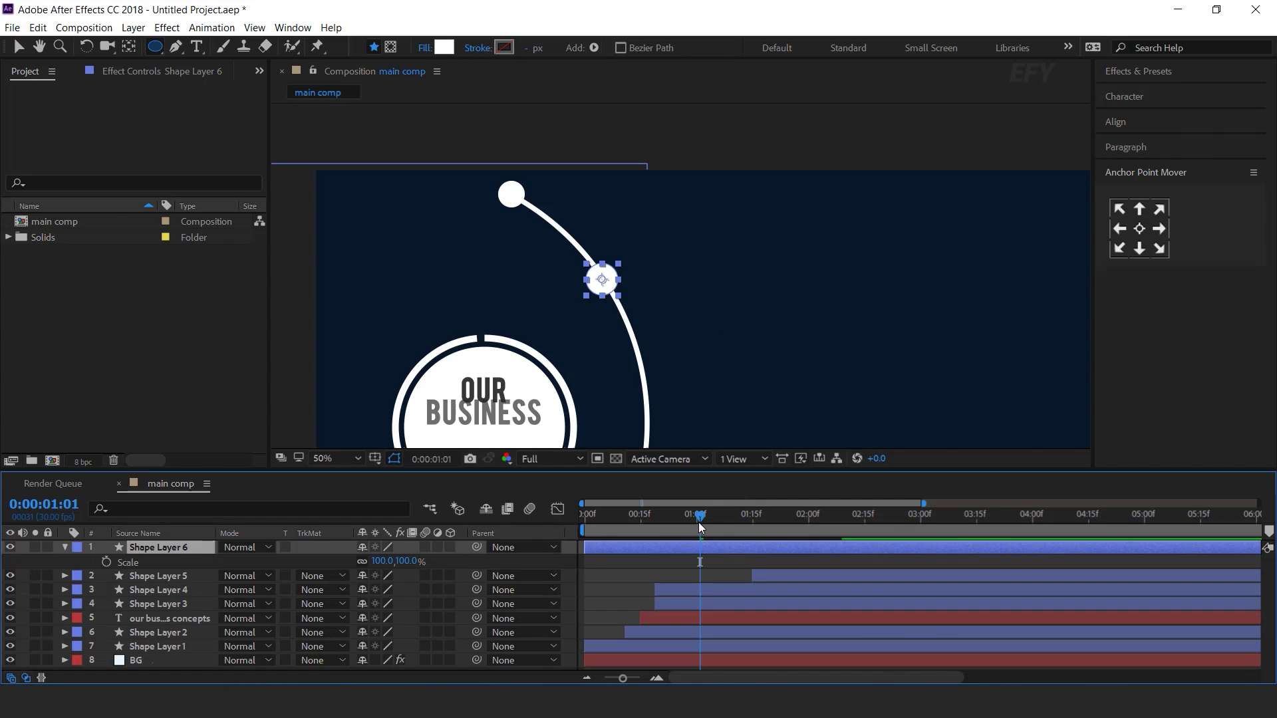
pyautogui.click(106, 562)
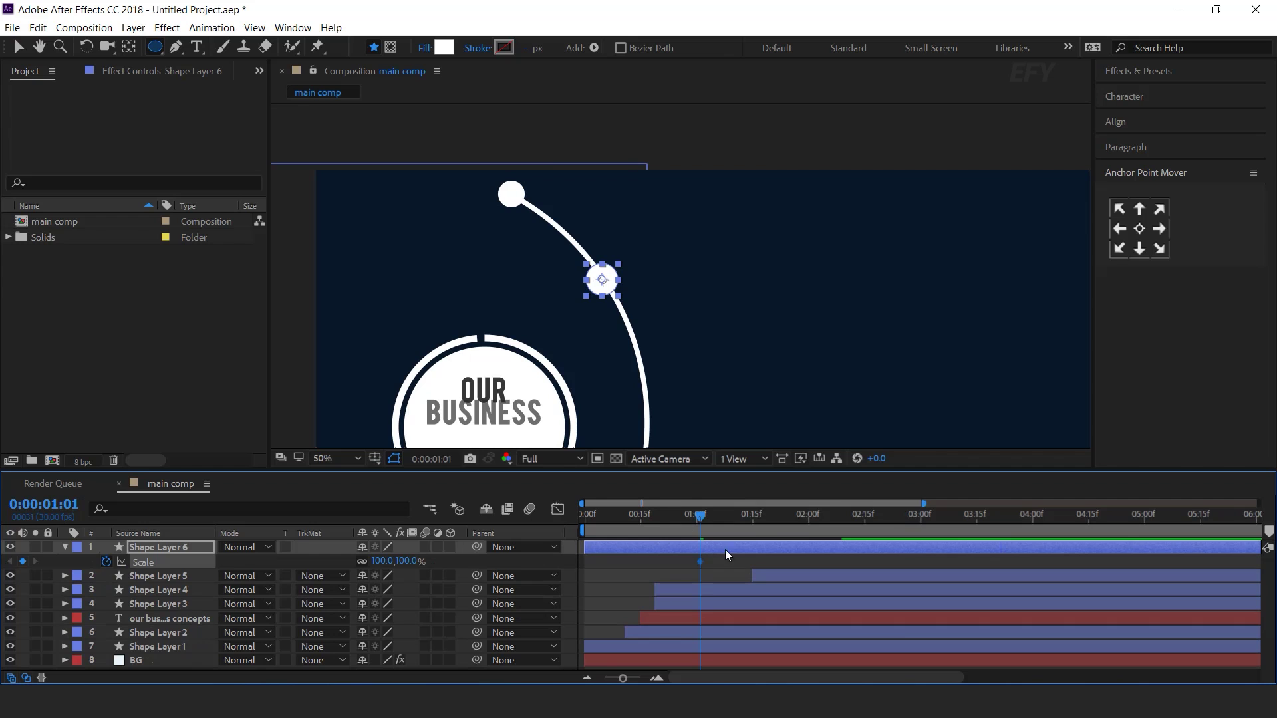
pyautogui.press('Home')
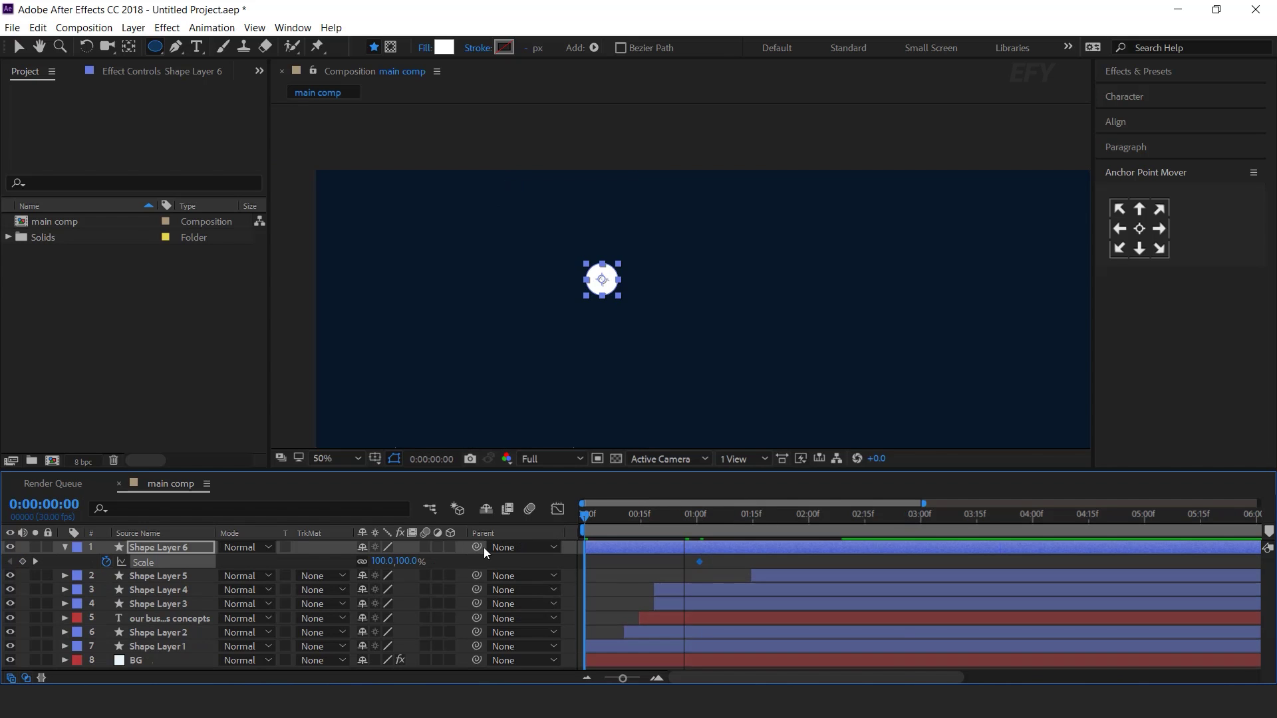
pyautogui.click(407, 562)
pyautogui.write('0')
pyautogui.press('Return')
# Ease the new circle's final Scale keyframe and reshape its curve in the graph editor
pyautogui.rightClick(700, 563)
pyautogui.moveTo(758, 550)
pyautogui.click(1023, 433)
pyautogui.click(557, 509)
pyautogui.moveTo(679, 638); pyautogui.dragTo(656, 636)
pyautogui.click(558, 509)
# Delay the new circle's layer to start at about 0:00:01:03 and preview its growth against the arc
pyautogui.moveTo(652, 513); pyautogui.dragTo(788, 552)
pyautogui.press('v')
pyautogui.moveTo(634, 515); pyautogui.dragTo(715, 518)
pyautogui.press(',')
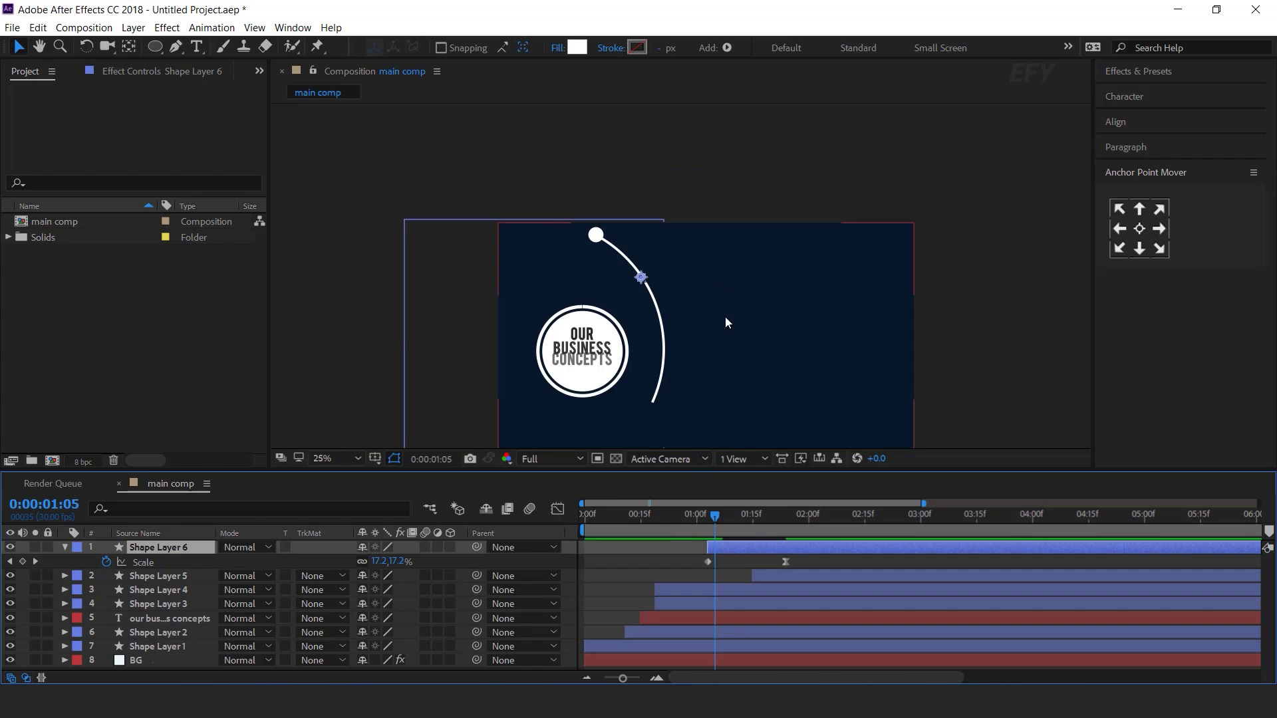
pyautogui.hotkey('shift', 'pageup')
pyautogui.press('space')
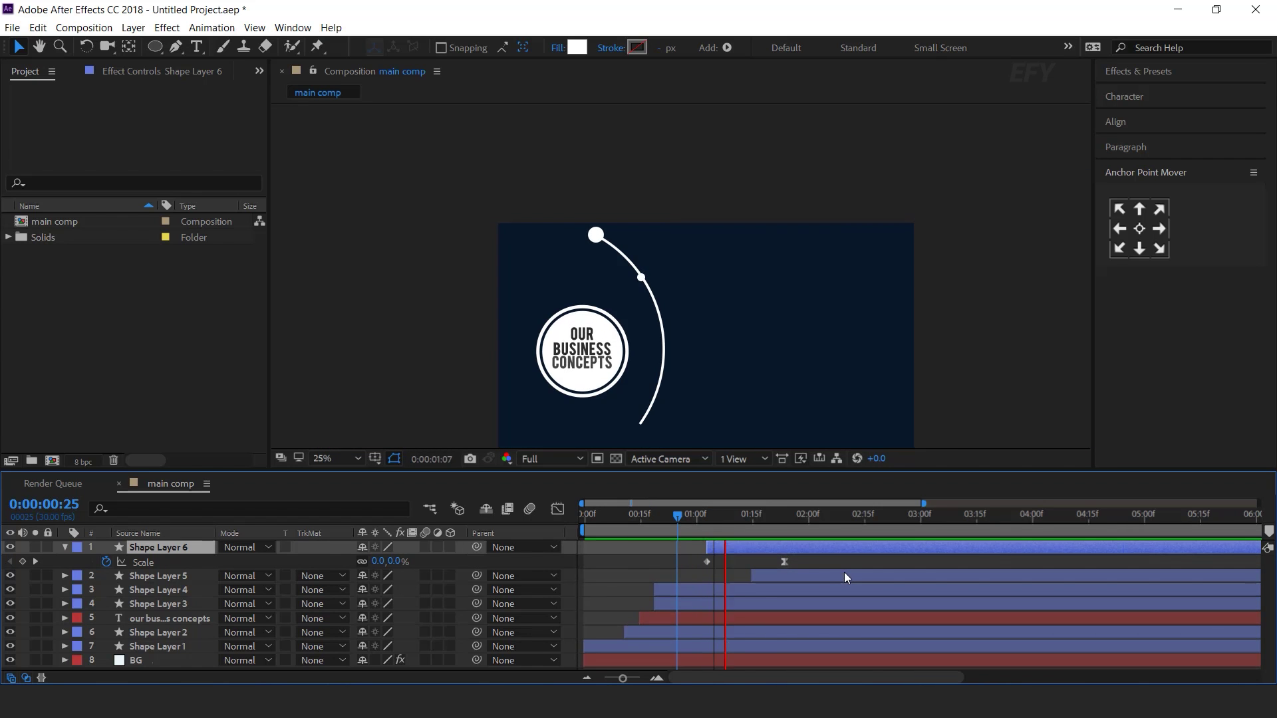
pyautogui.moveTo(680, 515); pyautogui.dragTo(798, 515)
pyautogui.click(732, 546)
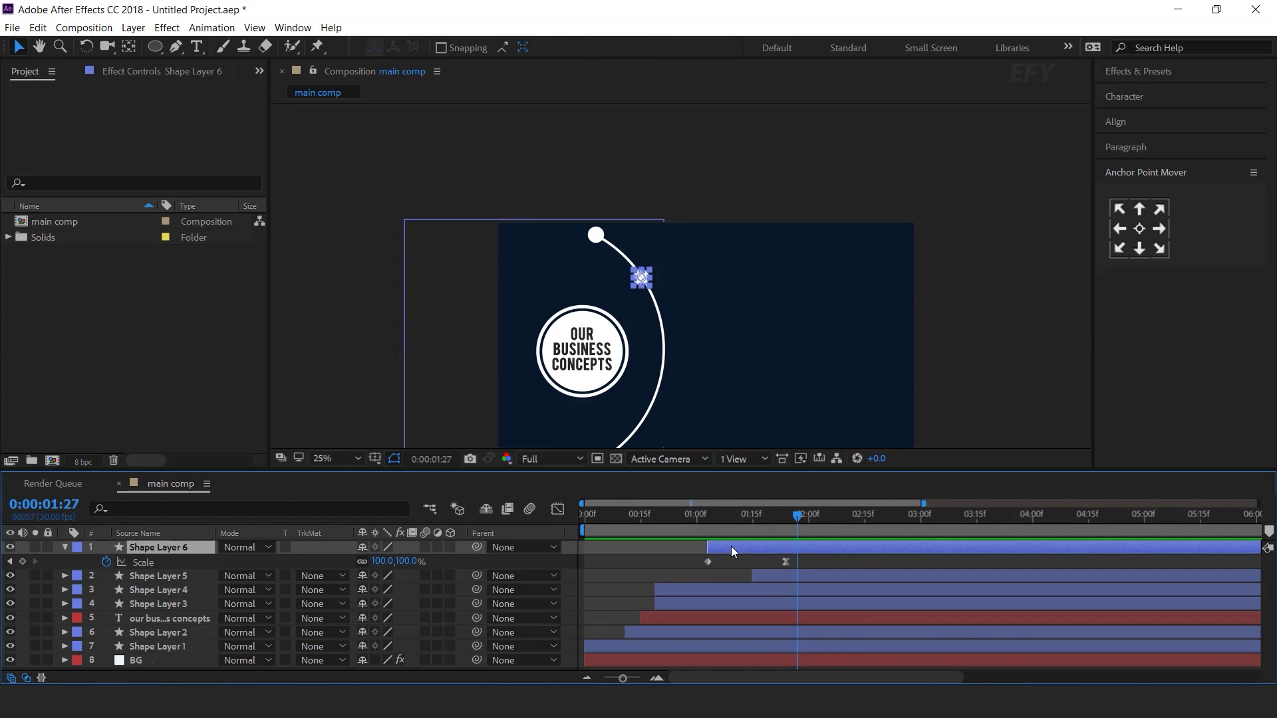
# Duplicate the new circle's layer and set the copy's final Scale keyframe to 80%
pyautogui.click(65, 547)
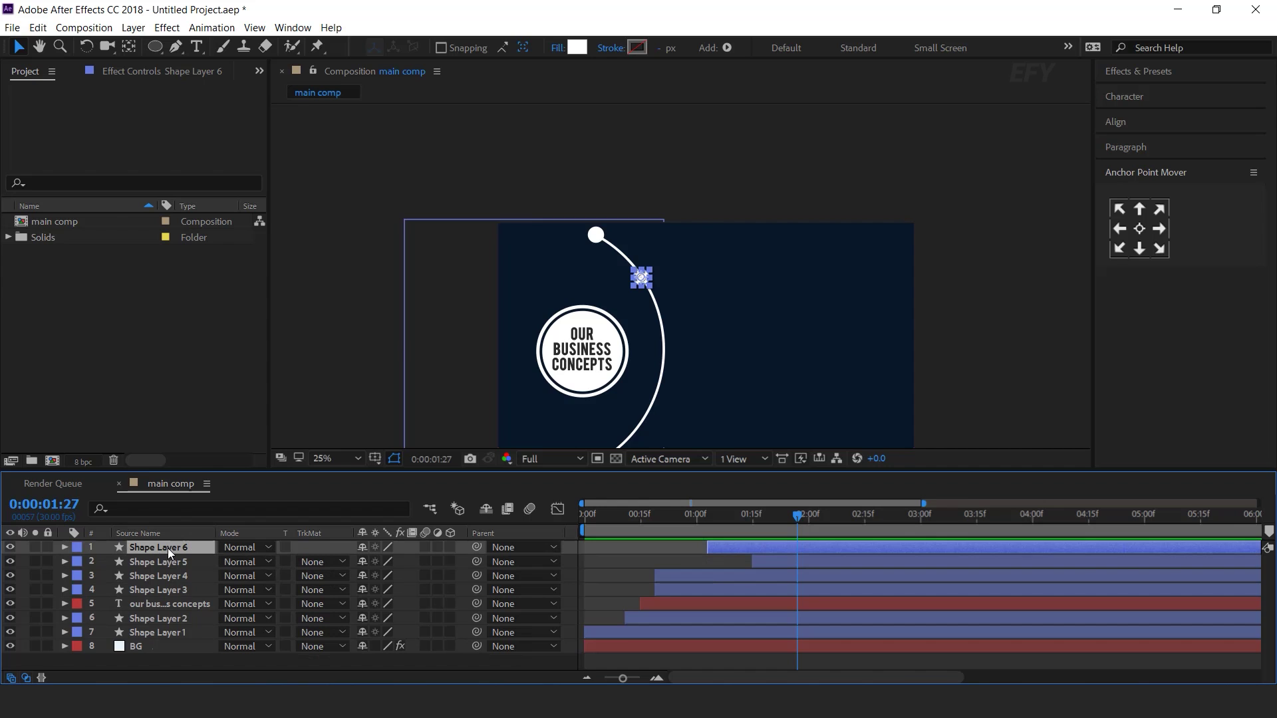
pyautogui.hotkey('ctrl', 'd')
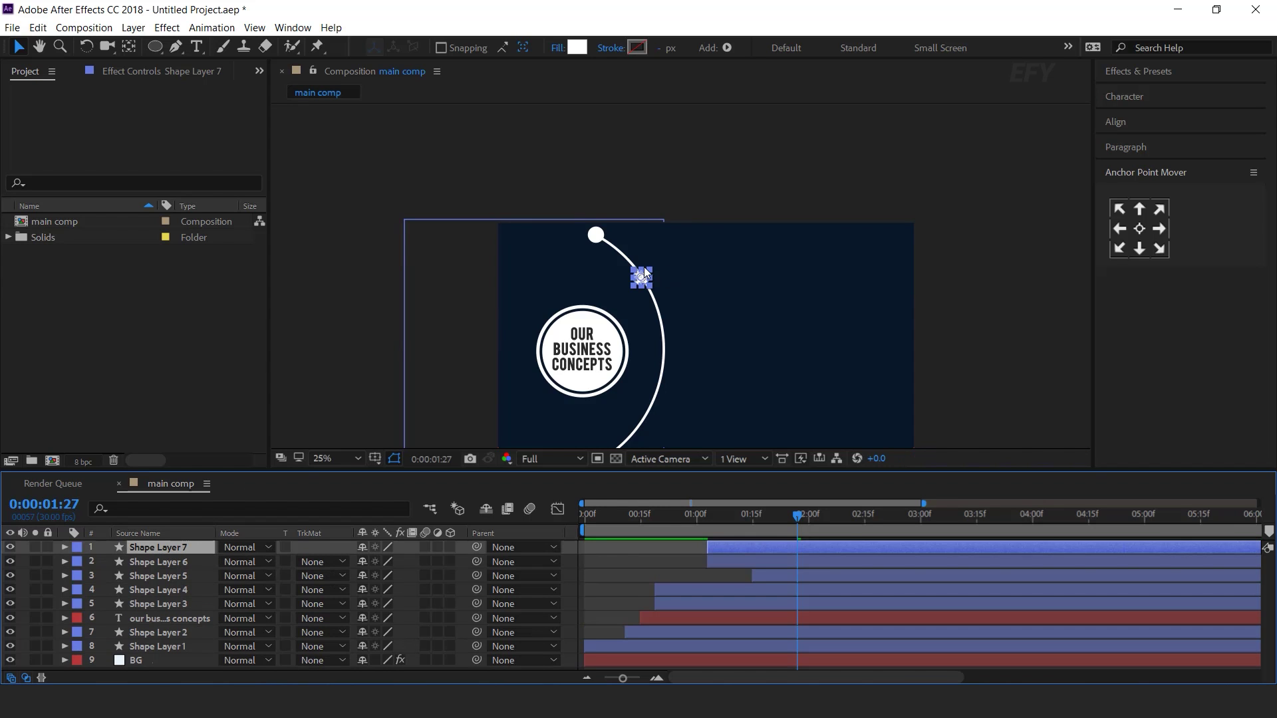
pyautogui.press('.')
pyautogui.press('.')
pyautogui.press('.')
pyautogui.press('.')
pyautogui.moveTo(632, 301); pyautogui.dragTo(789, 282)
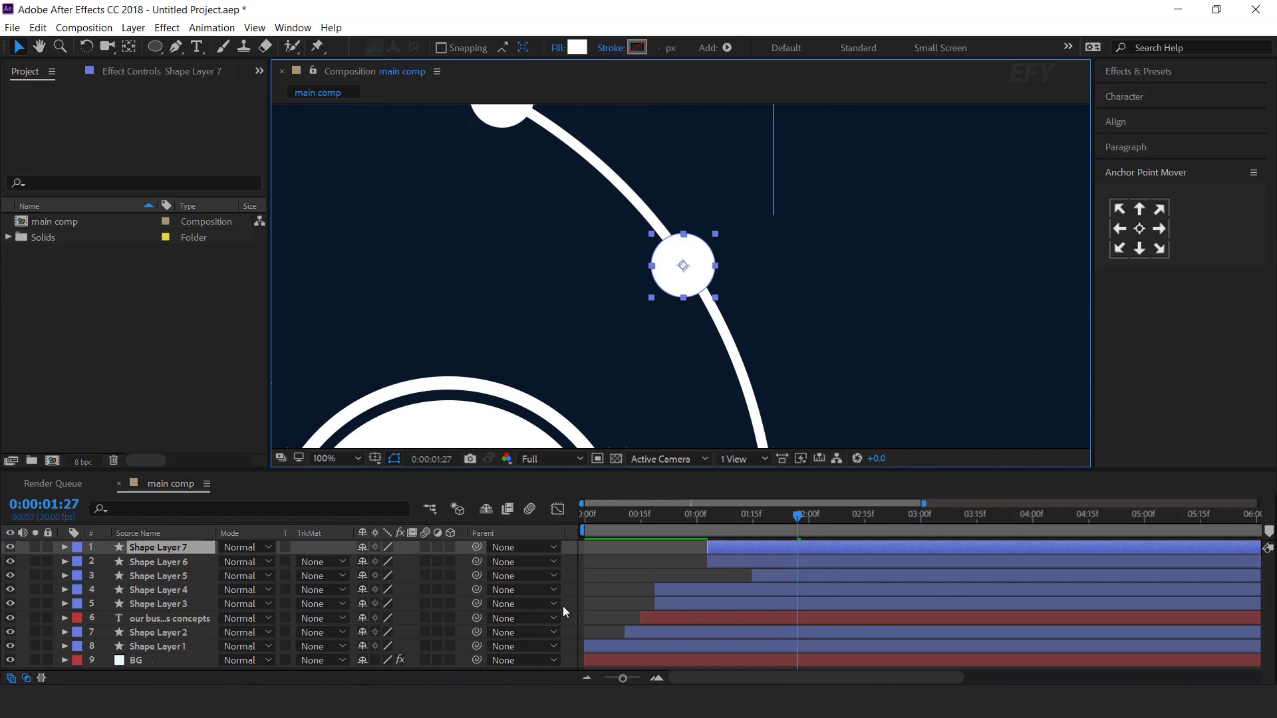
pyautogui.press('s')
pyautogui.click(10, 561)
pyautogui.click(408, 563)
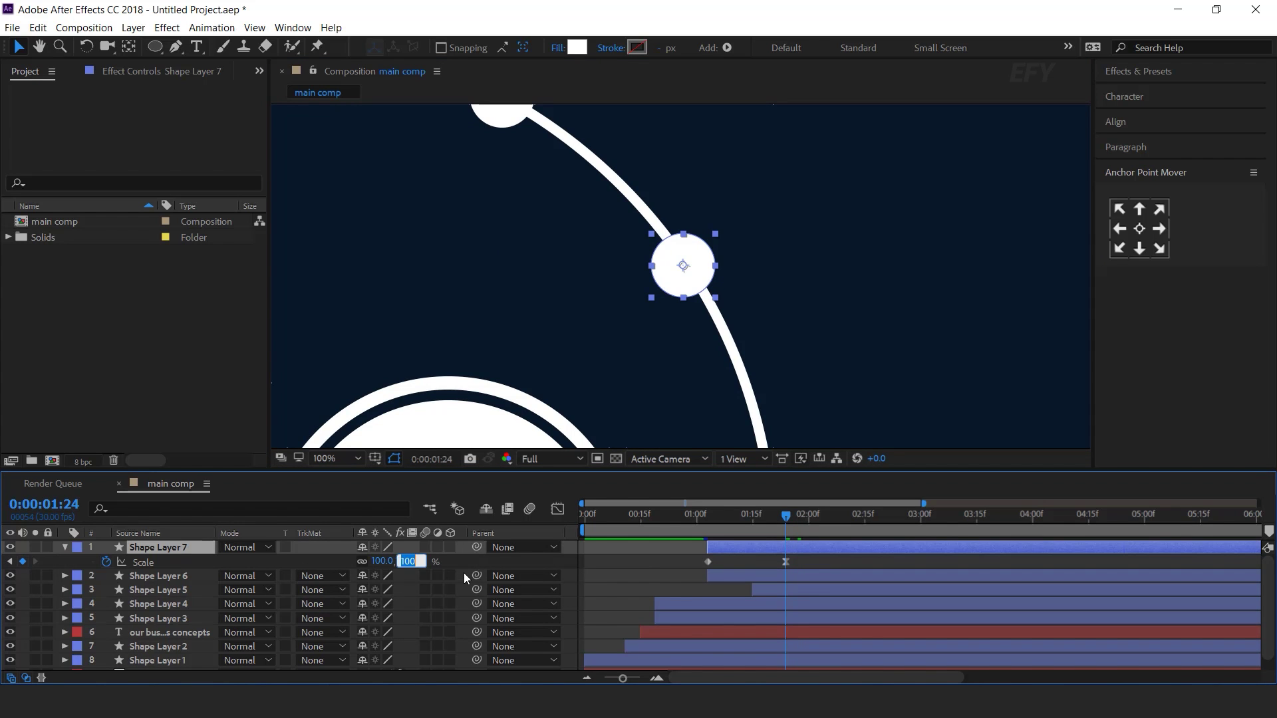
pyautogui.write('80')
pyautogui.press('Return')
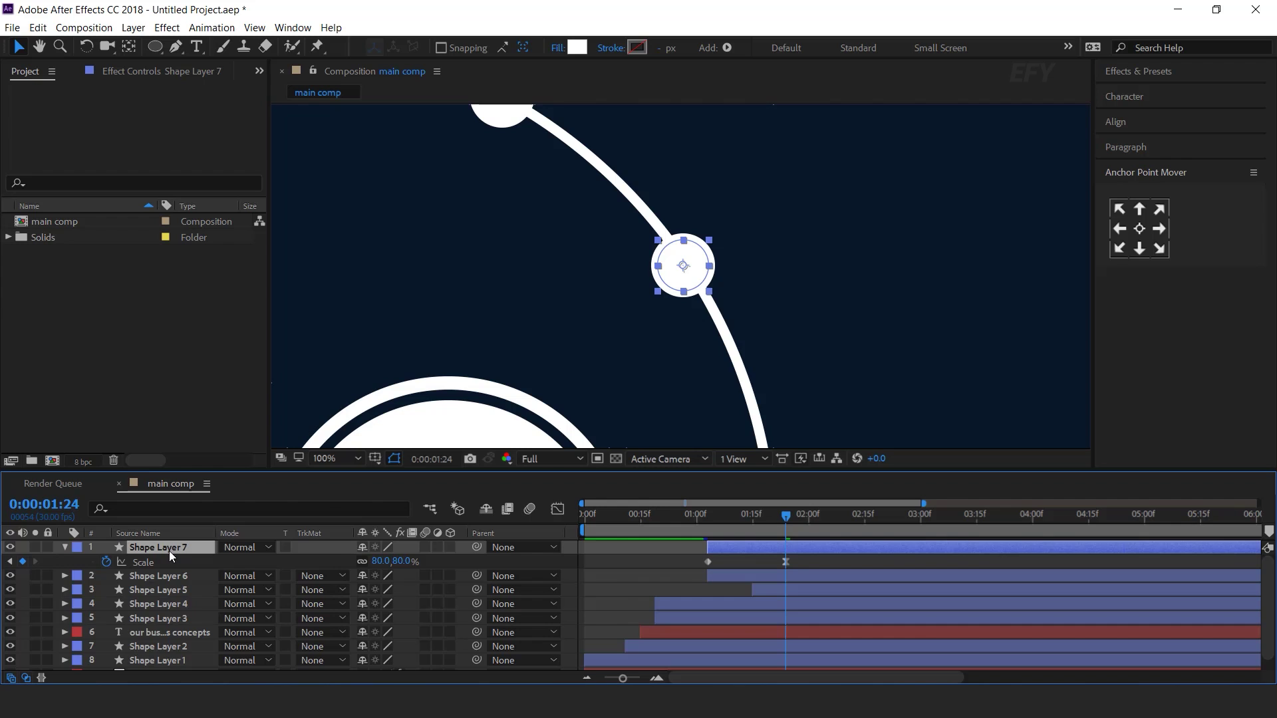
# Apply the Gradient Ramp effect to the smaller circle copy with a purple Start Color
pyautogui.hotkey('ctrl', 'space')
pyautogui.write('gra')
pyautogui.press('Return')
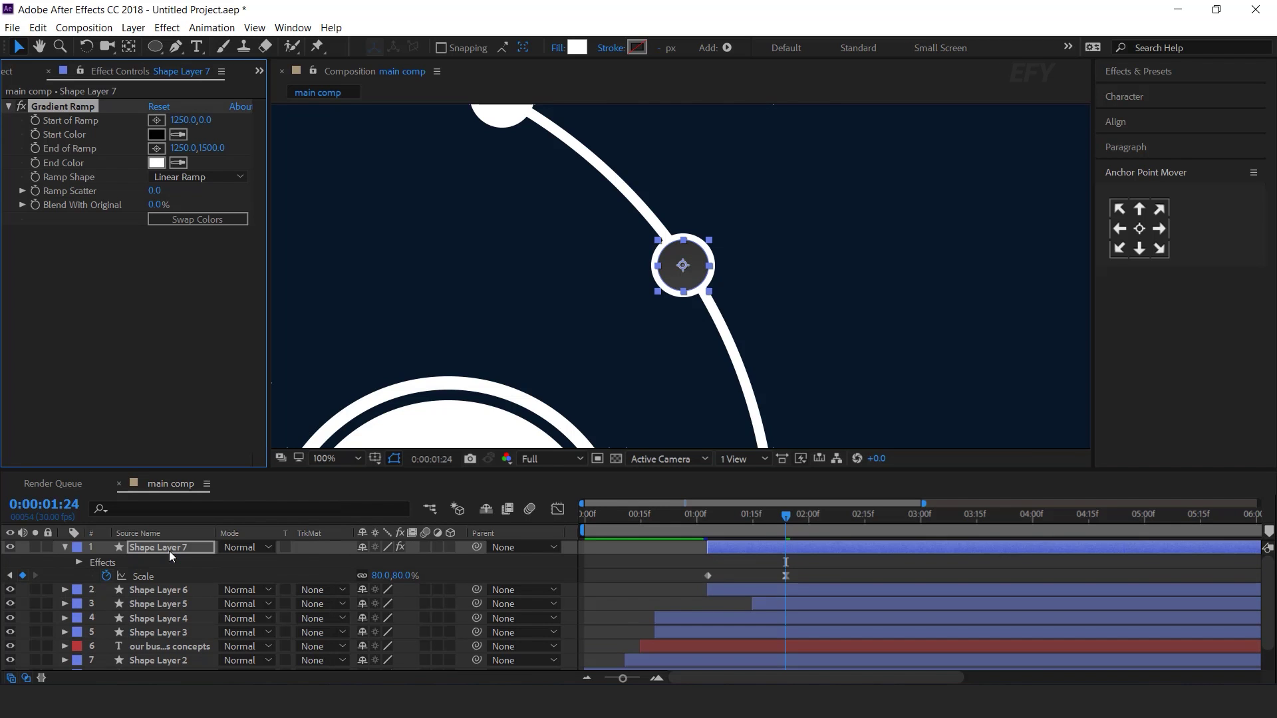
pyautogui.click(157, 134)
pyautogui.click(478, 465)
pyautogui.click(430, 450)
pyautogui.click(433, 497)
pyautogui.click(610, 432)
# Set the Gradient Ramp's End Color to the darker purple 800DAF
pyautogui.click(157, 163)
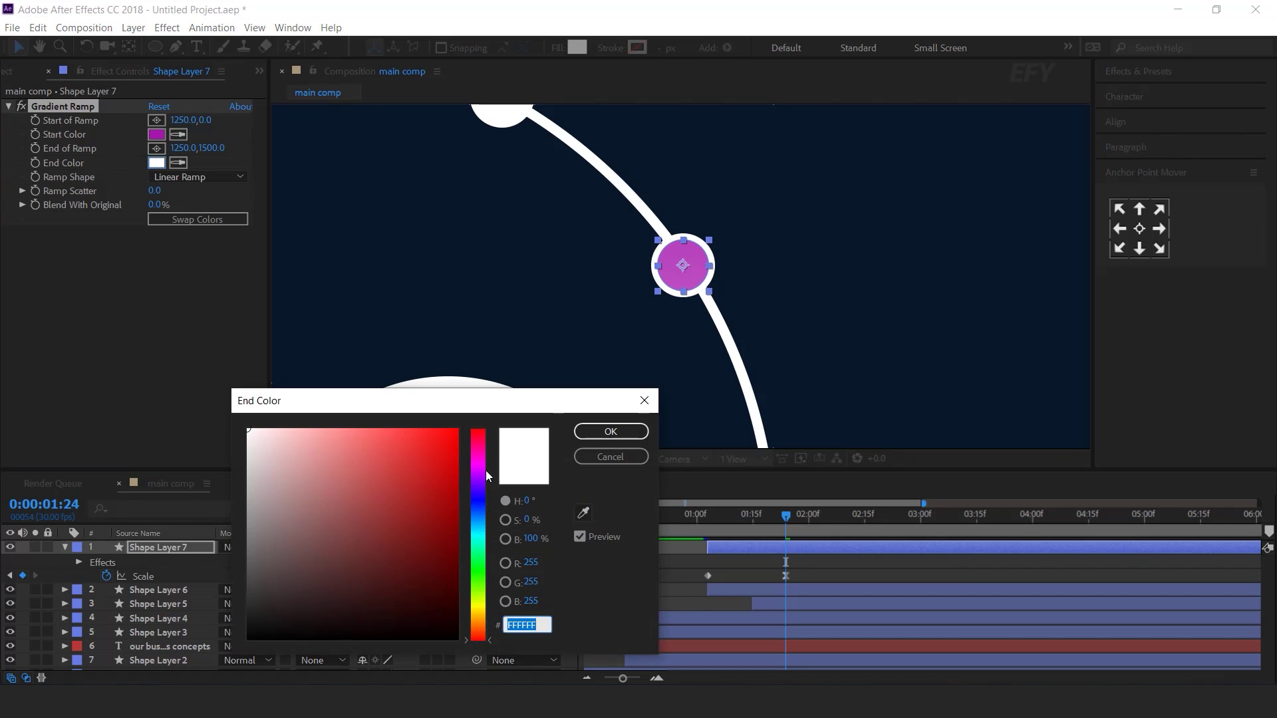
pyautogui.click(477, 474)
pyautogui.click(418, 508)
pyautogui.moveTo(420, 509); pyautogui.dragTo(442, 493)
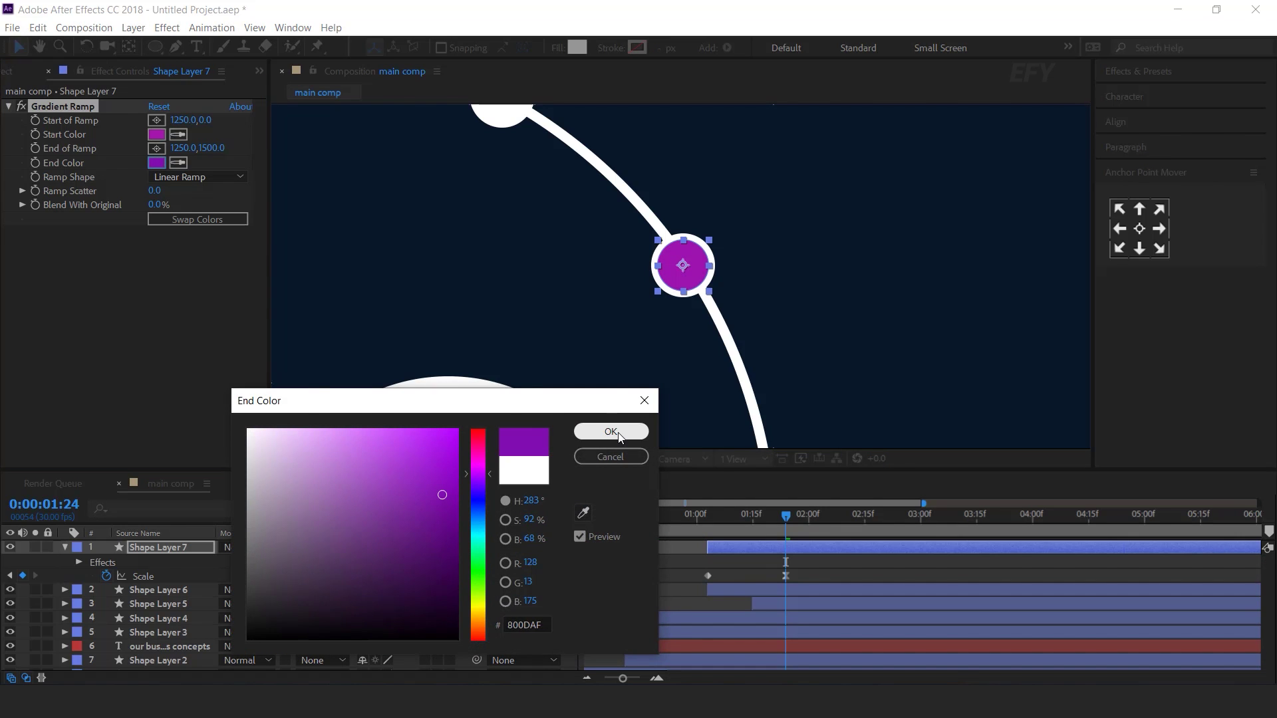
pyautogui.click(614, 433)
# Place the ramp's start at 826.0, 258.5 and its end at 902.5, 390.0, with the Start Color brightened to magenta
pyautogui.press(',')
pyautogui.moveTo(814, 158); pyautogui.dragTo(676, 248)
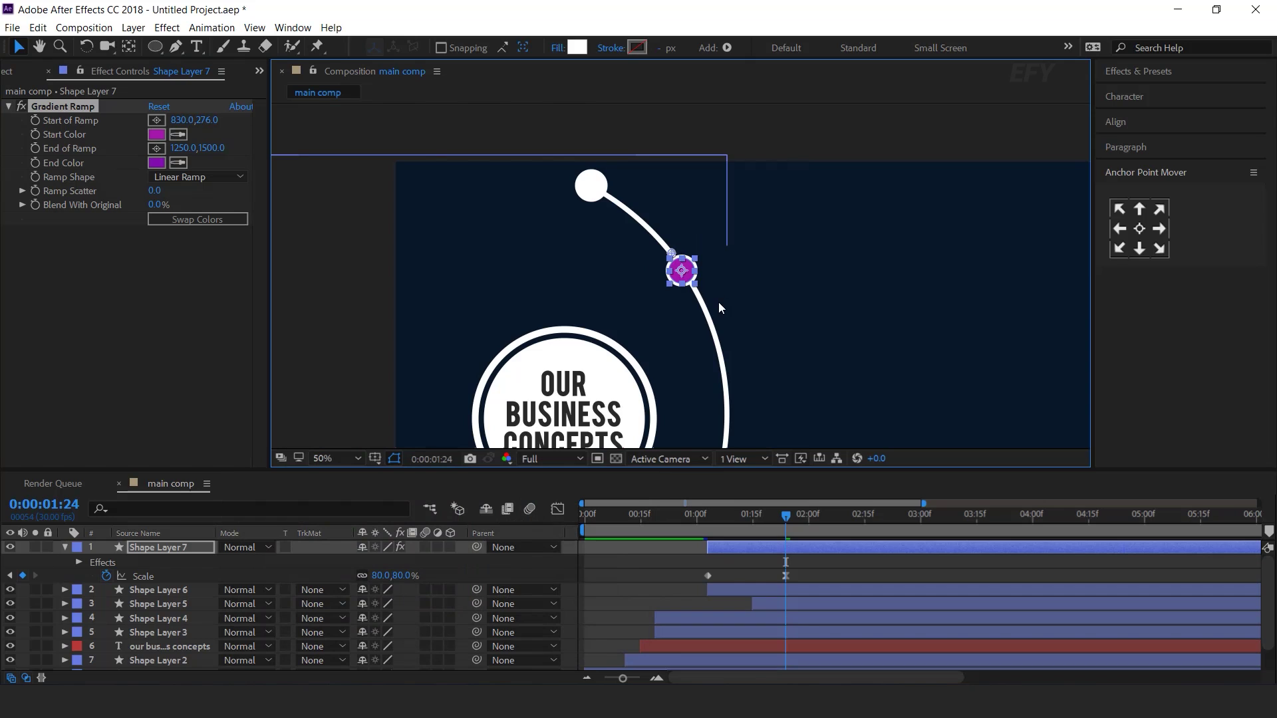
pyautogui.press(',')
pyautogui.press(',')
pyautogui.moveTo(712, 372); pyautogui.dragTo(685, 274)
pyautogui.scroll(8, 685, 274)
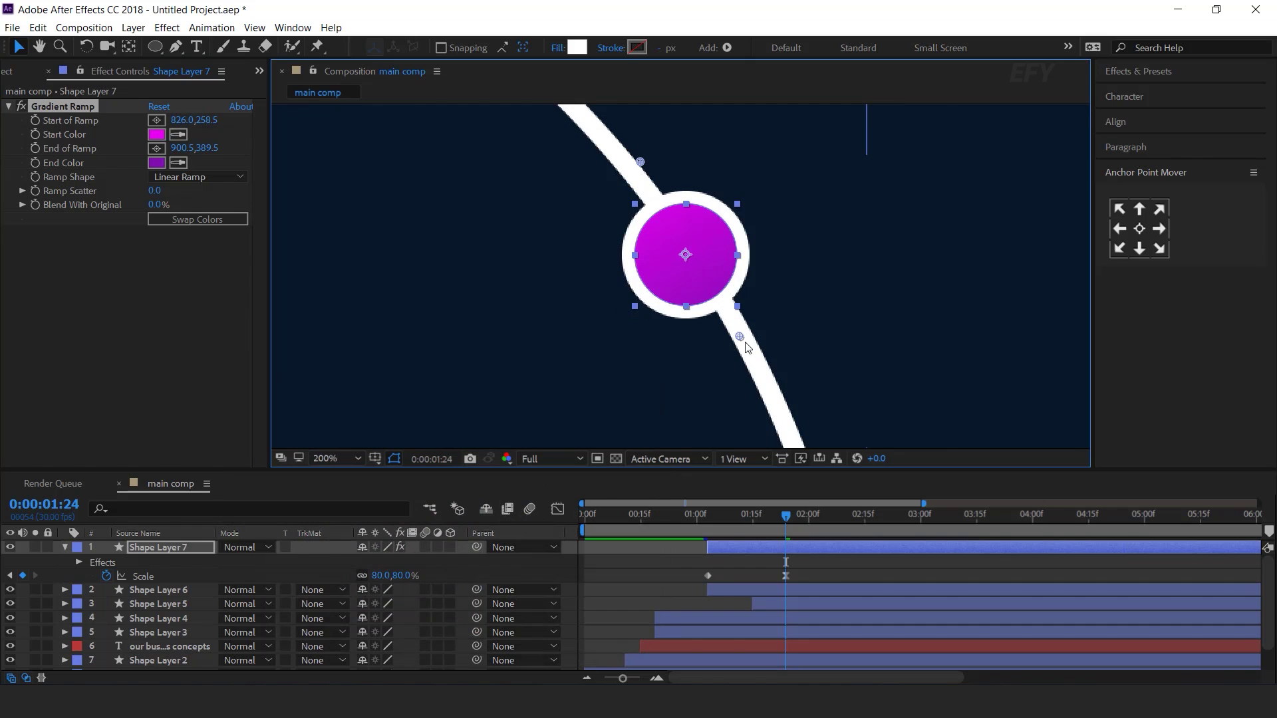
pyautogui.click(572, 593)
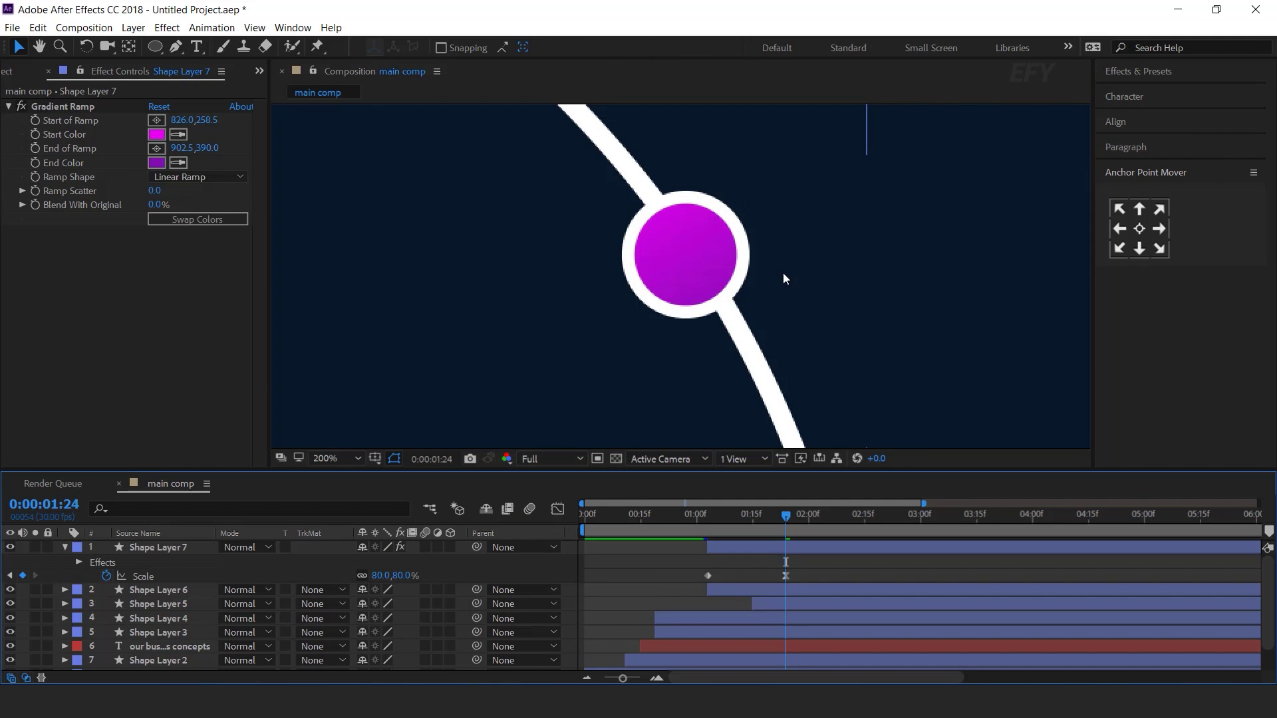
# Delay the purple circle's layer to start at about 0:00:01:07, preview the timing and collapse the layer
pyautogui.press(',')
pyautogui.moveTo(735, 549); pyautogui.dragTo(751, 548)
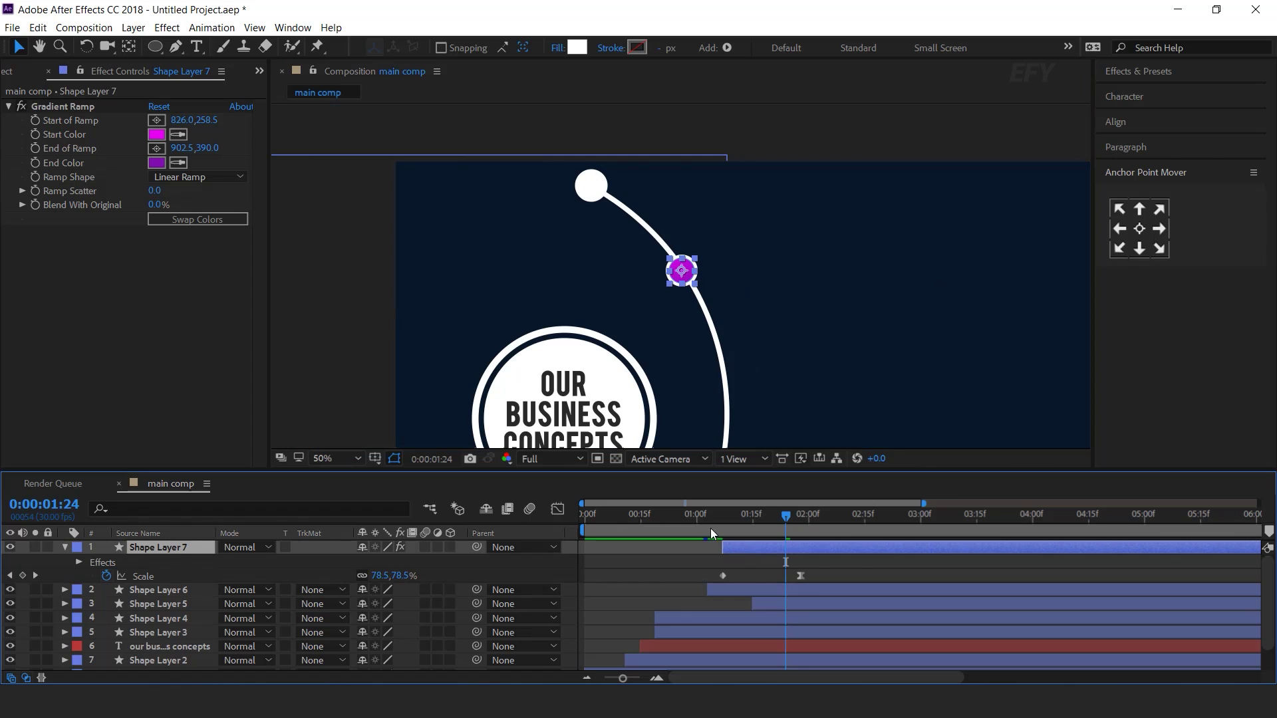
pyautogui.click(680, 512)
pyautogui.moveTo(904, 315); pyautogui.dragTo(783, 259)
pyautogui.press('space')
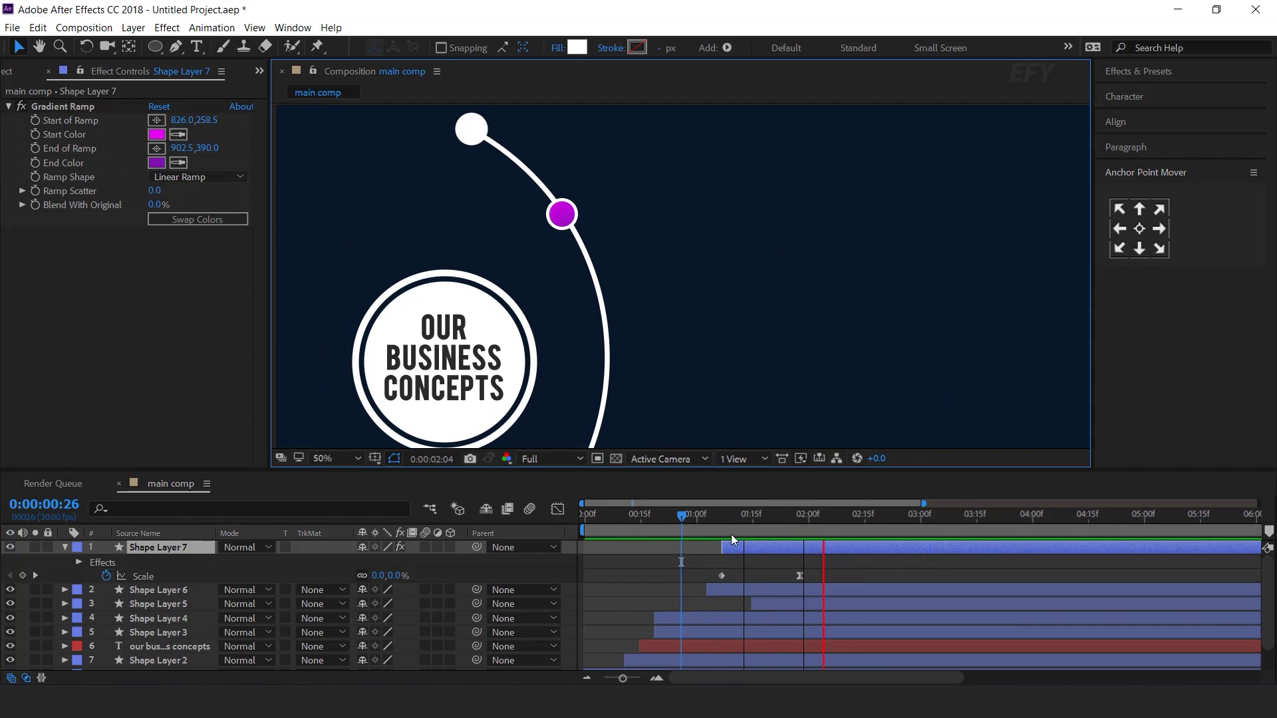
pyautogui.click(428, 497)
pyautogui.click(65, 547)
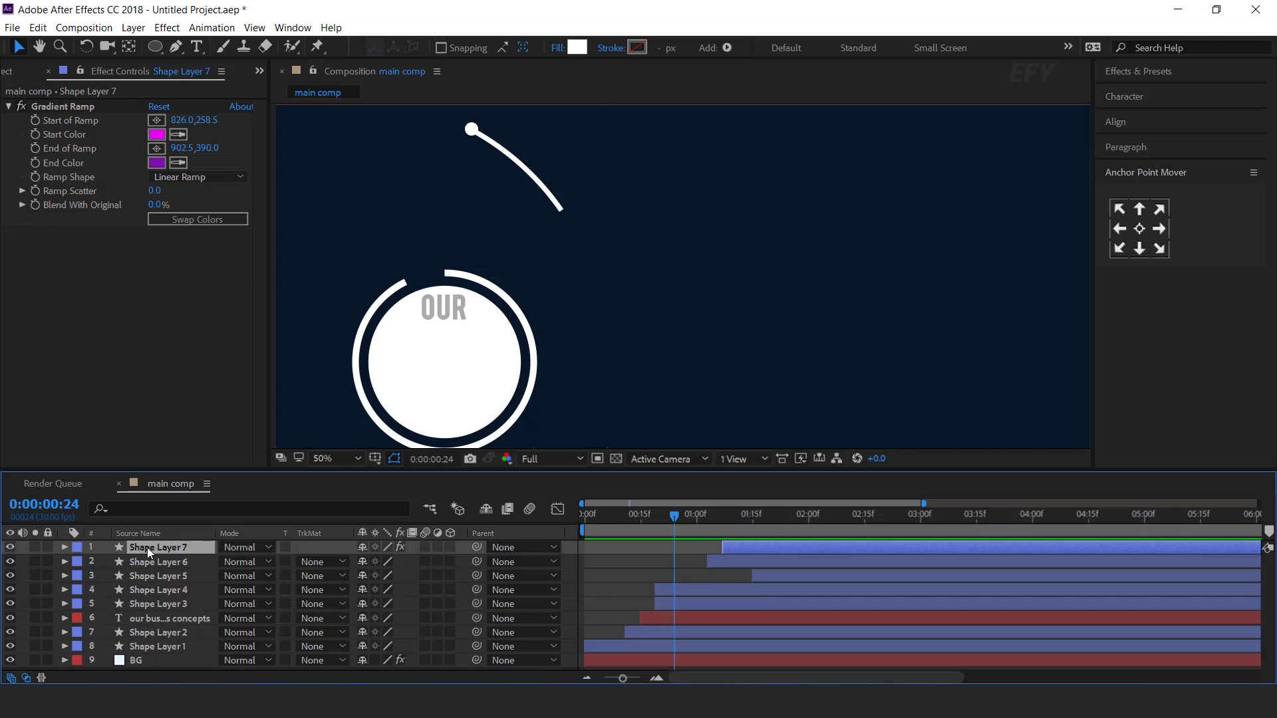
# Draw a short straight Pen line from the purple circle's centre, slanting up and outward to the right
pyautogui.press('space')
pyautogui.moveTo(731, 208); pyautogui.dragTo(671, 288)
pyautogui.press('v')
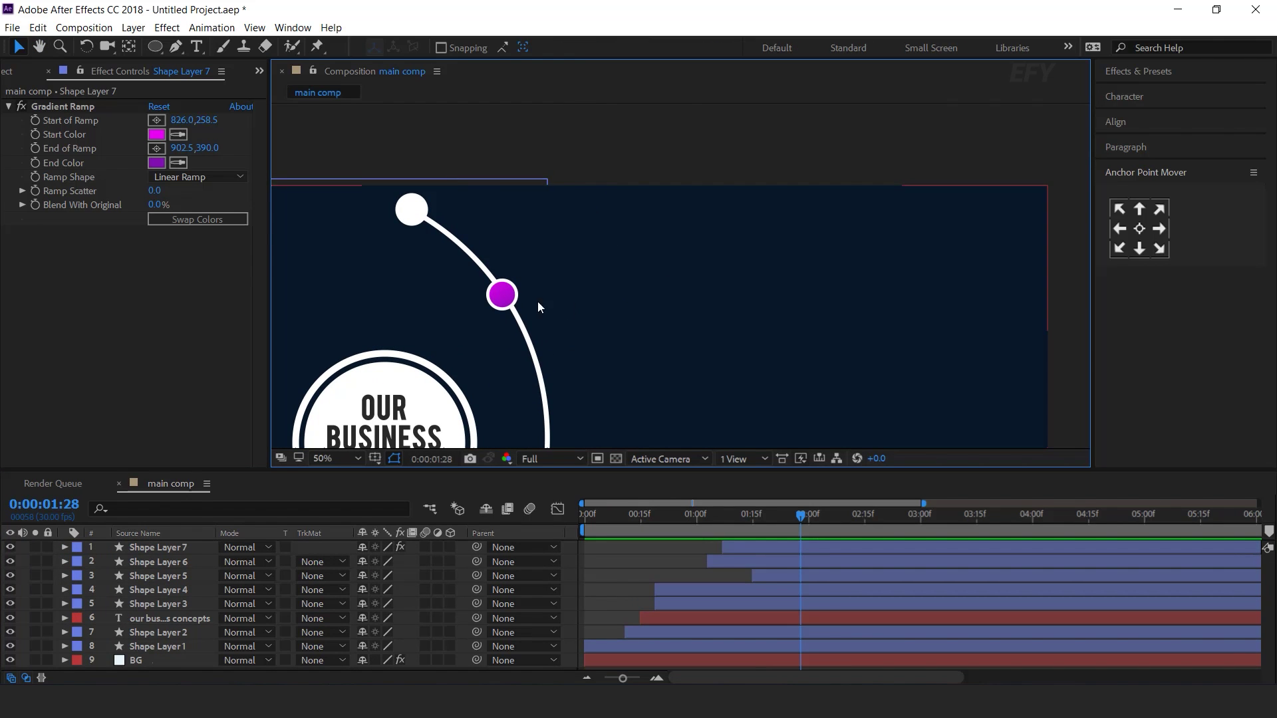
pyautogui.click(177, 47)
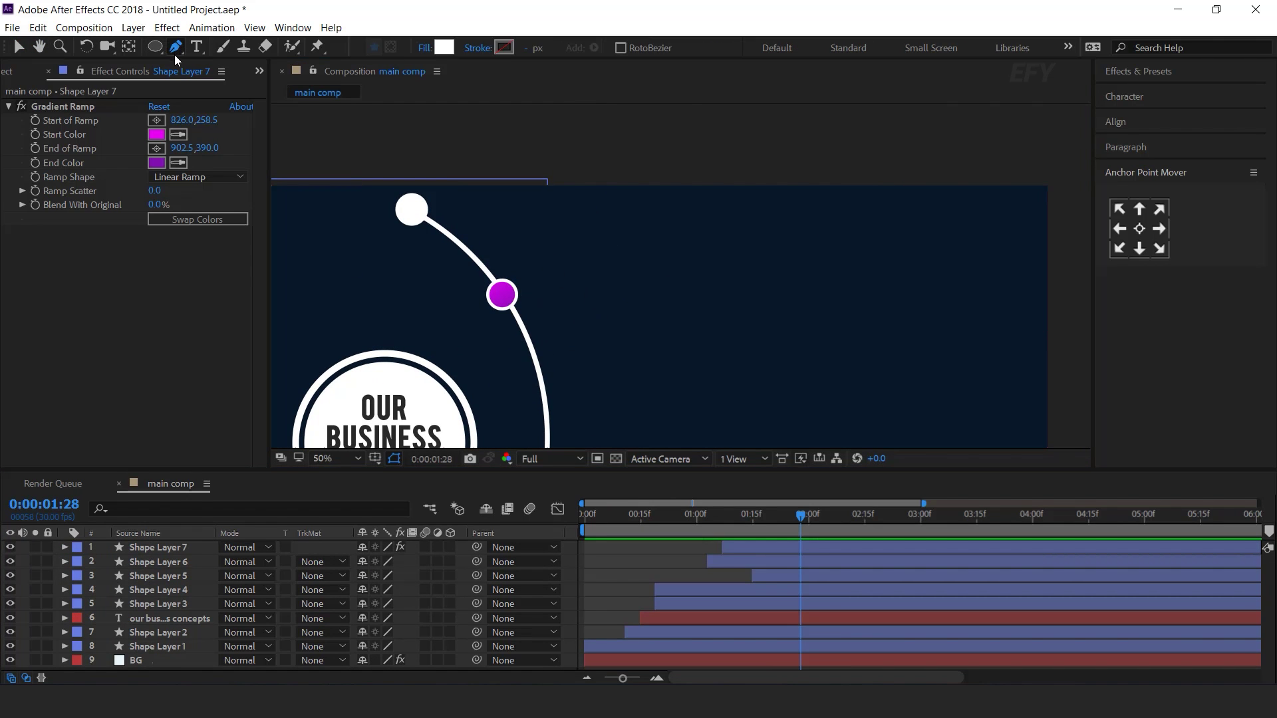
pyautogui.click(503, 294)
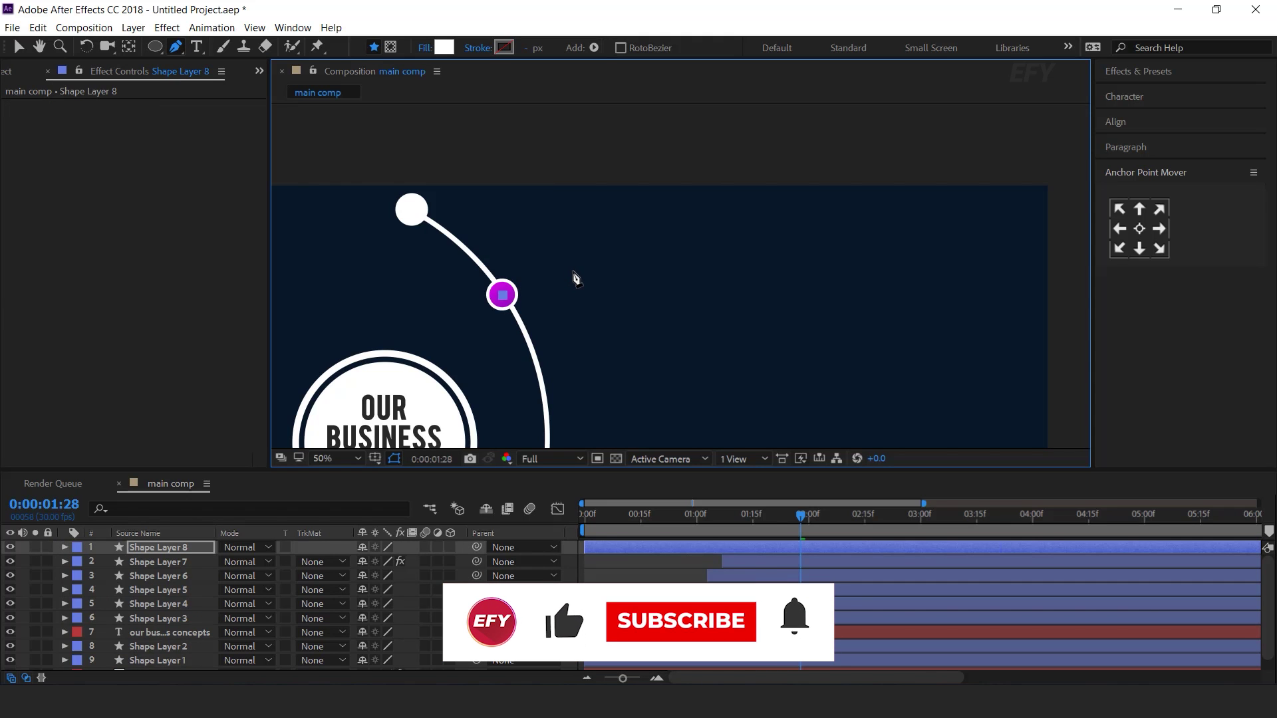
pyautogui.click(577, 270)
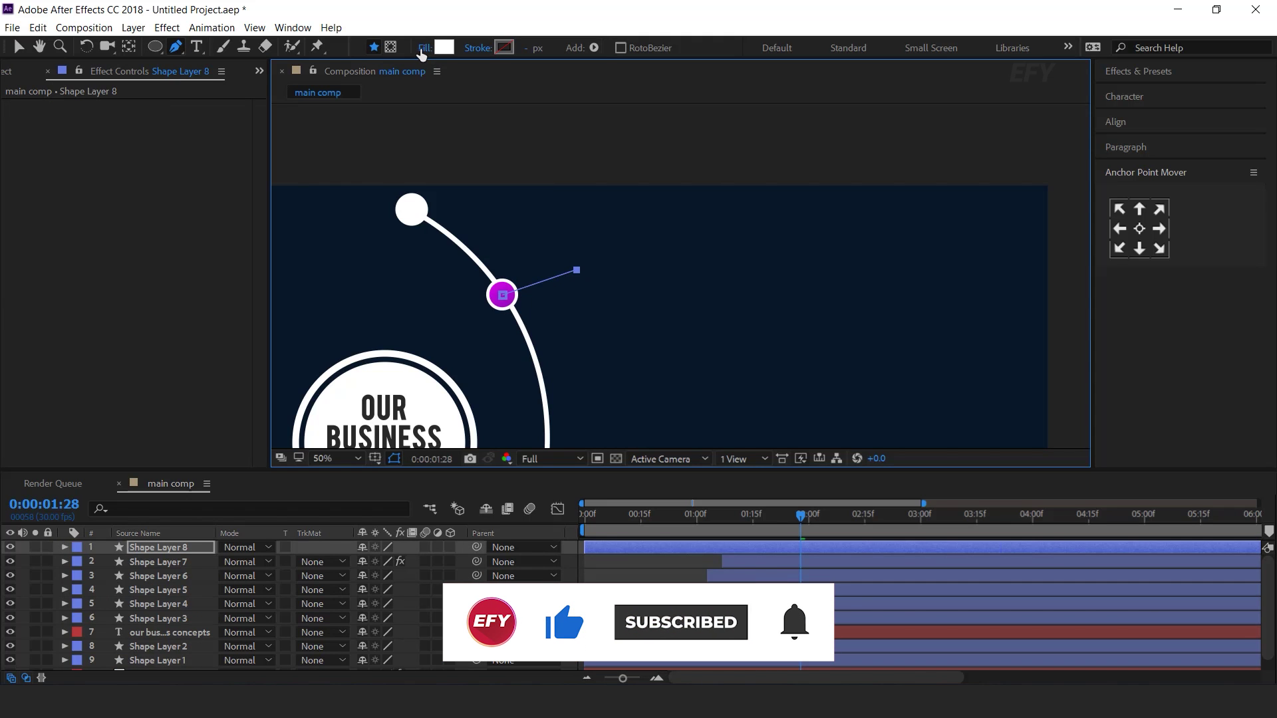
# Remove the line's fill and give it a white 5 px stroke
pyautogui.click(423, 47)
pyautogui.click(199, 113)
pyautogui.click(254, 209)
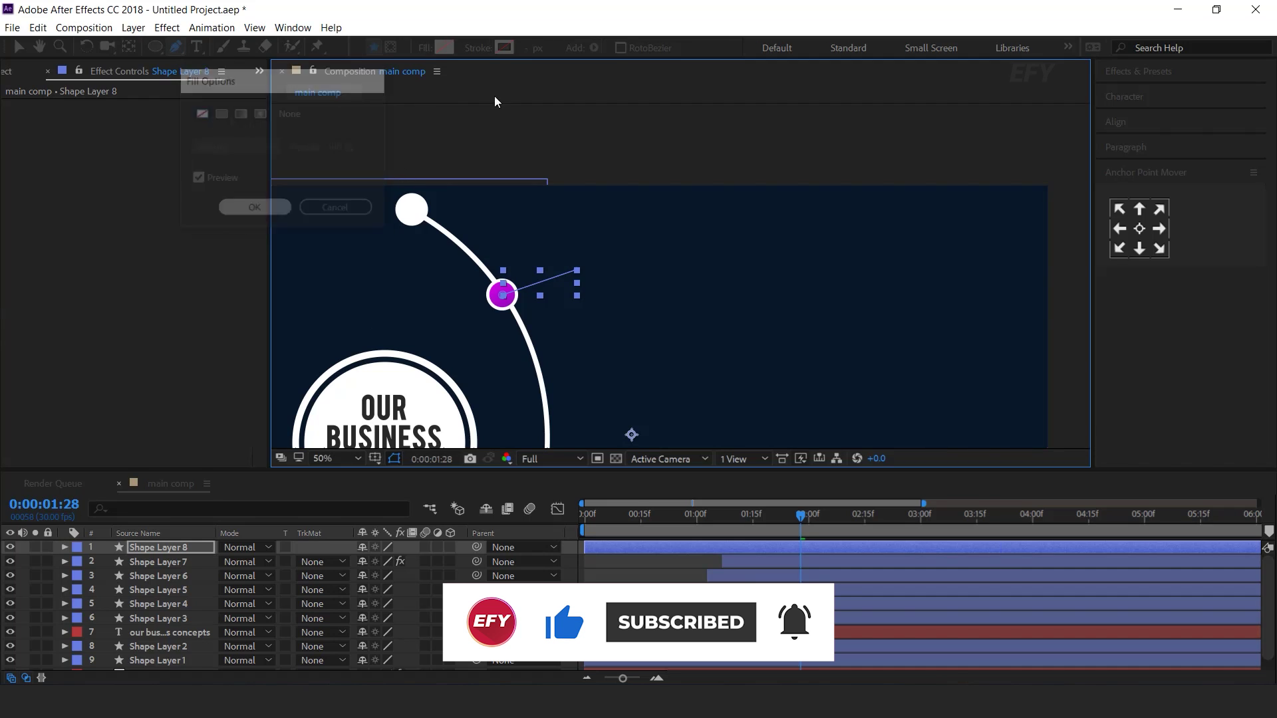
pyautogui.click(535, 48)
pyautogui.write('5')
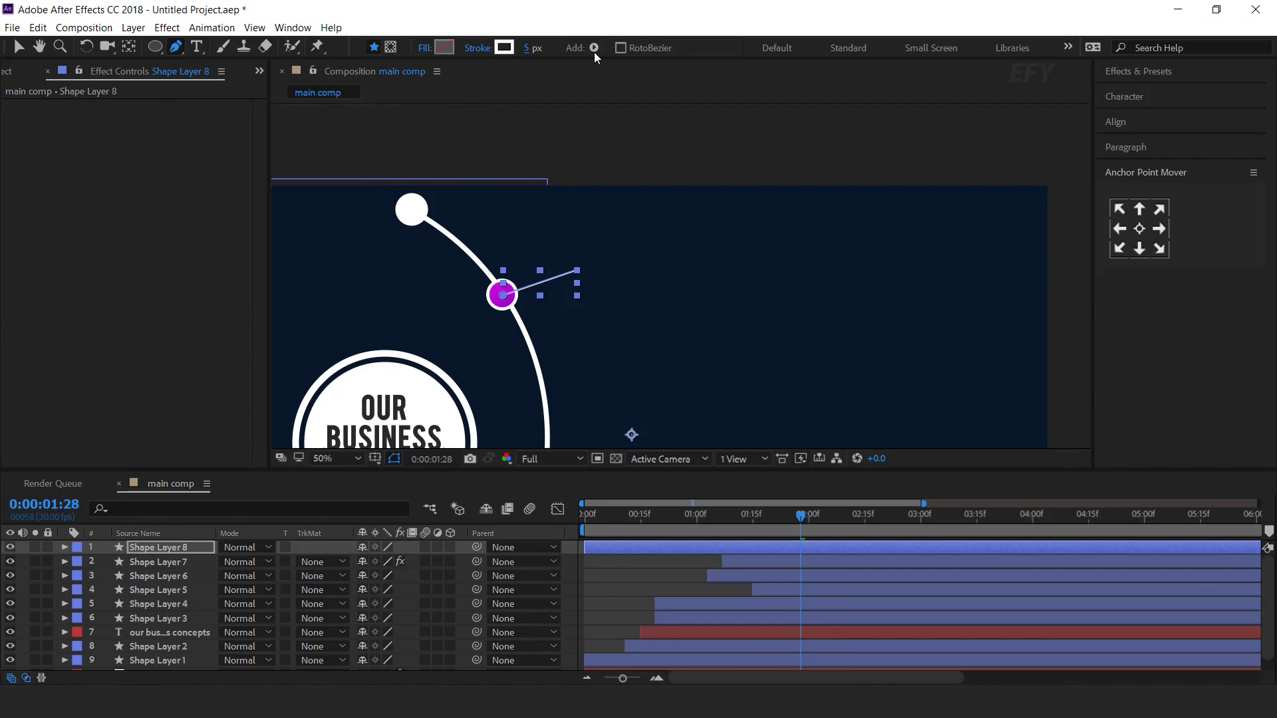
pyautogui.press('Return')
# Move the line's layer beneath the white and purple circle layers and nudge the line slightly upward
pyautogui.press('v')
pyautogui.moveTo(170, 545); pyautogui.dragTo(178, 582)
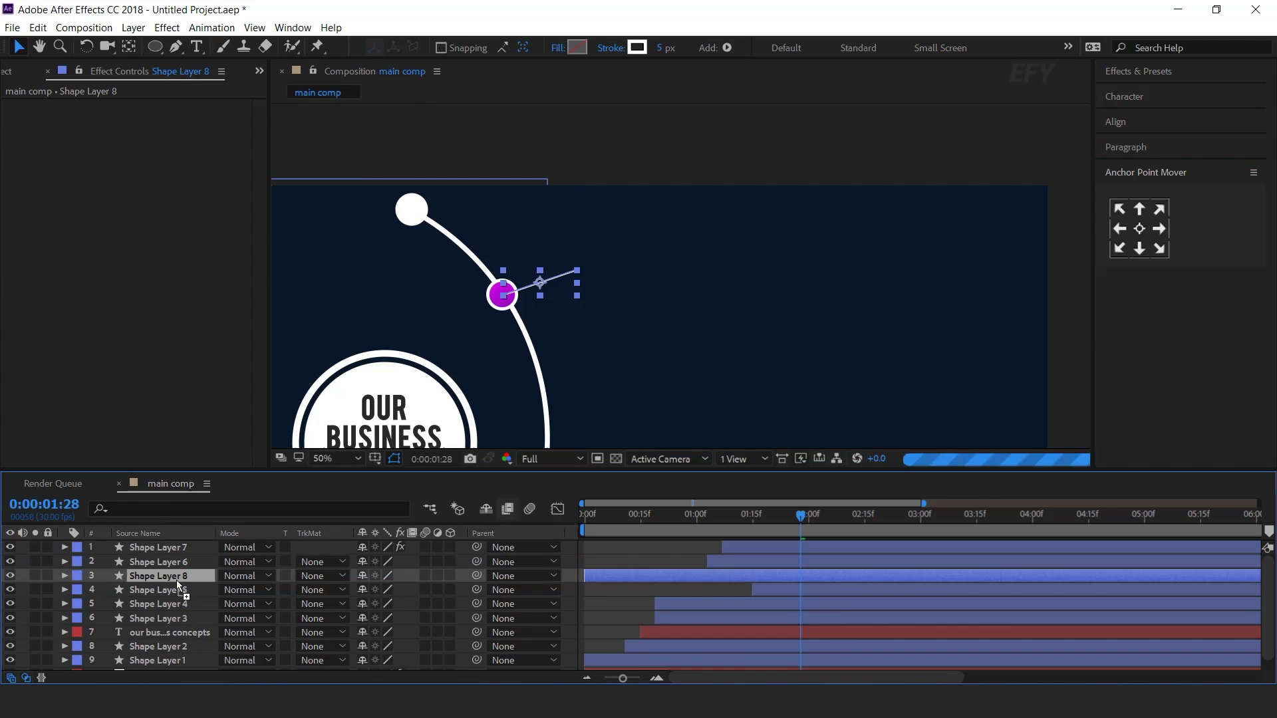
pyautogui.click(540, 283)
pyautogui.moveTo(540, 283); pyautogui.dragTo(539, 280)
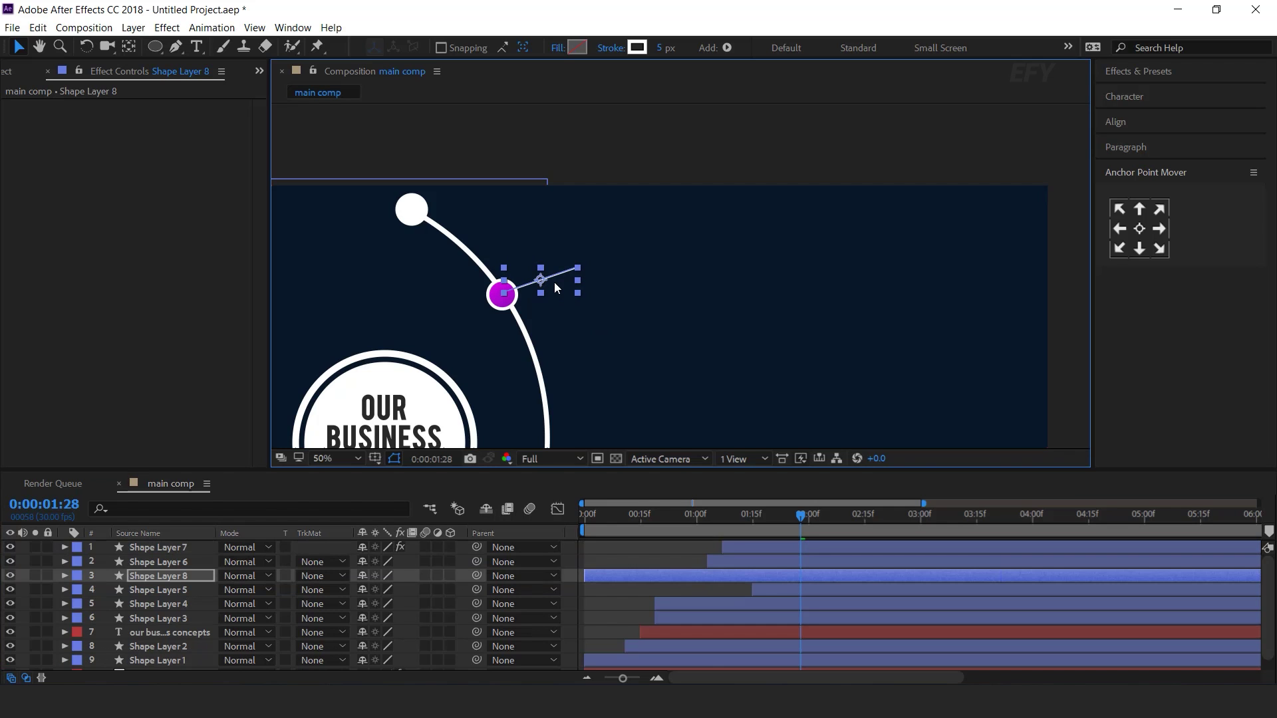
# Add Trim Paths to the slanted line's shape layer
pyautogui.click(33, 573)
pyautogui.click(65, 576)
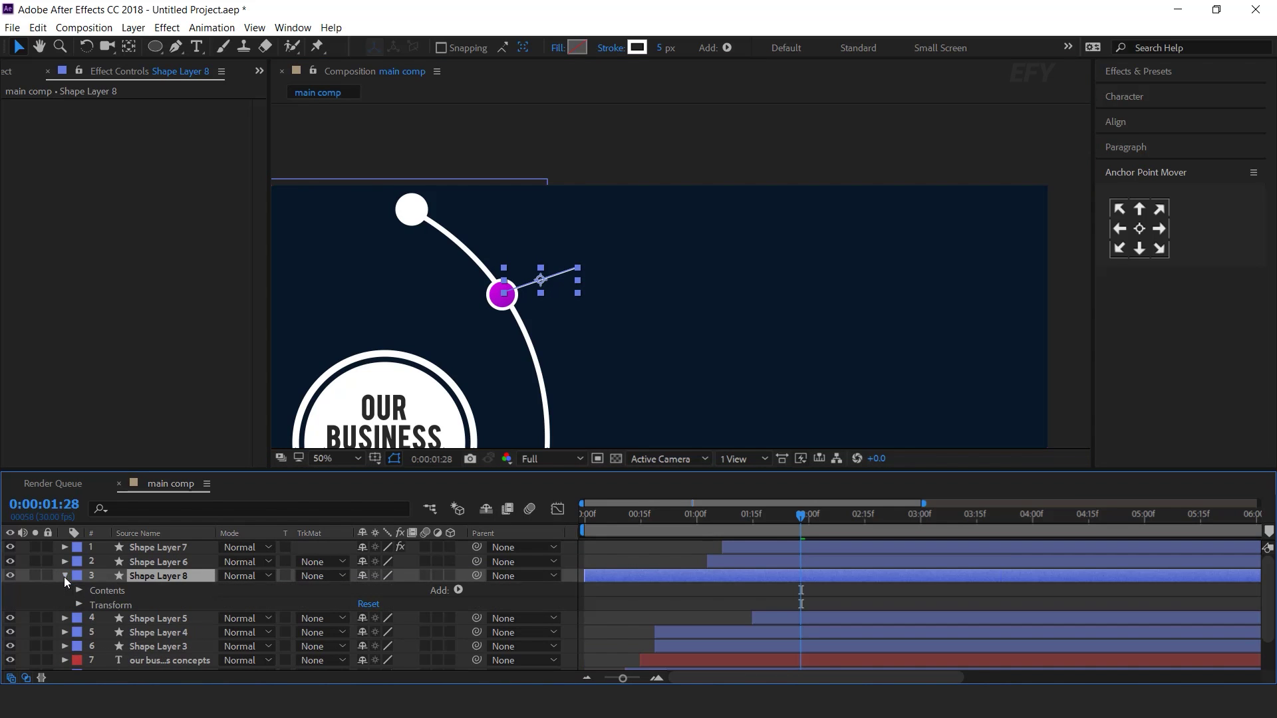
pyautogui.click(458, 590)
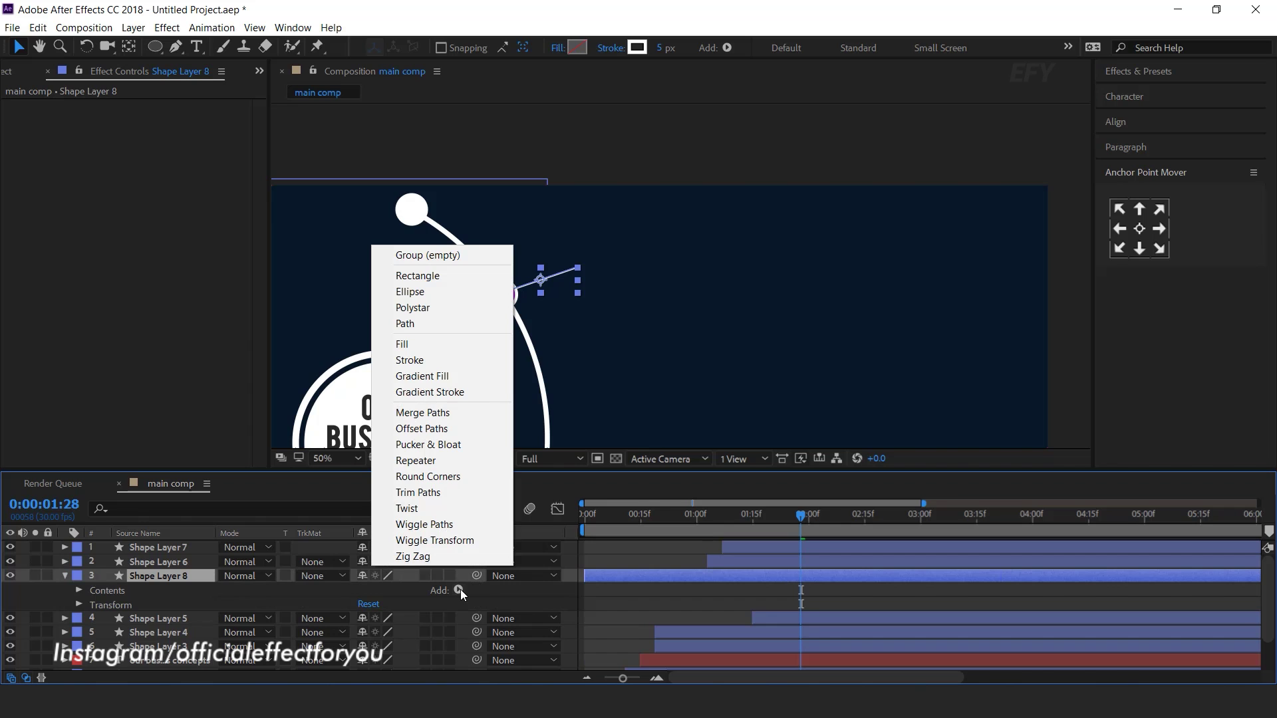
pyautogui.click(442, 493)
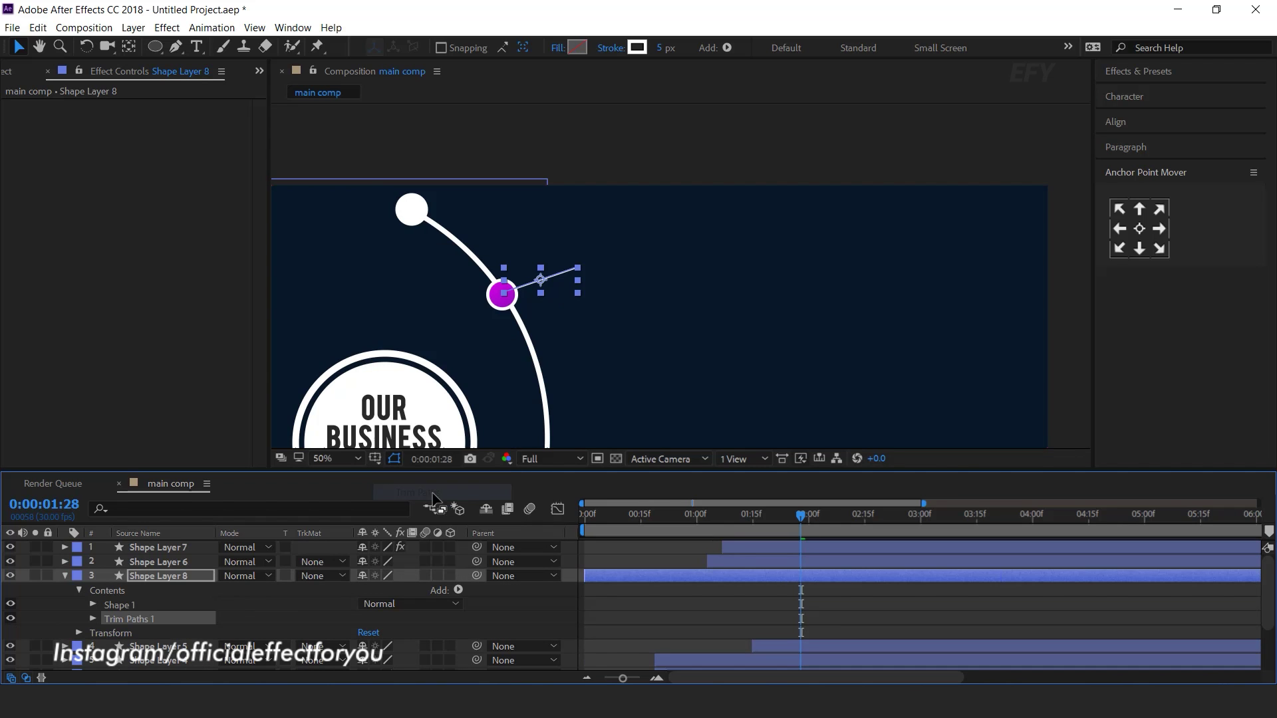
# Keyframe the slanted line's Trim Paths End from 0% at 0:00 to 100% at 1:00
pyautogui.scroll(2, 469, 345)
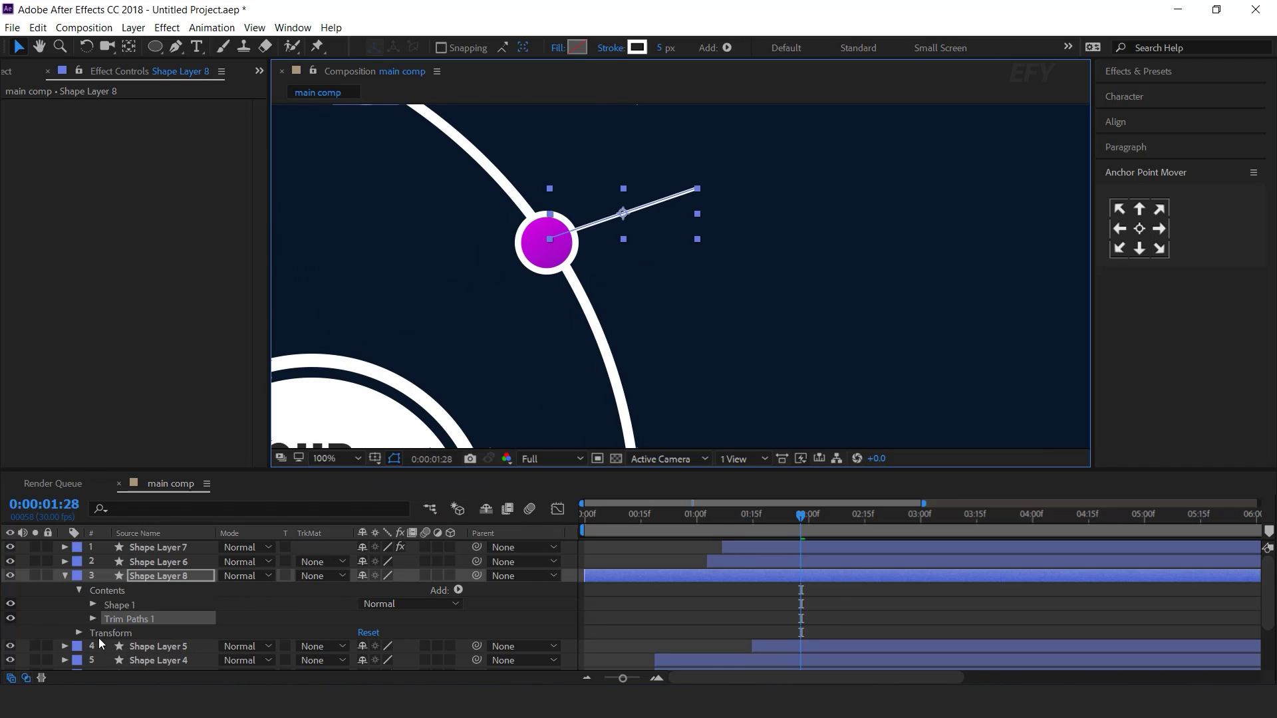
pyautogui.click(93, 618)
pyautogui.scroll(-2, 229, 621)
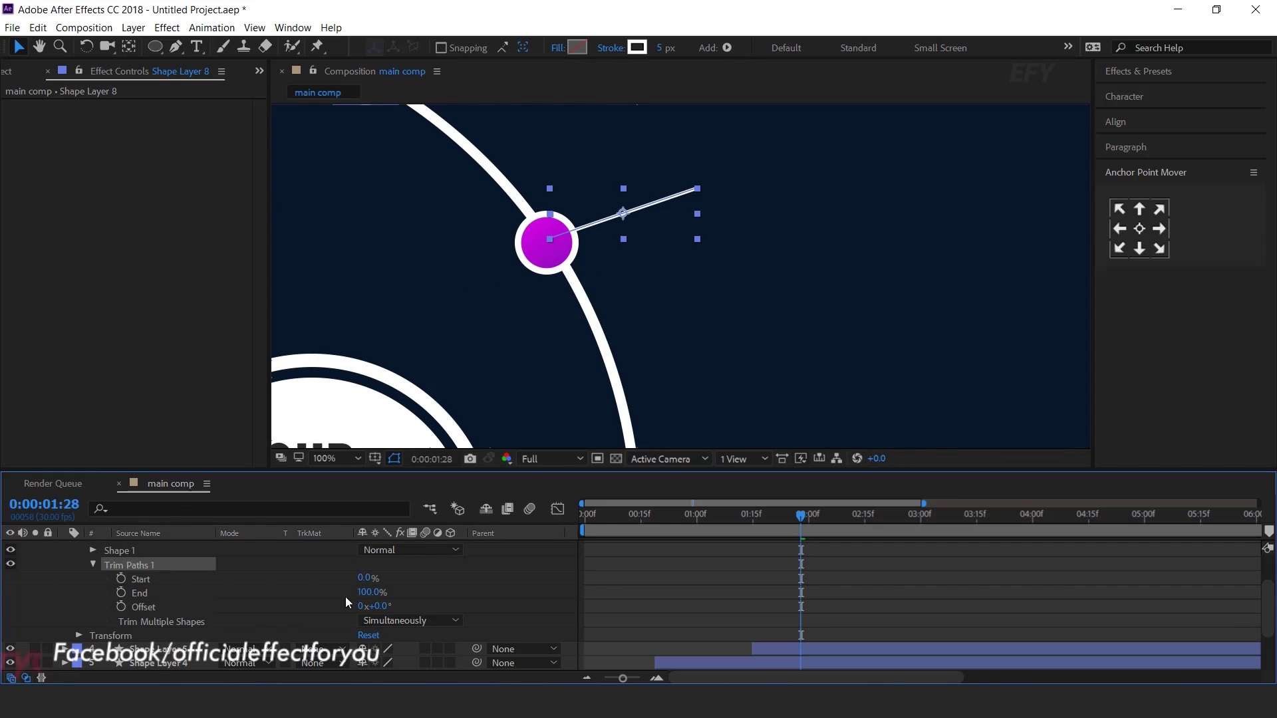
pyautogui.moveTo(360, 592); pyautogui.dragTo(332, 597)
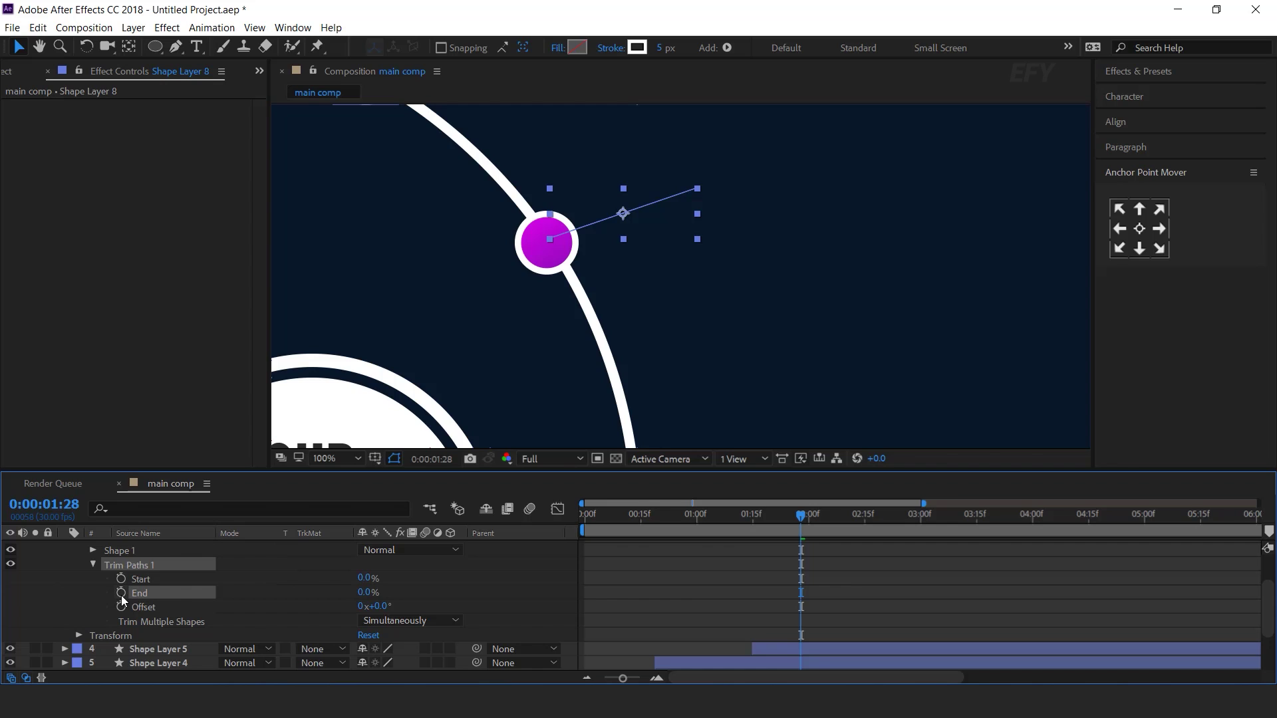
pyautogui.press('Home')
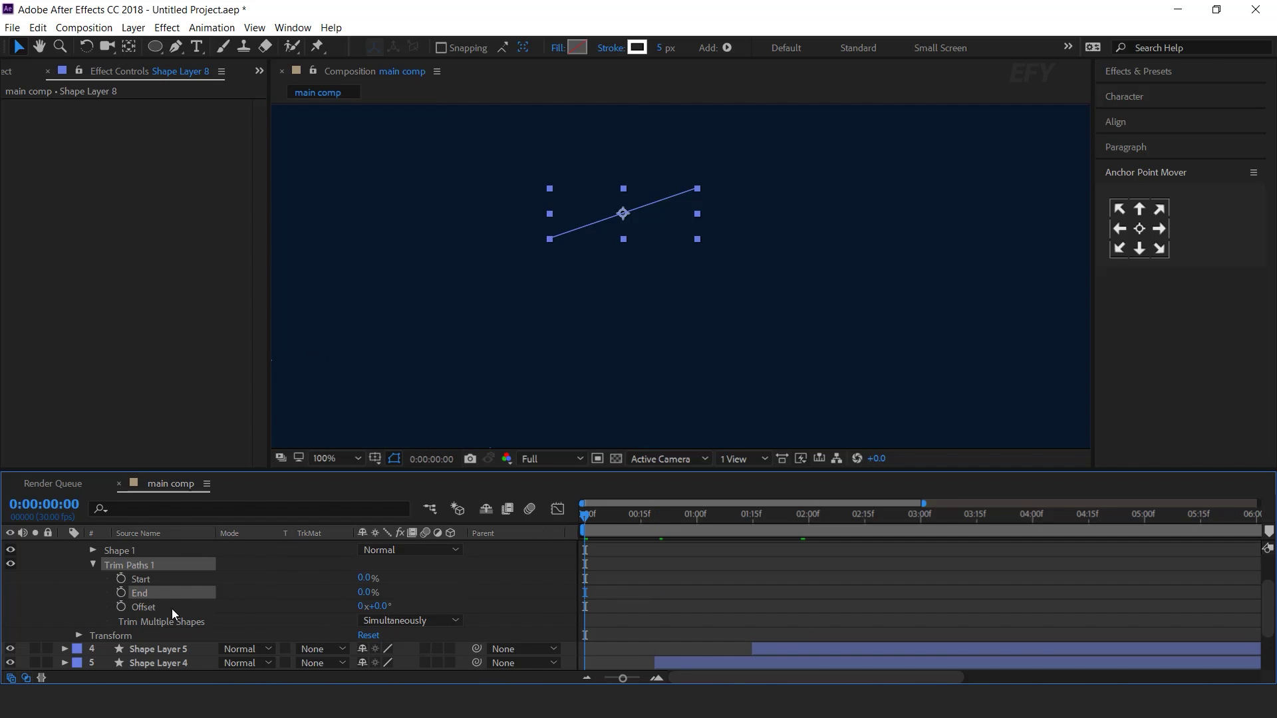
pyautogui.moveTo(616, 520); pyautogui.dragTo(697, 528)
pyautogui.moveTo(366, 594)
pyautogui.mouseDown()
pyautogui.moveTo(685, 592)
pyautogui.moveTo(671, 610)
pyautogui.mouseUp()
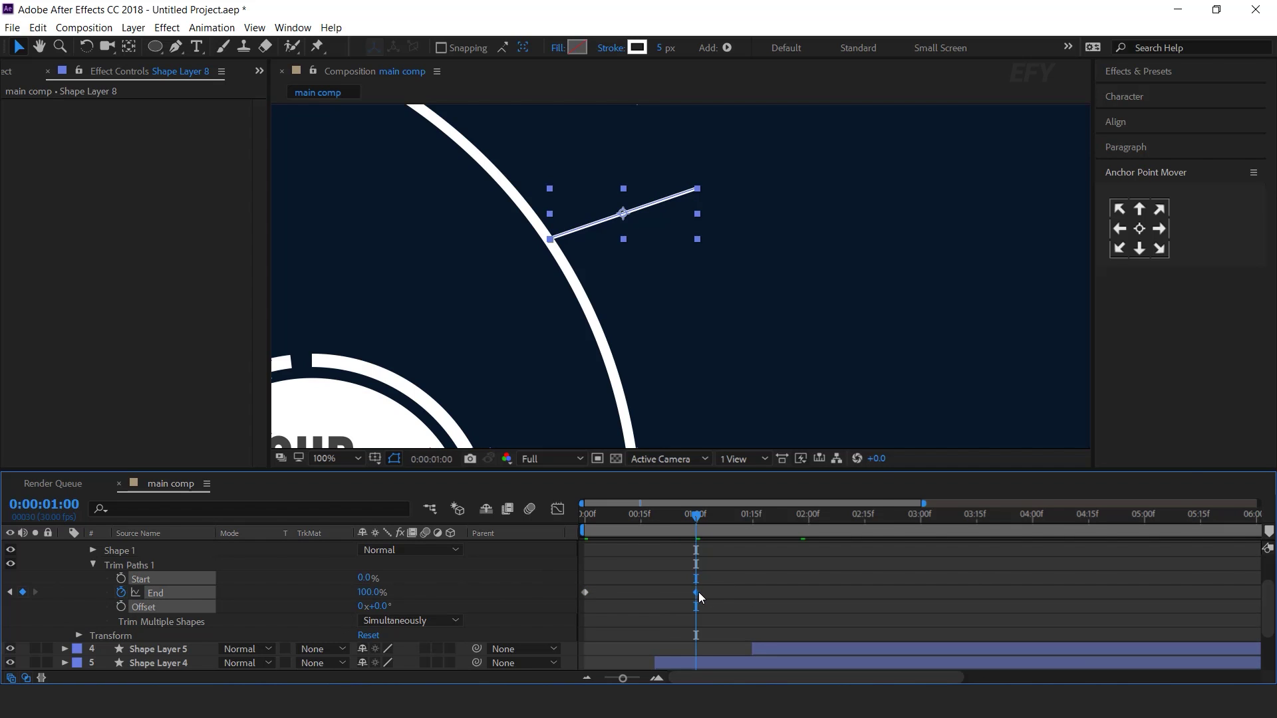
# Apply Easy Ease to the line's 100% End keyframe and reshape its curve in the Graph Editor
pyautogui.rightClick(699, 592)
pyautogui.moveTo(768, 581)
pyautogui.click(997, 465)
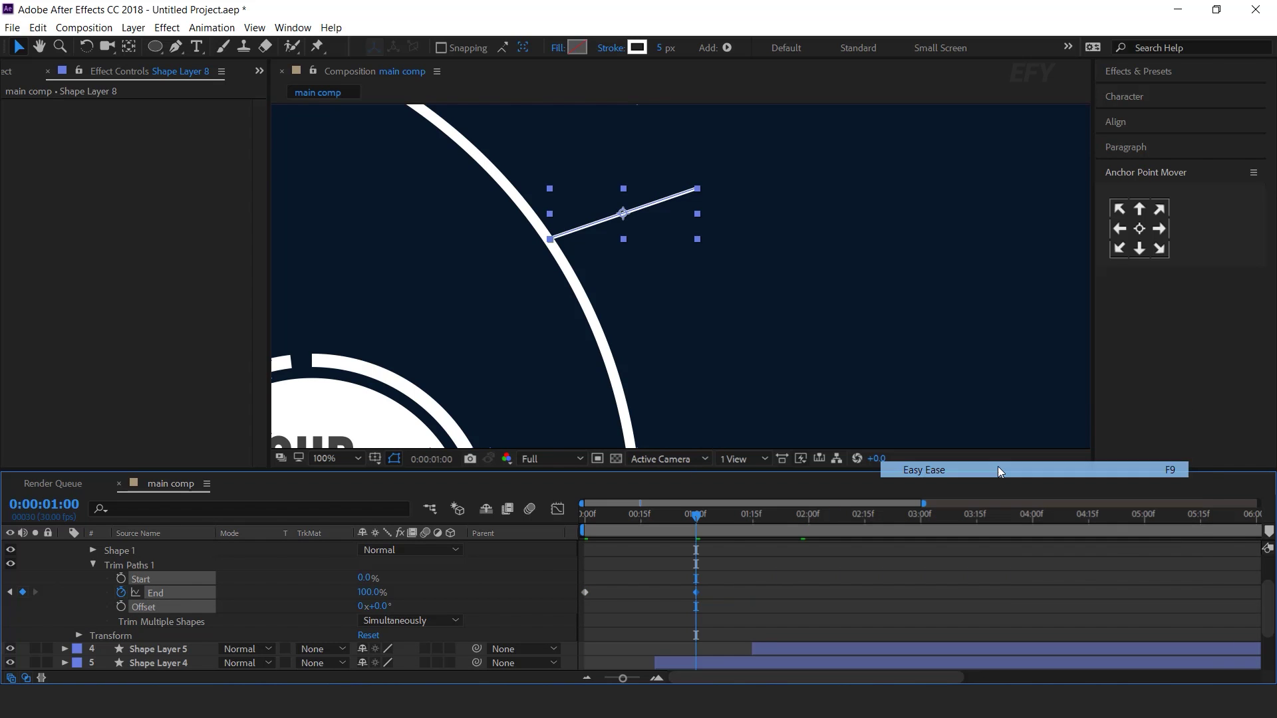
pyautogui.hotkey('shift', 'F3')
pyautogui.moveTo(675, 637); pyautogui.dragTo(631, 619)
pyautogui.click(557, 510)
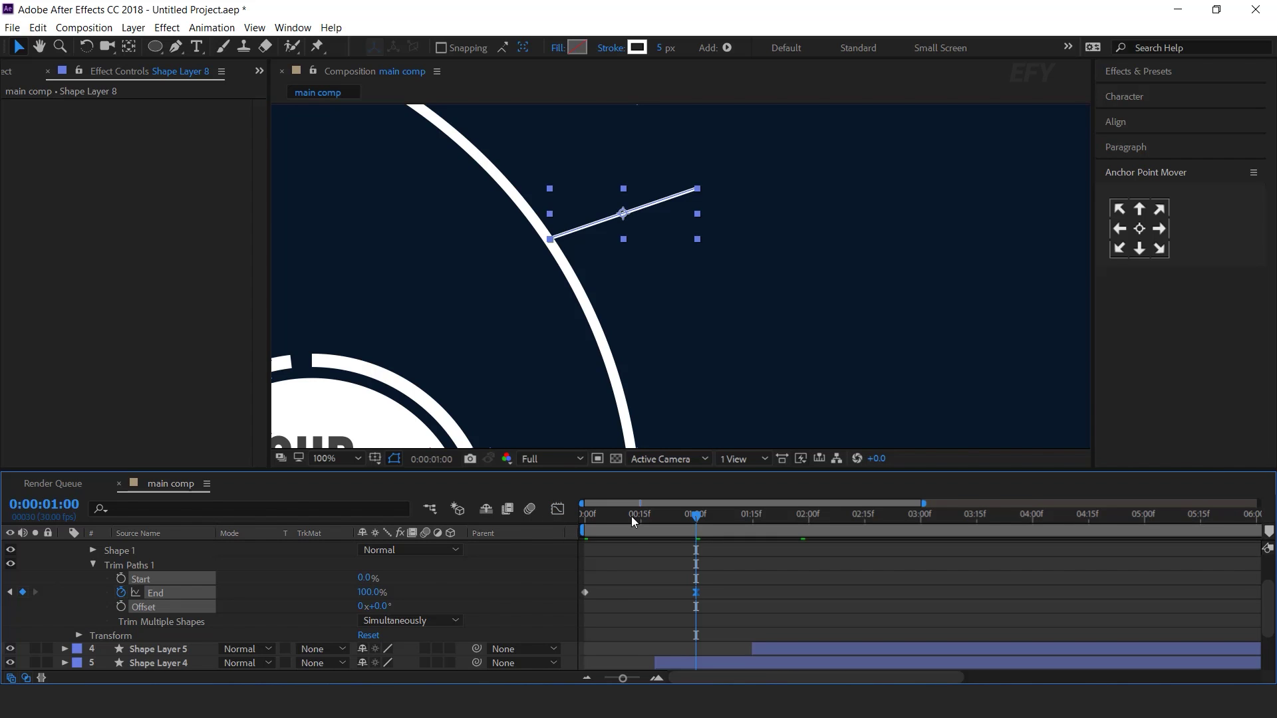
# Preview the line's growth and move its last End keyframe earlier to about 0:22
pyautogui.press('Home')
pyautogui.press('space')
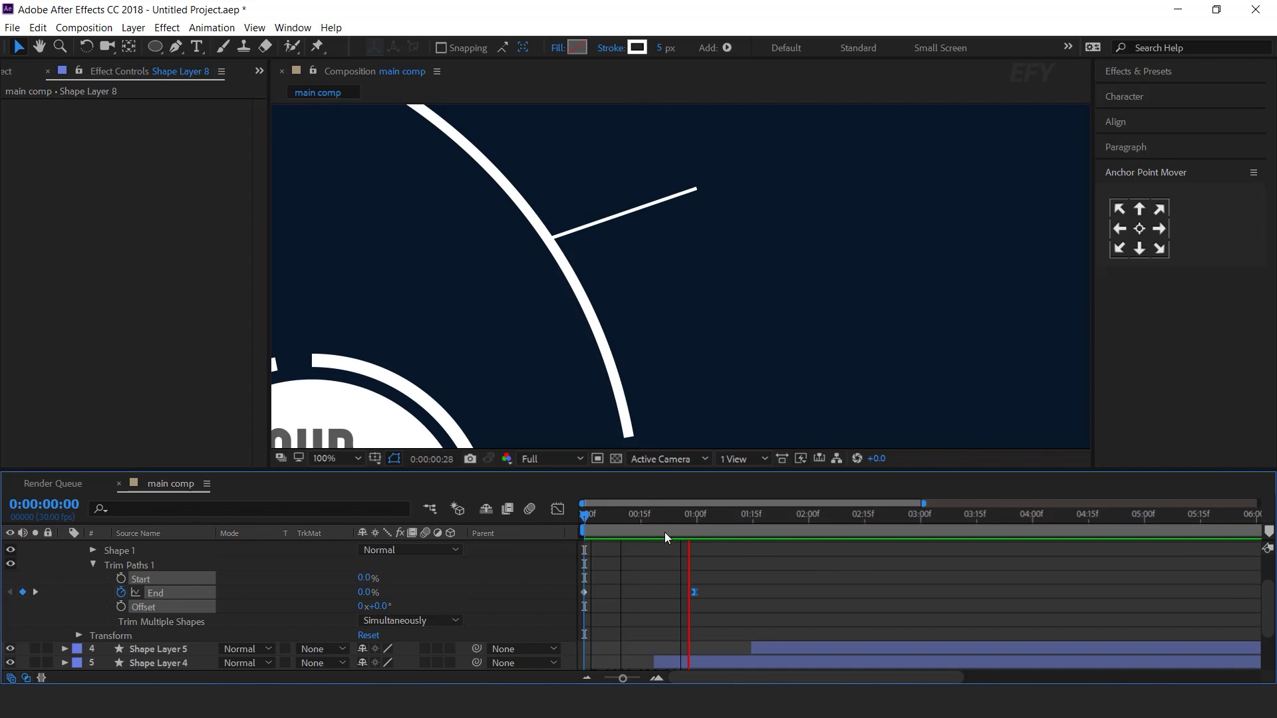
pyautogui.click(677, 516)
pyautogui.scroll(2, 105, 596)
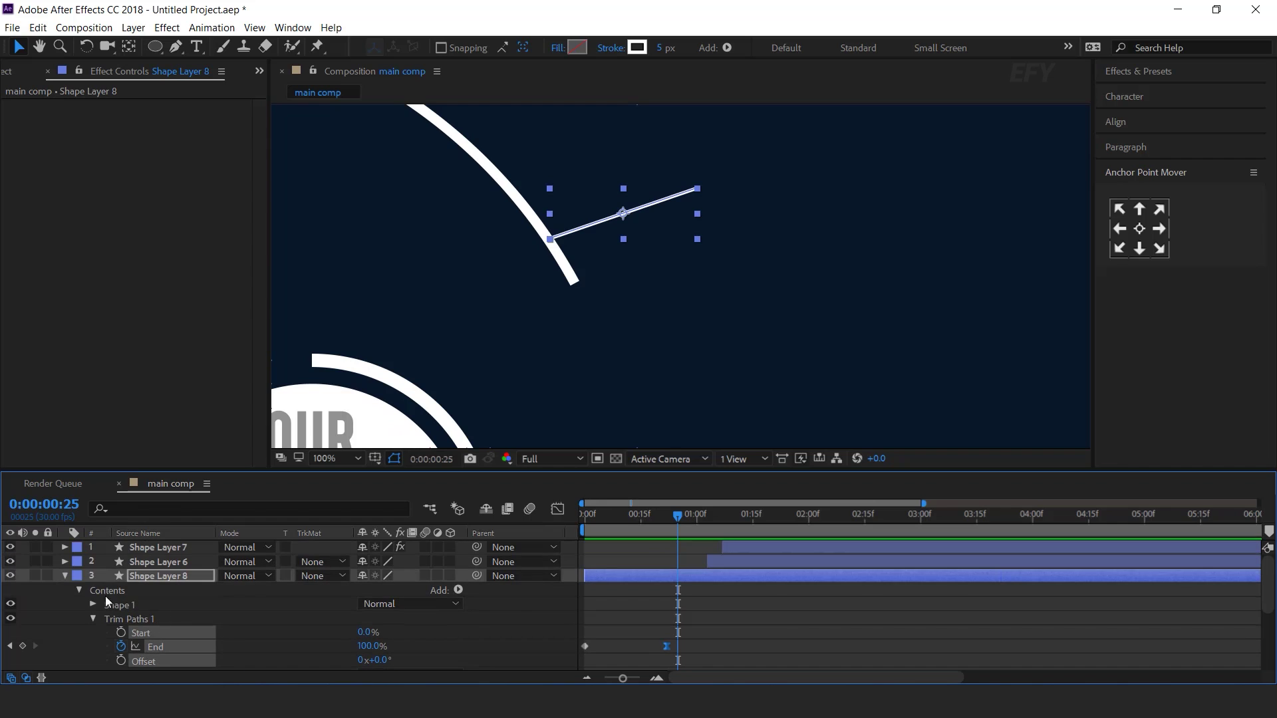
pyautogui.click(65, 576)
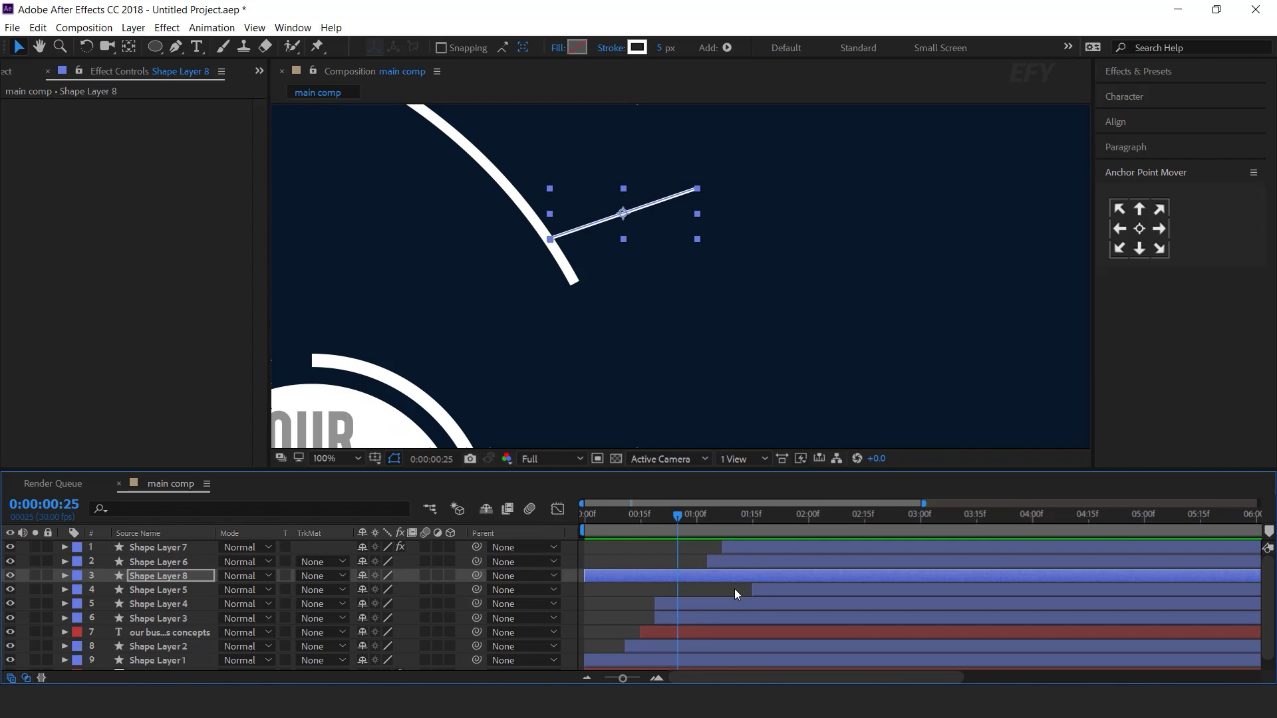
# Shift the slanted line's layer to start at about 1:14 and check its timing against the purple circle
pyautogui.moveTo(650, 577); pyautogui.dragTo(721, 576)
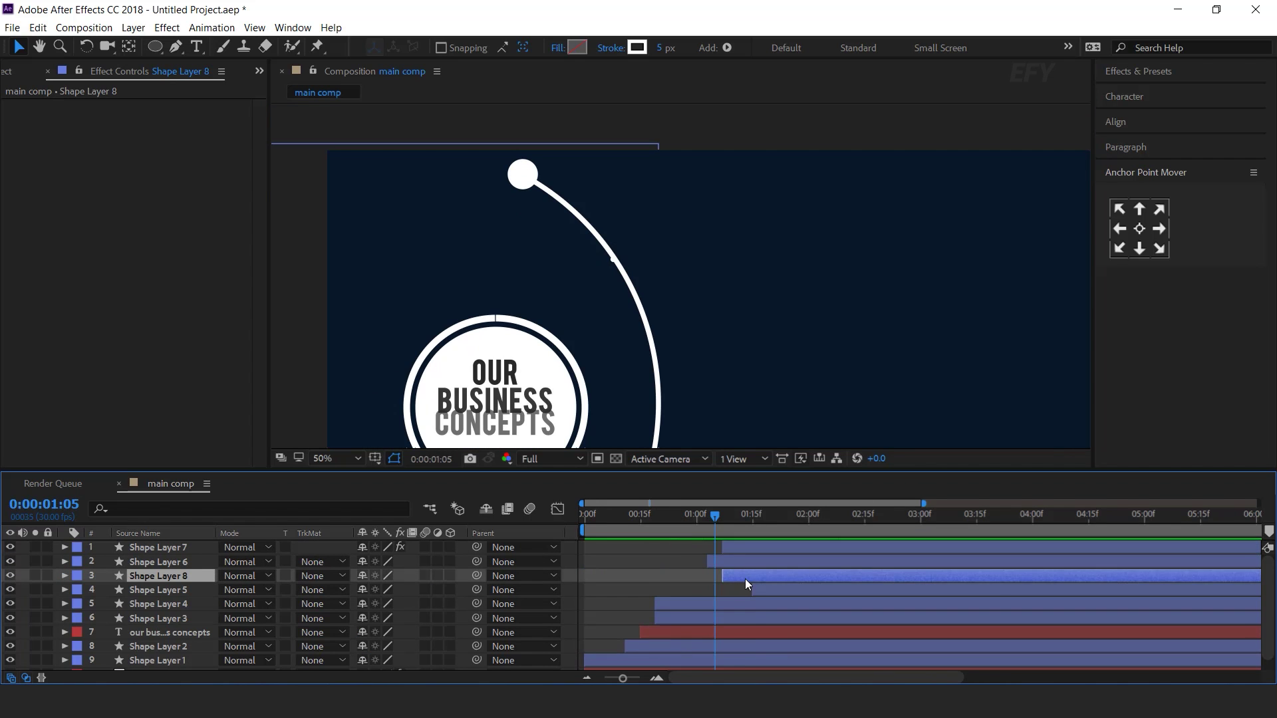
pyautogui.moveTo(785, 576); pyautogui.dragTo(800, 571)
pyautogui.click(708, 513)
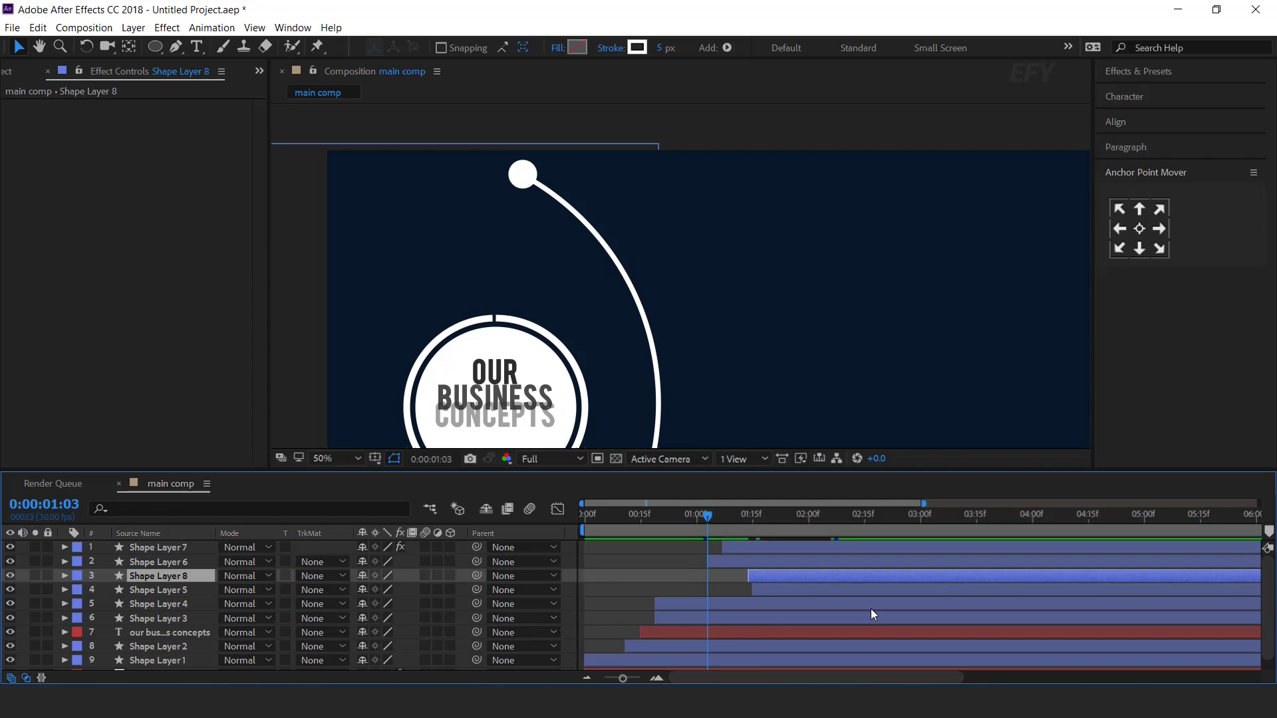
pyautogui.moveTo(745, 519); pyautogui.dragTo(836, 520)
pyautogui.click(570, 577)
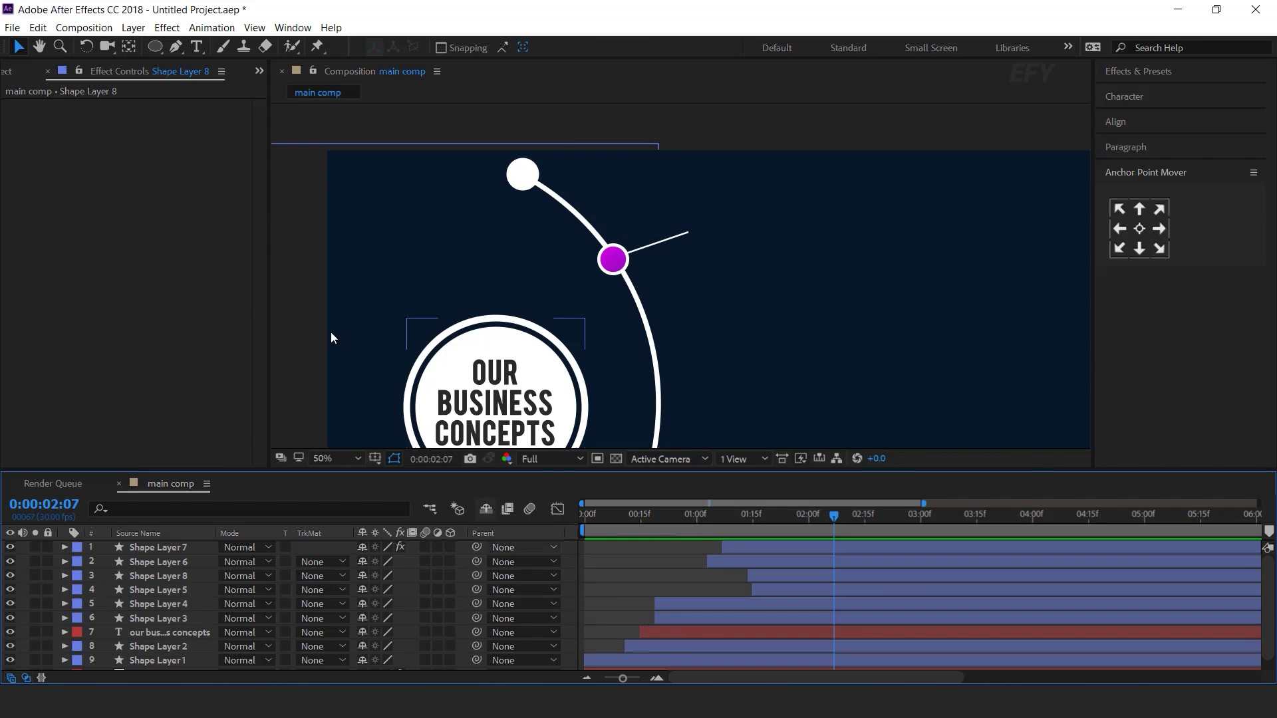
# Draw a circle with the Ellipse tool, centred on the outer end of the slanted line
pyautogui.click(157, 46)
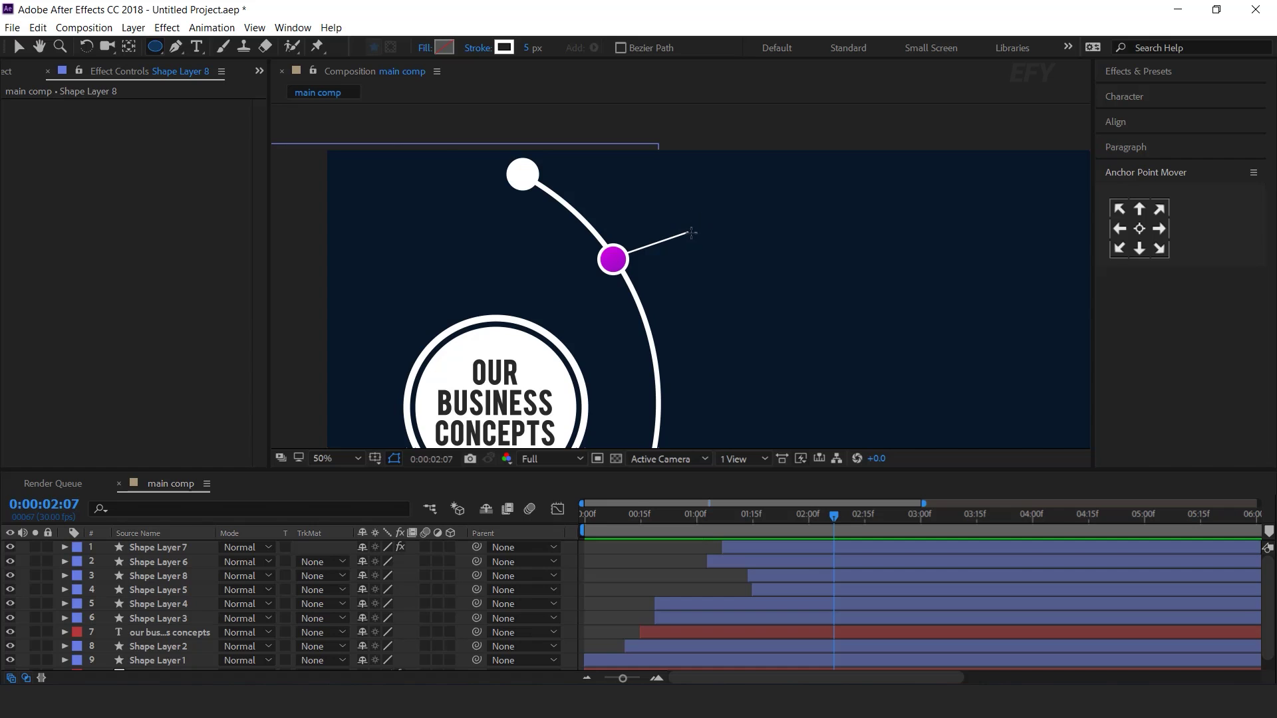
pyautogui.scroll(2, 692, 233)
pyautogui.moveTo(652, 278); pyautogui.dragTo(692, 303)
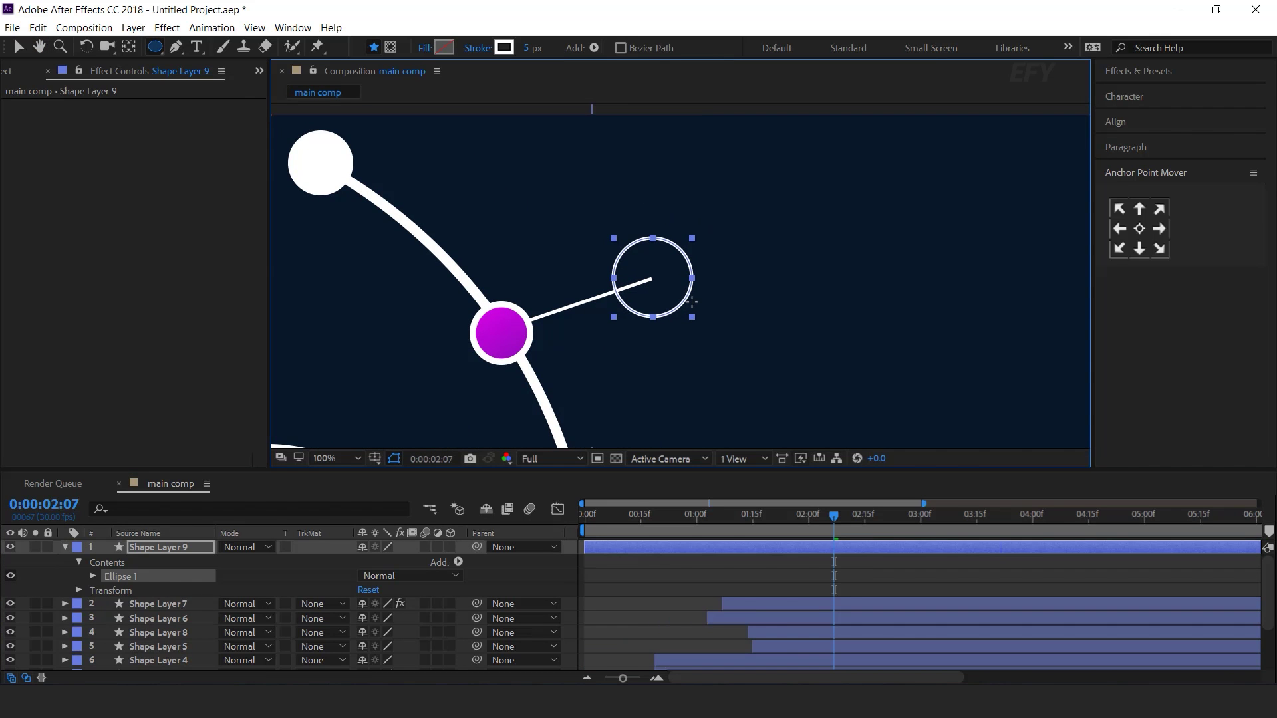
# Remove the new circle's stroke and give it a solid white fill
pyautogui.click(479, 49)
pyautogui.click(200, 112)
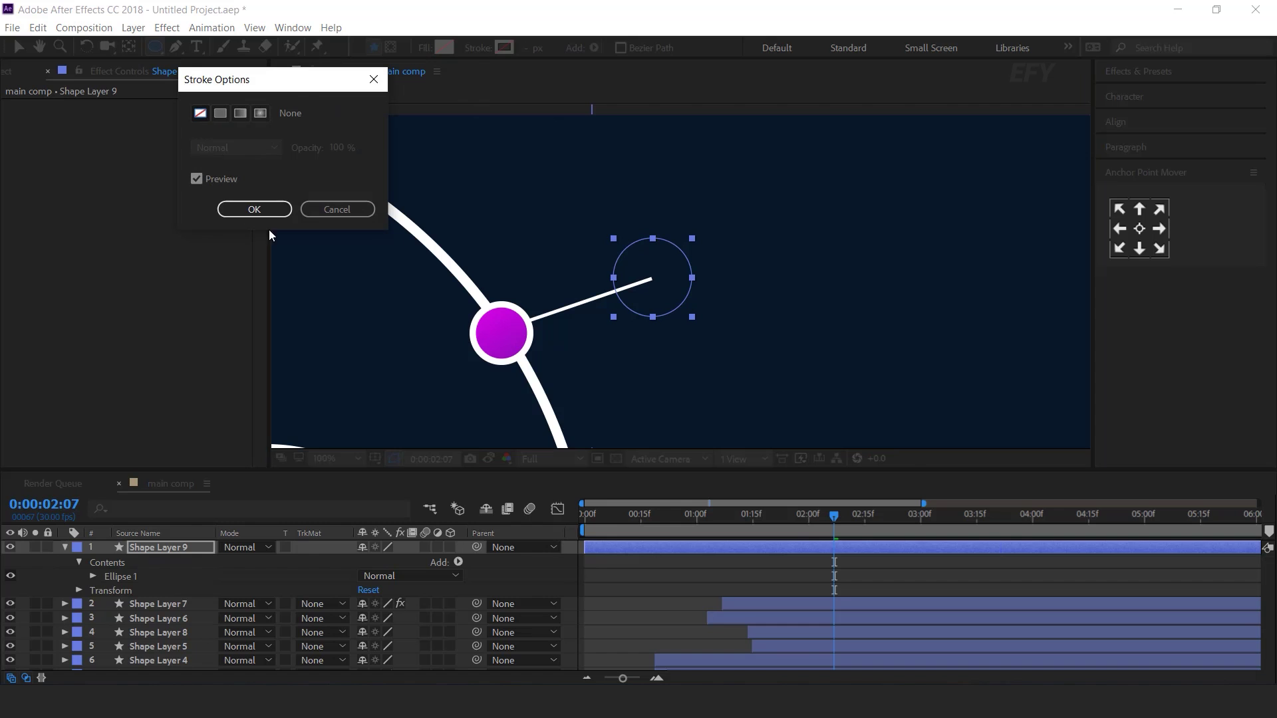
pyautogui.click(263, 209)
pyautogui.click(444, 47)
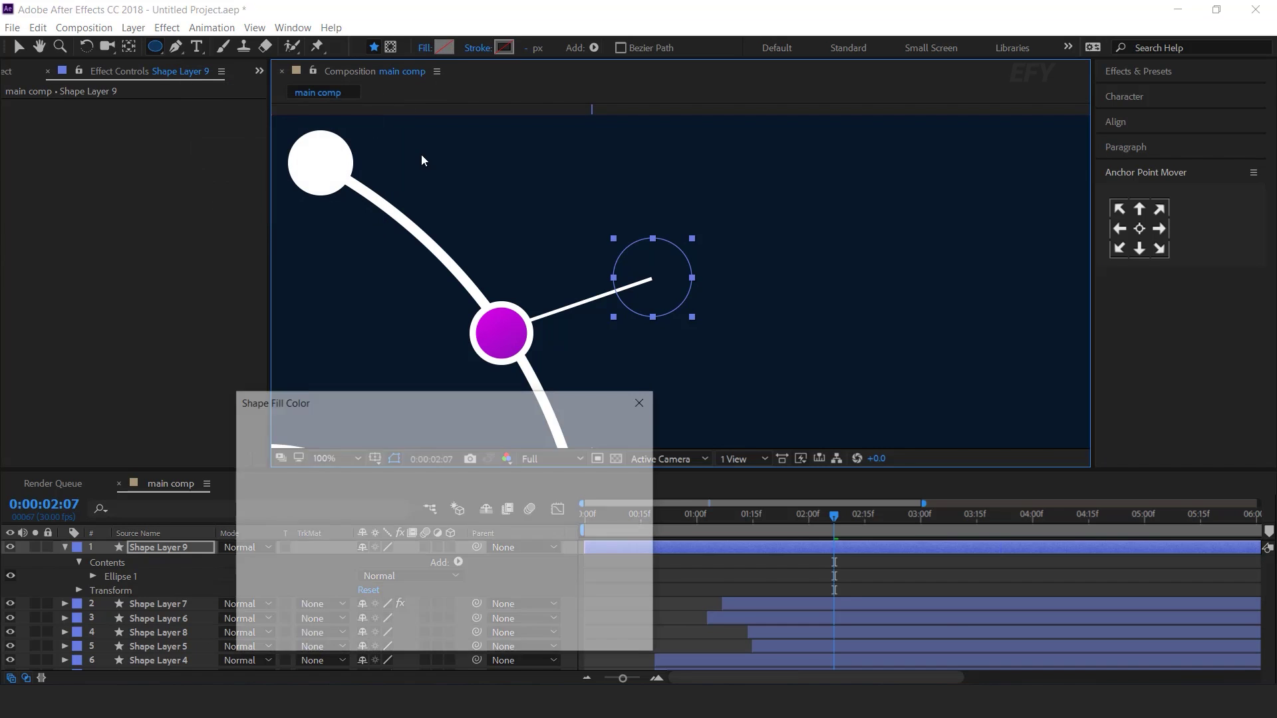
pyautogui.click(607, 431)
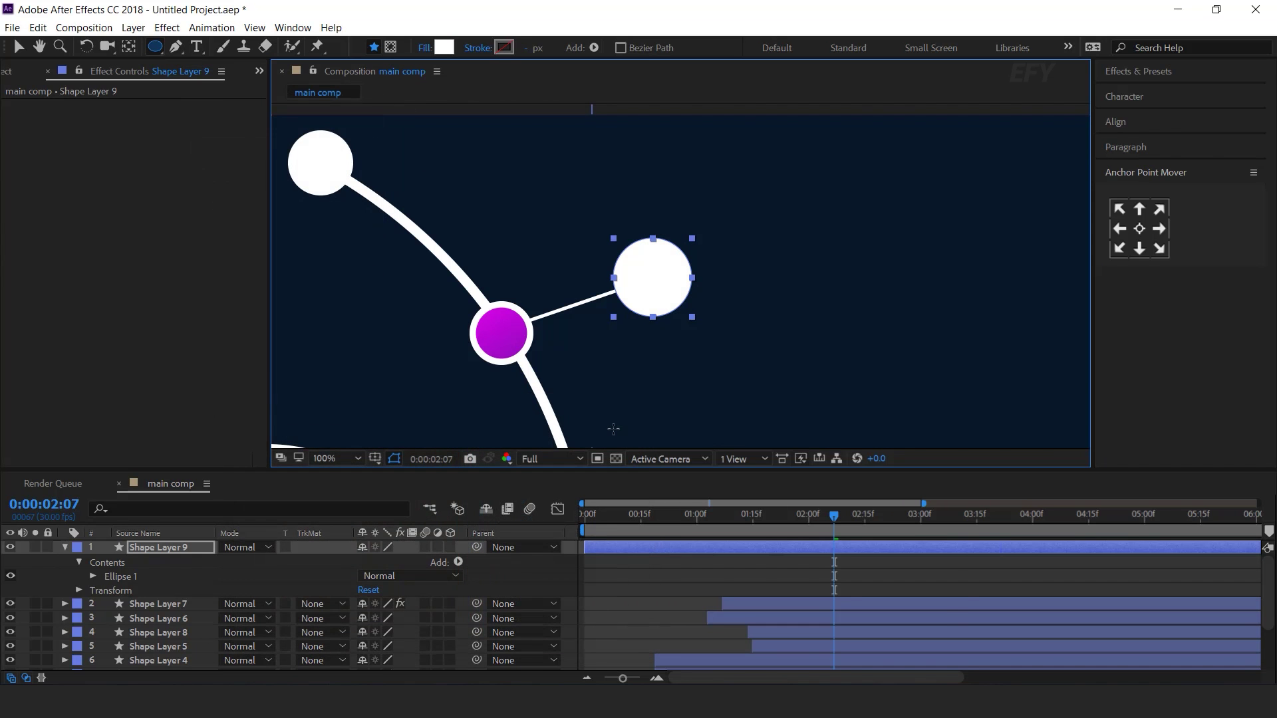
# Keyframe the new white circle's Scale from 0% at 0:00 to 100% at 1:00
pyautogui.press('v')
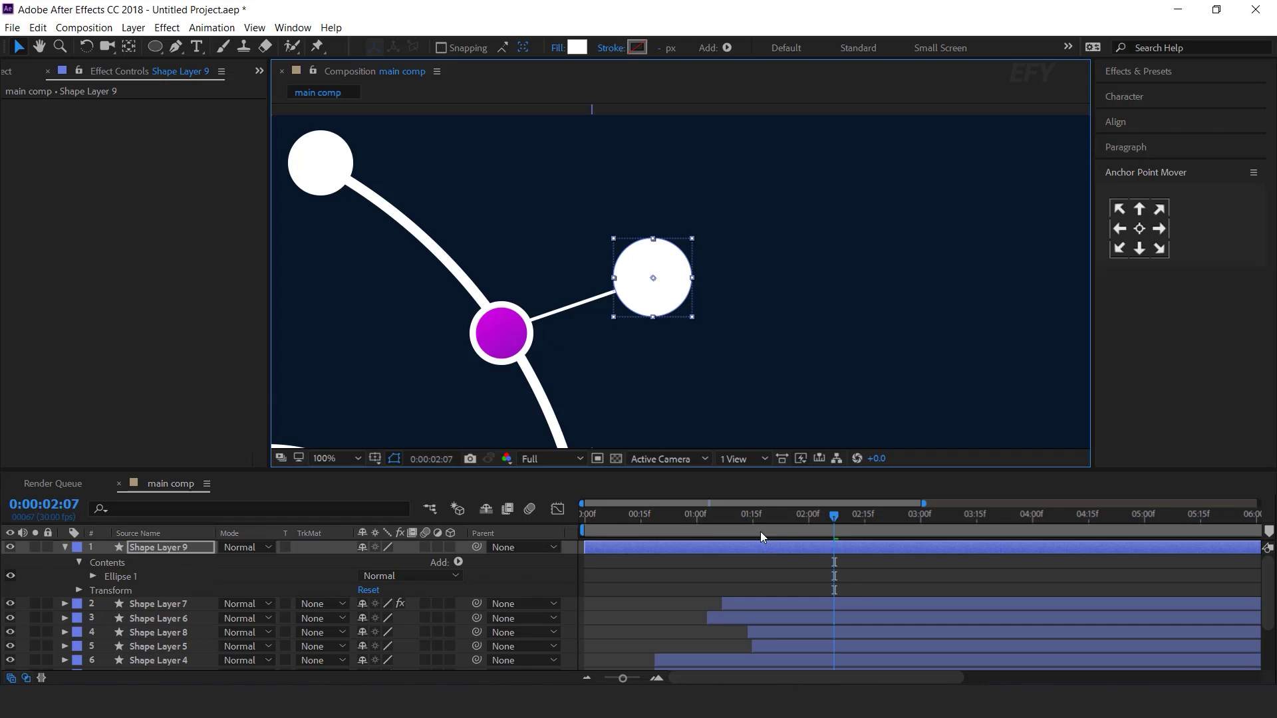
pyautogui.click(697, 518)
pyautogui.press('s')
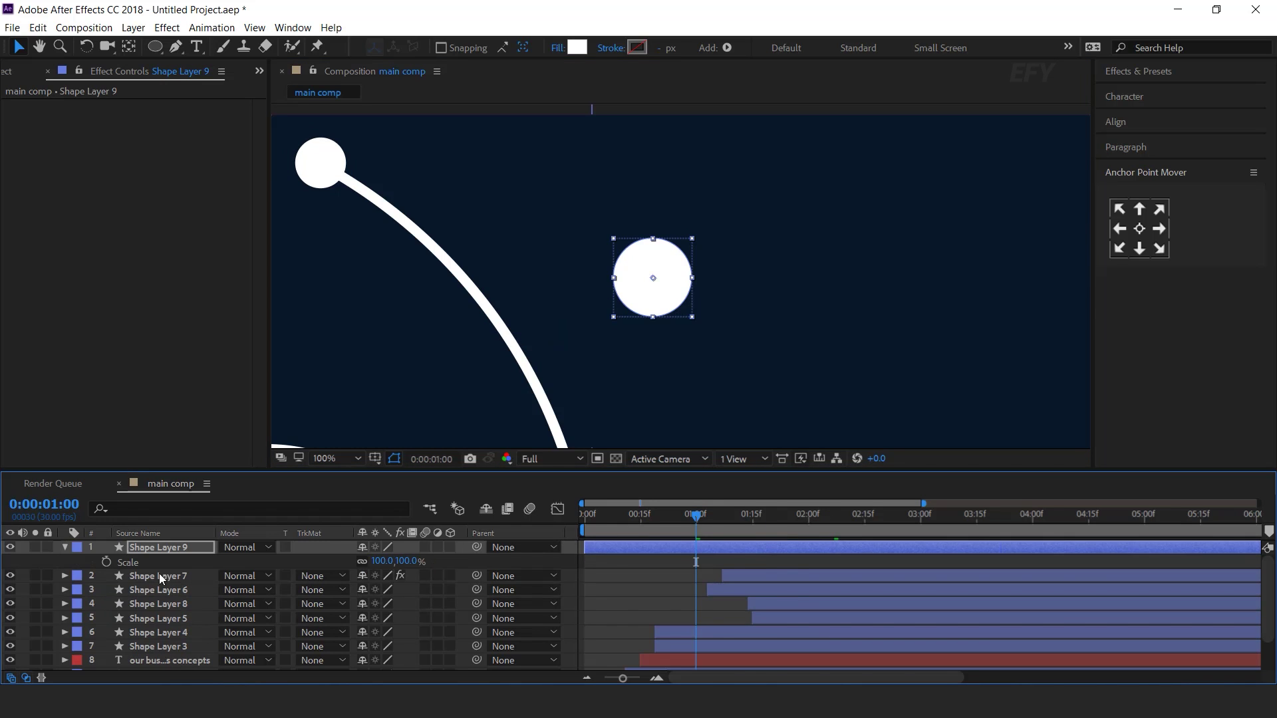
pyautogui.click(107, 562)
pyautogui.moveTo(695, 516); pyautogui.dragTo(526, 521)
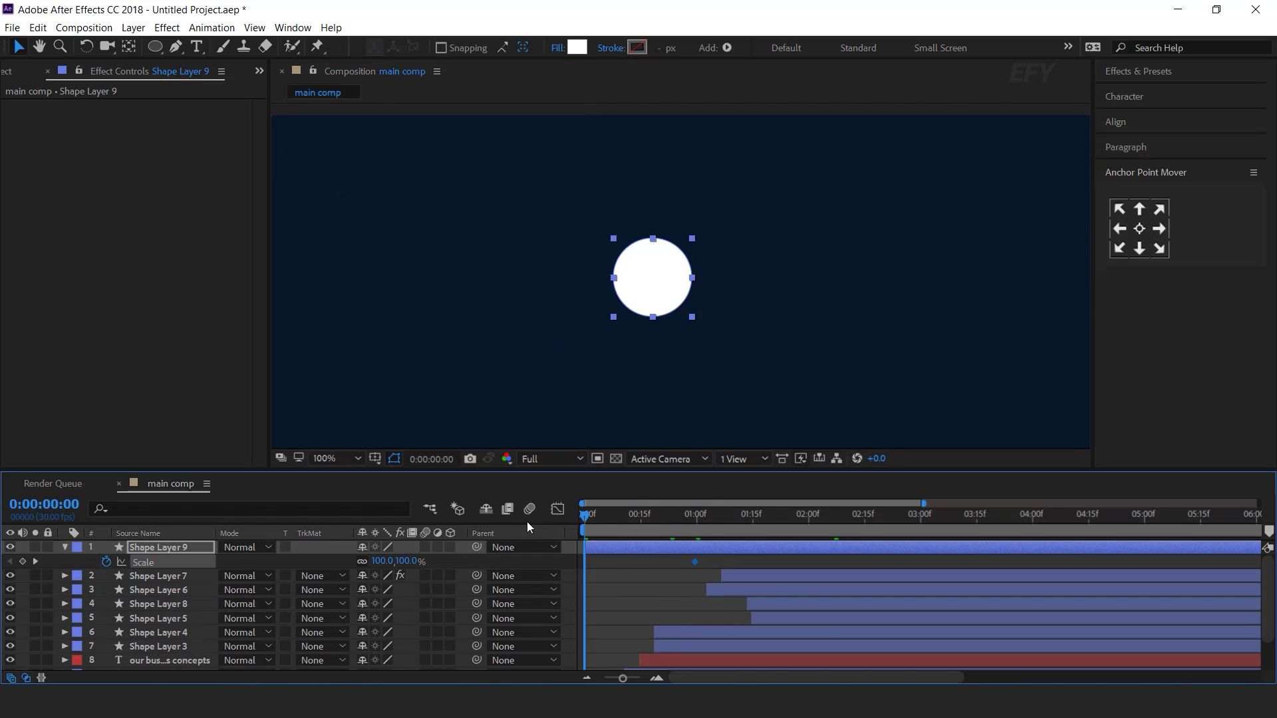
pyautogui.click(405, 561)
pyautogui.write('0')
pyautogui.press('Return')
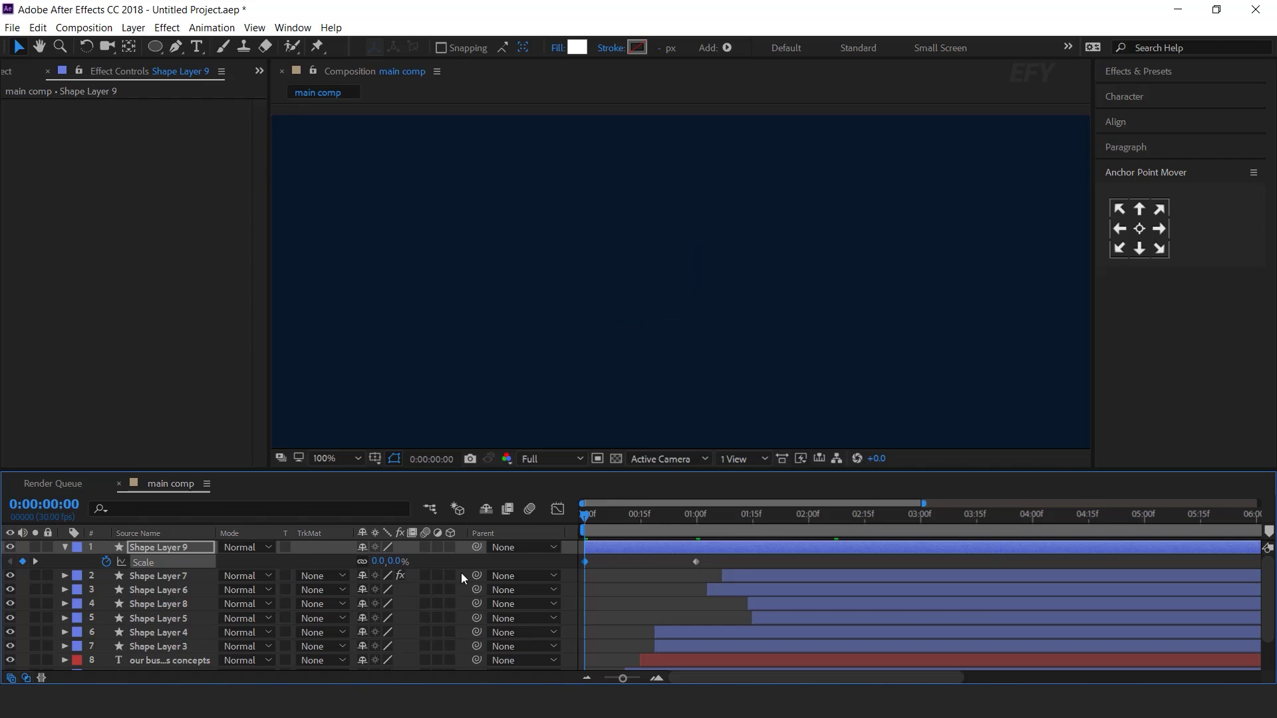
# Apply Easy Ease to the circle's 100% Scale keyframe and reshape its curve in the Graph Editor
pyautogui.rightClick(697, 562)
pyautogui.moveTo(777, 552)
pyautogui.click(1027, 440)
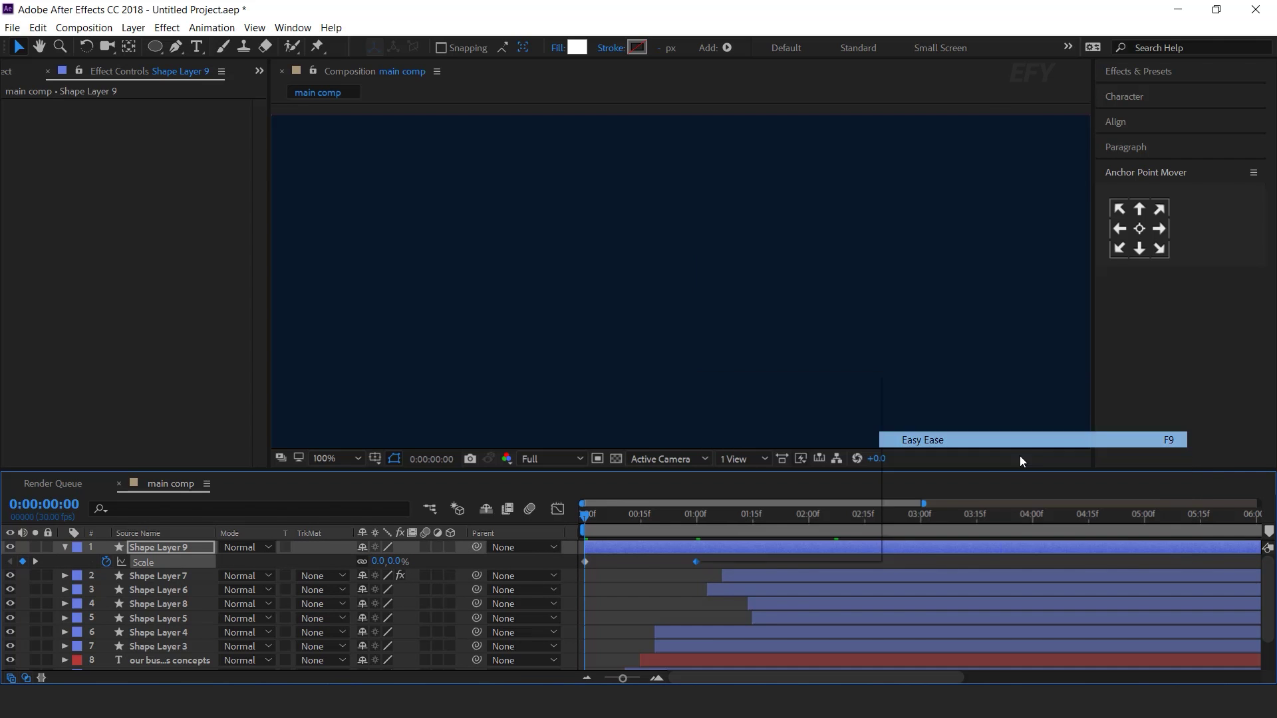
pyautogui.click(558, 509)
pyautogui.moveTo(679, 638); pyautogui.dragTo(658, 637)
pyautogui.click(557, 509)
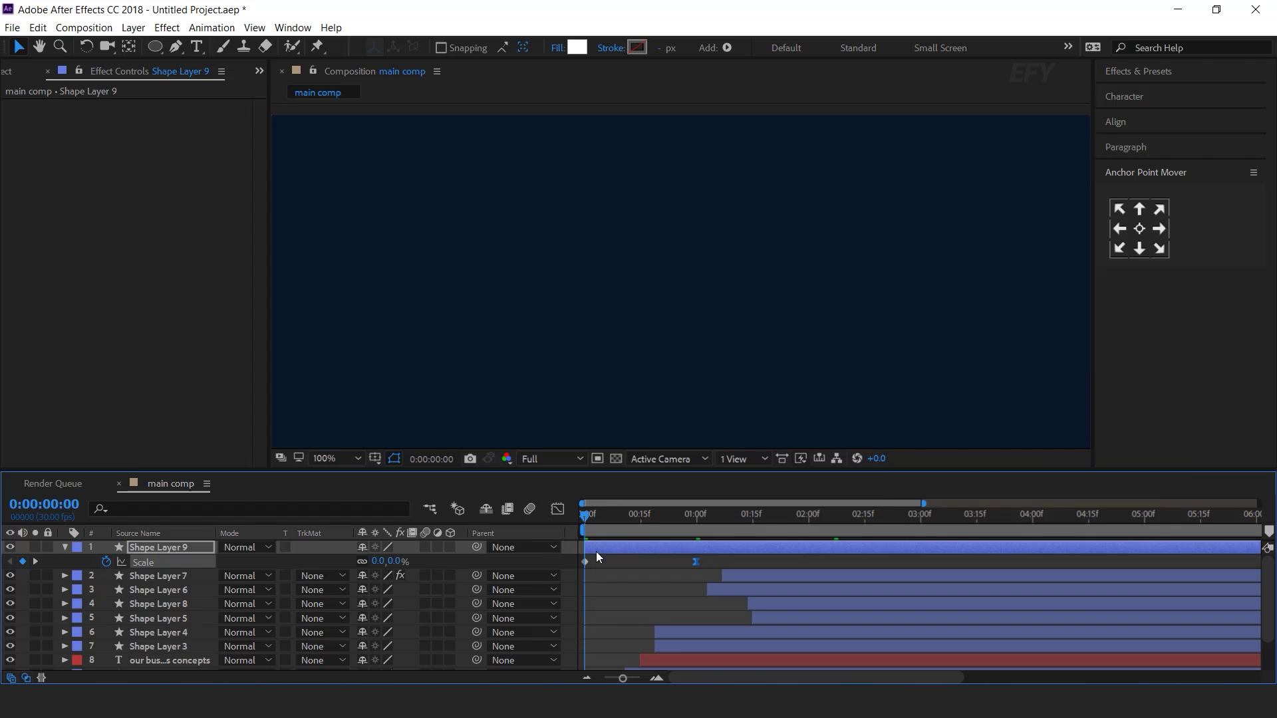
# Shift the white circle's layer to start at about 1:27, move its last Scale keyframe to about 2:22, and preview the timing
pyautogui.moveTo(665, 548); pyautogui.dragTo(819, 556)
pyautogui.press('space')
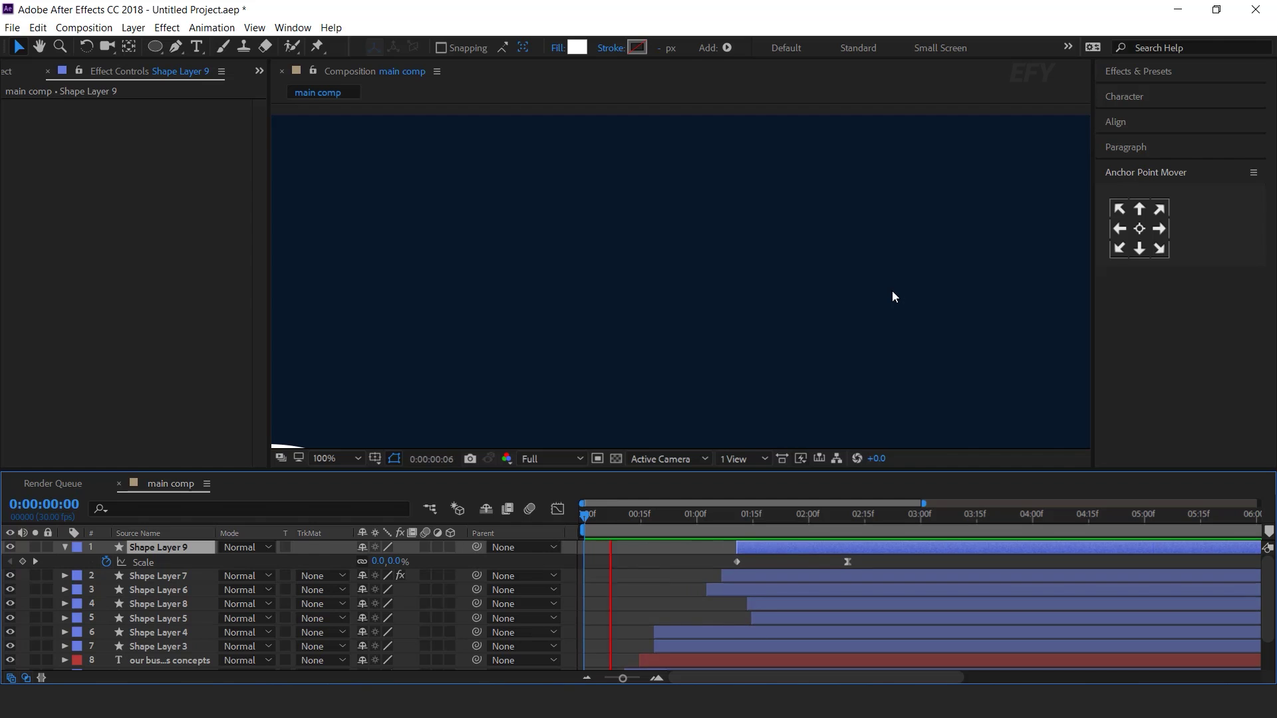
pyautogui.scroll(-1, 920, 347)
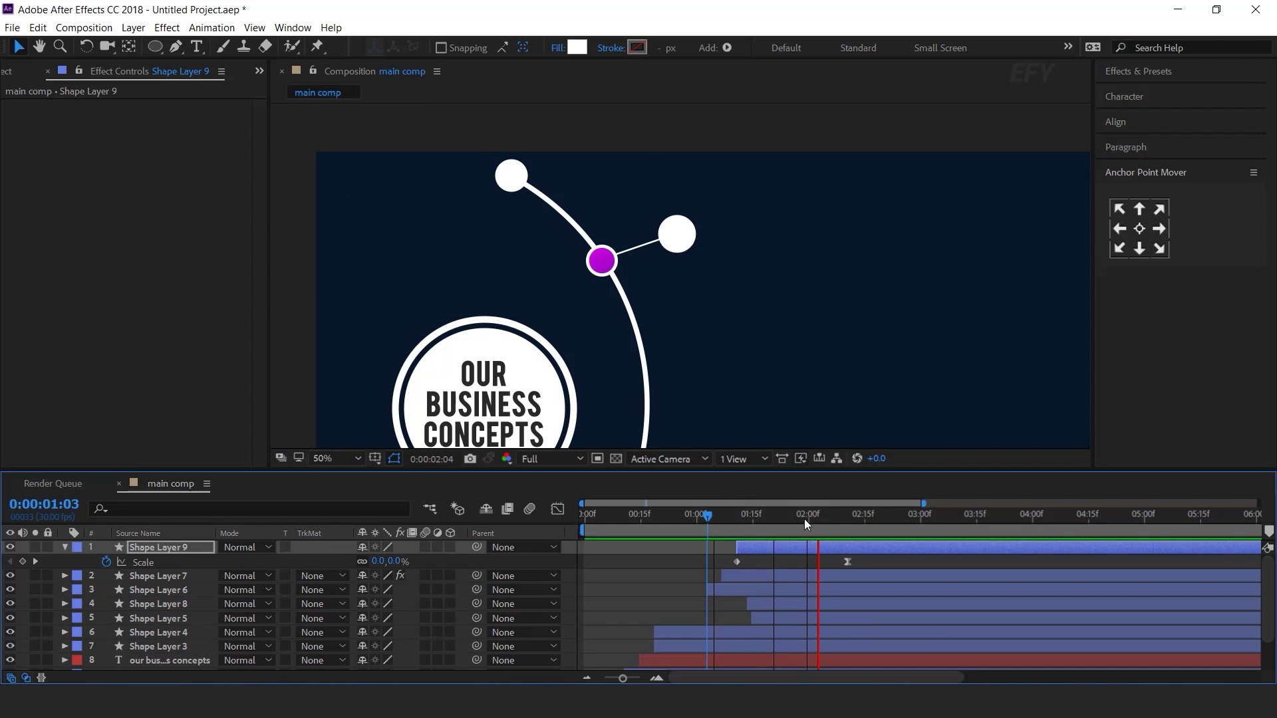
pyautogui.moveTo(772, 548); pyautogui.dragTo(832, 547)
pyautogui.moveTo(714, 517); pyautogui.dragTo(755, 522)
pyautogui.moveTo(907, 562); pyautogui.dragTo(889, 562)
pyautogui.press('space')
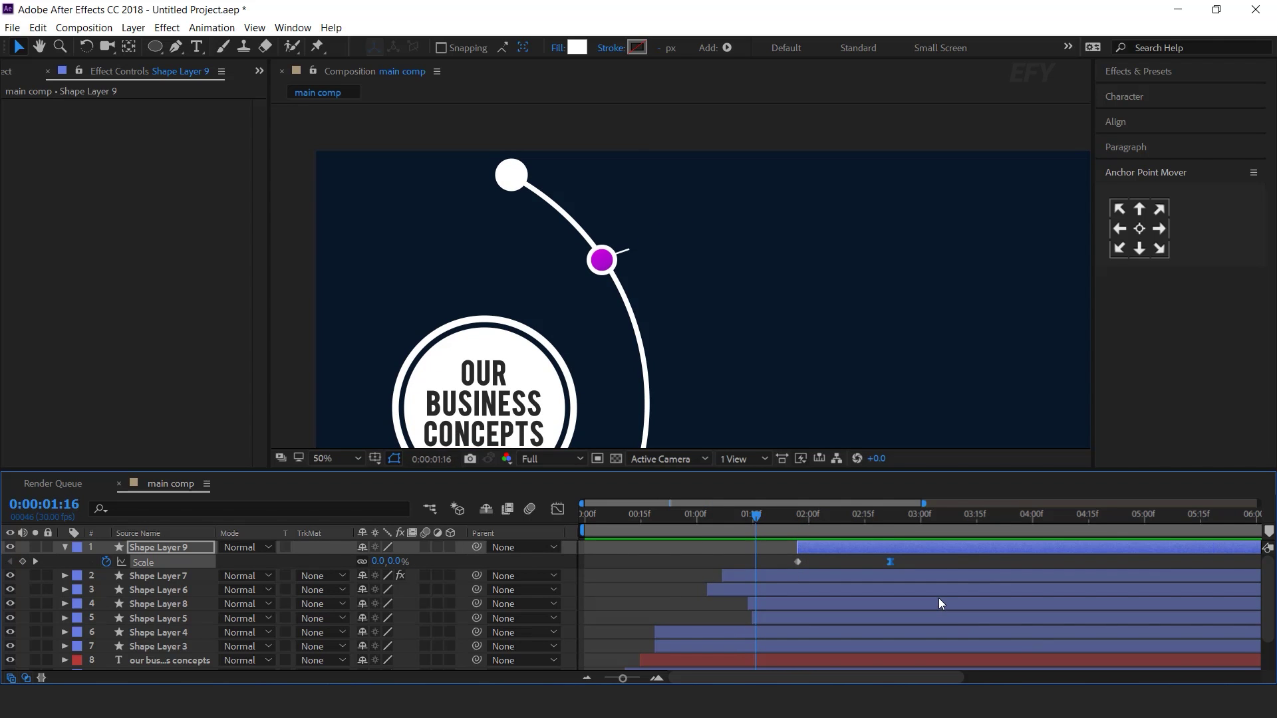
pyautogui.click(779, 516)
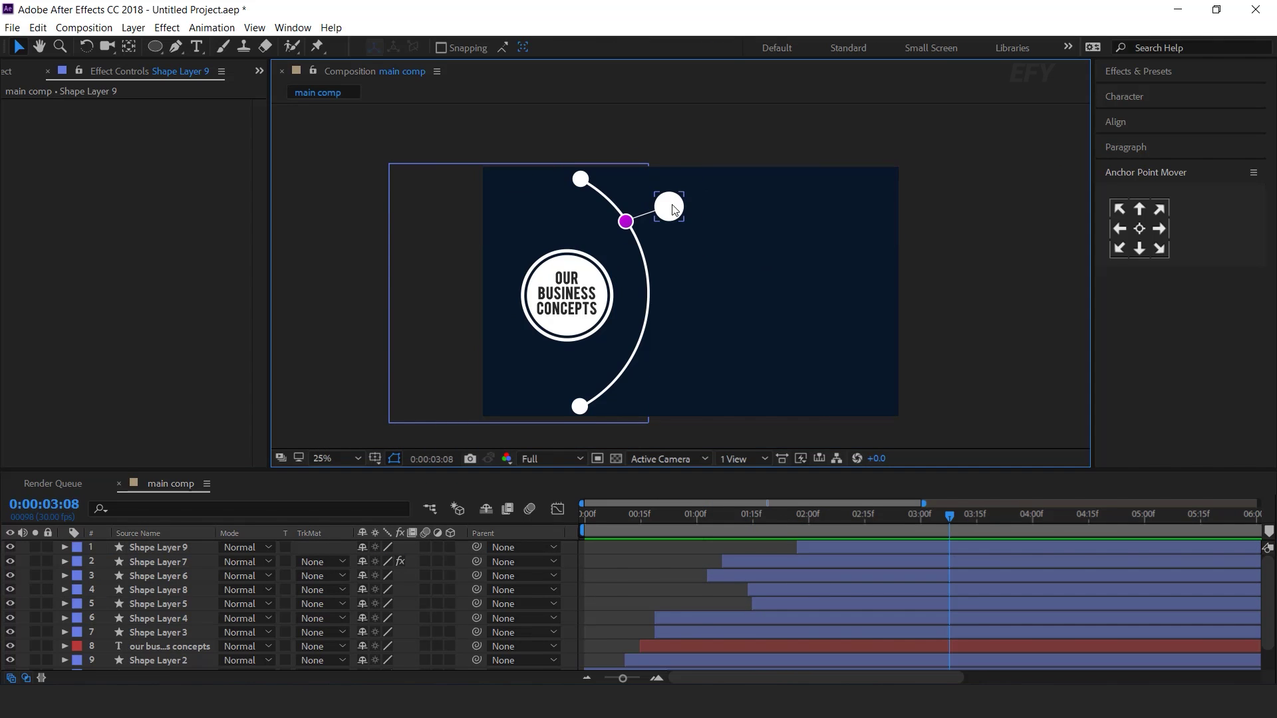
# Add the two-line text "step 01" in Bebas at 47 px, centred inside the white circle at the line's end
pyautogui.scroll(4, 673, 208)
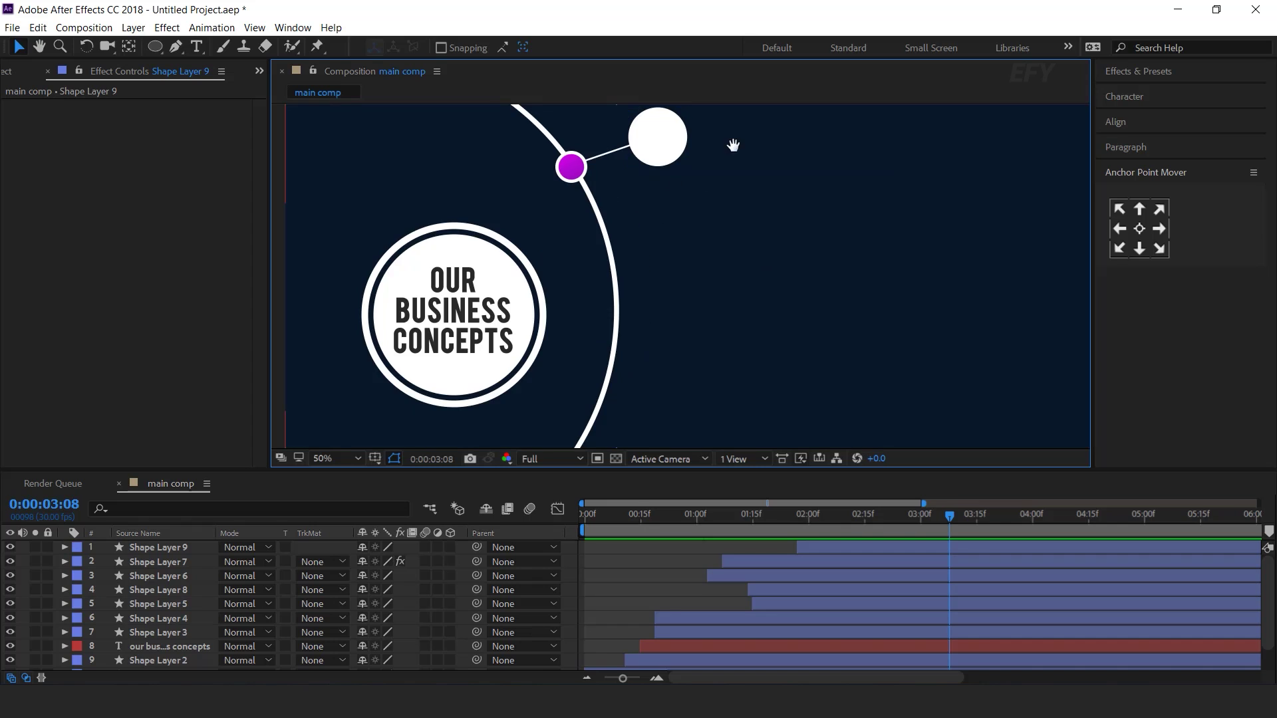
pyautogui.hotkey('ctrl', 't')
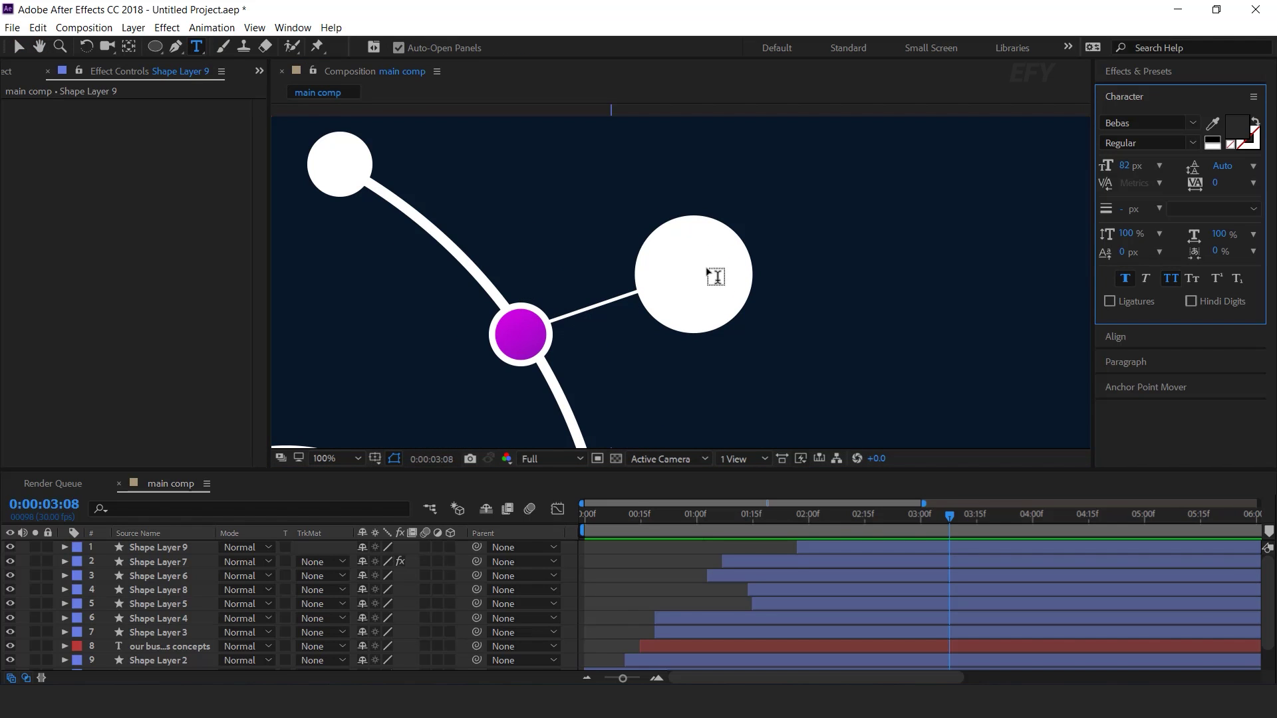
pyautogui.click(714, 276)
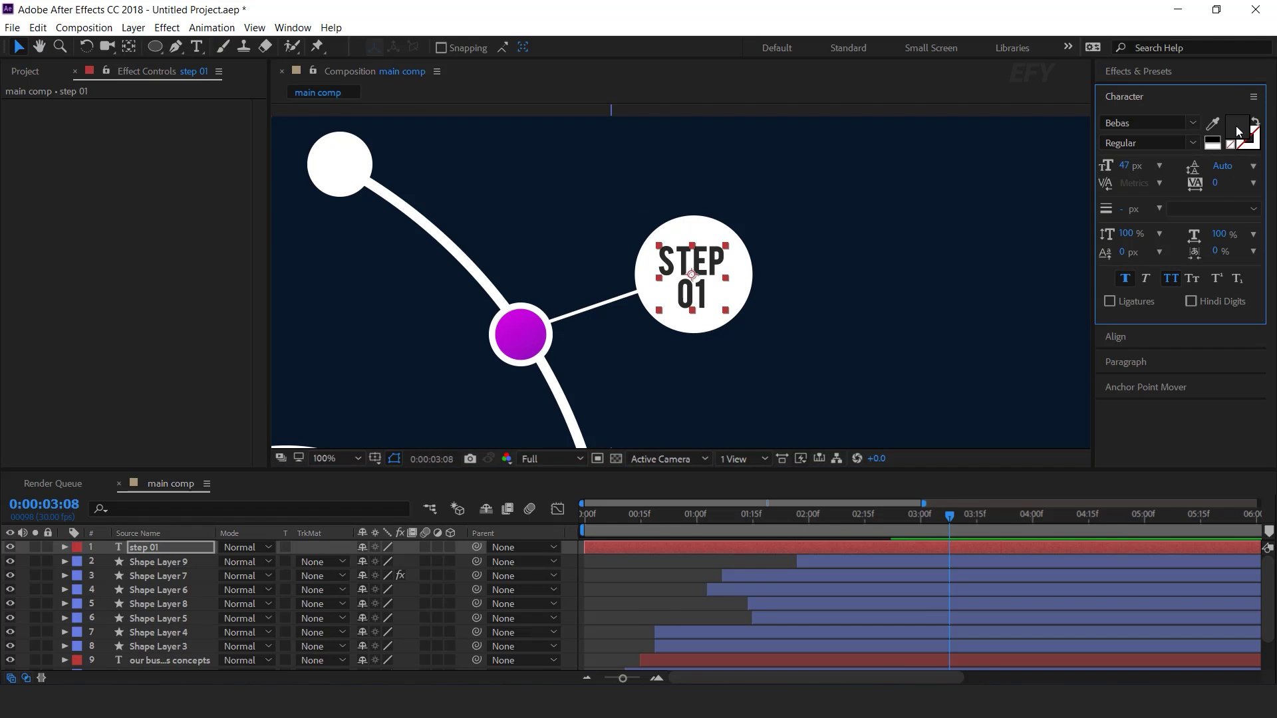
# Recolour the "step 01" text with the purple sampled from the small circle on the arc
pyautogui.click(1235, 126)
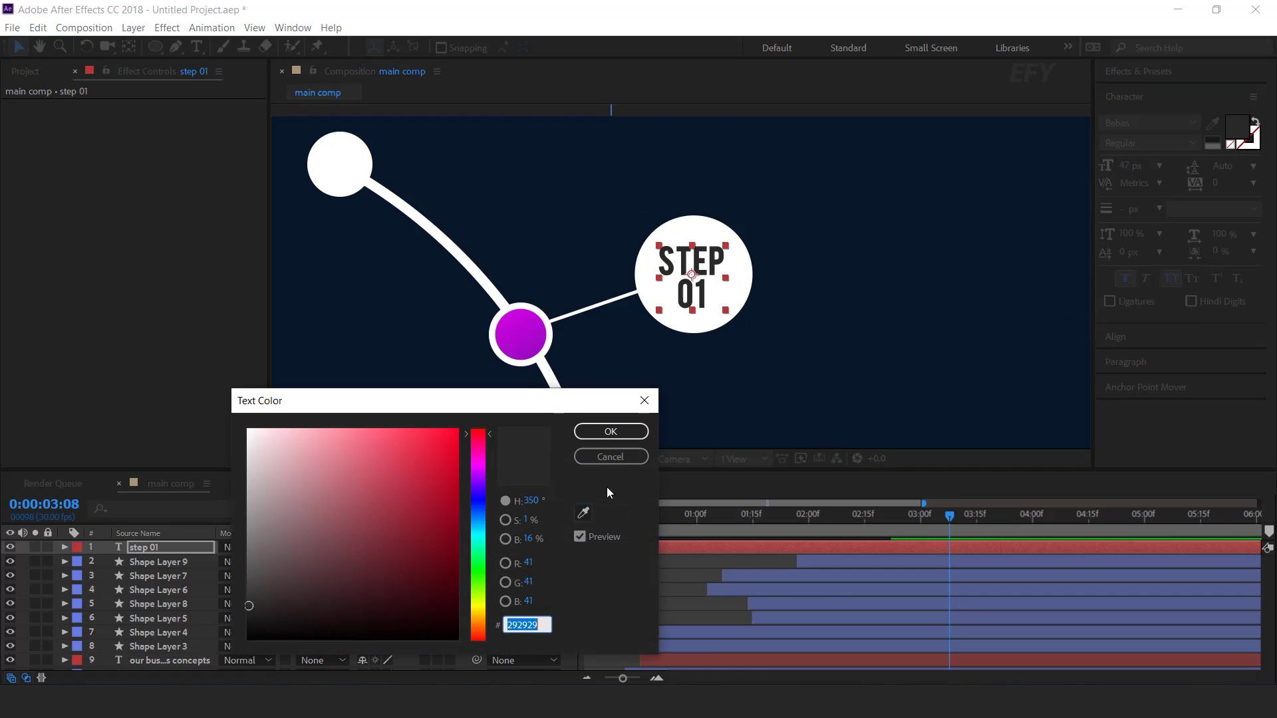
pyautogui.click(536, 338)
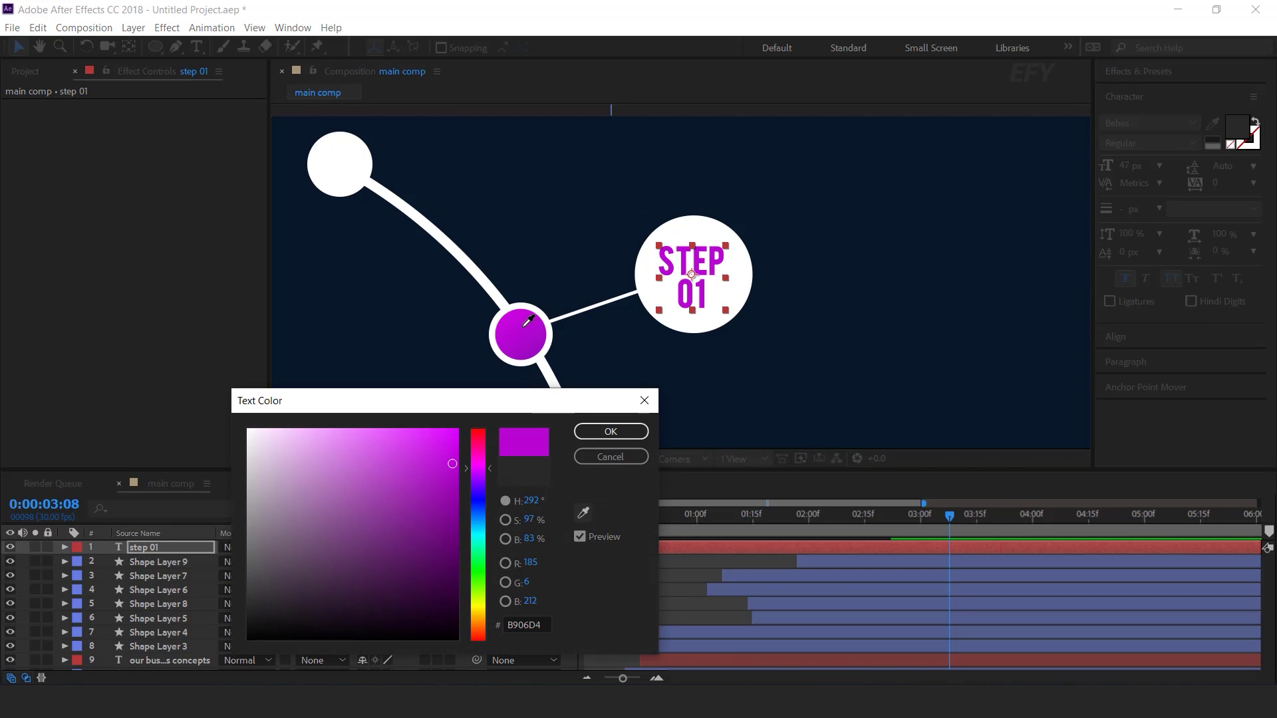
pyautogui.click(620, 432)
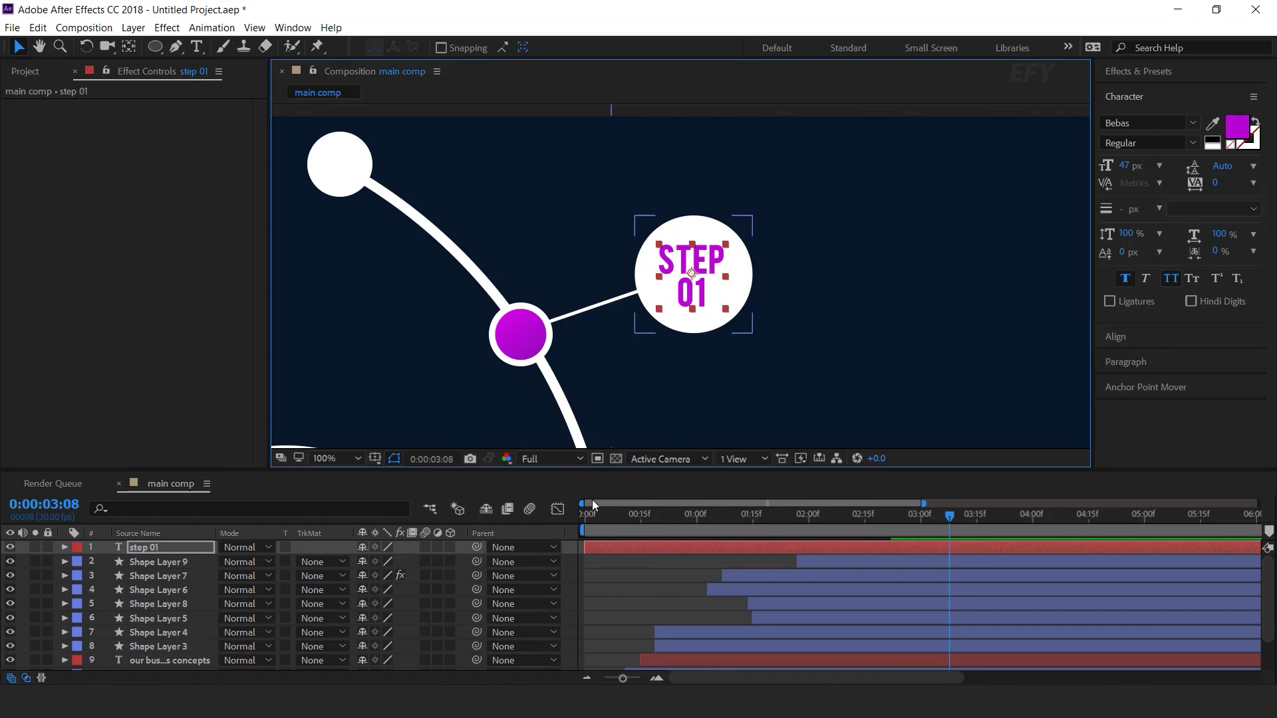
# Add a text animator with Position and Opacity properties to the "step 01" layer
pyautogui.click(170, 548)
pyautogui.click(64, 547)
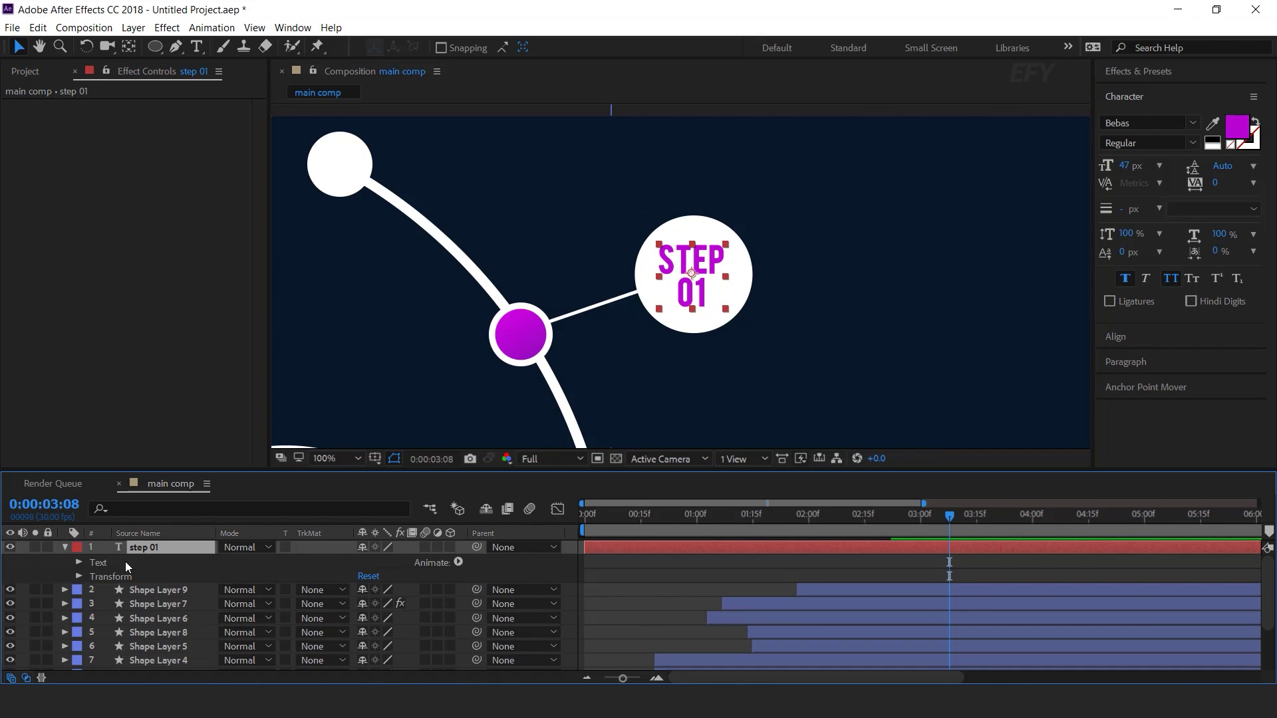
pyautogui.click(458, 562)
pyautogui.click(505, 305)
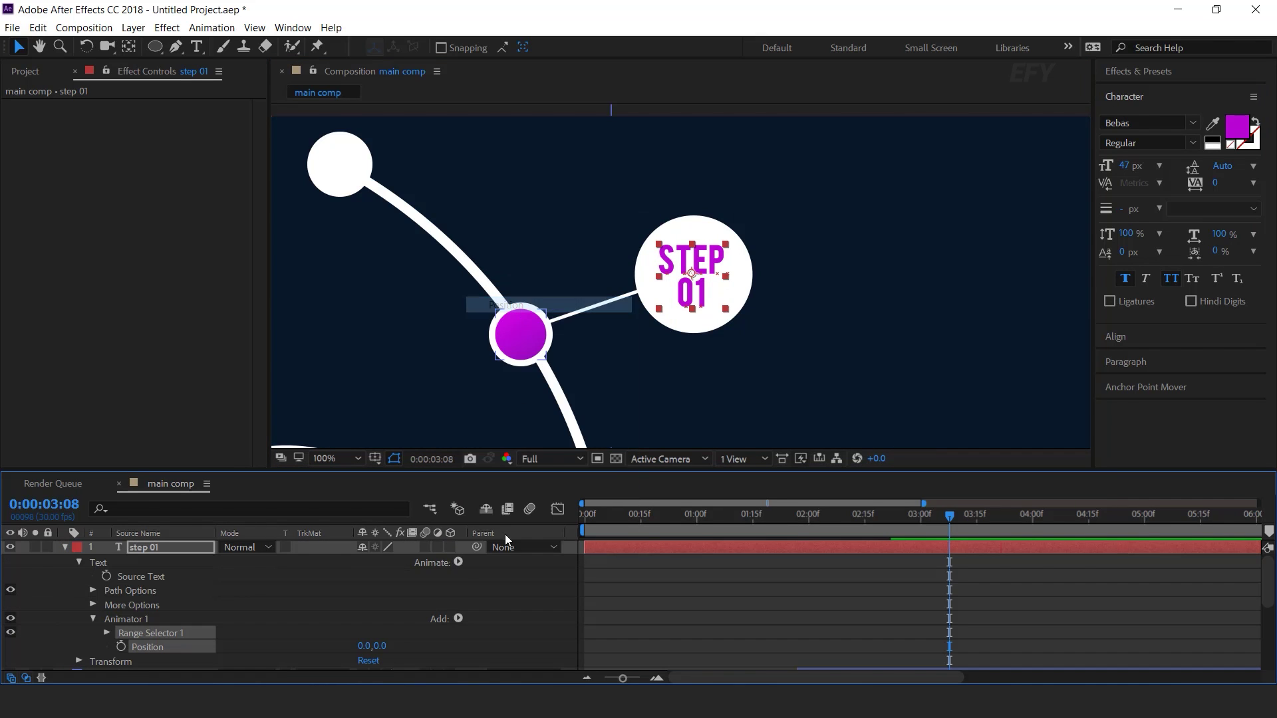
pyautogui.click(457, 562)
pyautogui.click(512, 369)
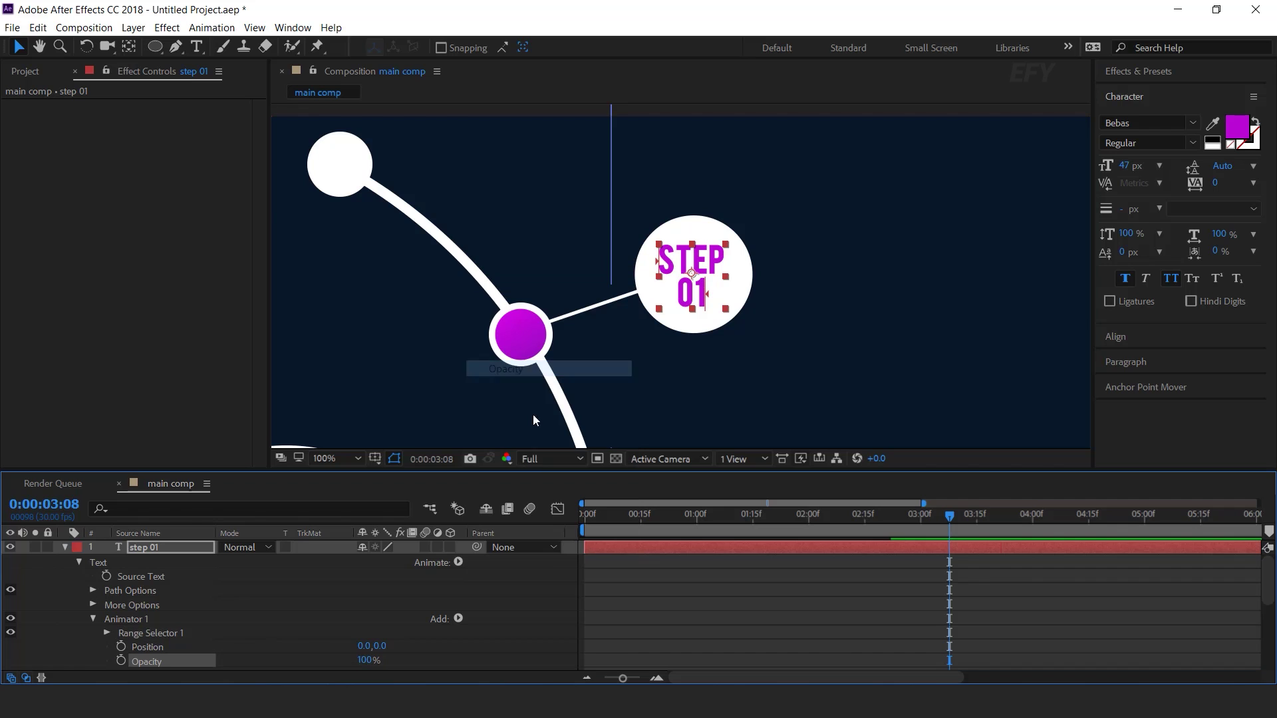
# Set the "step 01" text animator's Position to 0, -50 and its Opacity to 0%
pyautogui.click(590, 517)
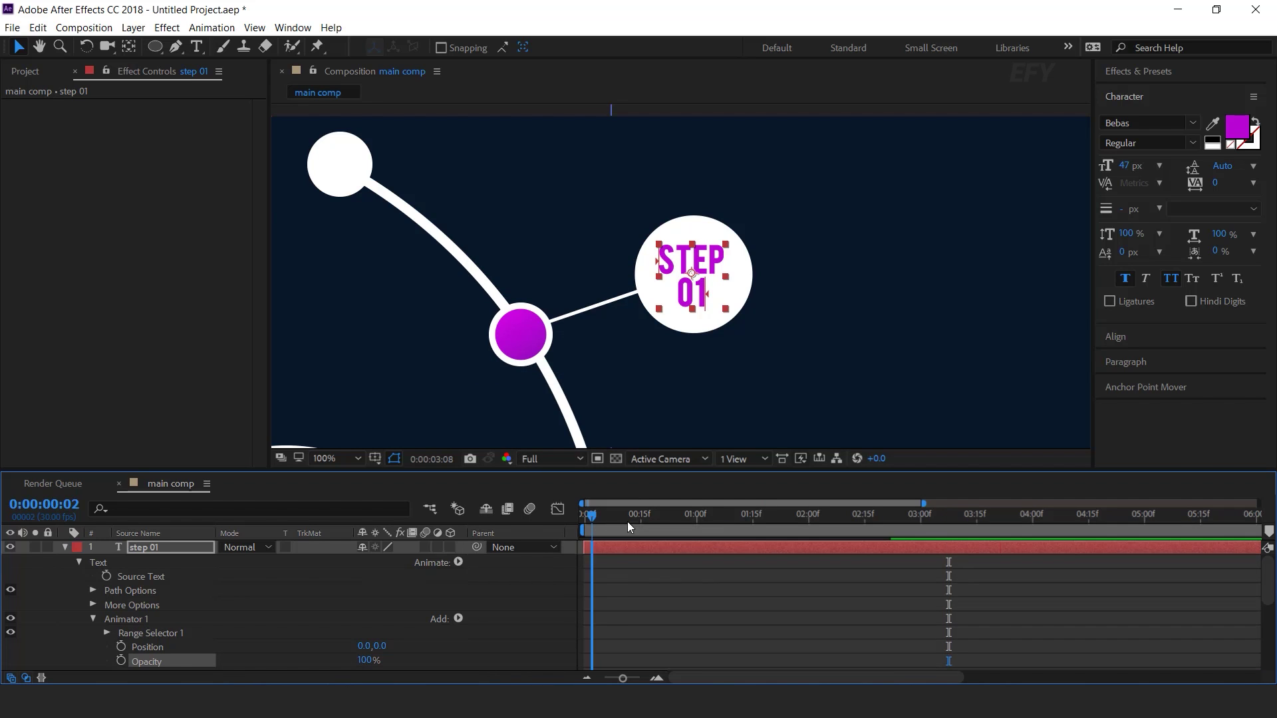
pyautogui.moveTo(628, 521); pyautogui.dragTo(697, 525)
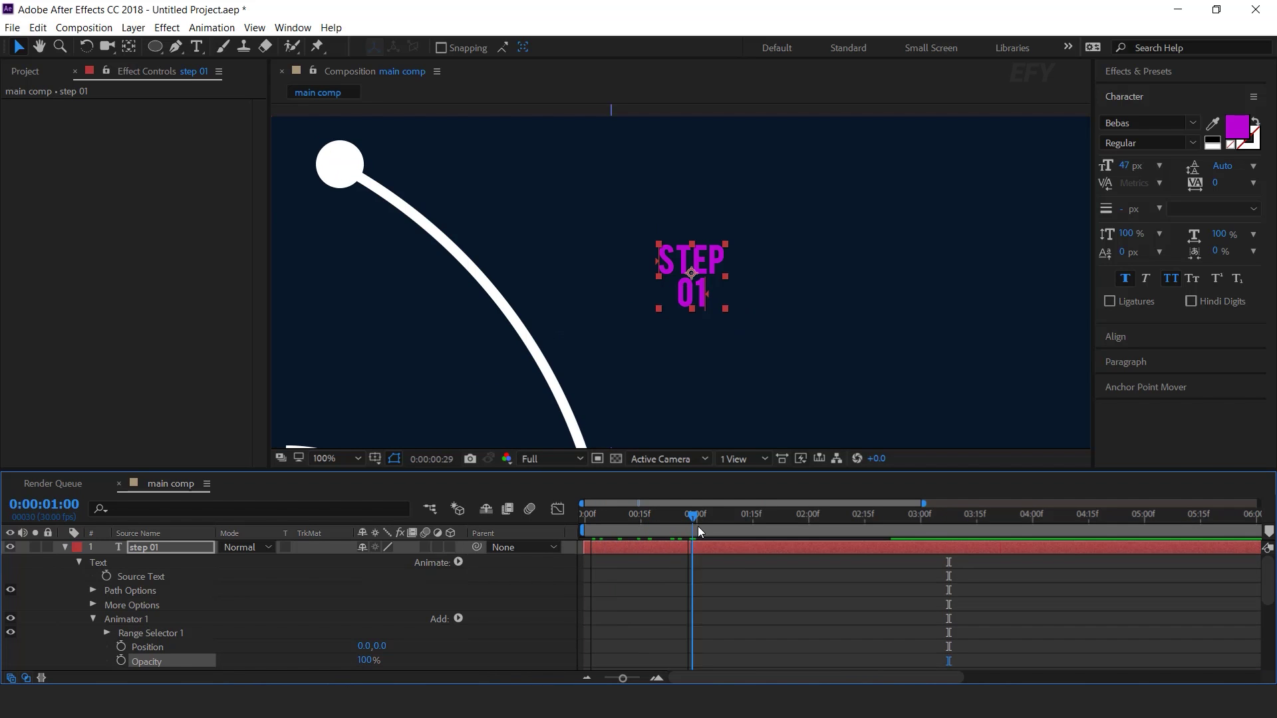
pyautogui.scroll(-3, 381, 629)
pyautogui.click(380, 604)
pyautogui.write('-50')
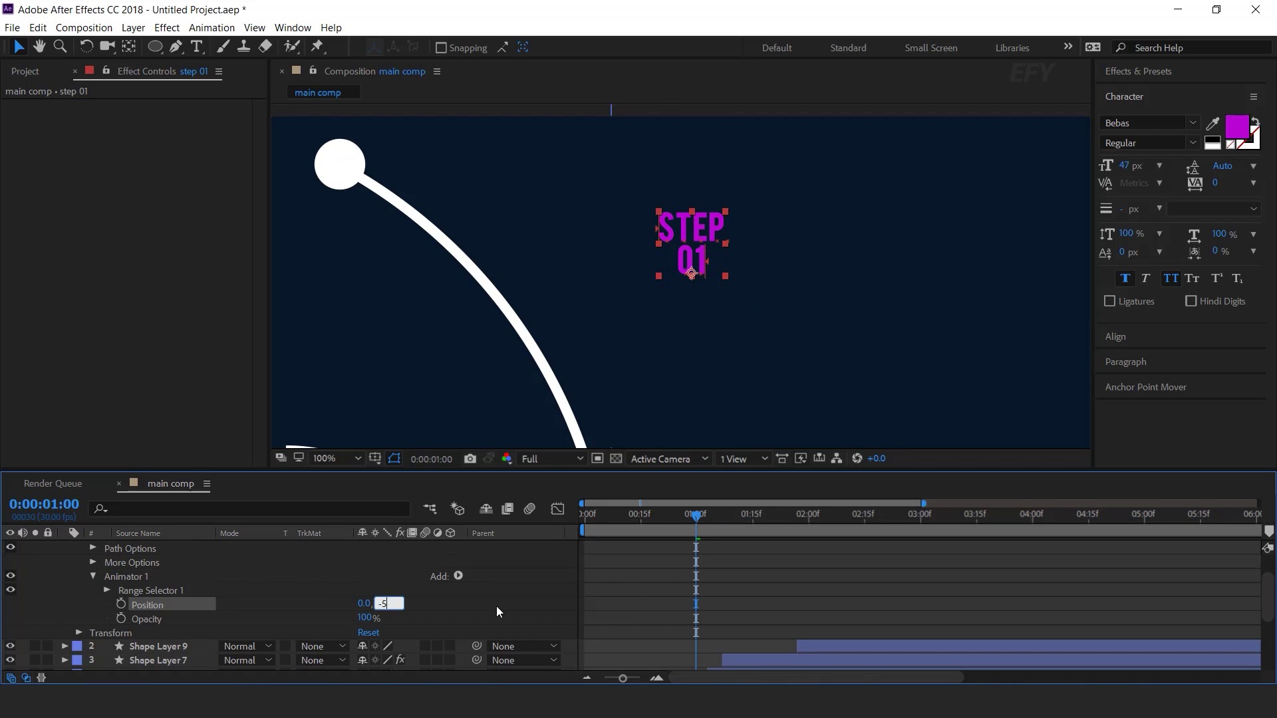
pyautogui.press('Return')
pyautogui.click(368, 619)
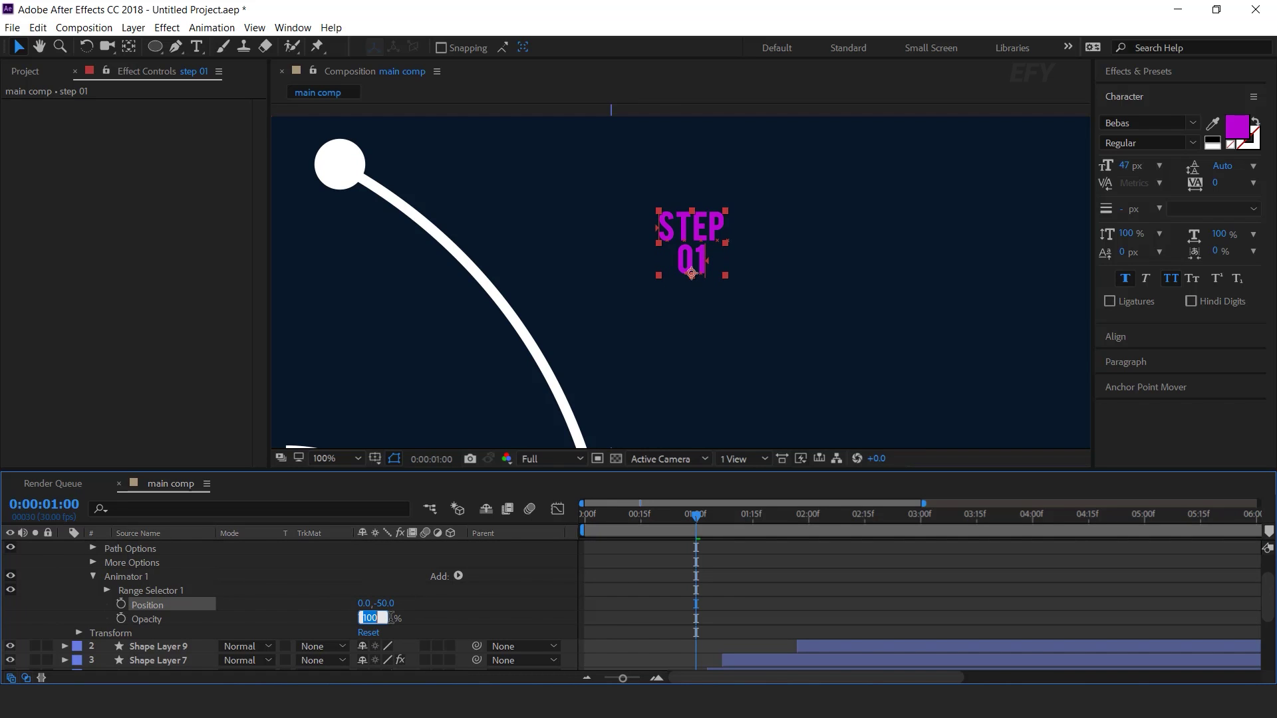
pyautogui.write('0')
pyautogui.press('Return')
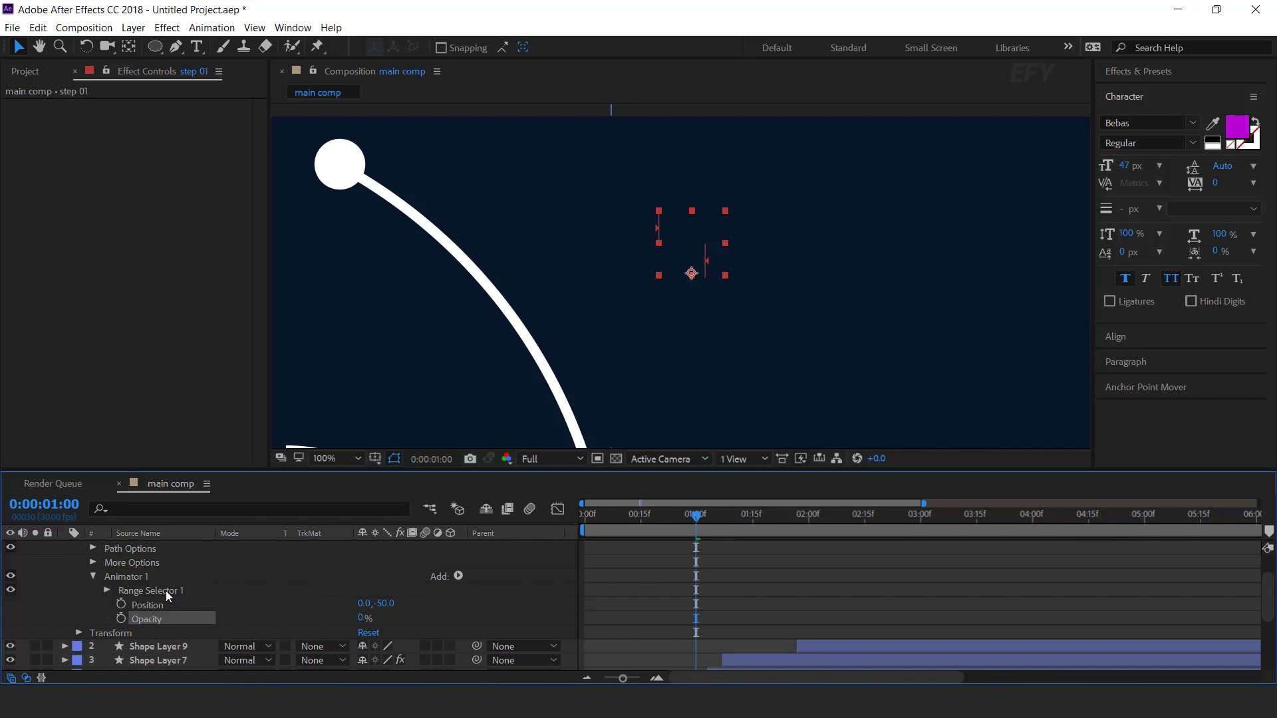
# Set the range selector's advanced options to Based On Words, Shape Ramp Up and Ease Low 80%
pyautogui.click(163, 591)
pyautogui.click(106, 590)
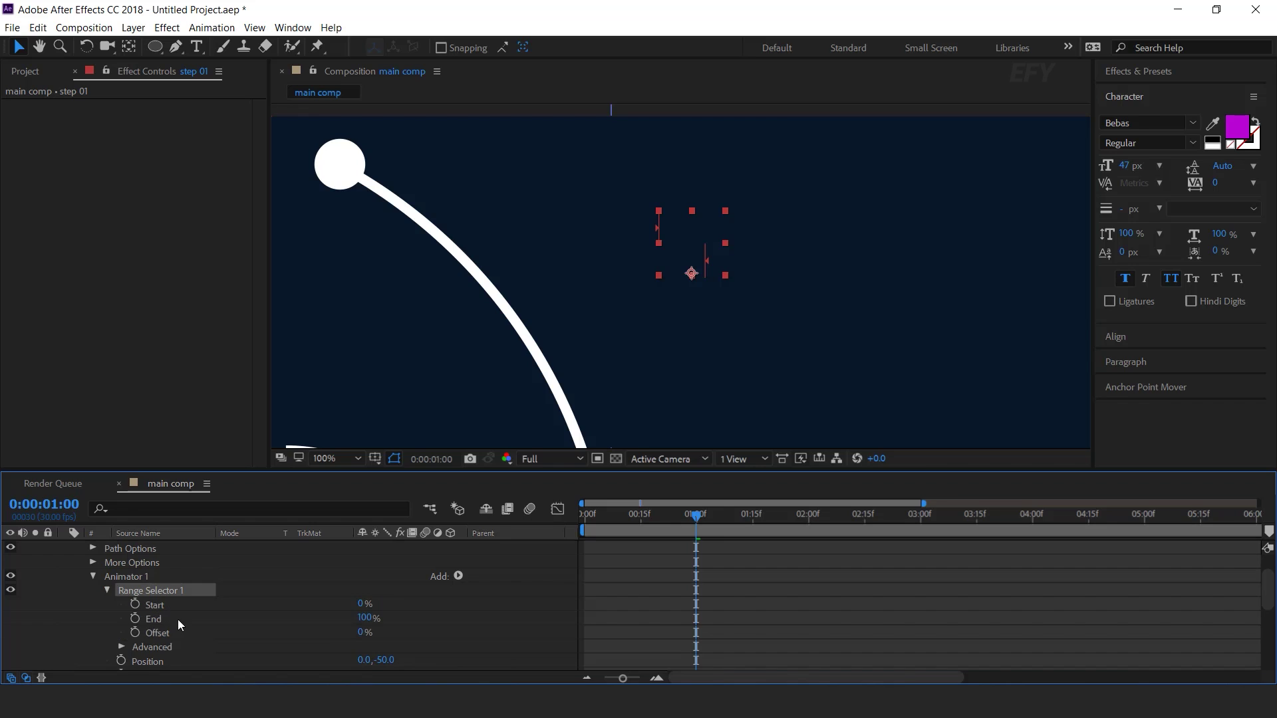
pyautogui.click(121, 646)
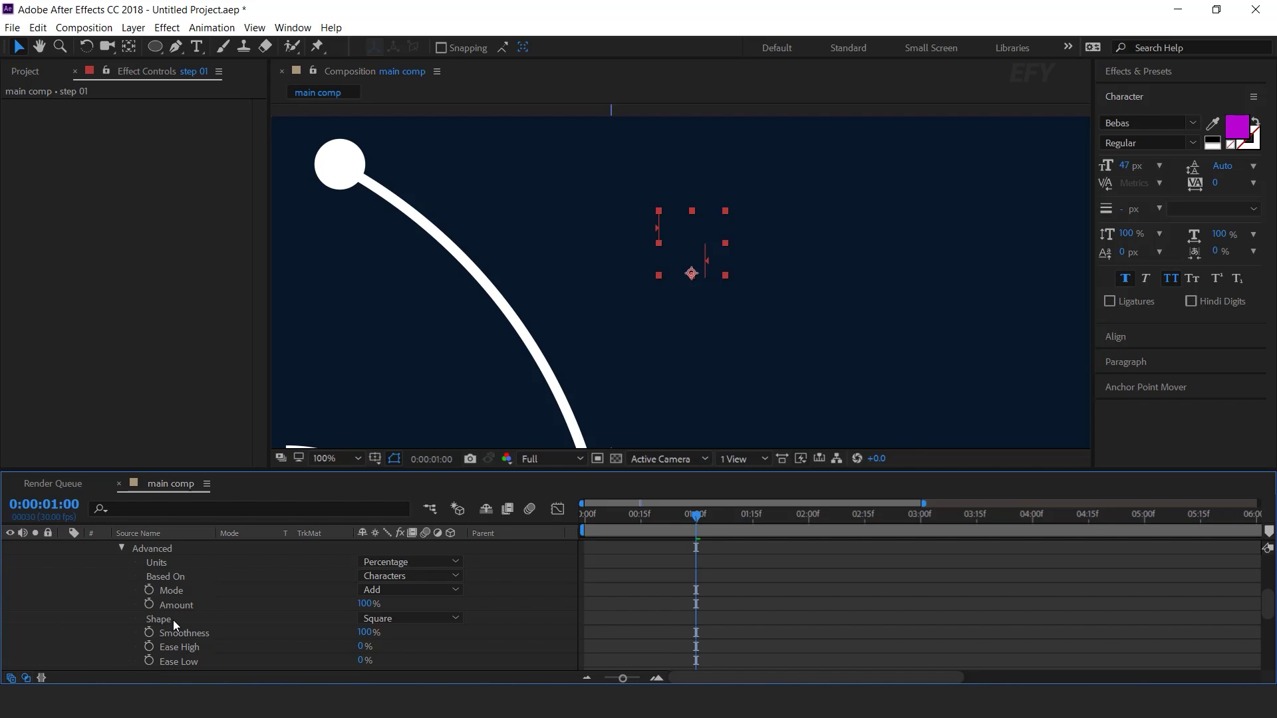
pyautogui.click(185, 576)
pyautogui.click(402, 576)
pyautogui.click(427, 624)
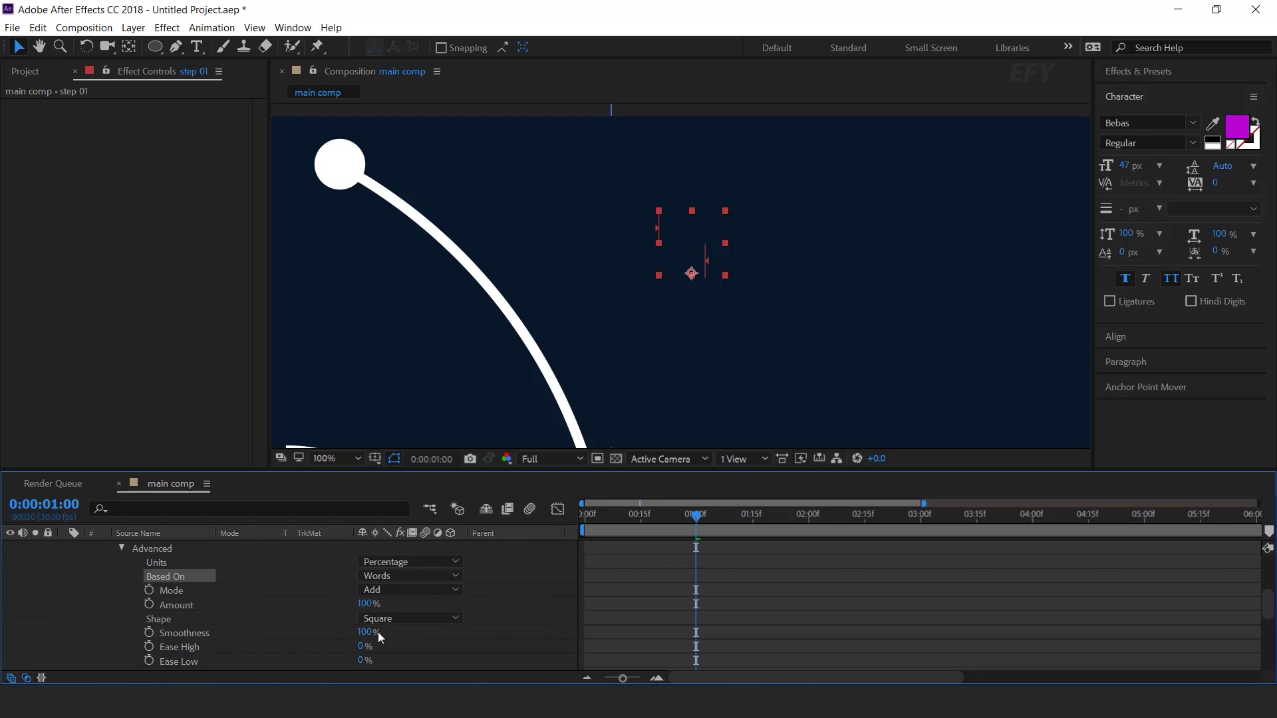
pyautogui.click(432, 618)
pyautogui.click(427, 538)
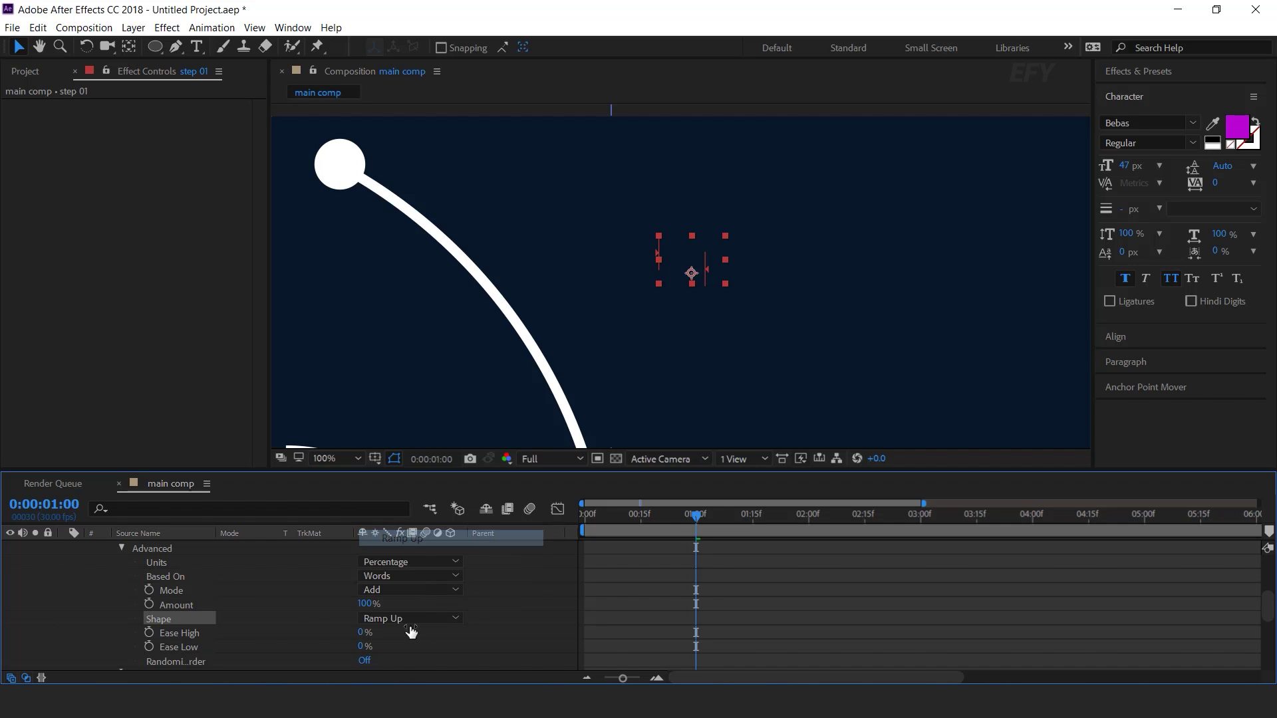
pyautogui.click(365, 646)
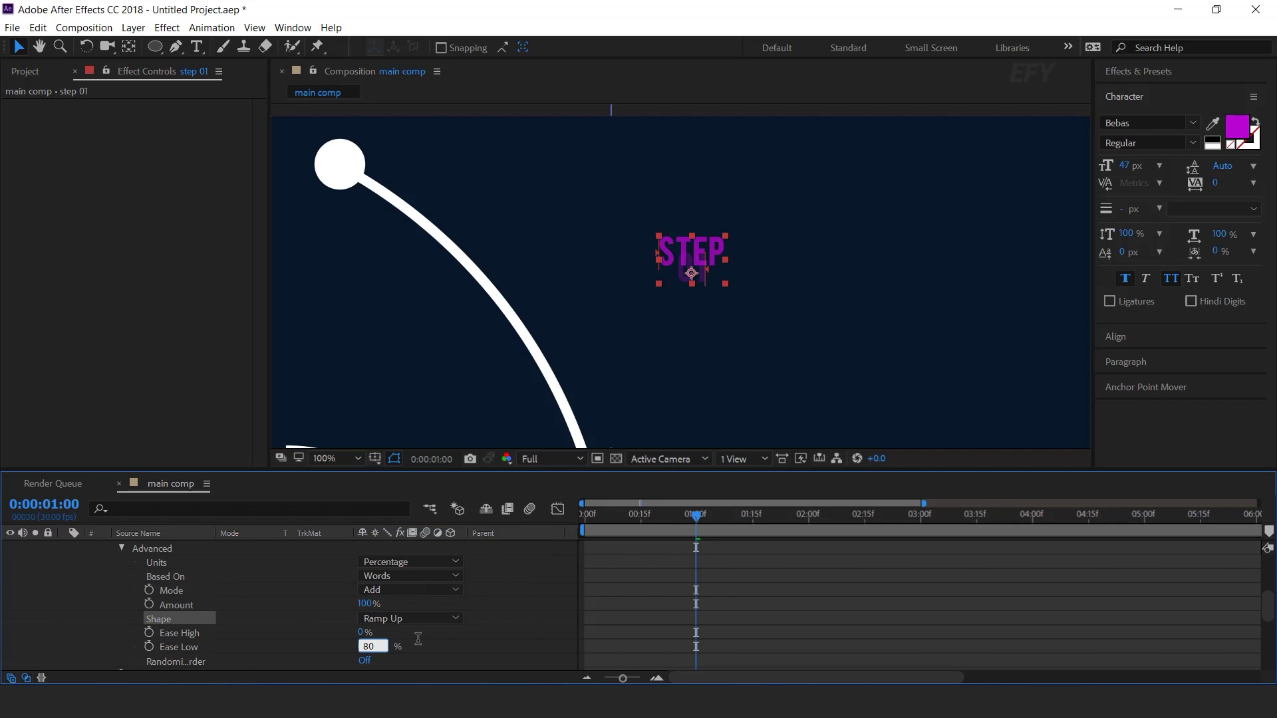
pyautogui.press('Return')
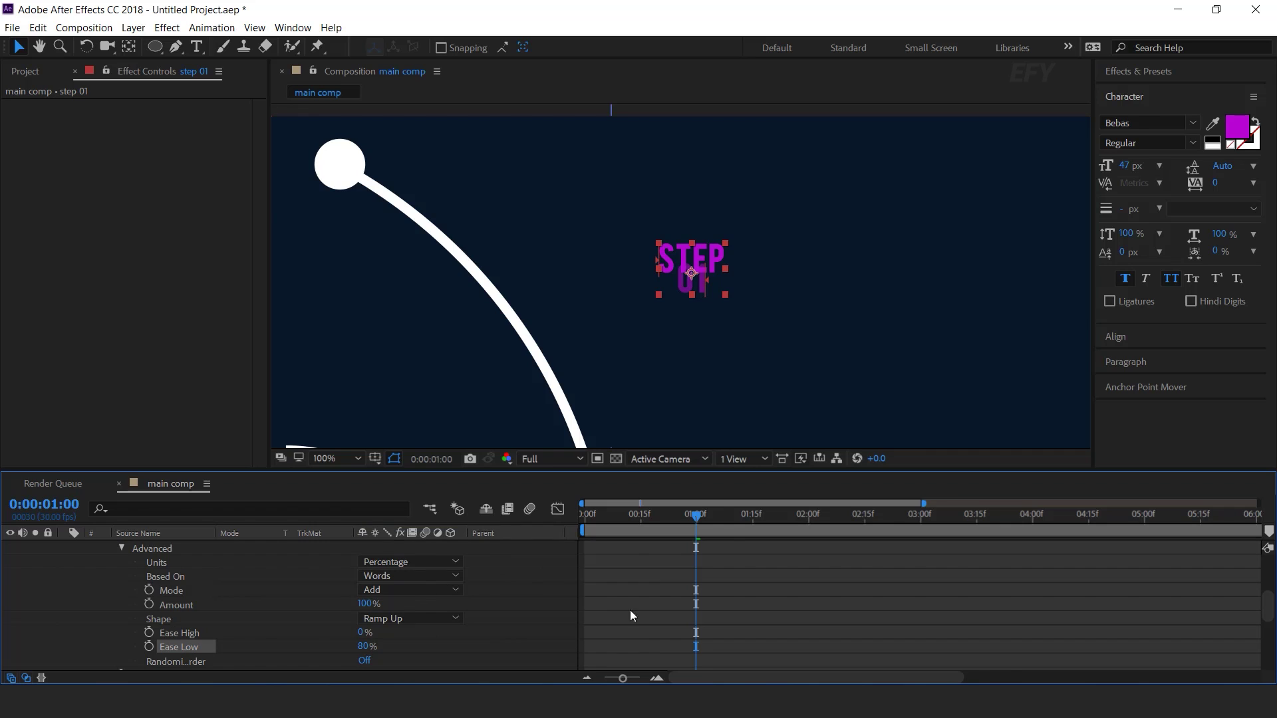
# Keyframe the range selector's Offset from -100% at 0:00 to 100% at 1:00 and preview the text reveal
pyautogui.scroll(5, 495, 631)
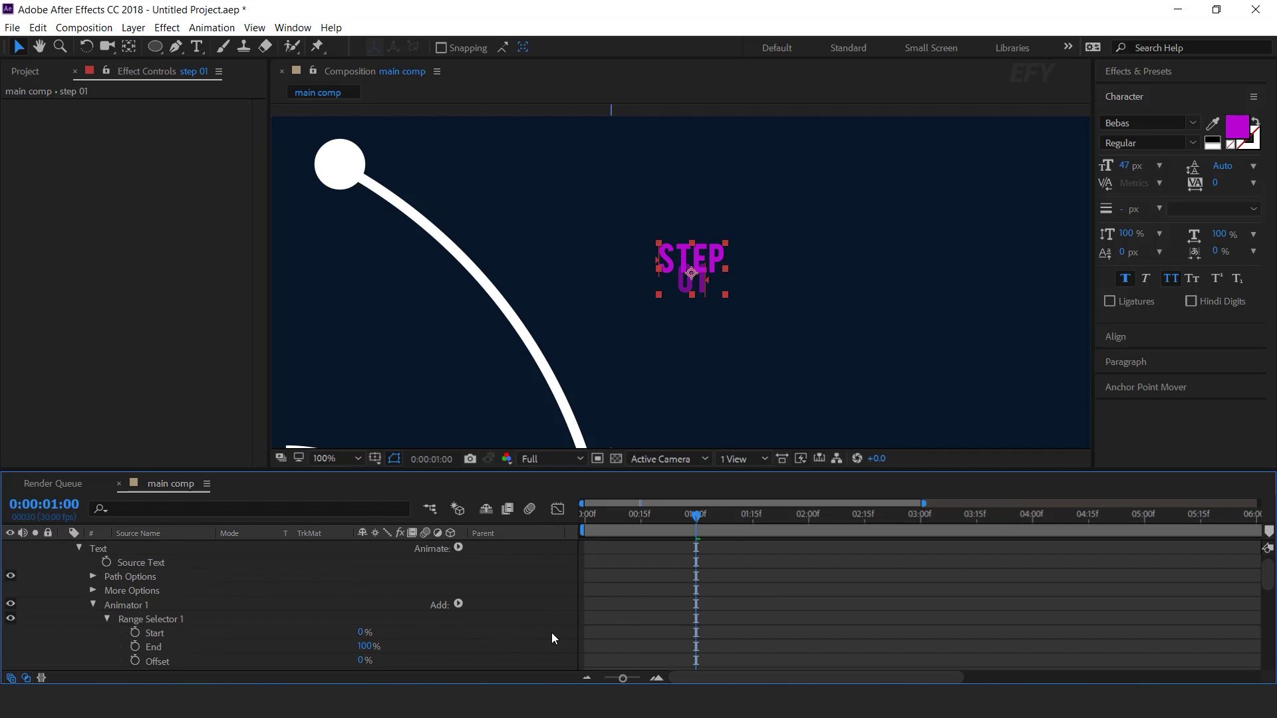
pyautogui.scroll(-1, 705, 612)
pyautogui.moveTo(695, 517); pyautogui.dragTo(518, 516)
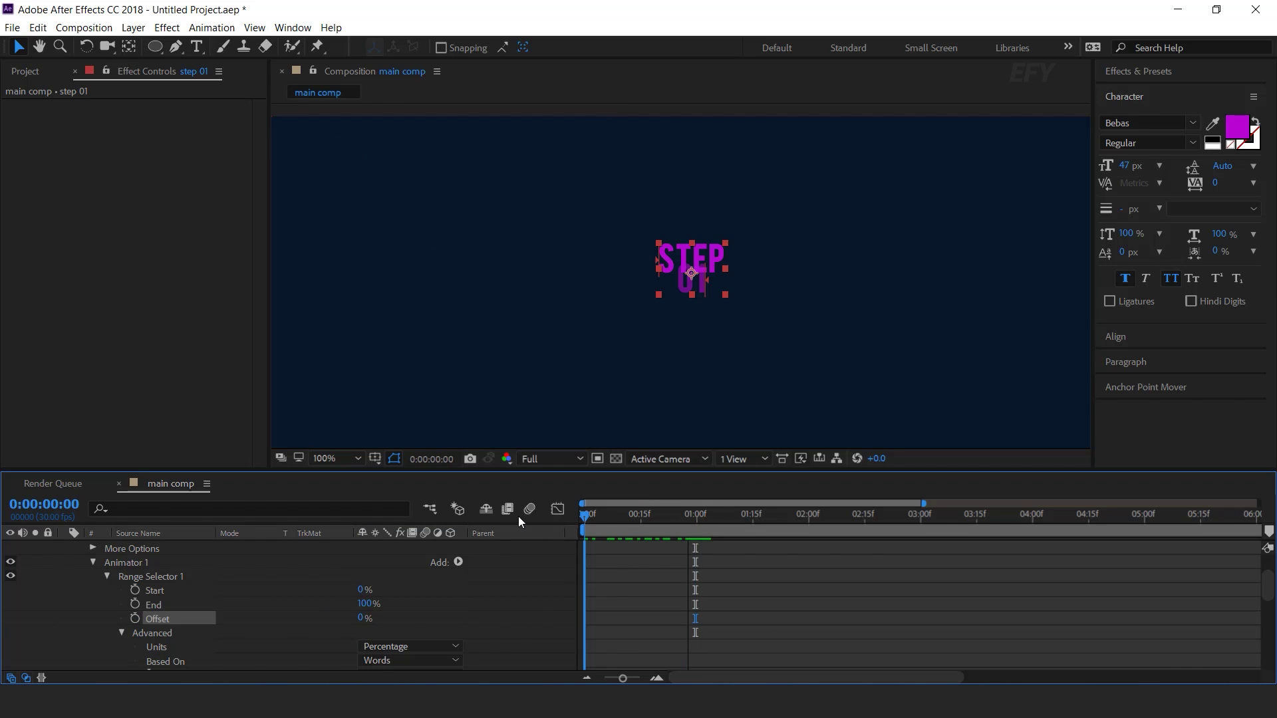
pyautogui.click(135, 618)
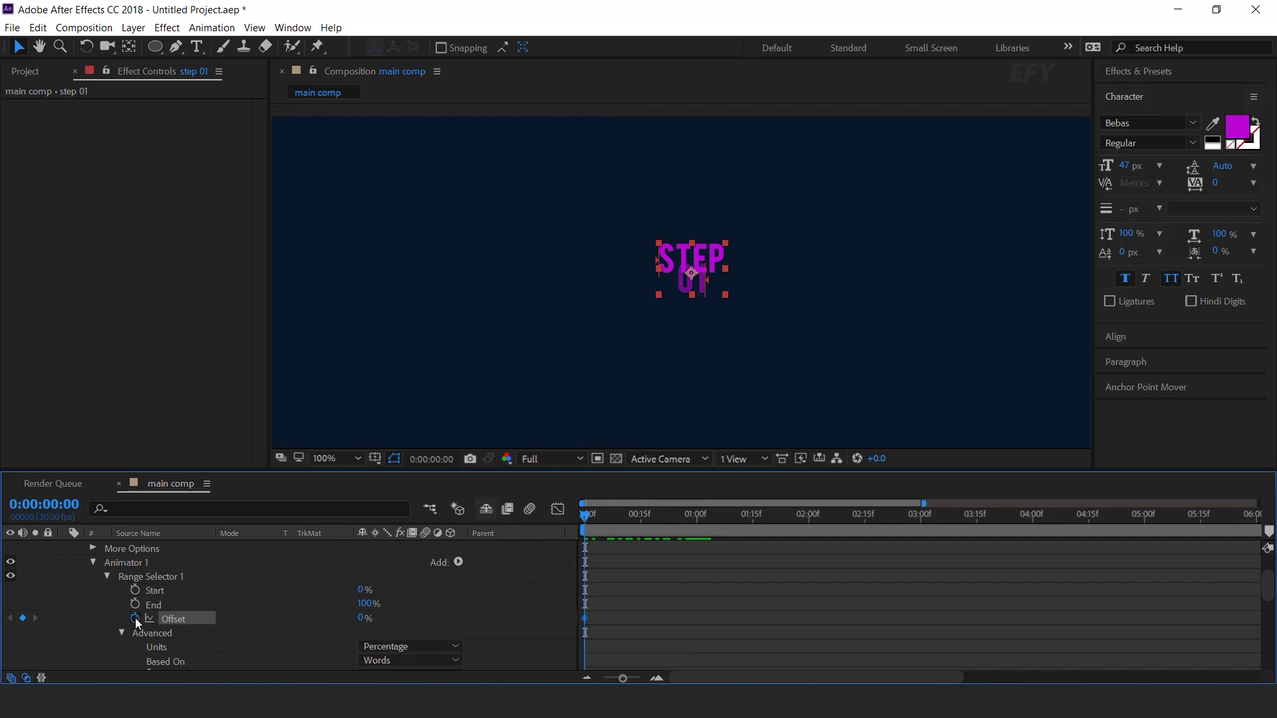
pyautogui.moveTo(366, 618); pyautogui.dragTo(55, 619)
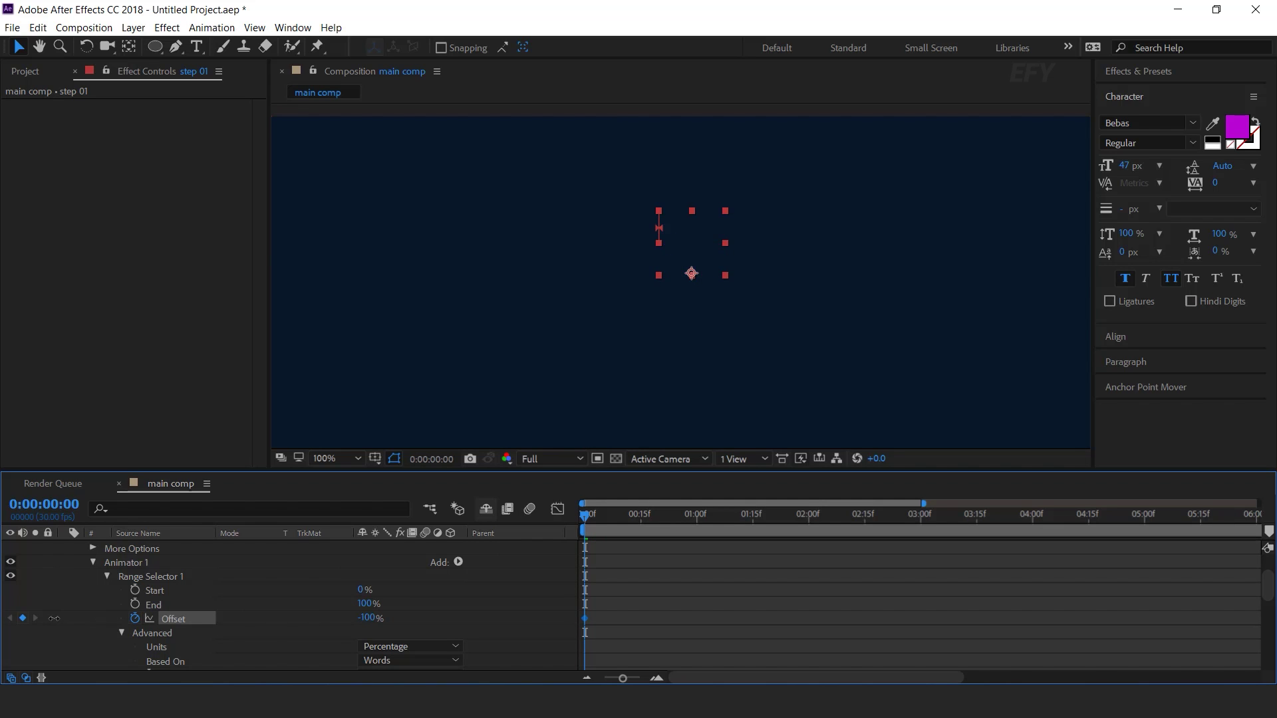
pyautogui.click(697, 522)
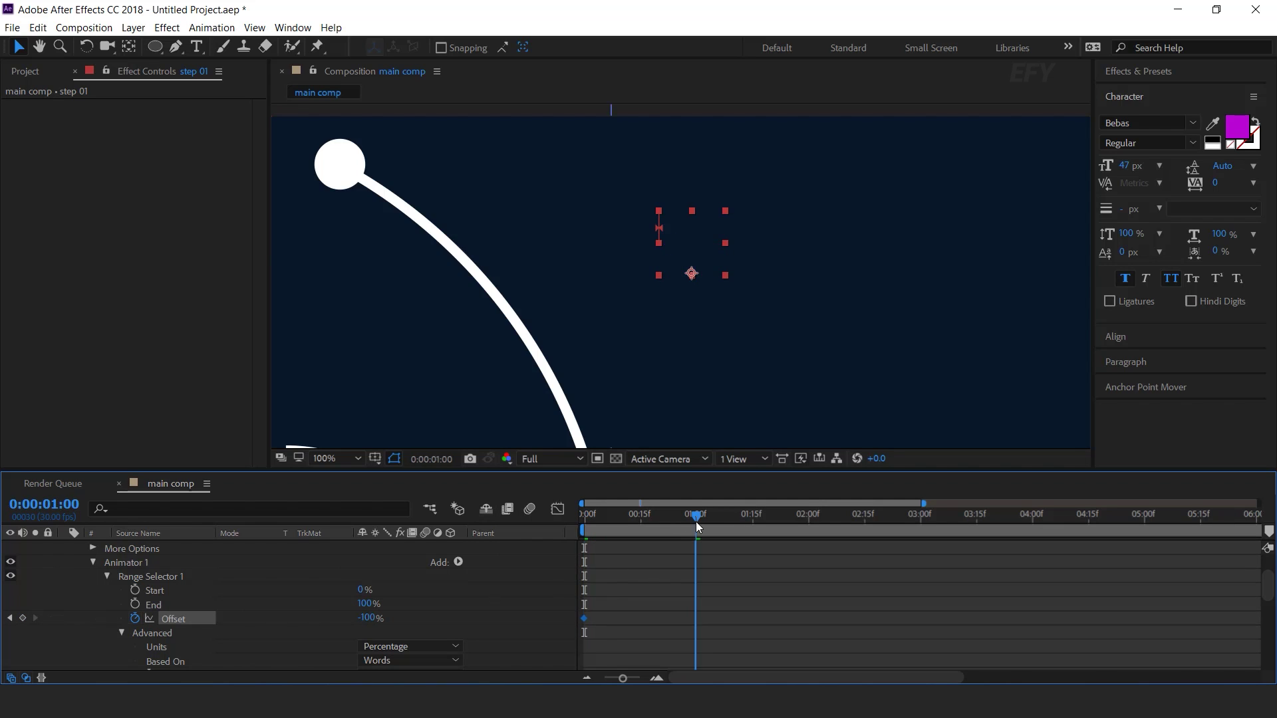
pyautogui.moveTo(370, 618); pyautogui.dragTo(894, 619)
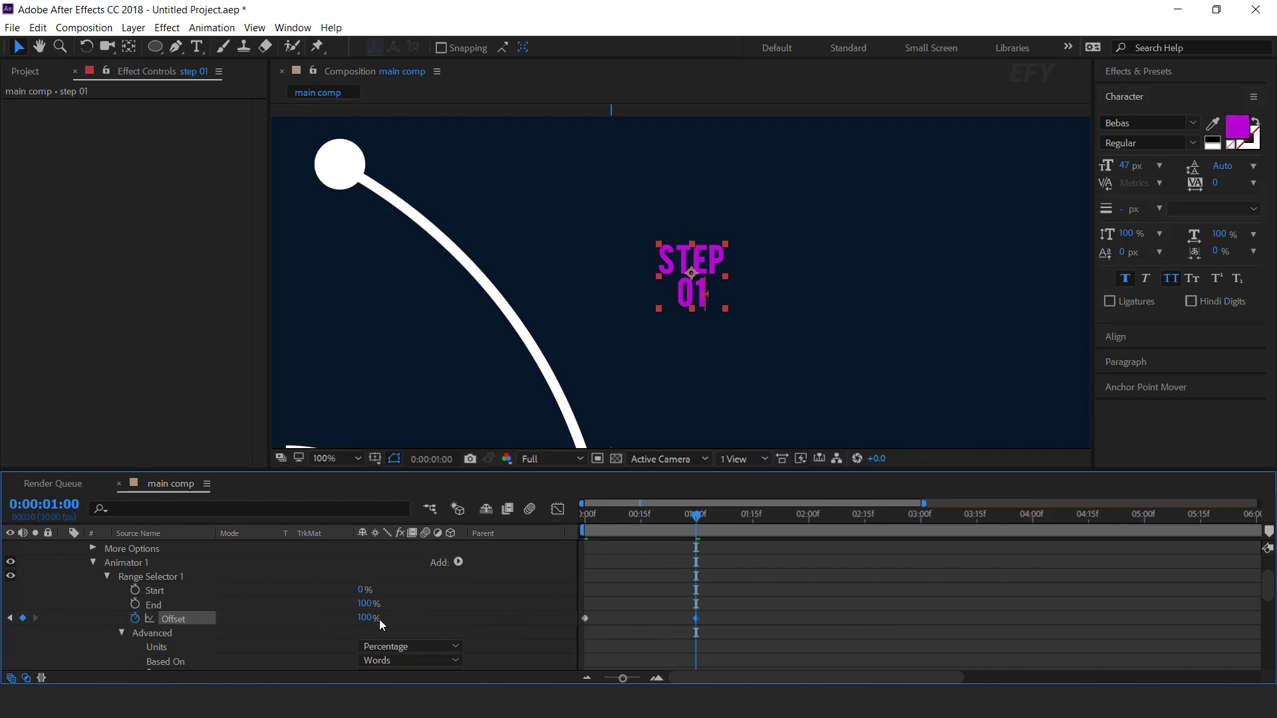
pyautogui.press('Home')
pyautogui.press('space')
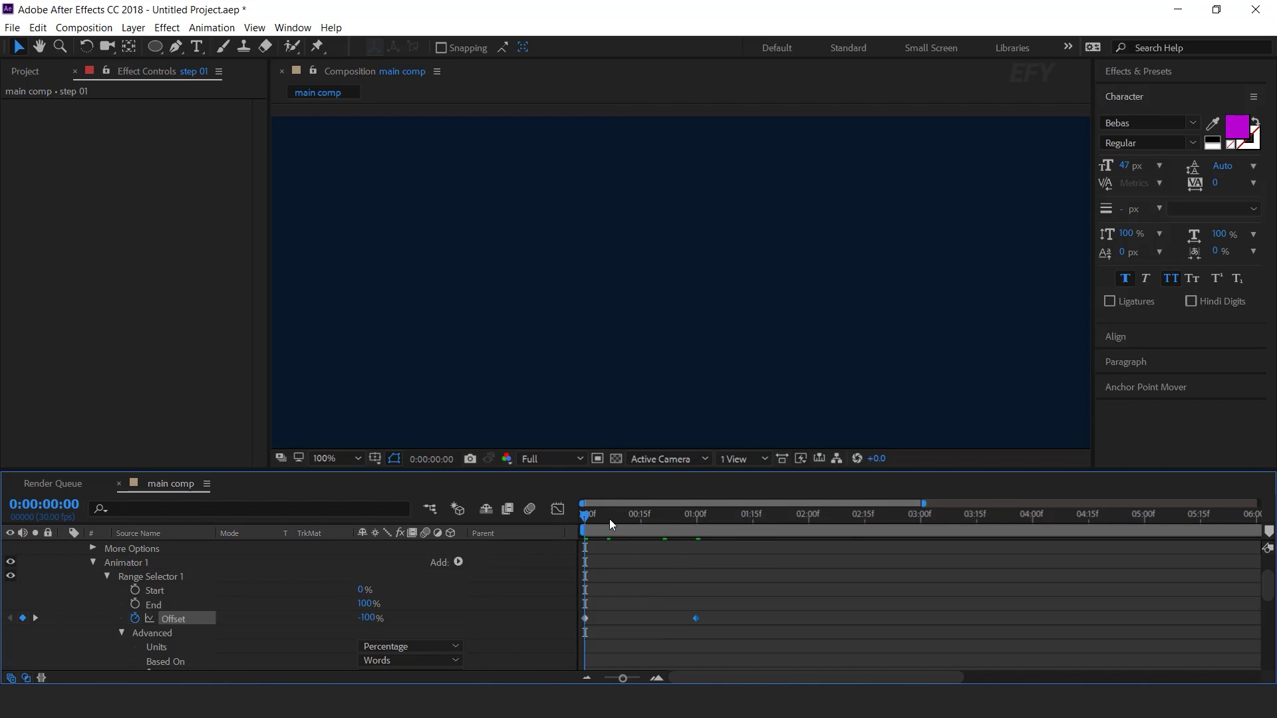
pyautogui.moveTo(641, 518); pyautogui.dragTo(693, 519)
# Collapse the "step 01" layer, shift it to start at about 2:04, and preview its timing with the white circle
pyautogui.scroll(2, 286, 603)
pyautogui.click(65, 547)
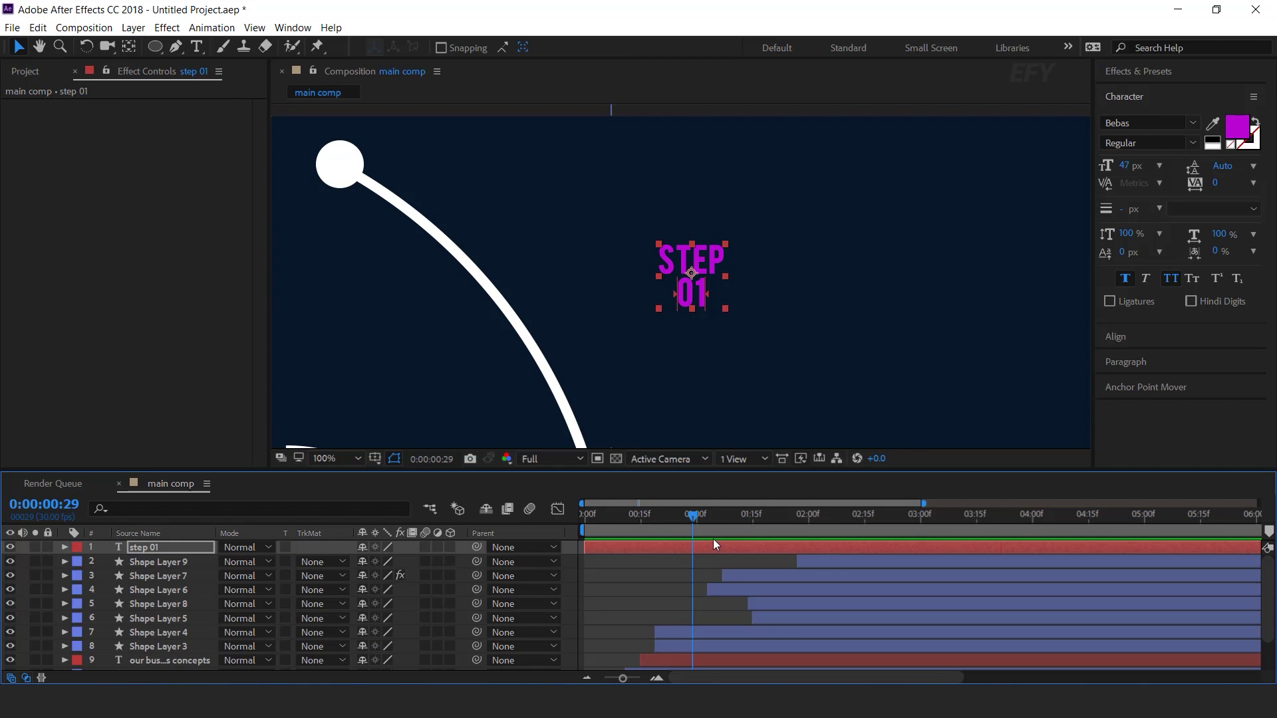
pyautogui.moveTo(631, 549); pyautogui.dragTo(832, 549)
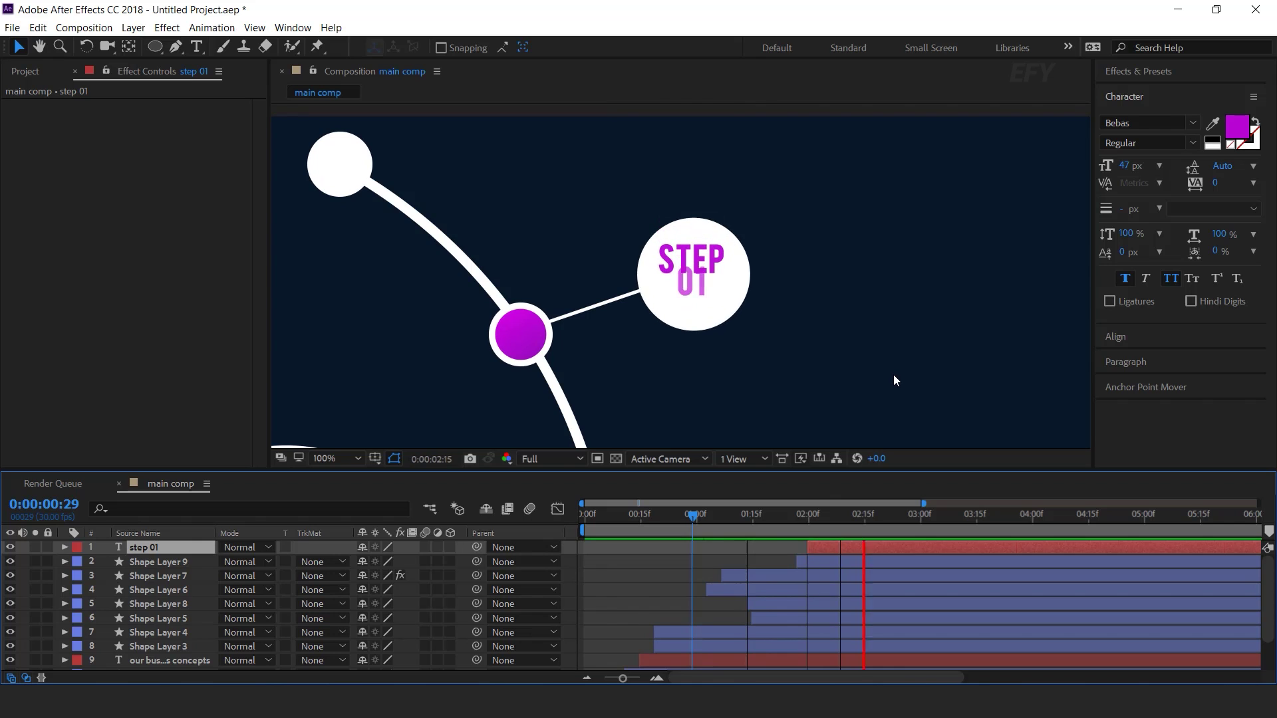
pyautogui.moveTo(796, 515); pyautogui.dragTo(899, 546)
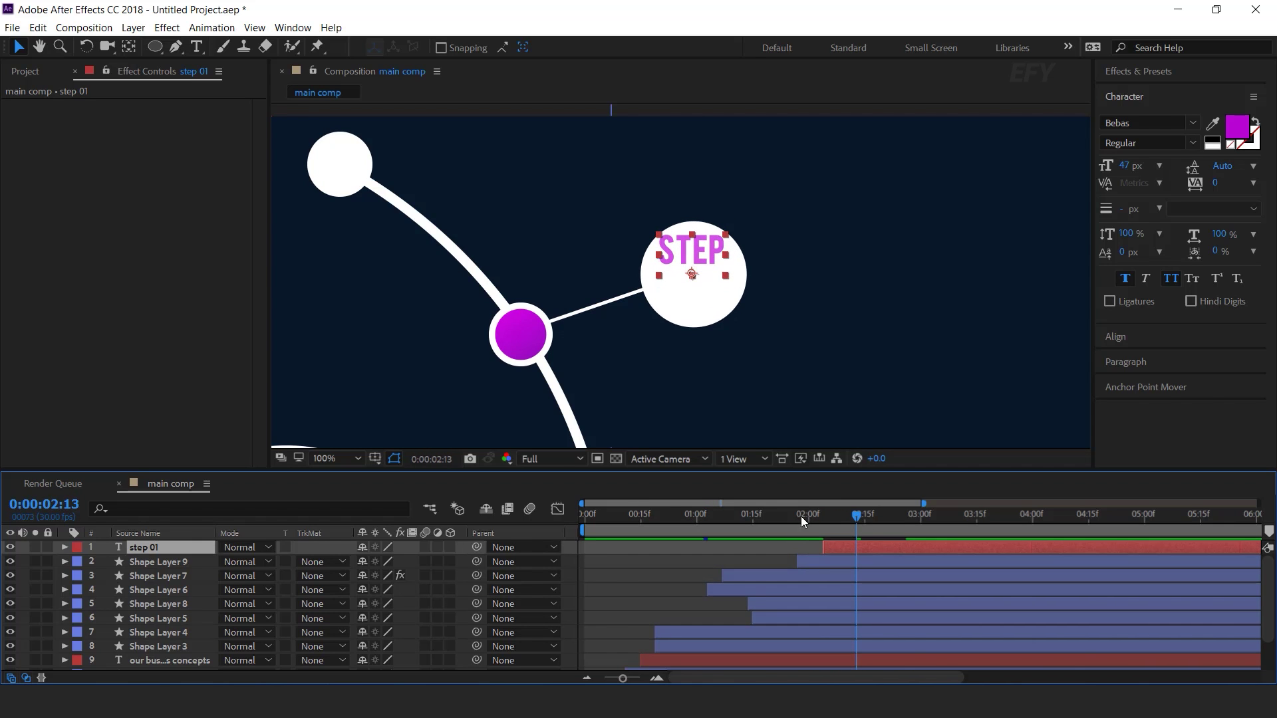
pyautogui.click(801, 516)
pyautogui.press('space')
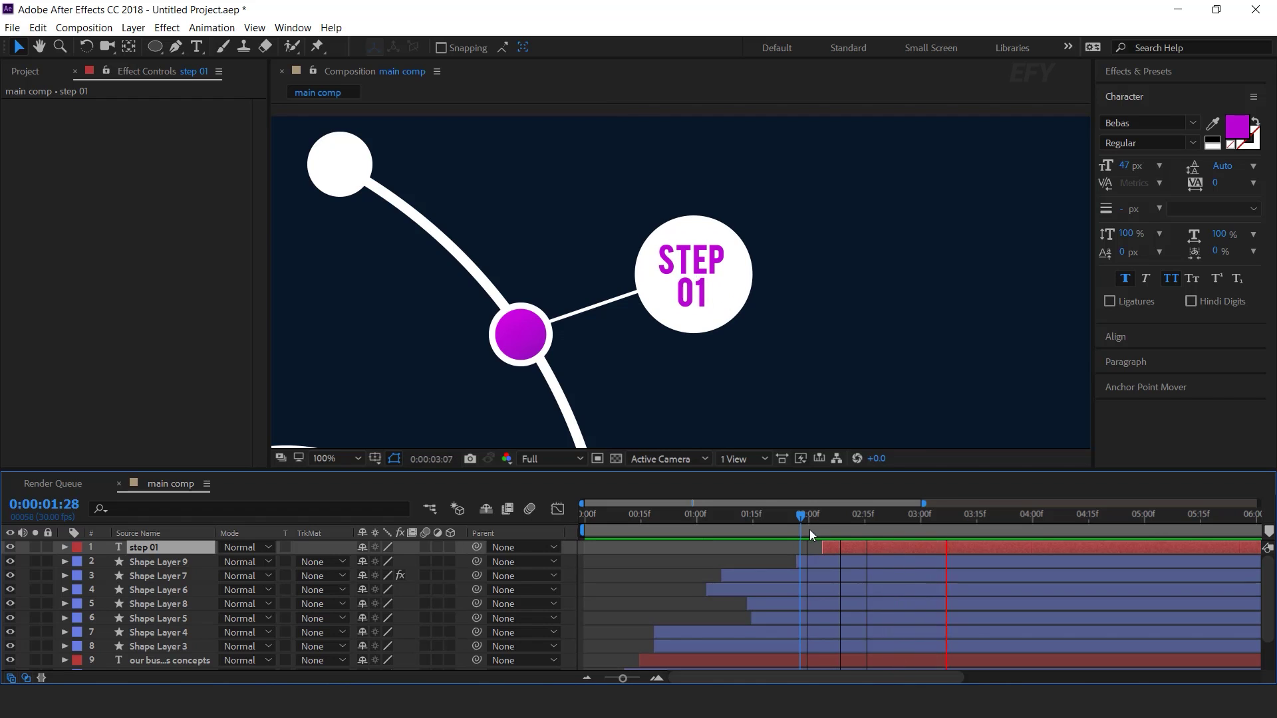
pyautogui.click(786, 516)
pyautogui.scroll(-2, 795, 336)
pyautogui.press('space')
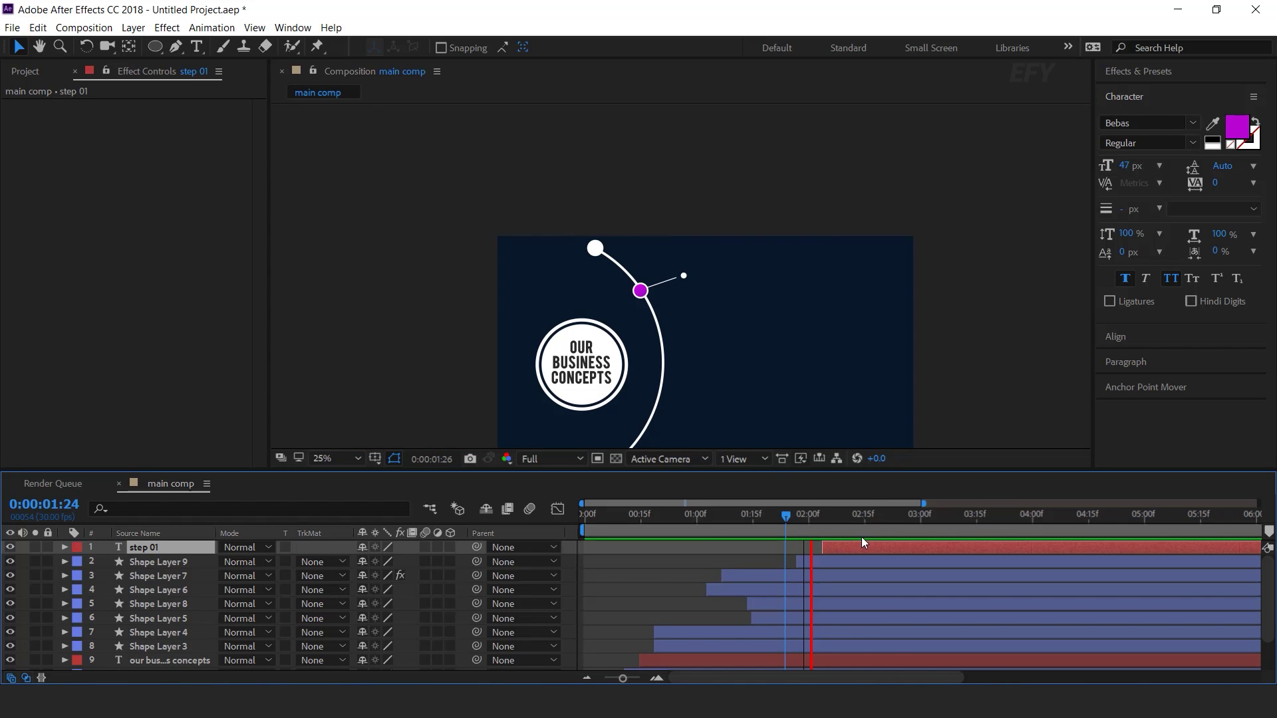
# At 3:11, draw a white rounded rectangle about 1222 x 284 px on a new layer, extending from the "step 01" circle across the empty area
pyautogui.moveTo(868, 518); pyautogui.dragTo(961, 517)
pyautogui.scroll(2, 841, 271)
pyautogui.press('space')
pyautogui.moveTo(775, 259); pyautogui.dragTo(490, 261)
pyautogui.scroll(-1, 596, 278)
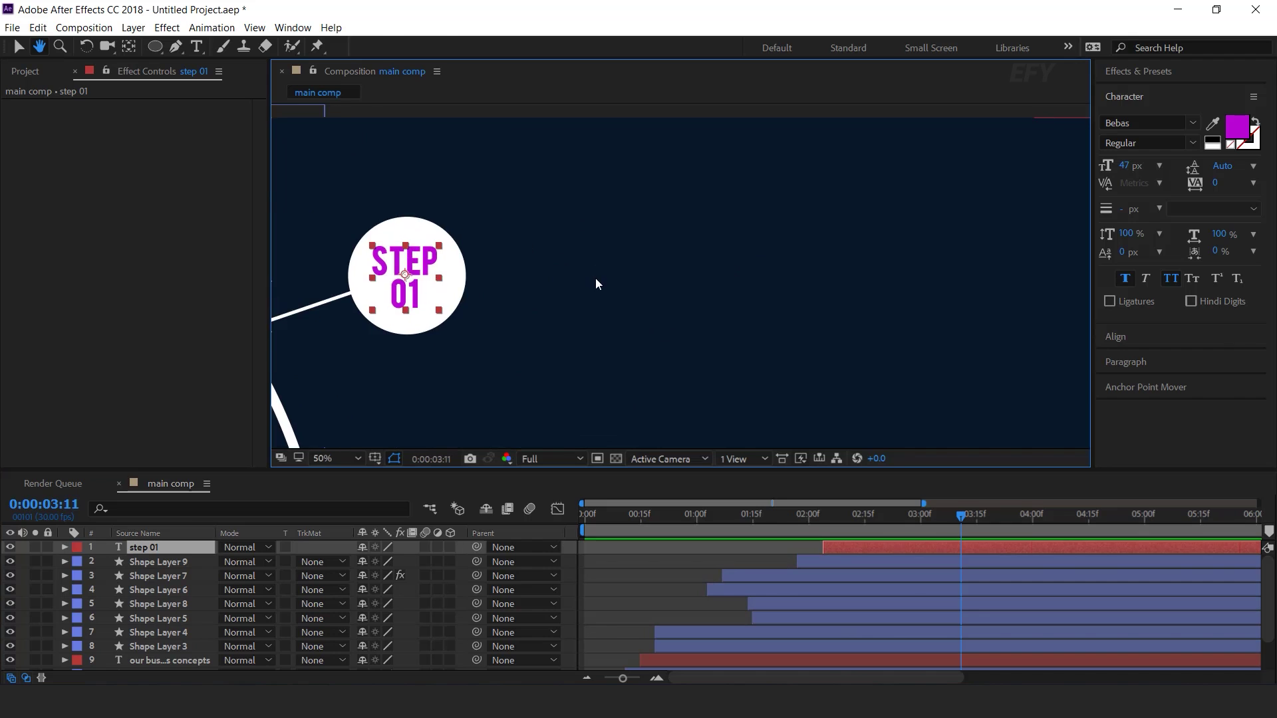
pyautogui.press('v')
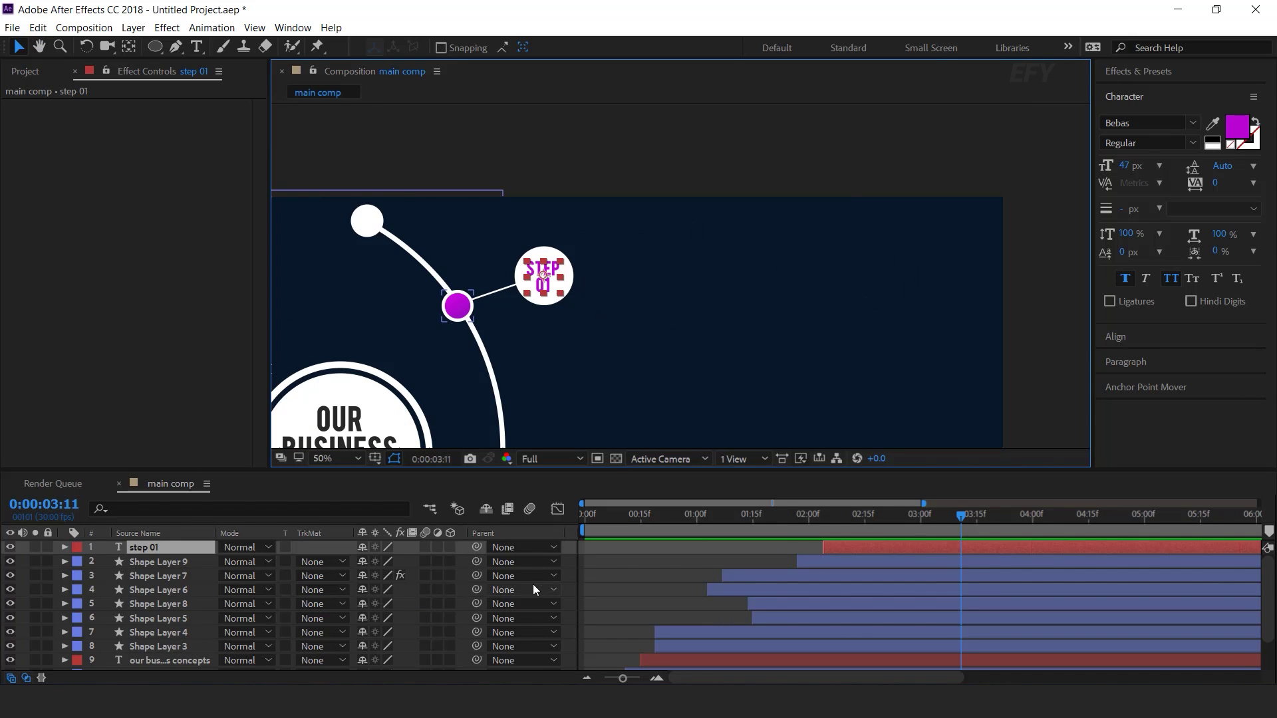
pyautogui.click(570, 550)
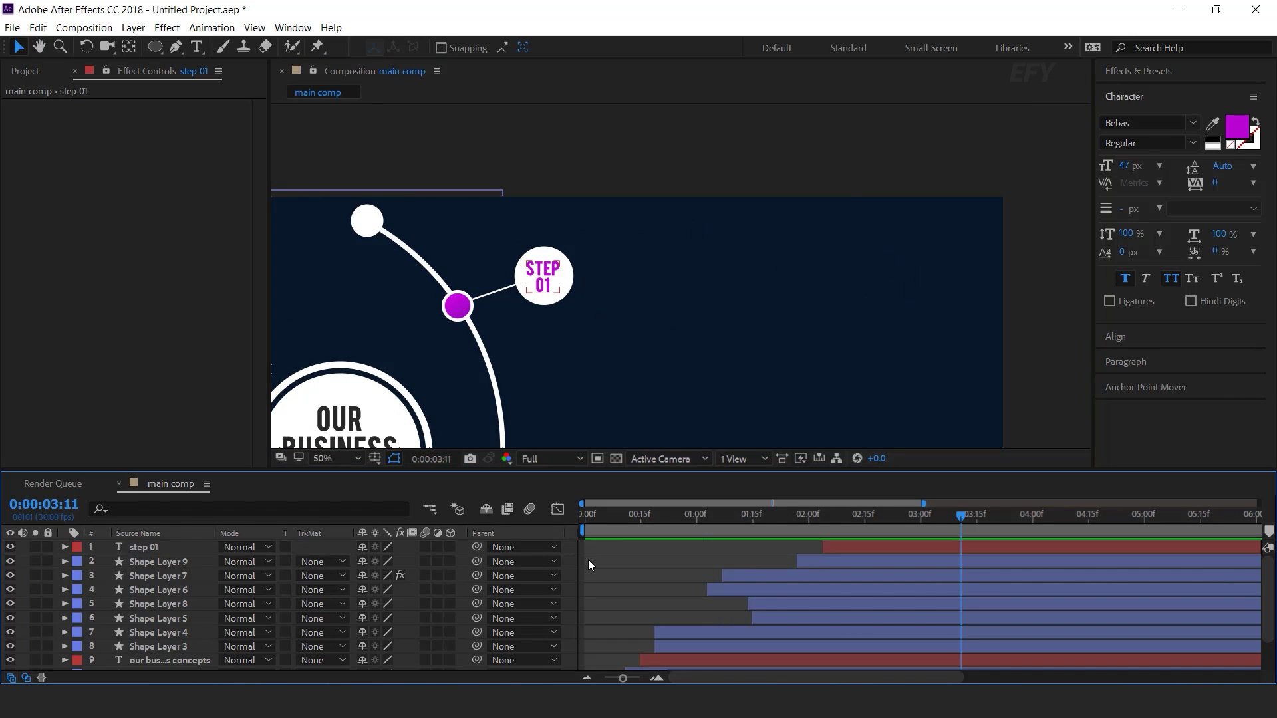
pyautogui.click(157, 46)
pyautogui.click(242, 65)
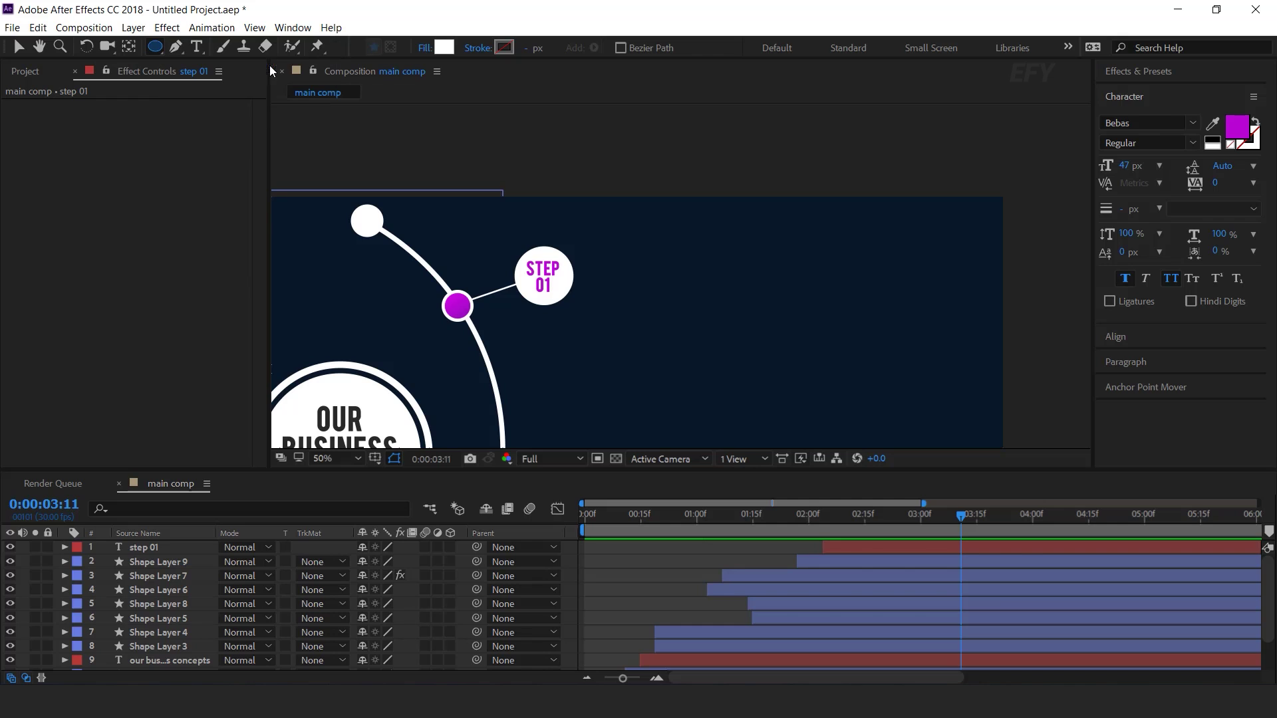
pyautogui.moveTo(562, 249)
pyautogui.mouseDown()
pyautogui.moveTo(696, 320)
pyautogui.moveTo(965, 340)
pyautogui.mouseUp()
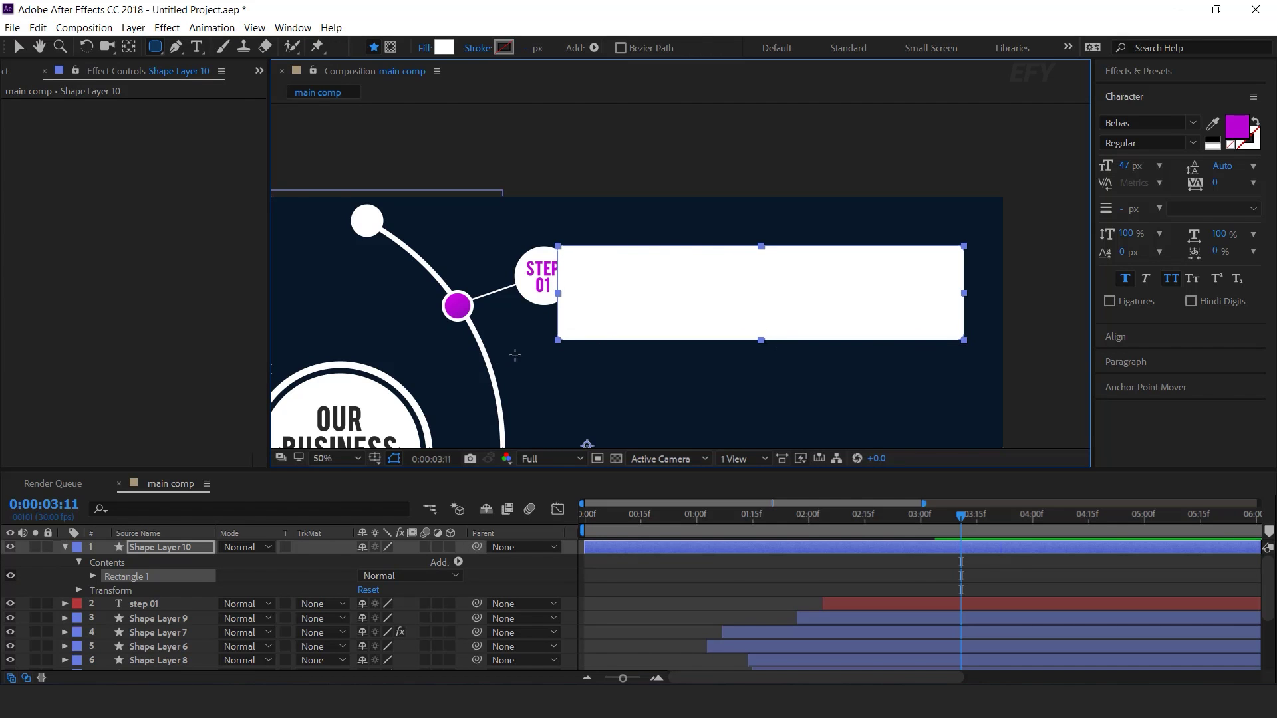
# Set the new rectangle path's Roundness to 512.5 to make a pill shape, and collapse its layer
pyautogui.click(93, 576)
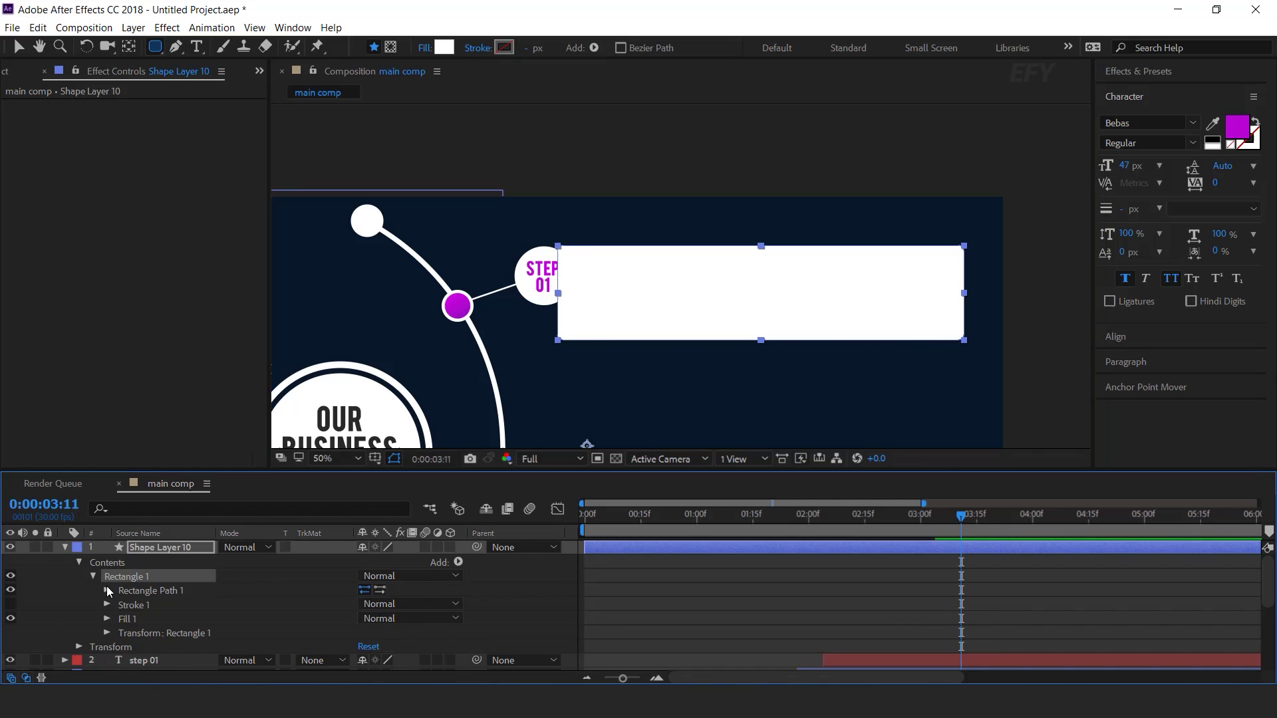
pyautogui.click(107, 589)
pyautogui.click(178, 633)
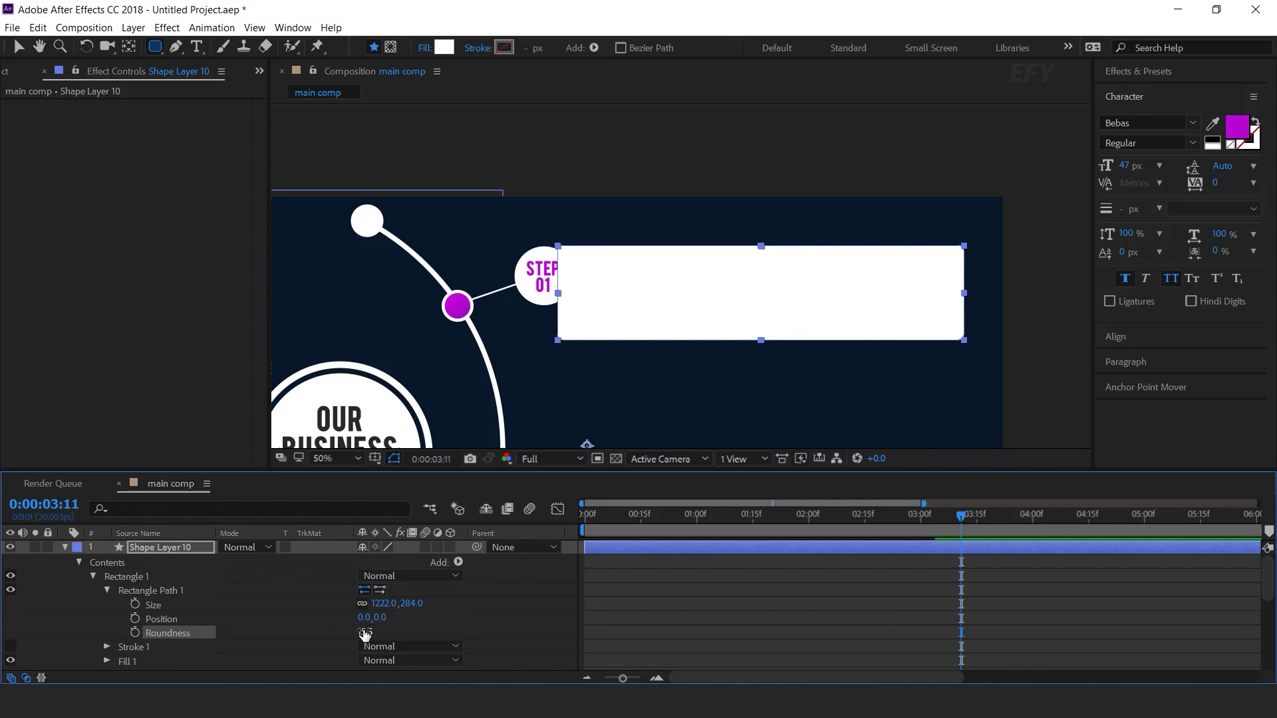
pyautogui.moveTo(365, 634); pyautogui.dragTo(746, 310)
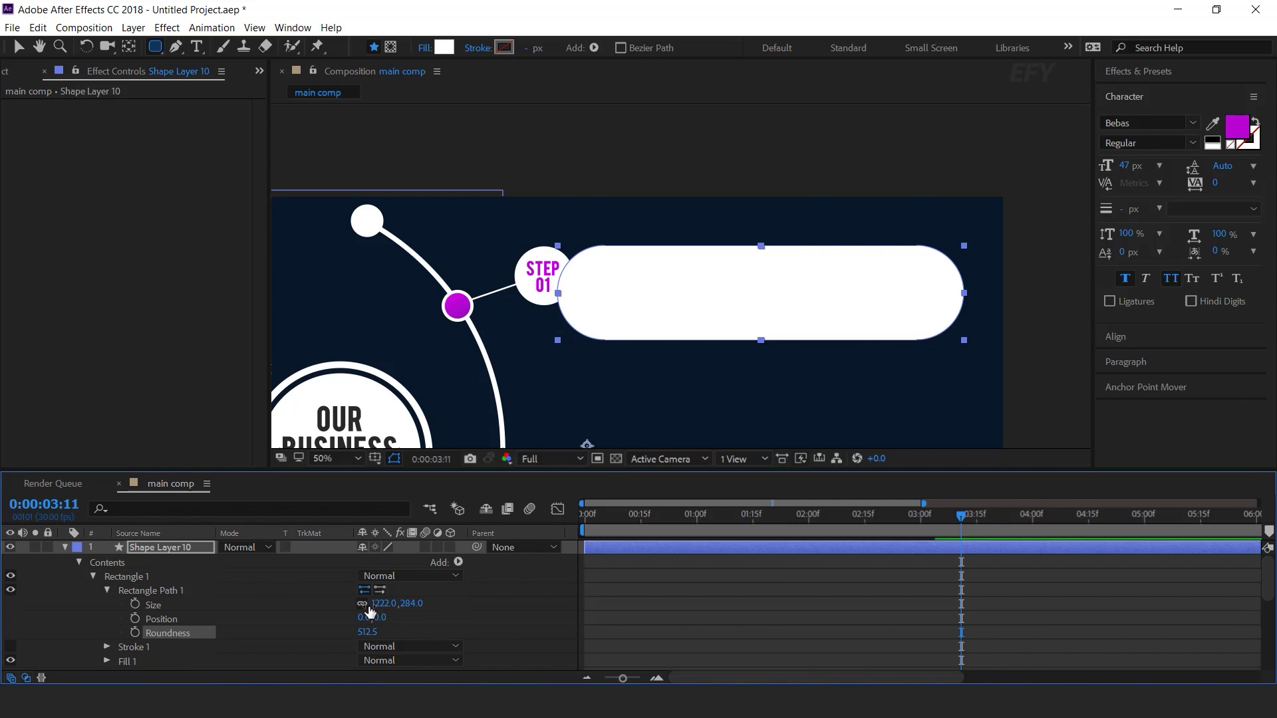
pyautogui.click(65, 548)
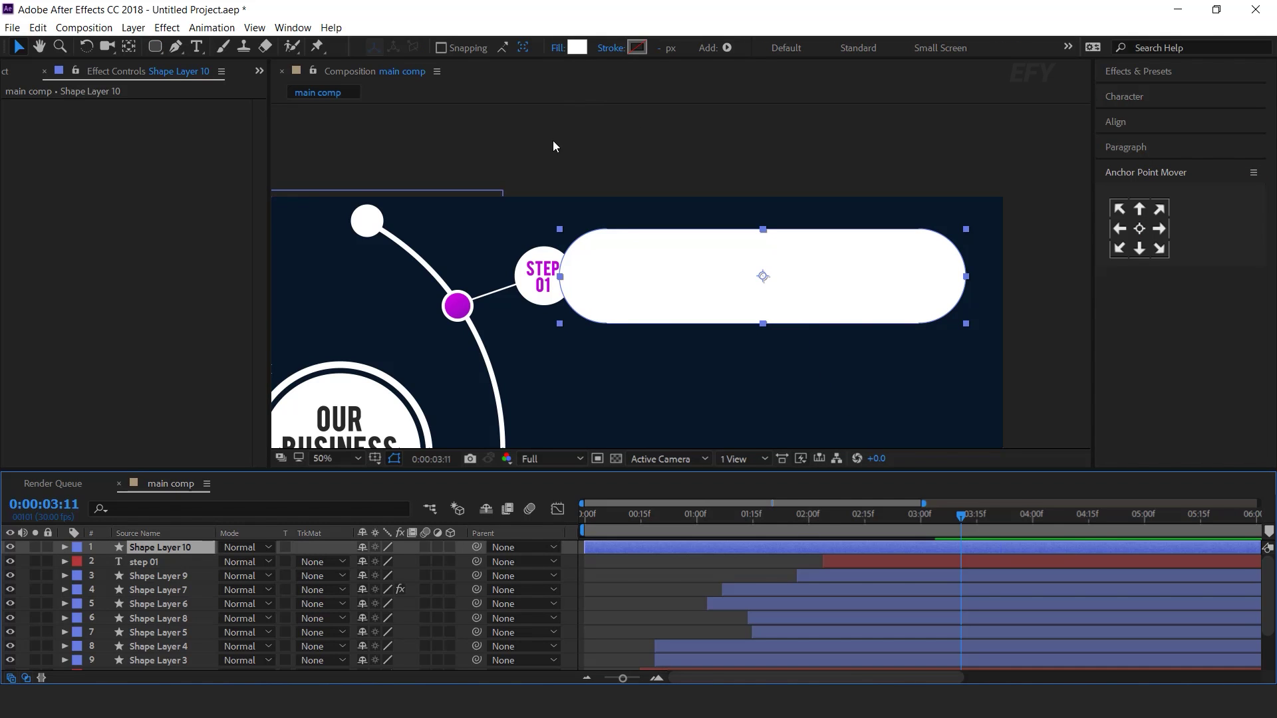
# Copy the Gradient Ramp effect from the small magenta circle onto the white pill shape
pyautogui.click(458, 307)
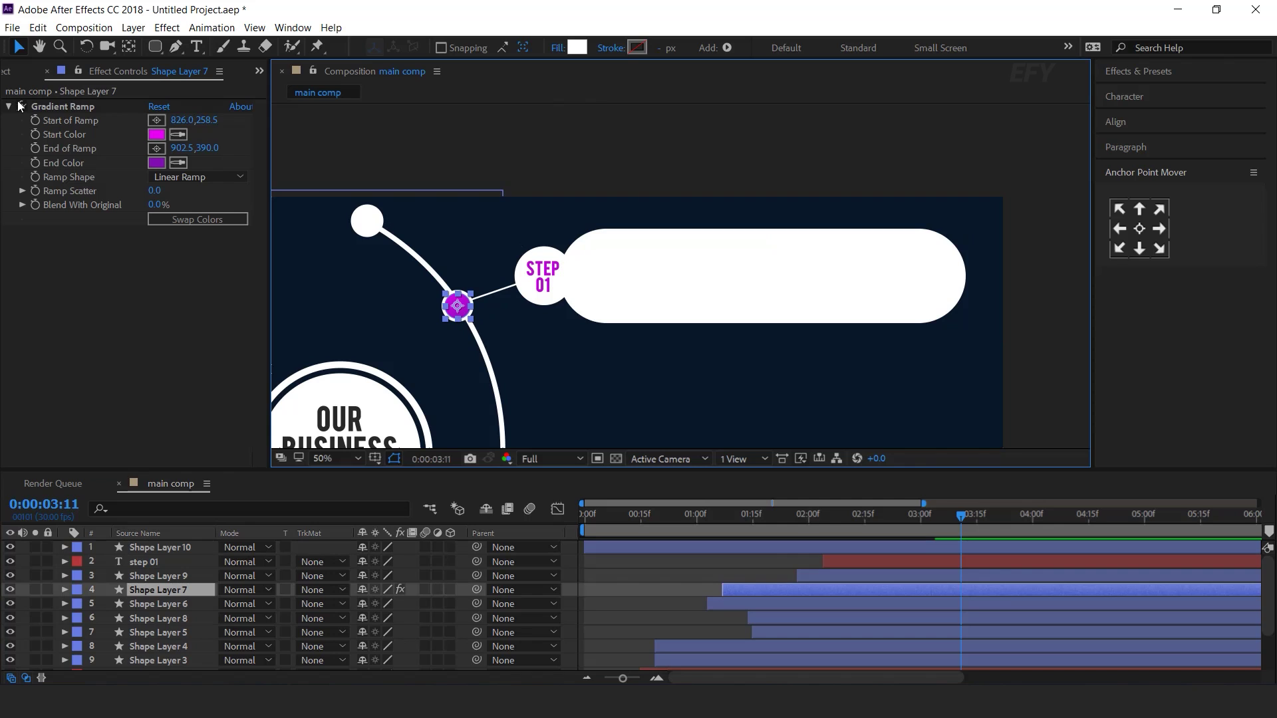
pyautogui.click(69, 111)
pyautogui.click(852, 278)
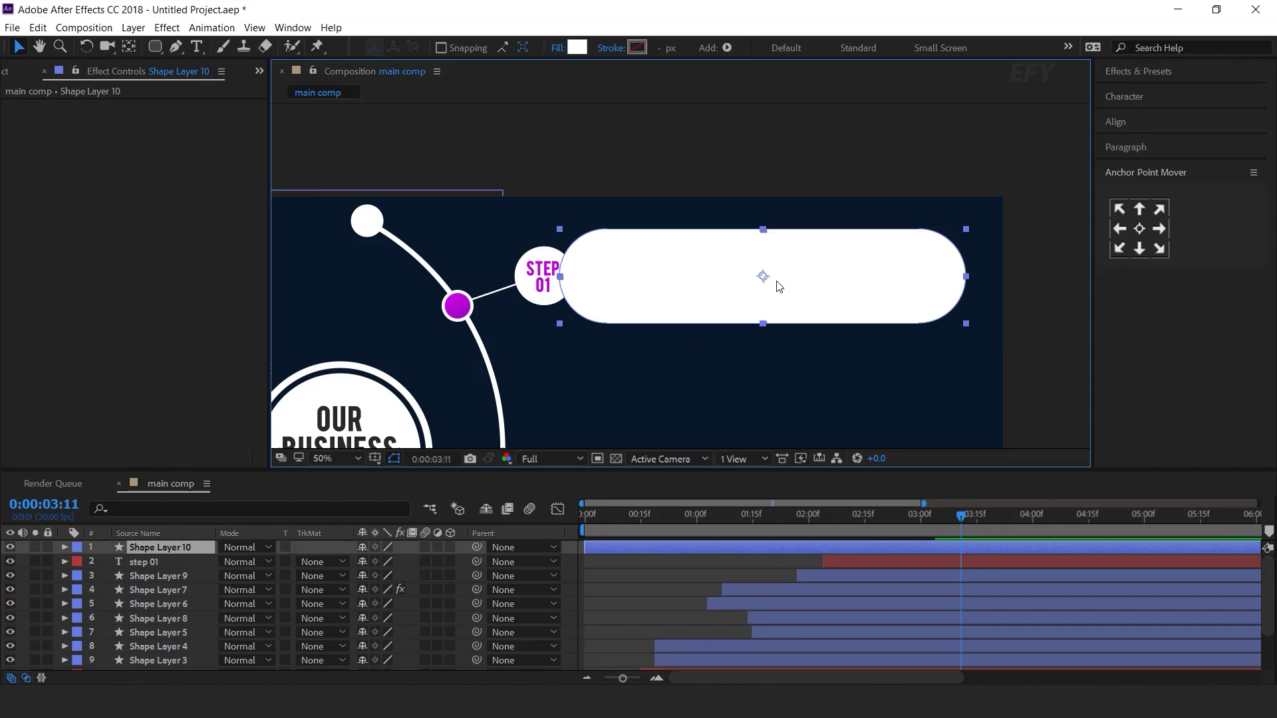
pyautogui.hotkey('ctrl', 'v')
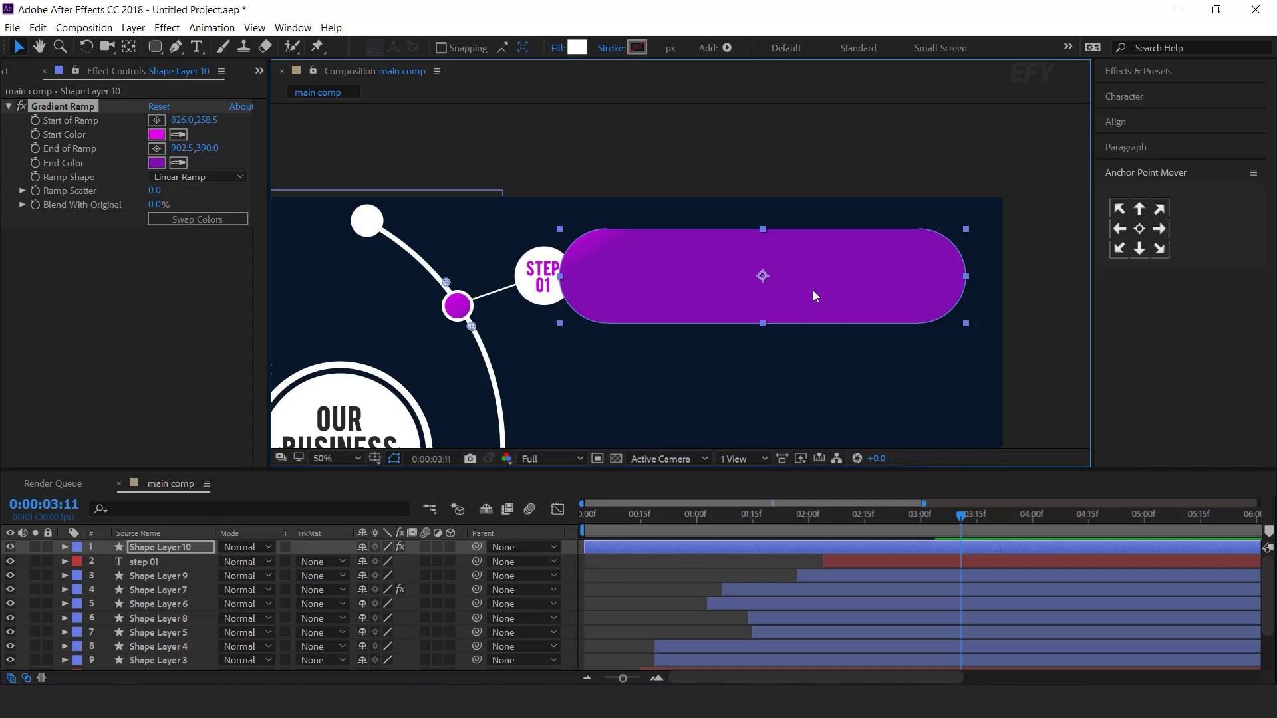
# Stretch the pill's gradient diagonally across its full length, with Start of Ramp at 1162.0, -13.5 and End of Ramp at 2392.5, 508.0
pyautogui.moveTo(446, 282); pyautogui.dragTo(556, 225)
pyautogui.moveTo(471, 327); pyautogui.dragTo(987, 354)
pyautogui.moveTo(557, 224); pyautogui.dragTo(557, 191)
pyautogui.moveTo(983, 348); pyautogui.dragTo(962, 359)
pyautogui.click(688, 566)
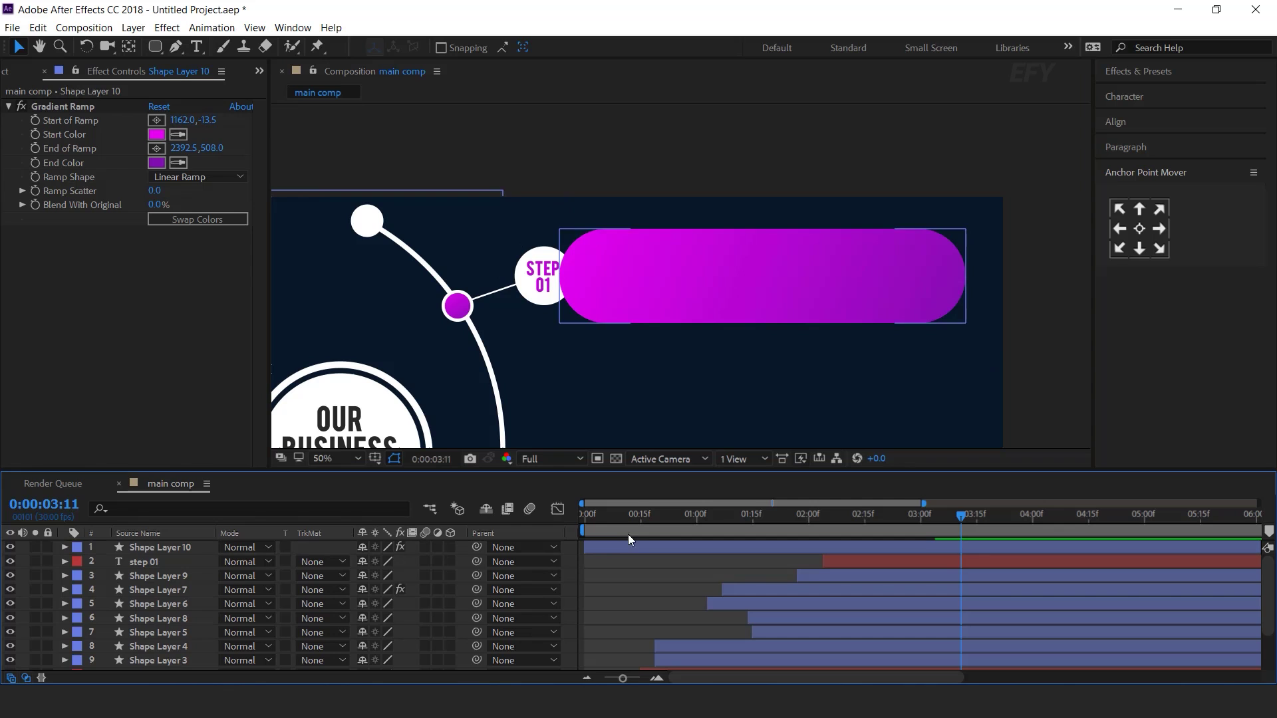
# Move the pill layer below Shape Layer 9 so it sits behind the step circle, and nudge the pill slightly upward
pyautogui.click(154, 548)
pyautogui.moveTo(164, 549)
pyautogui.mouseDown()
pyautogui.moveTo(164, 591)
pyautogui.moveTo(170, 580)
pyautogui.mouseUp()
pyautogui.moveTo(670, 286); pyautogui.dragTo(669, 283)
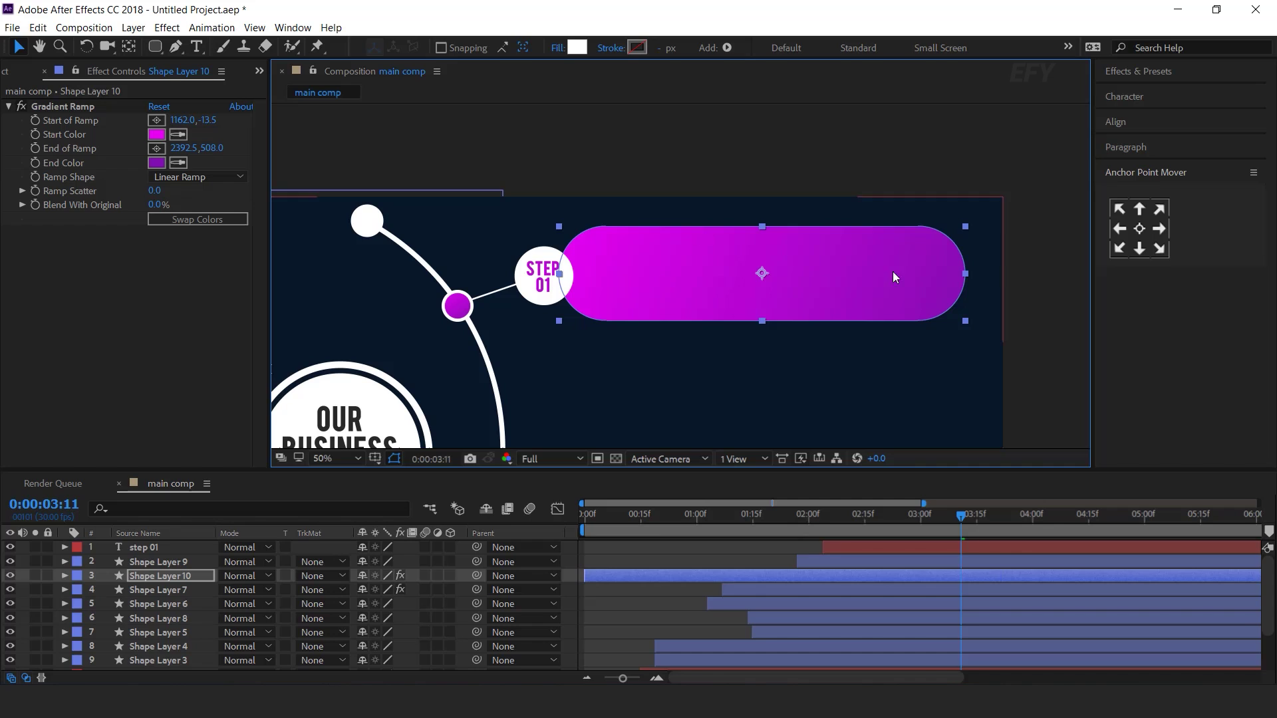
pyautogui.click(572, 578)
# Duplicate the gradient pill layer and remove the Gradient Ramp effect from the duplicate
pyautogui.click(153, 577)
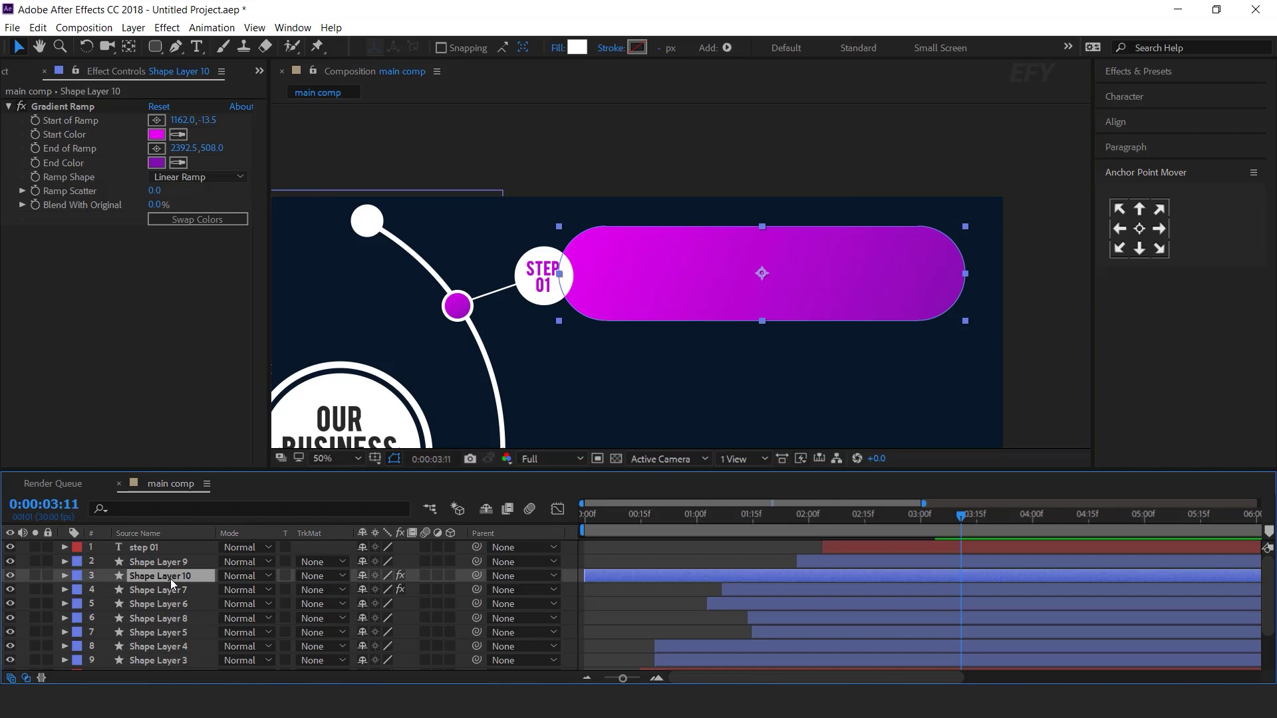
pyautogui.hotkey('ctrl', 'd')
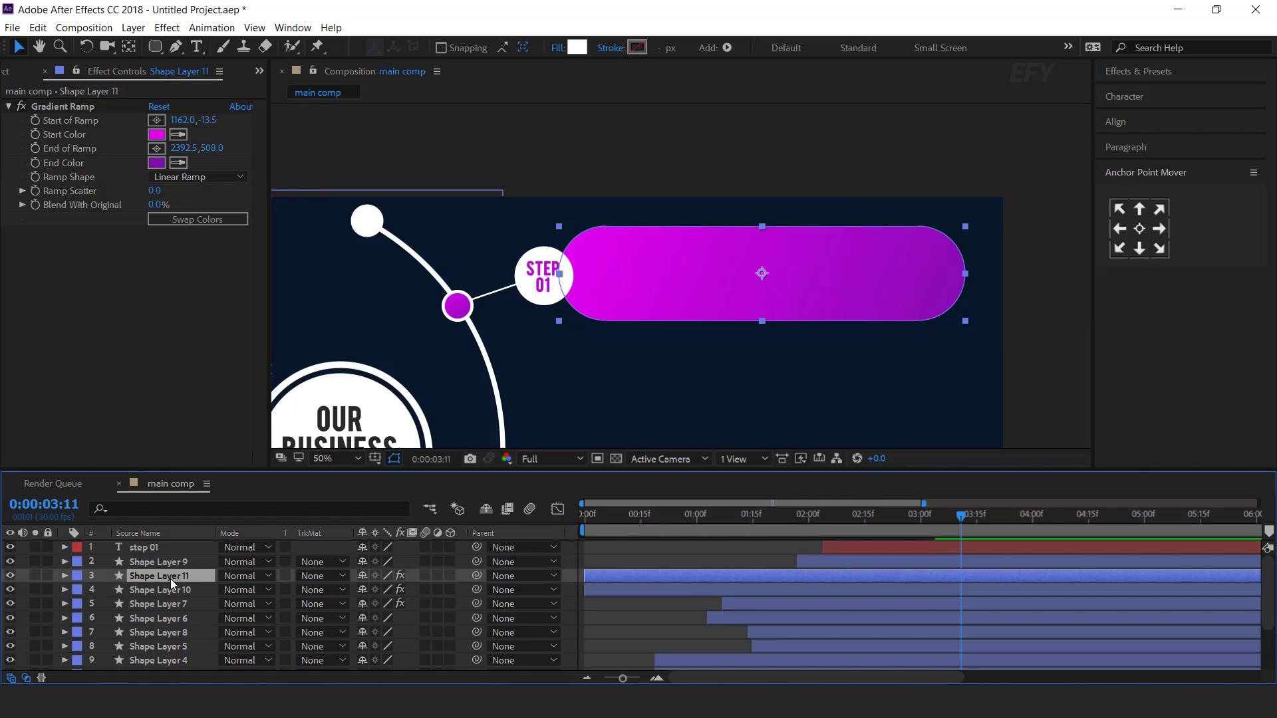
pyautogui.click(52, 106)
pyautogui.press('Delete')
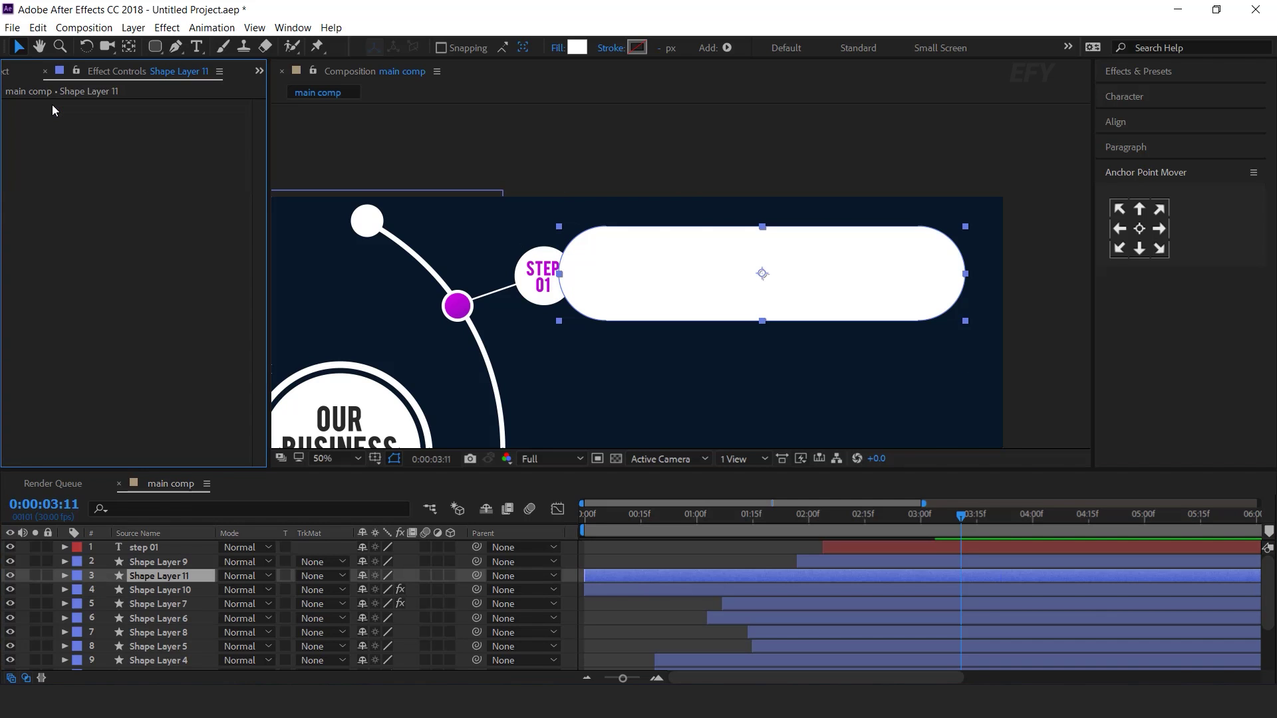
# Keyframe the white pill's Position from 533.0, 230.0 at 0:00 to 1775.0, 230.0 at 1:00 so it slides over the gradient pill
pyautogui.press('p')
pyautogui.moveTo(603, 517); pyautogui.dragTo(697, 522)
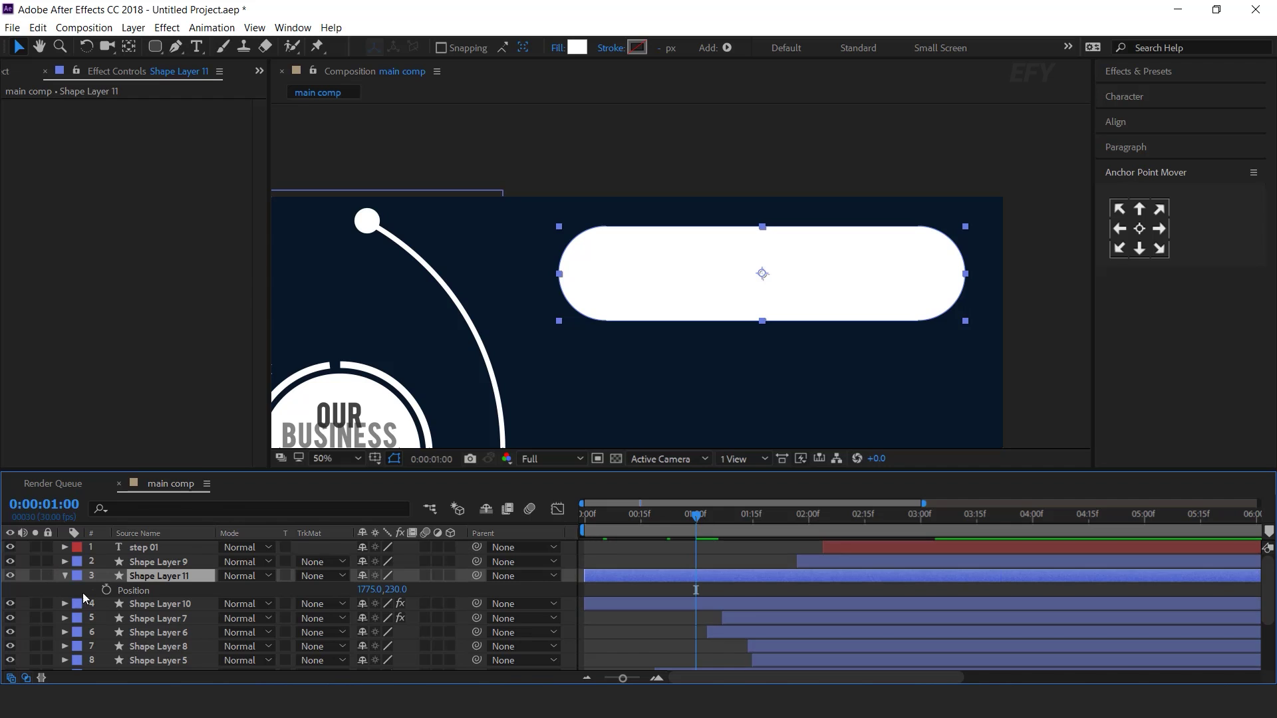
pyautogui.click(107, 590)
pyautogui.moveTo(694, 519); pyautogui.dragTo(537, 521)
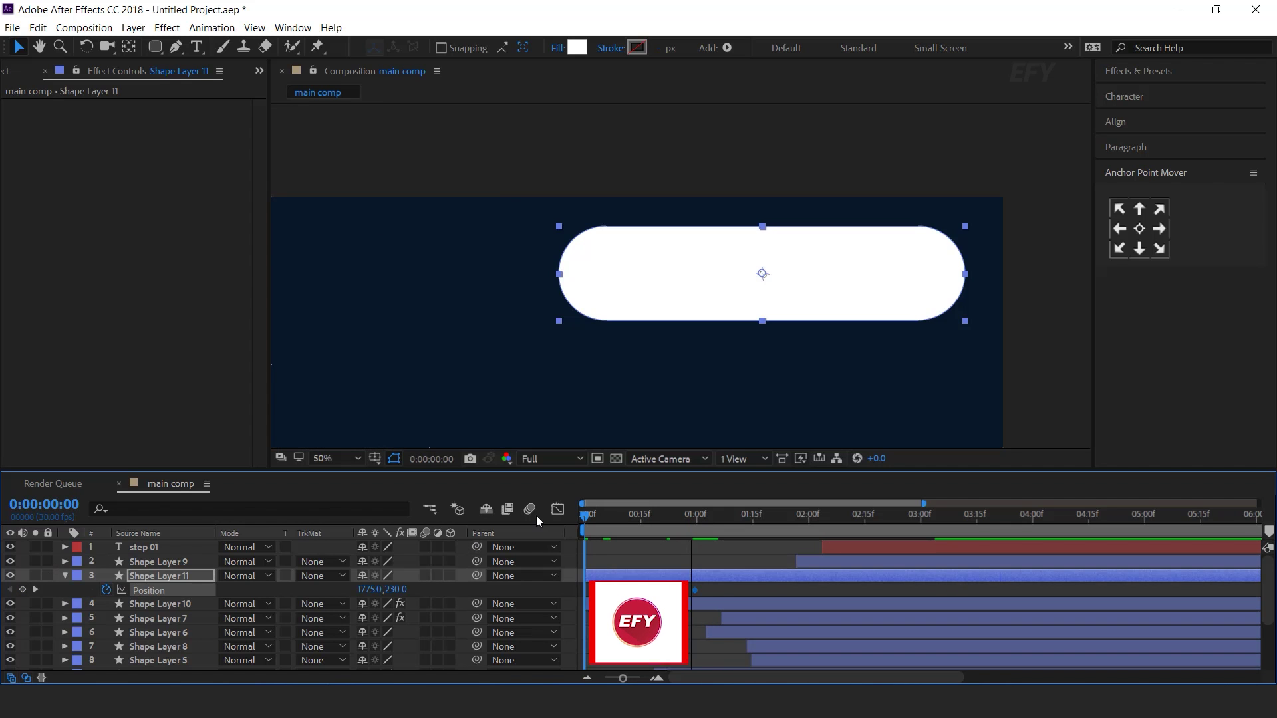
pyautogui.moveTo(927, 290); pyautogui.dragTo(511, 291)
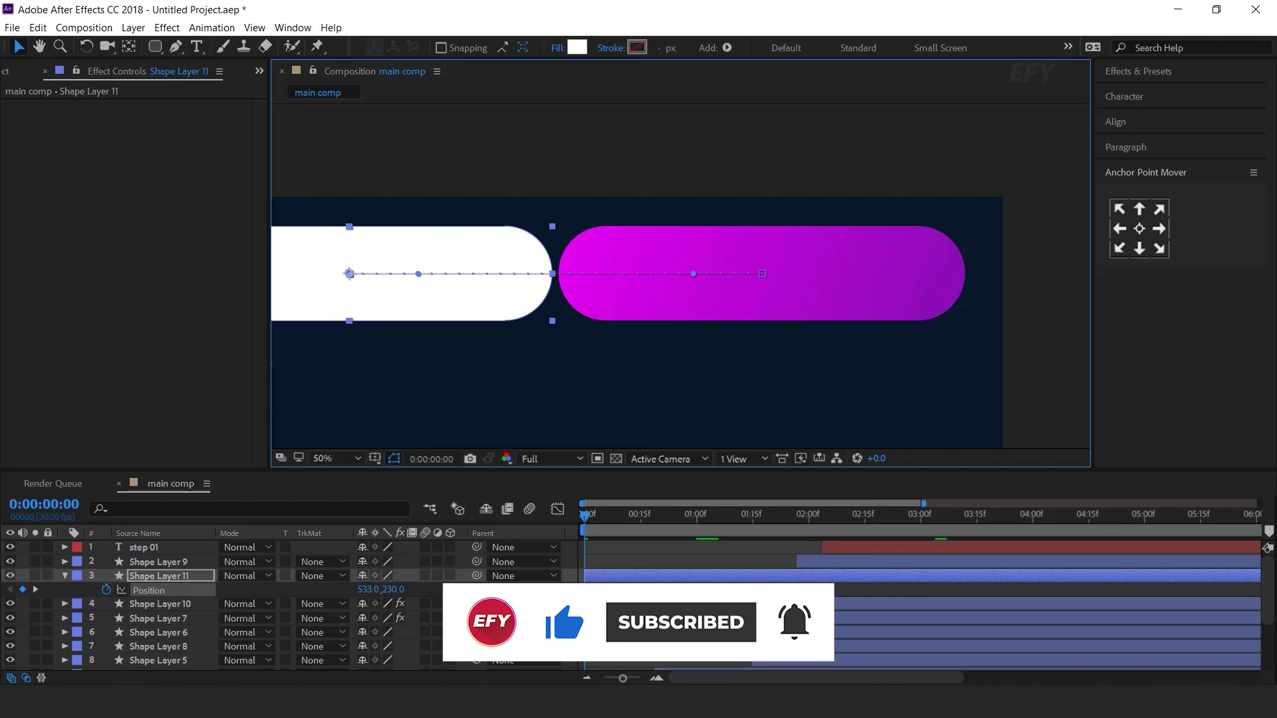
# Set the gradient pill's track matte to Alpha Matte "Shape Layer 11" and check the reveal
pyautogui.click(170, 605)
pyautogui.click(330, 606)
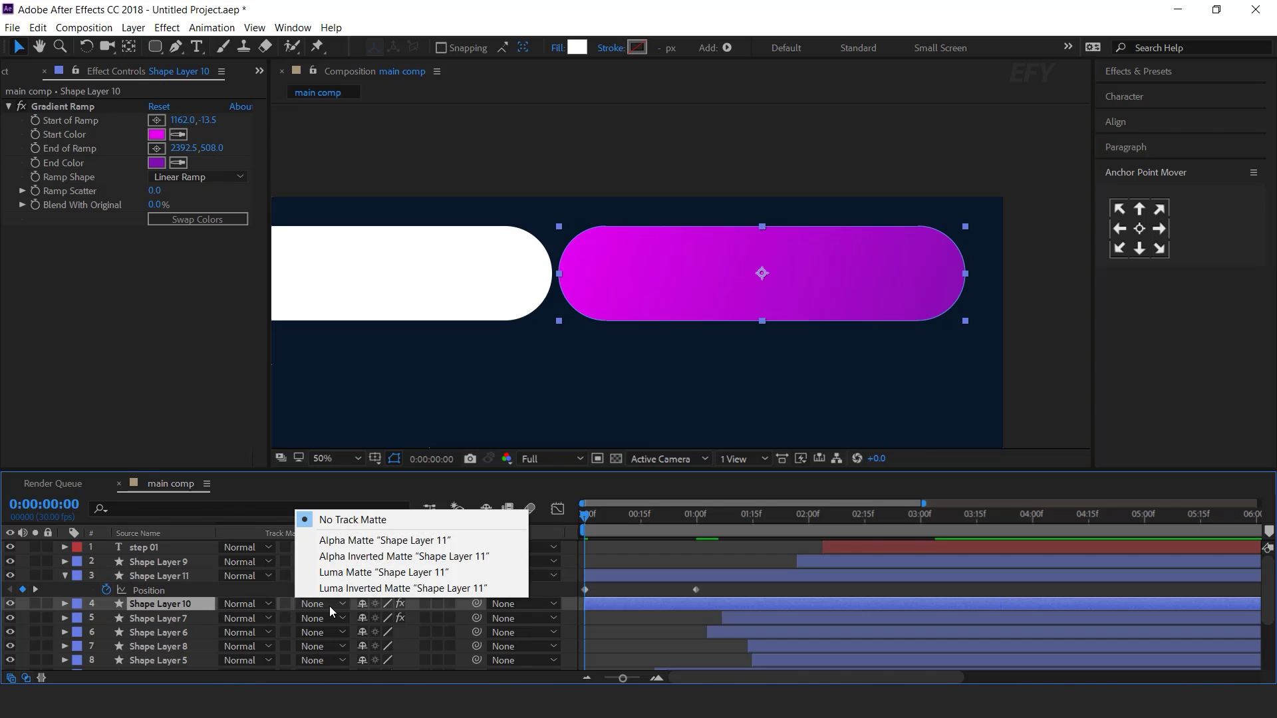
pyautogui.click(422, 540)
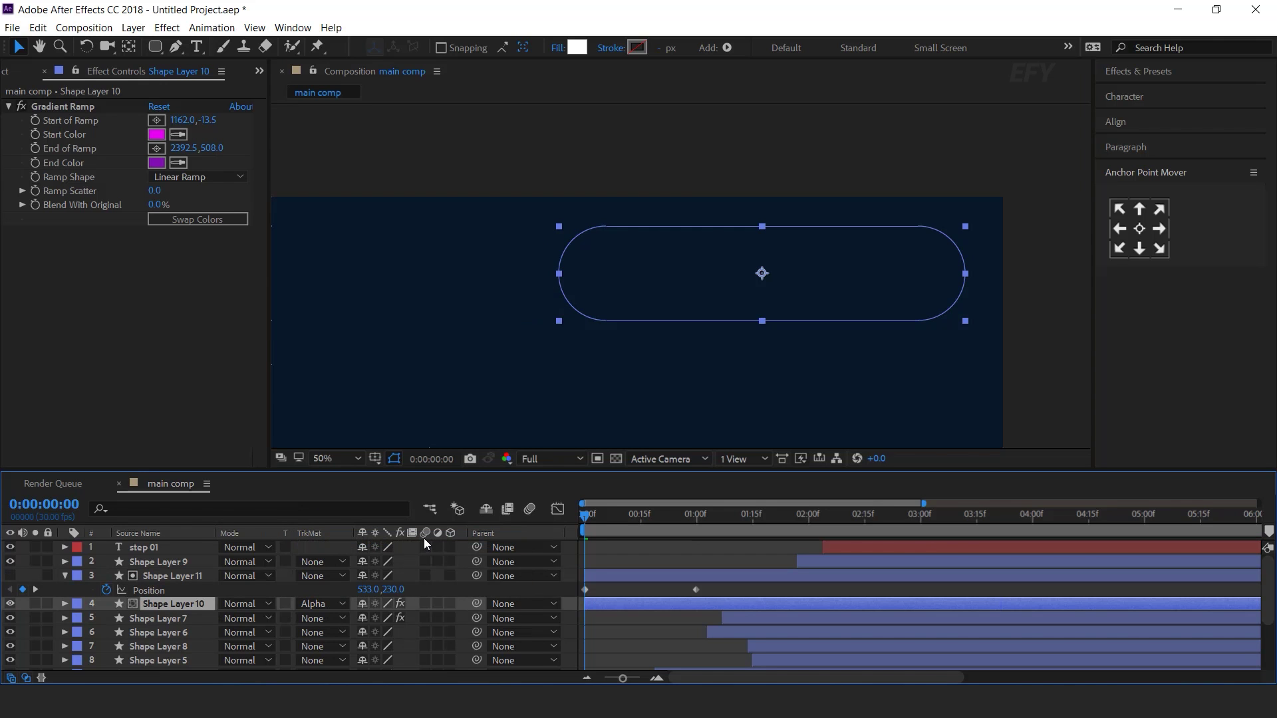
pyautogui.moveTo(594, 519); pyautogui.dragTo(721, 516)
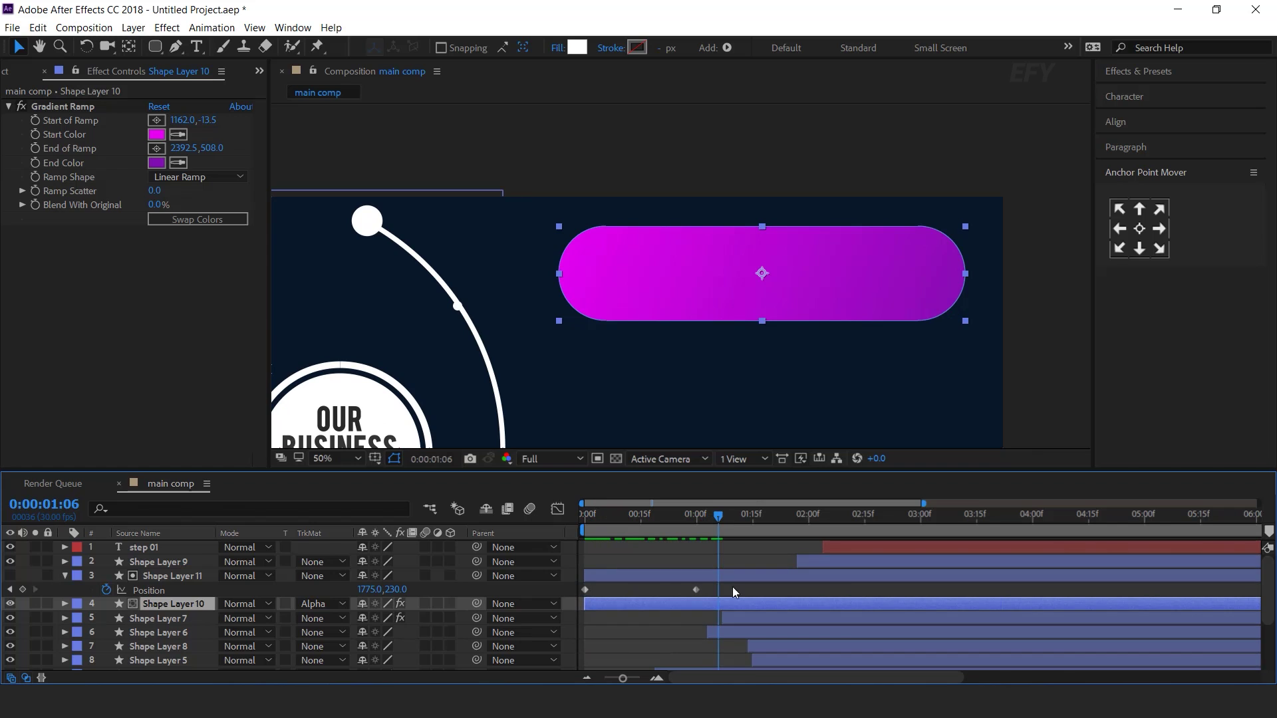
# Ease the matte's final Position keyframe, lengthen its incoming influence in the speed graph, move it to about 1:08, and collapse the layer
pyautogui.click(696, 590)
pyautogui.rightClick(694, 589)
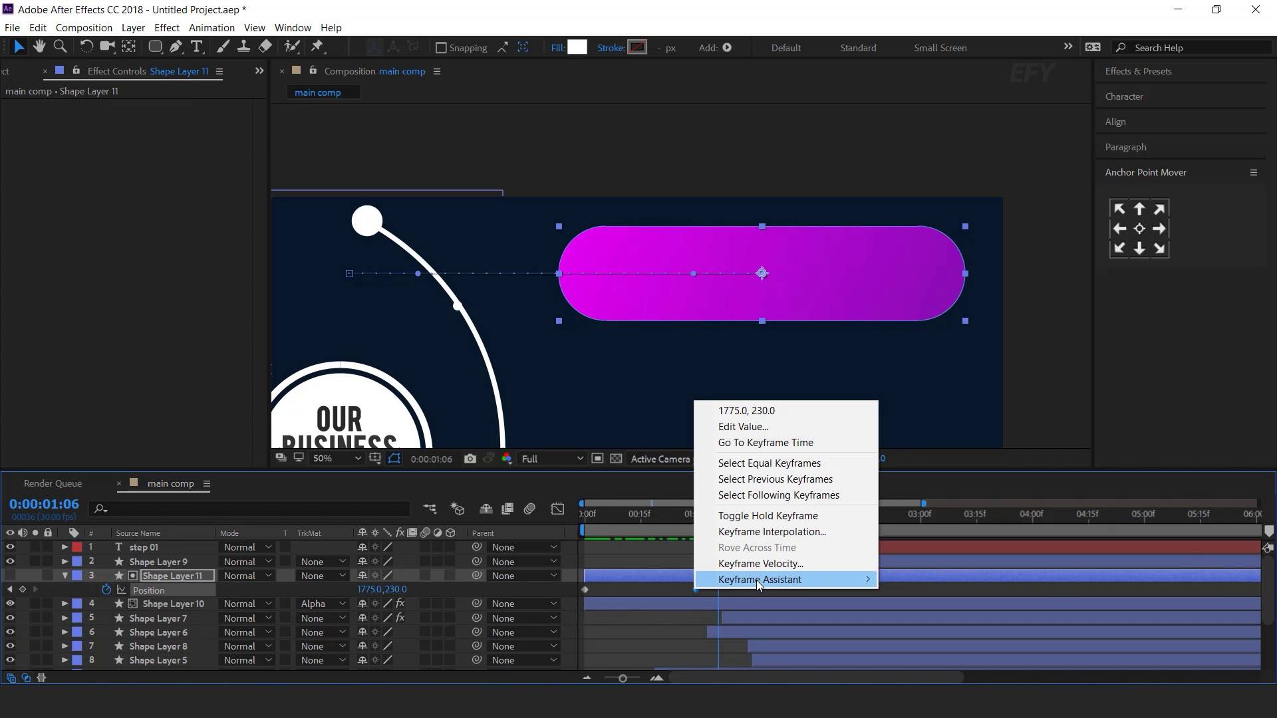
pyautogui.moveTo(772, 661)
pyautogui.click(941, 468)
pyautogui.click(558, 509)
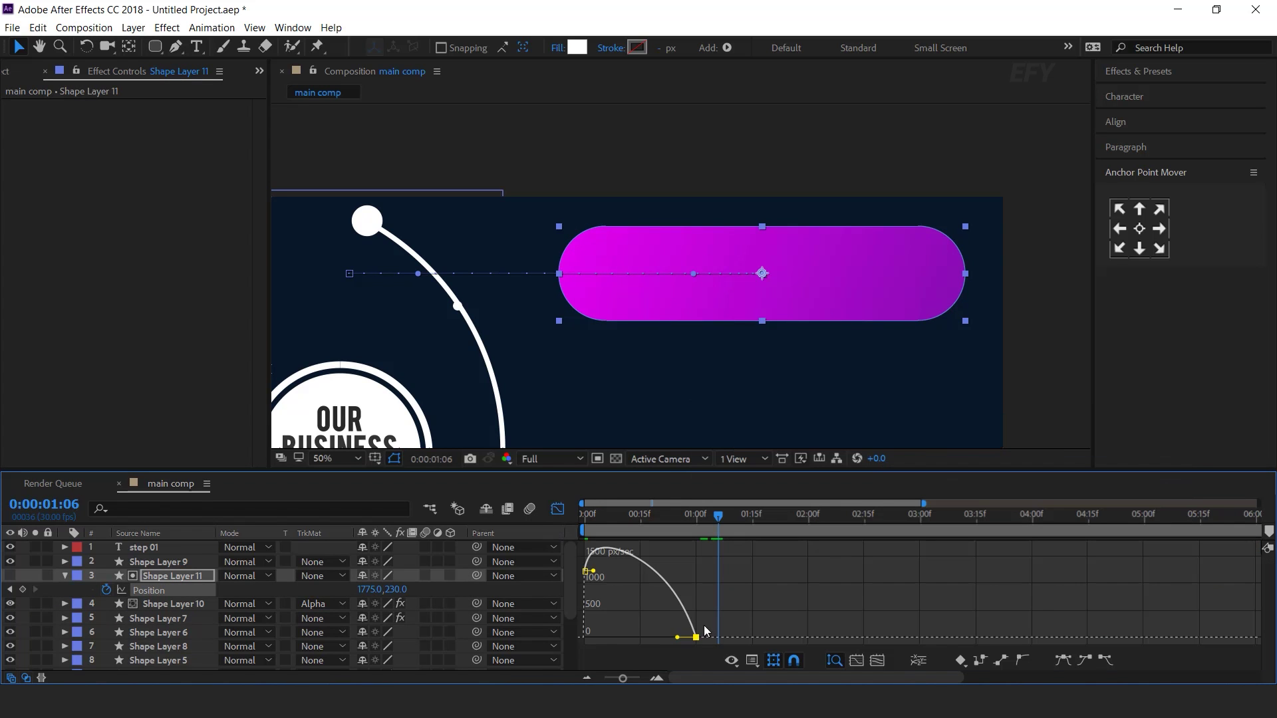
pyautogui.click(652, 638)
pyautogui.click(695, 638)
pyautogui.moveTo(680, 638); pyautogui.dragTo(656, 637)
pyautogui.click(558, 509)
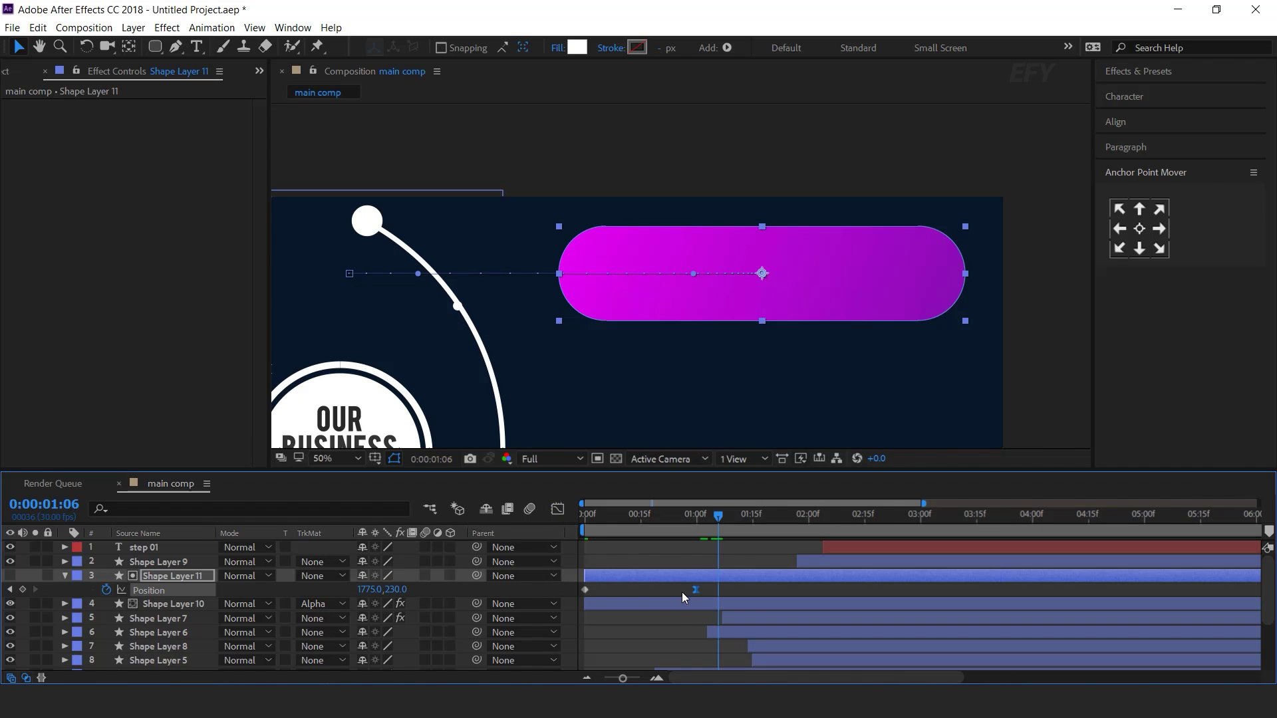
pyautogui.moveTo(695, 590); pyautogui.dragTo(721, 594)
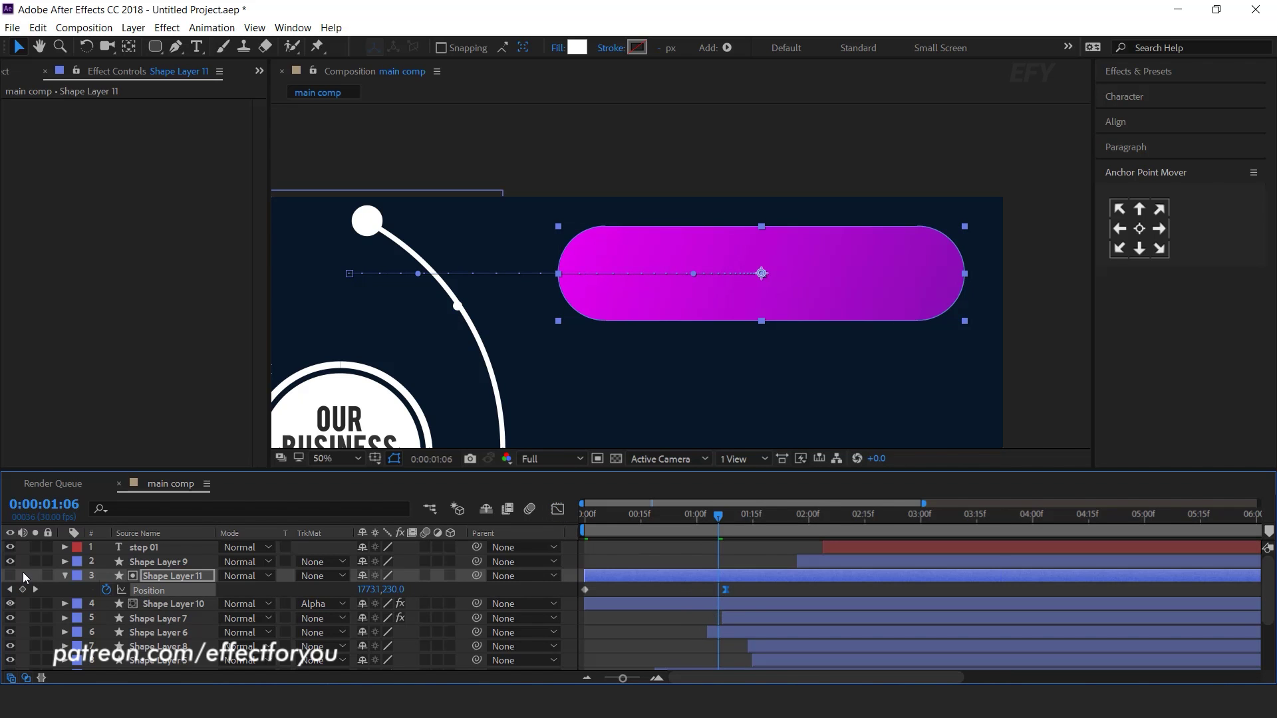
pyautogui.click(66, 575)
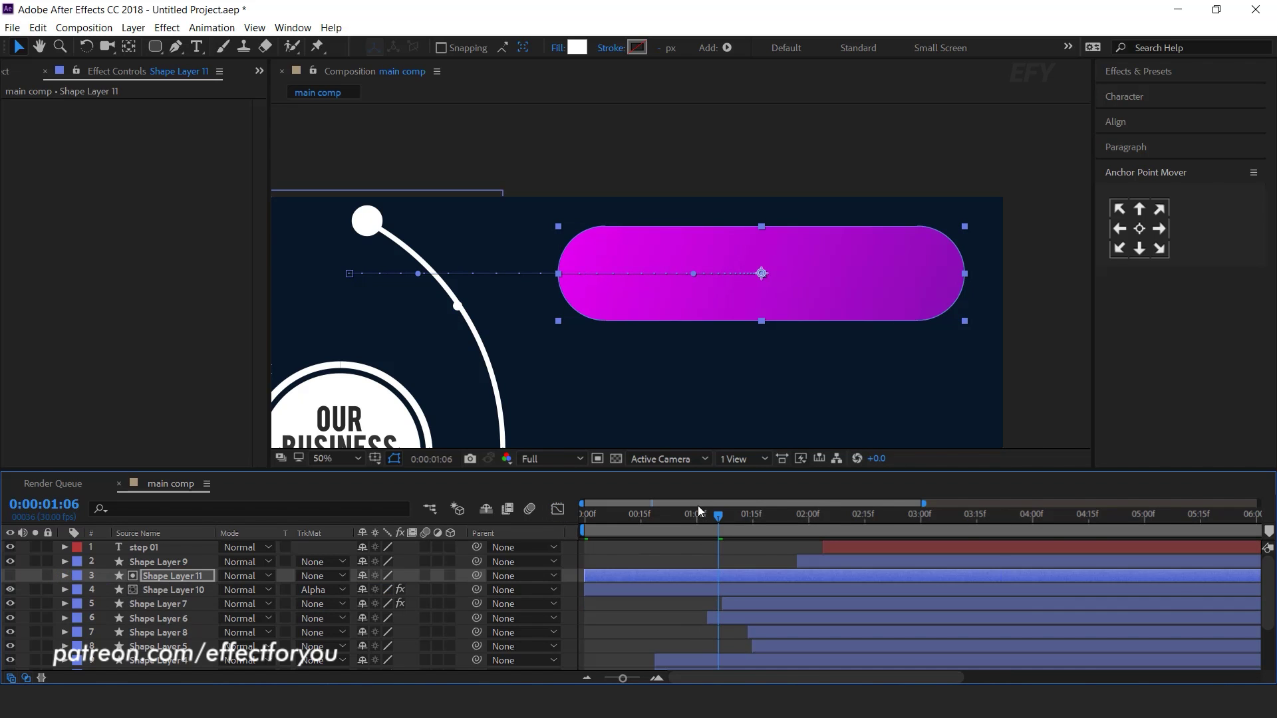
# Shift the gradient pill and its matte layer together to start at about 2:09, and preview the pill's reveal beside the step circle
pyautogui.keyDown('ctrl'); pyautogui.click(657, 595); pyautogui.keyUp('ctrl')
pyautogui.moveTo(636, 591); pyautogui.dragTo(836, 588)
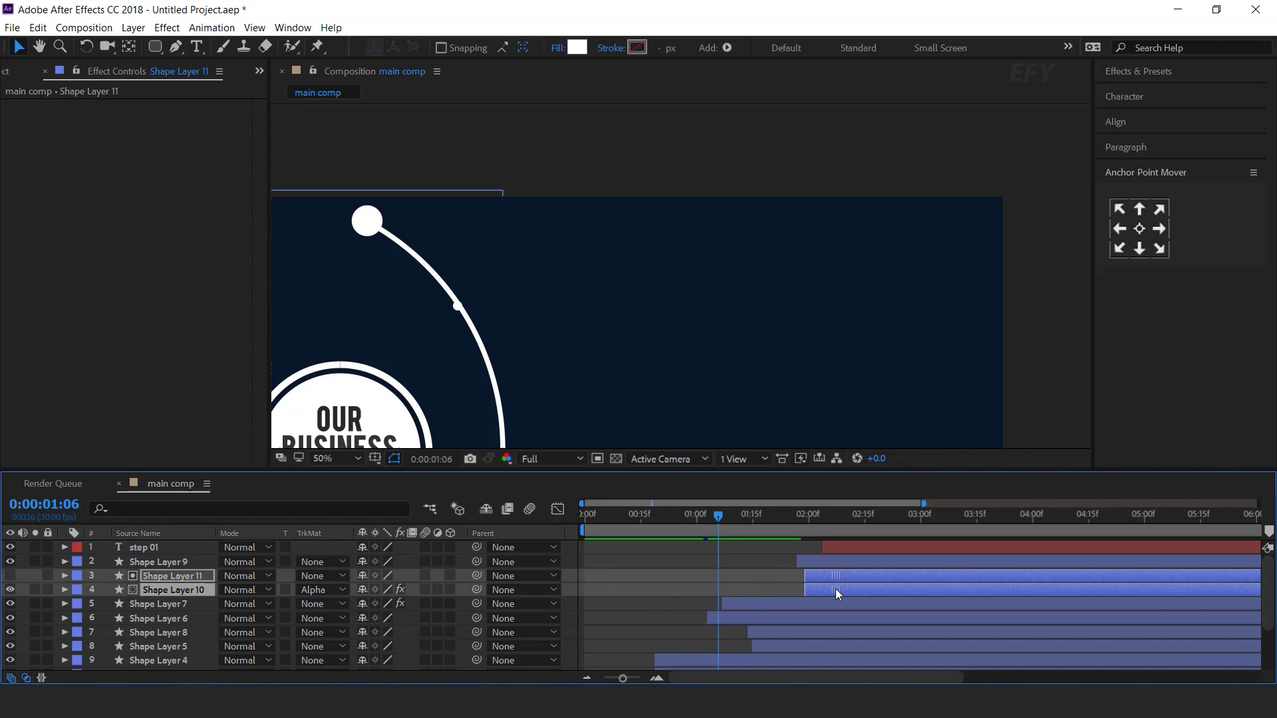
pyautogui.moveTo(862, 589); pyautogui.dragTo(880, 589)
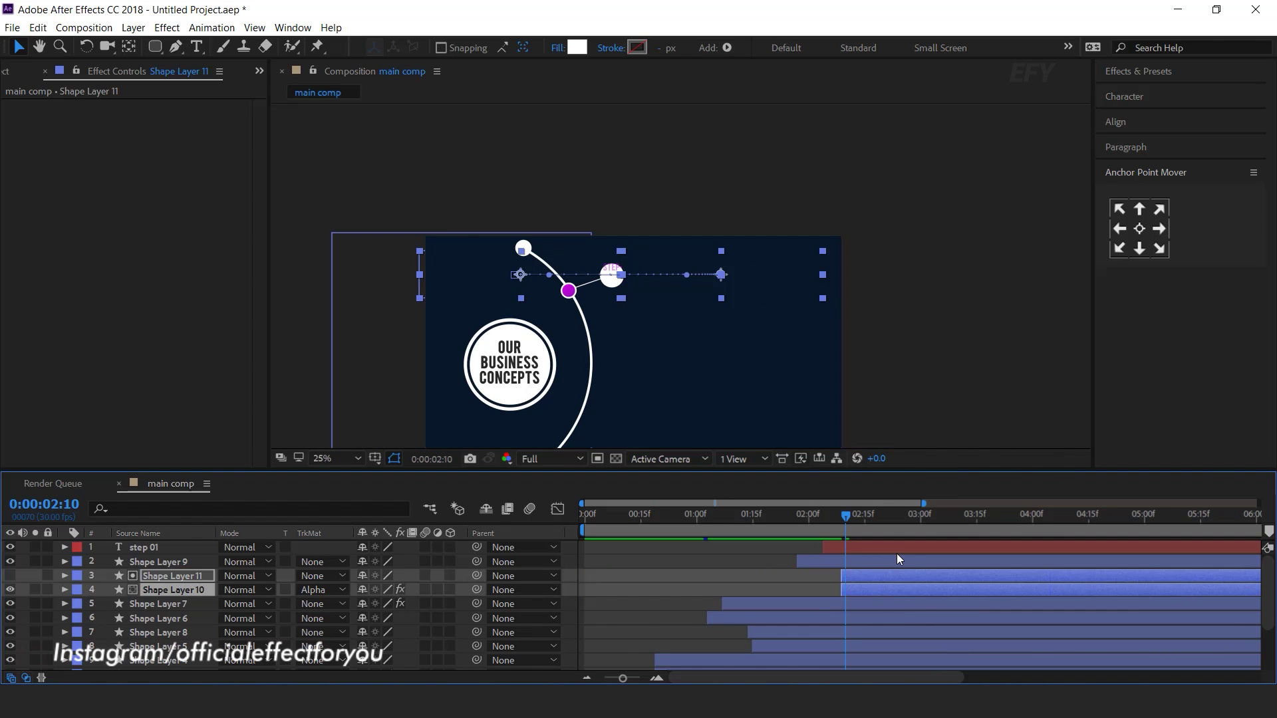
pyautogui.press('space')
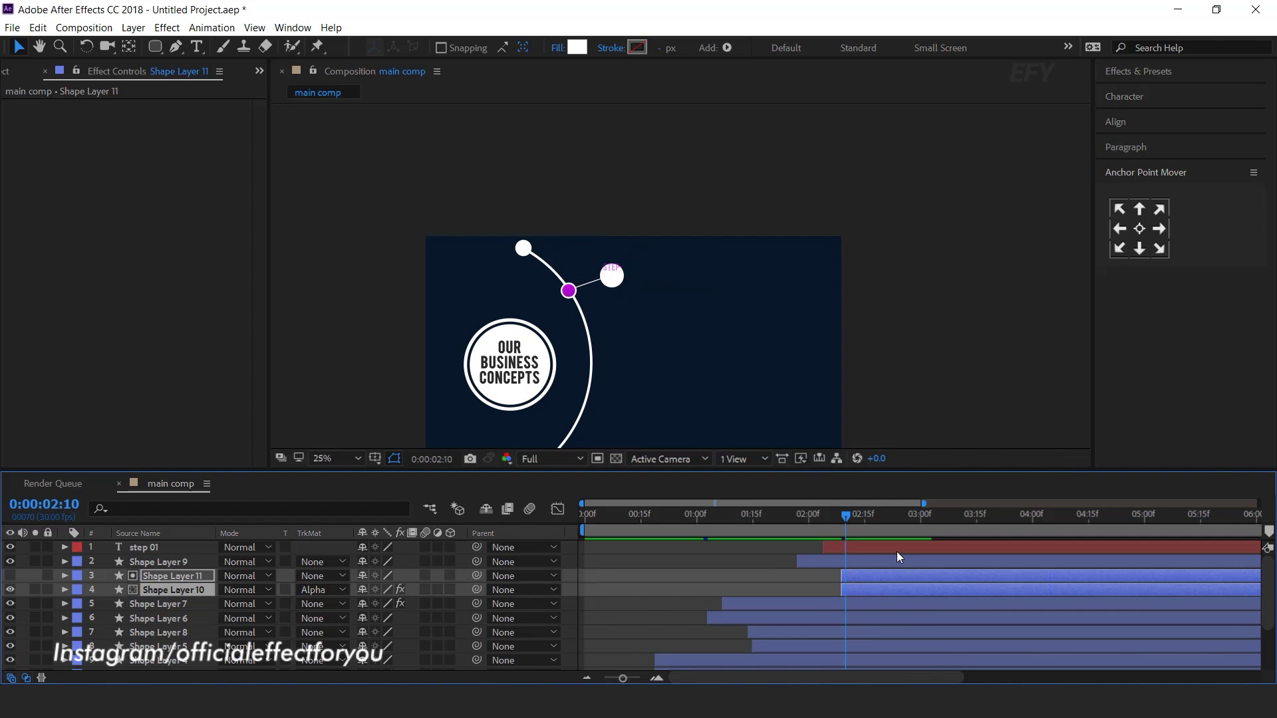
pyautogui.click(758, 515)
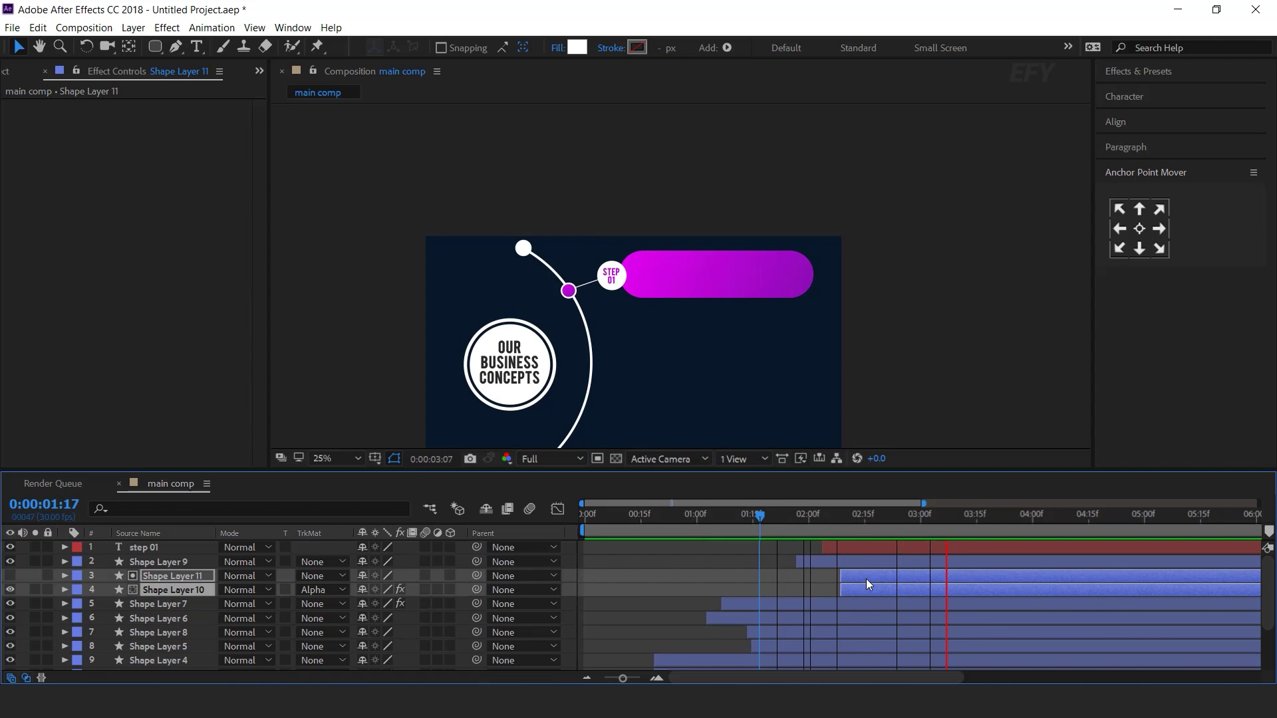
pyautogui.moveTo(848, 520); pyautogui.dragTo(987, 517)
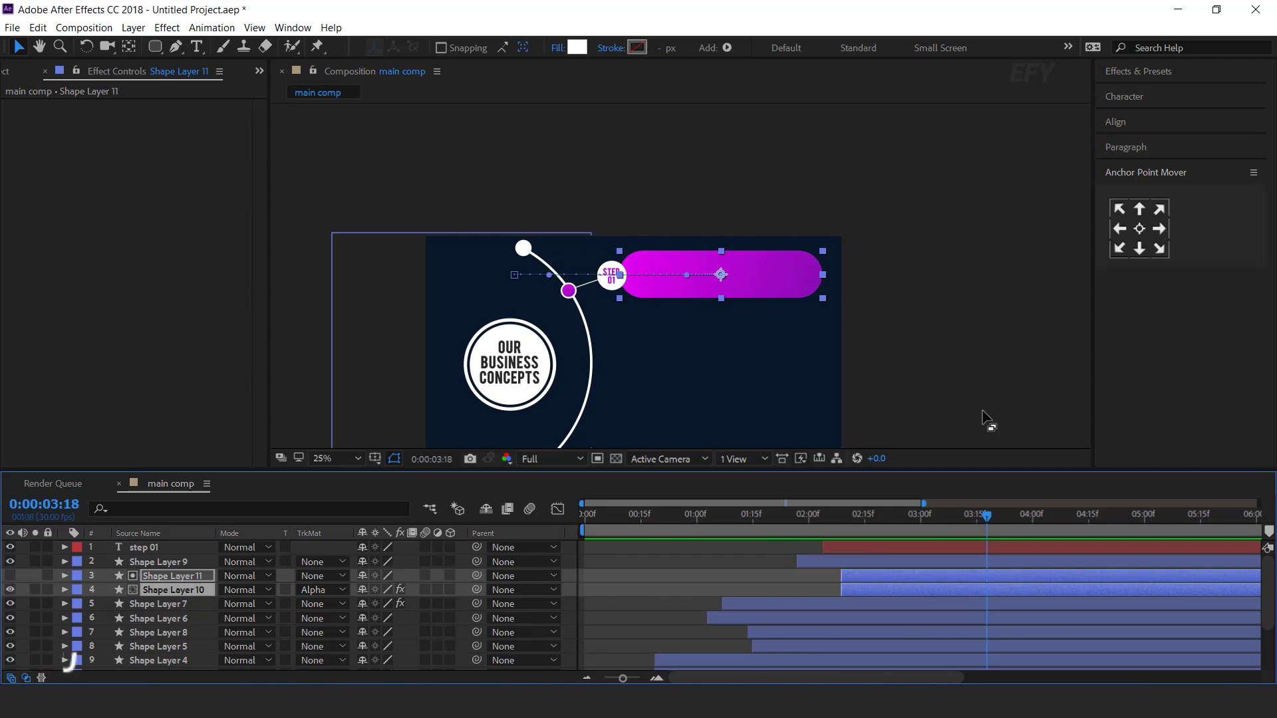
# Paste the white "Lorem Ispsum" heading in 50 px Bebas onto the upper-left part of the pill
pyautogui.click(972, 234)
pyautogui.press('.')
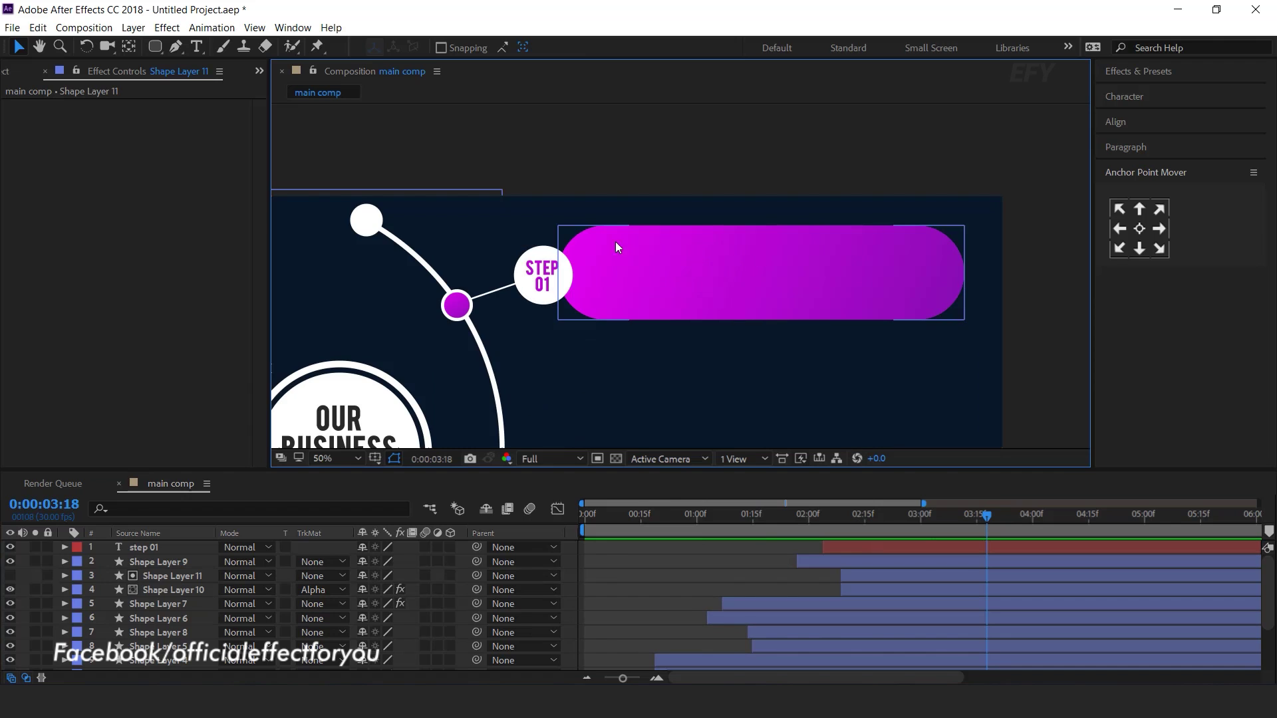
pyautogui.click(568, 552)
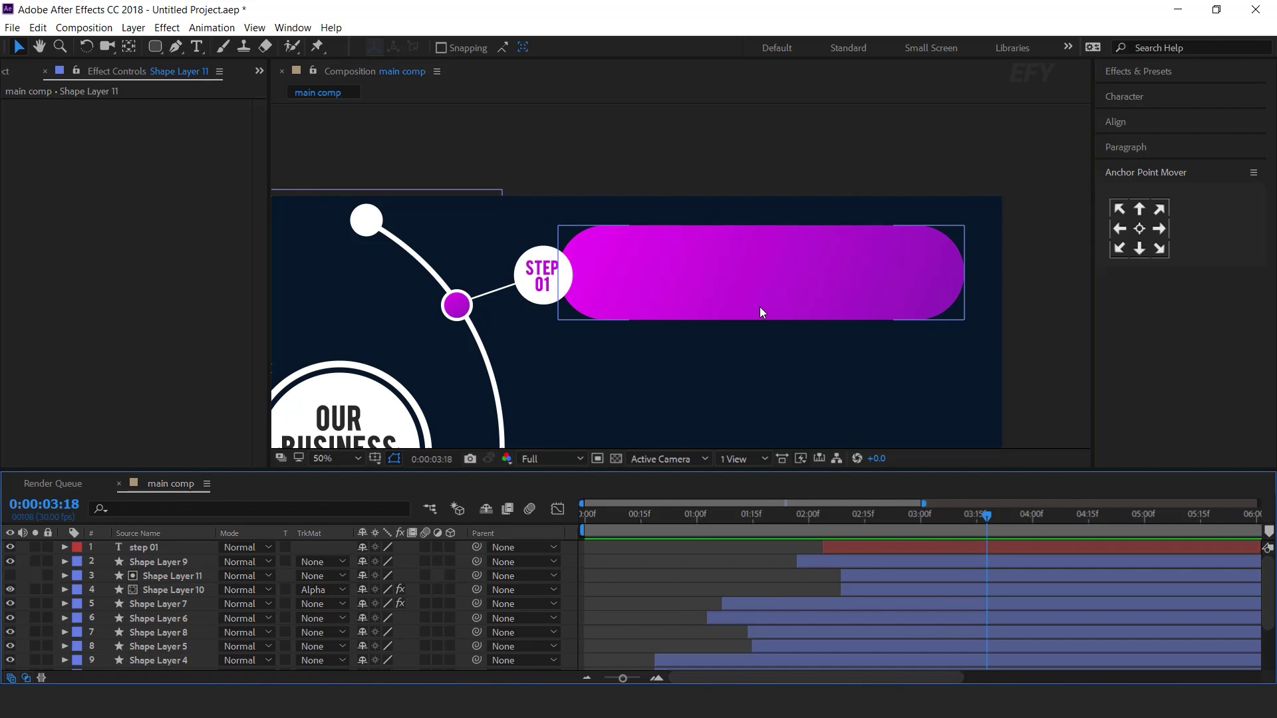
pyautogui.hotkey('ctrl', 'v')
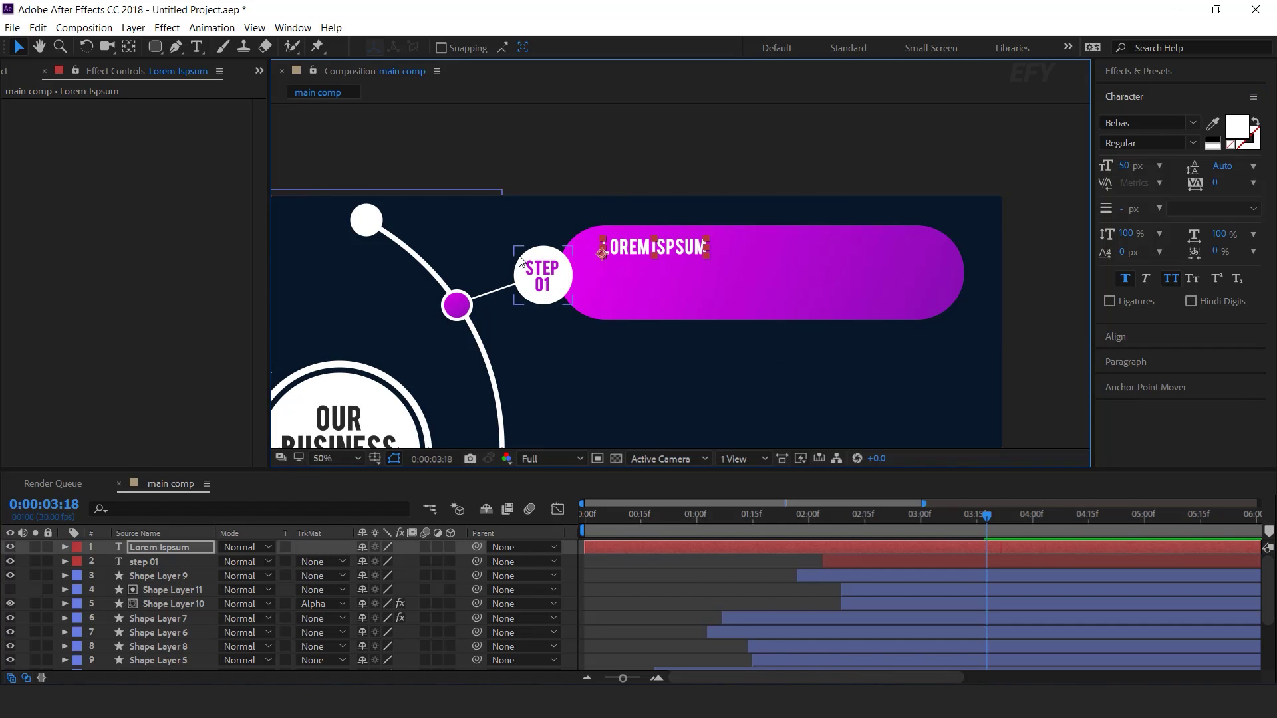
# Add Opacity and Tracking text animators to the "Lorem Ispsum" layer
pyautogui.click(65, 548)
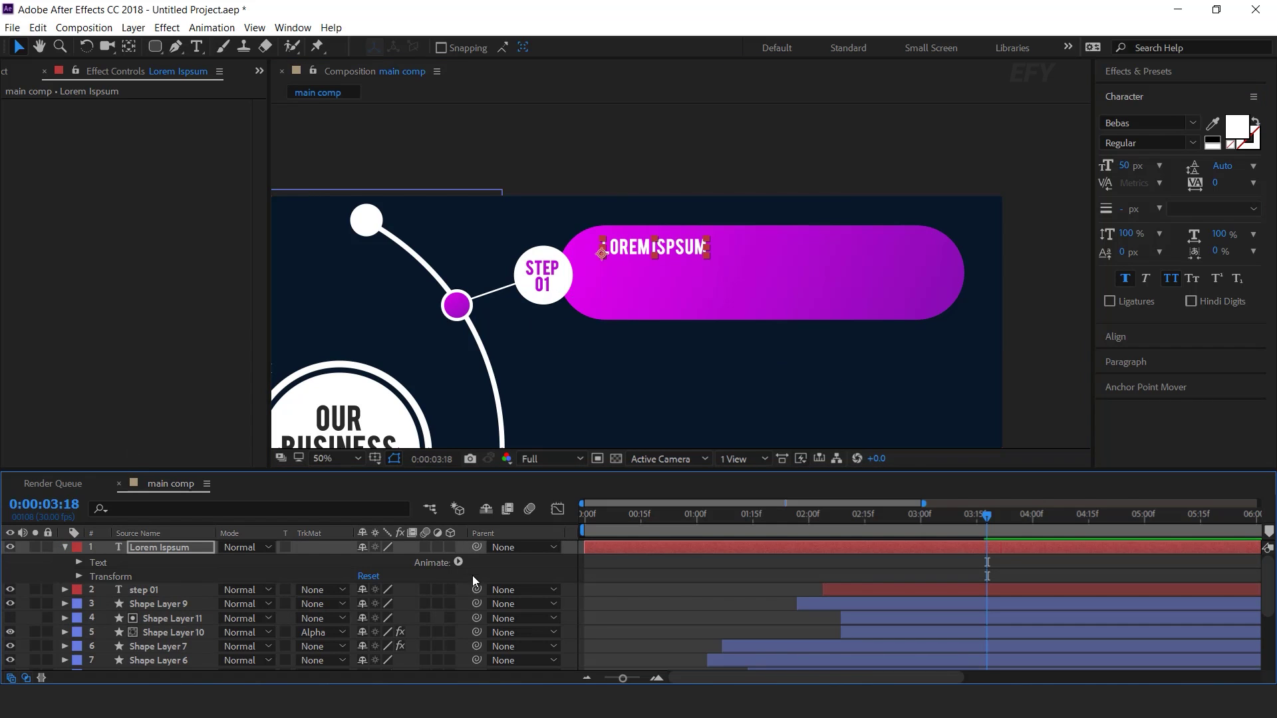
pyautogui.click(459, 562)
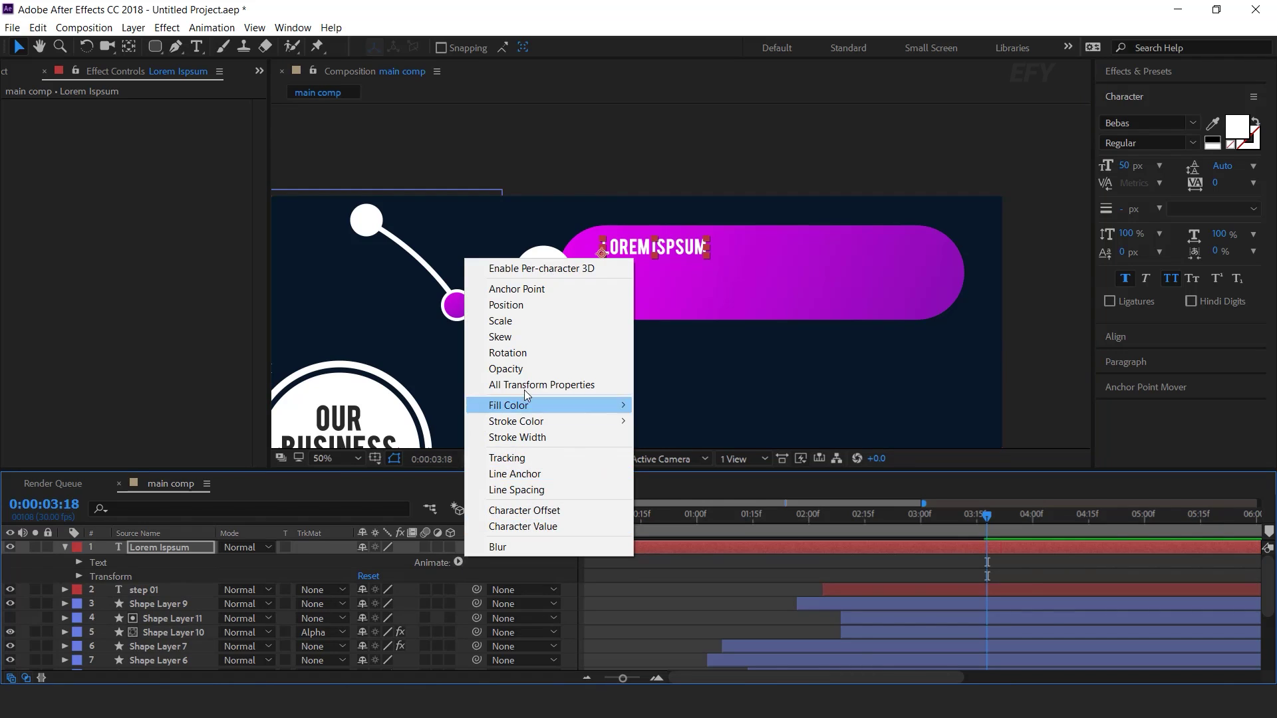
pyautogui.click(513, 368)
pyautogui.click(459, 562)
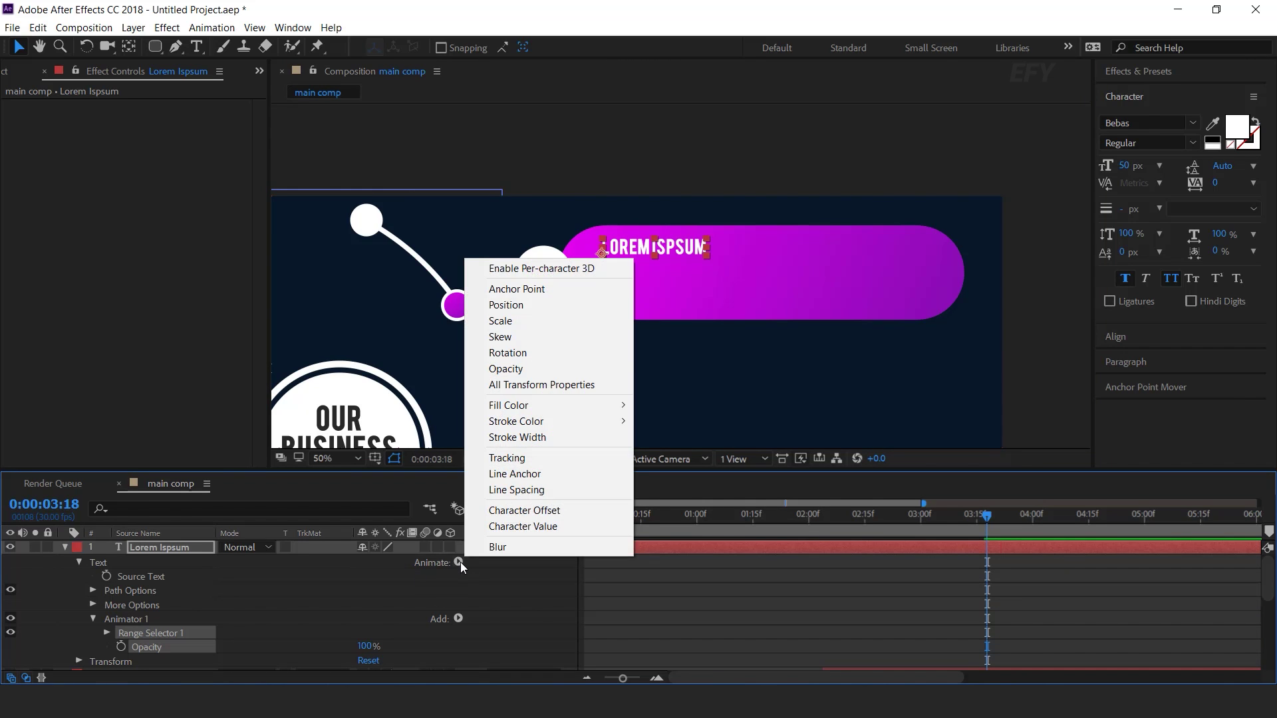
pyautogui.click(530, 459)
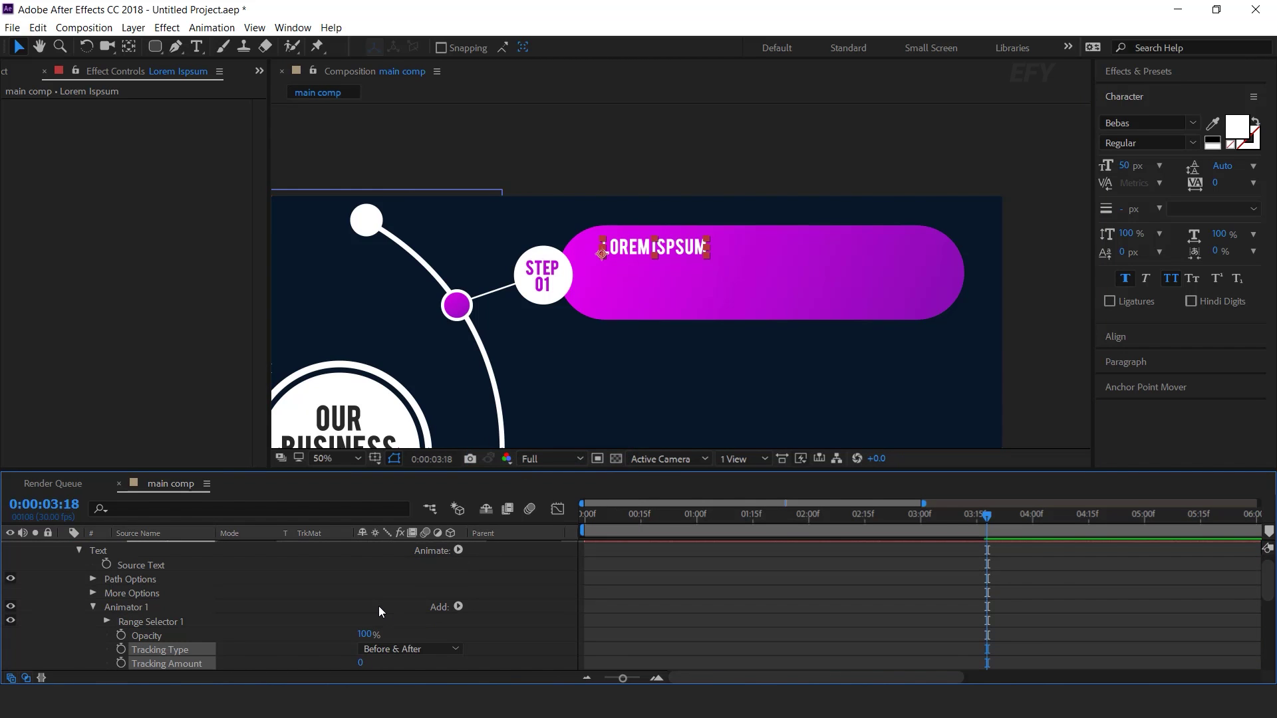
# With the playhead at 1:00, set the "Lorem Ispsum" animator's Tracking Amount to -20
pyautogui.click(697, 524)
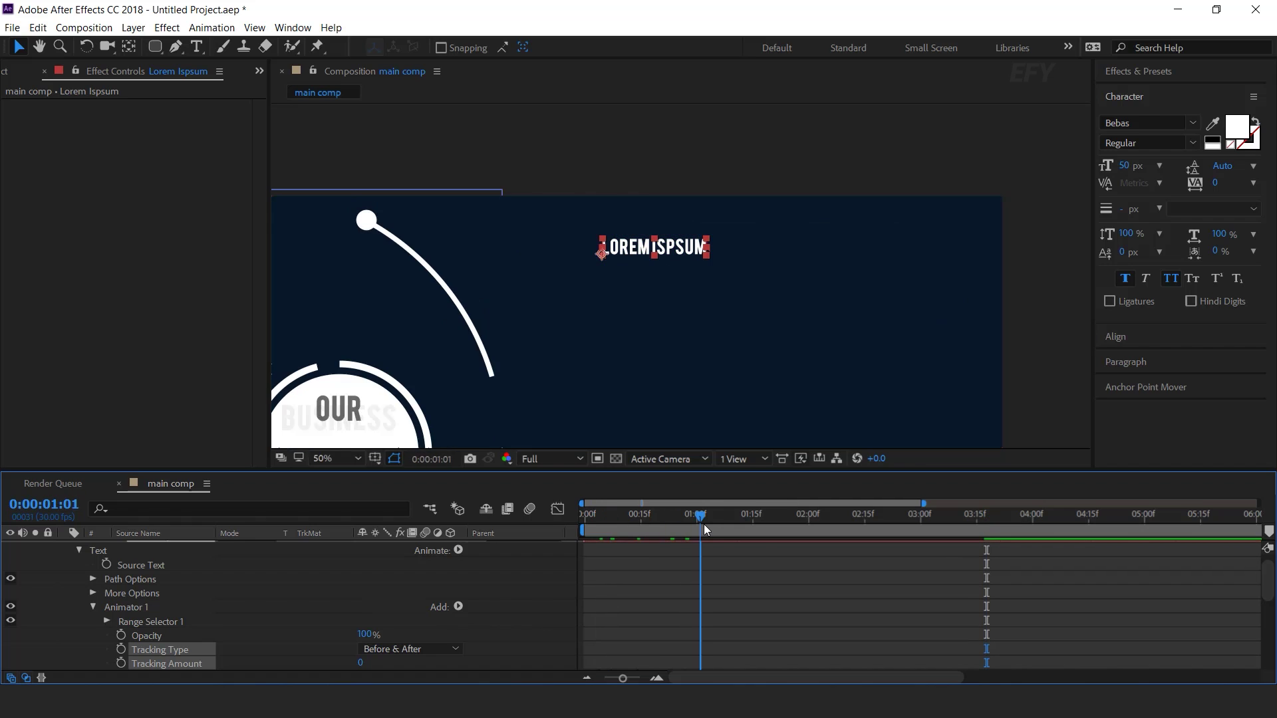
pyautogui.scroll(-3, 221, 599)
pyautogui.click(235, 589)
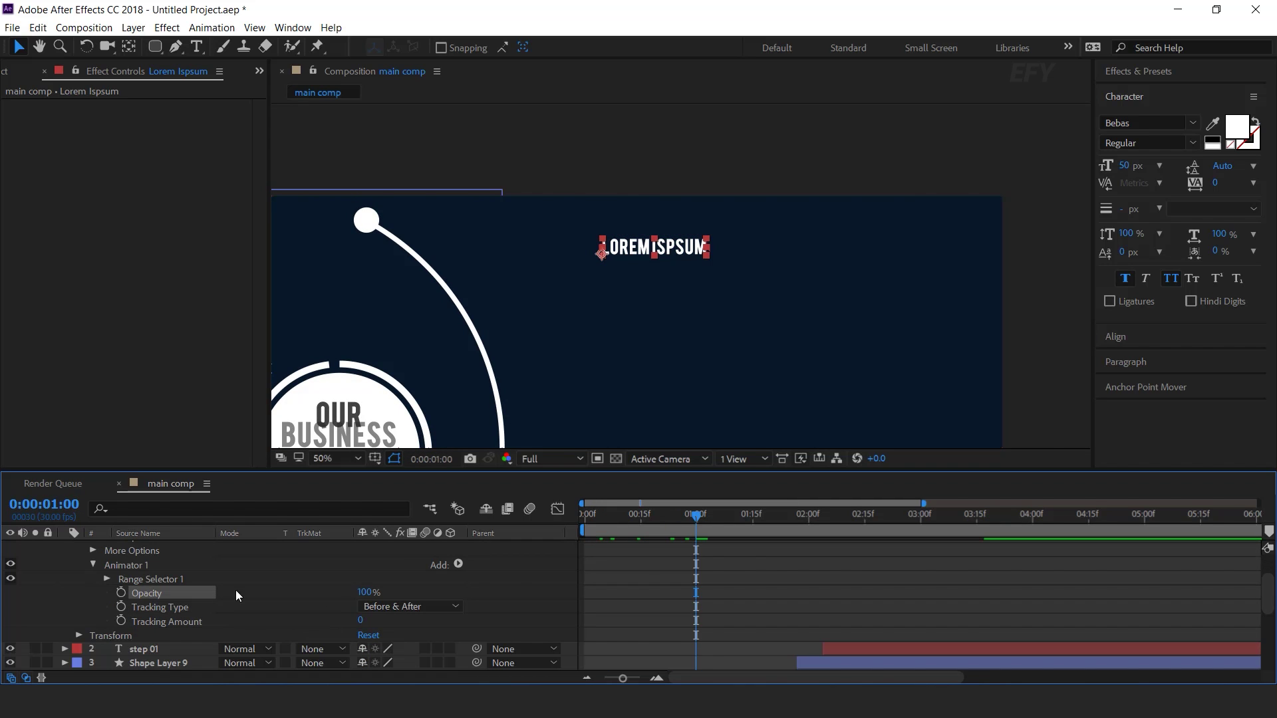
pyautogui.moveTo(361, 620); pyautogui.dragTo(346, 621)
pyautogui.click(365, 623)
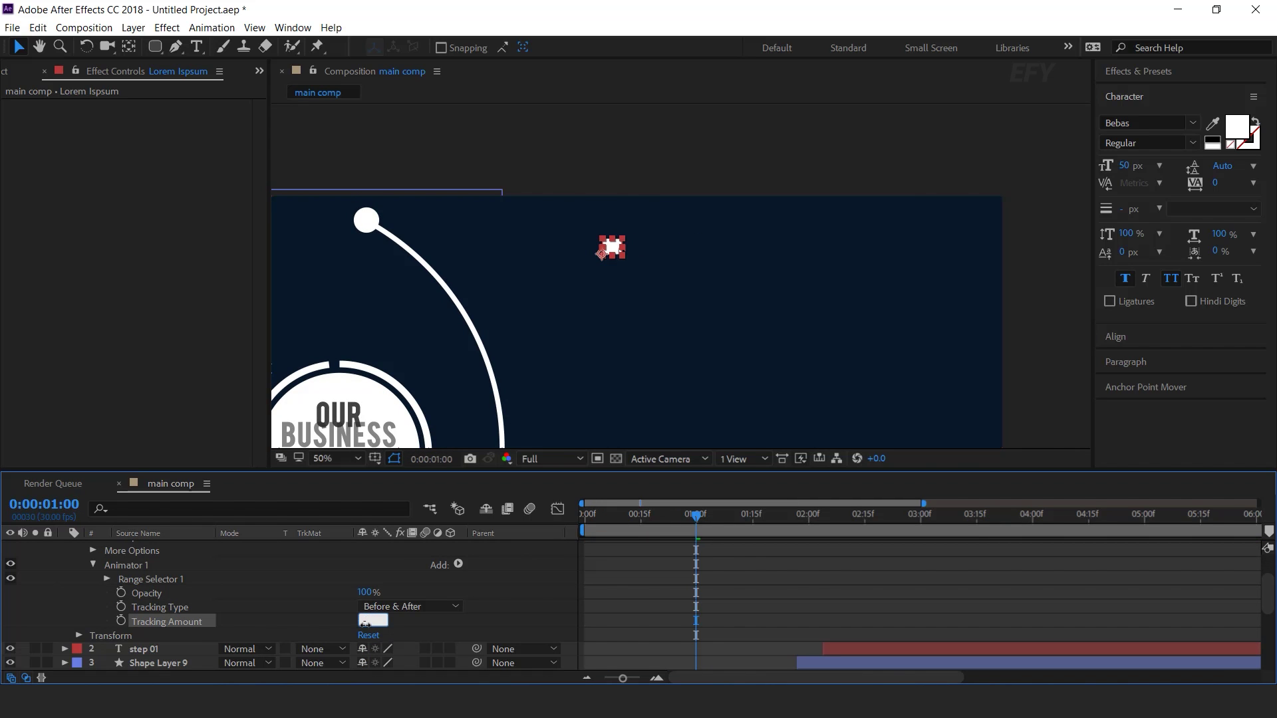
pyautogui.press('Return')
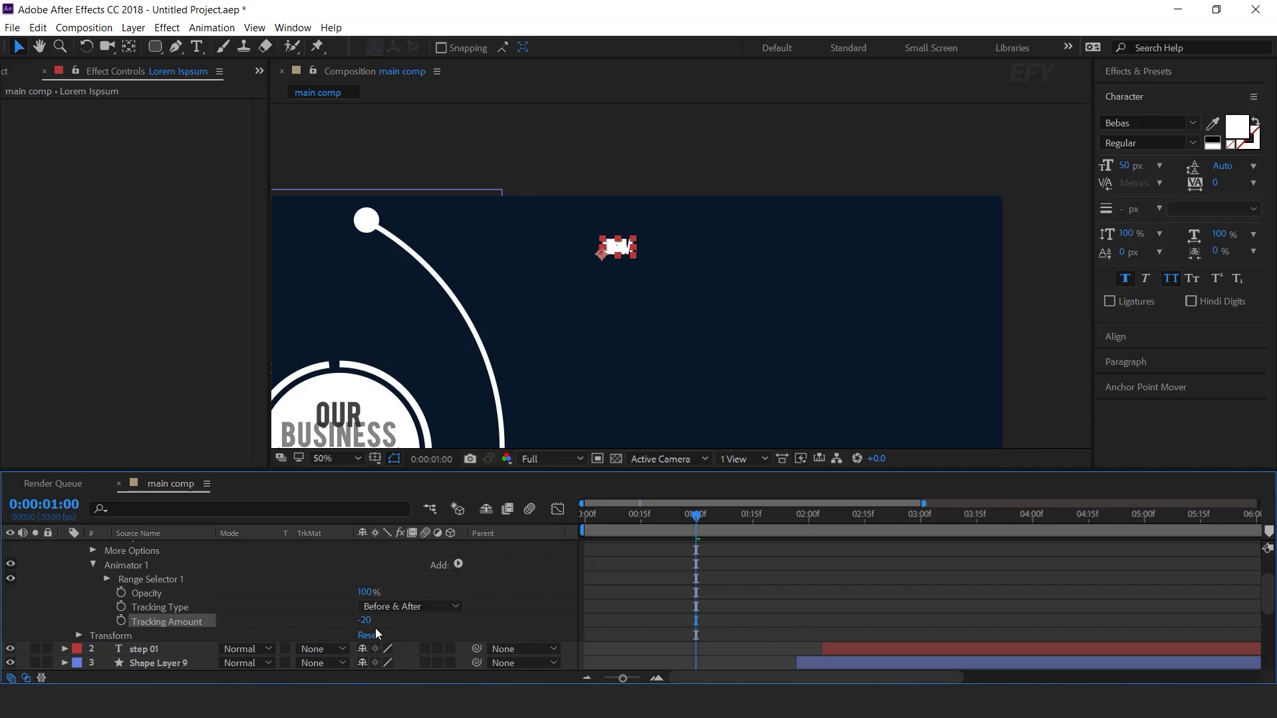
# Set the "Lorem Ispsum" animator's Opacity to 0% and its range selector's Shape to Ramp Up
pyautogui.click(365, 592)
pyautogui.press('Return')
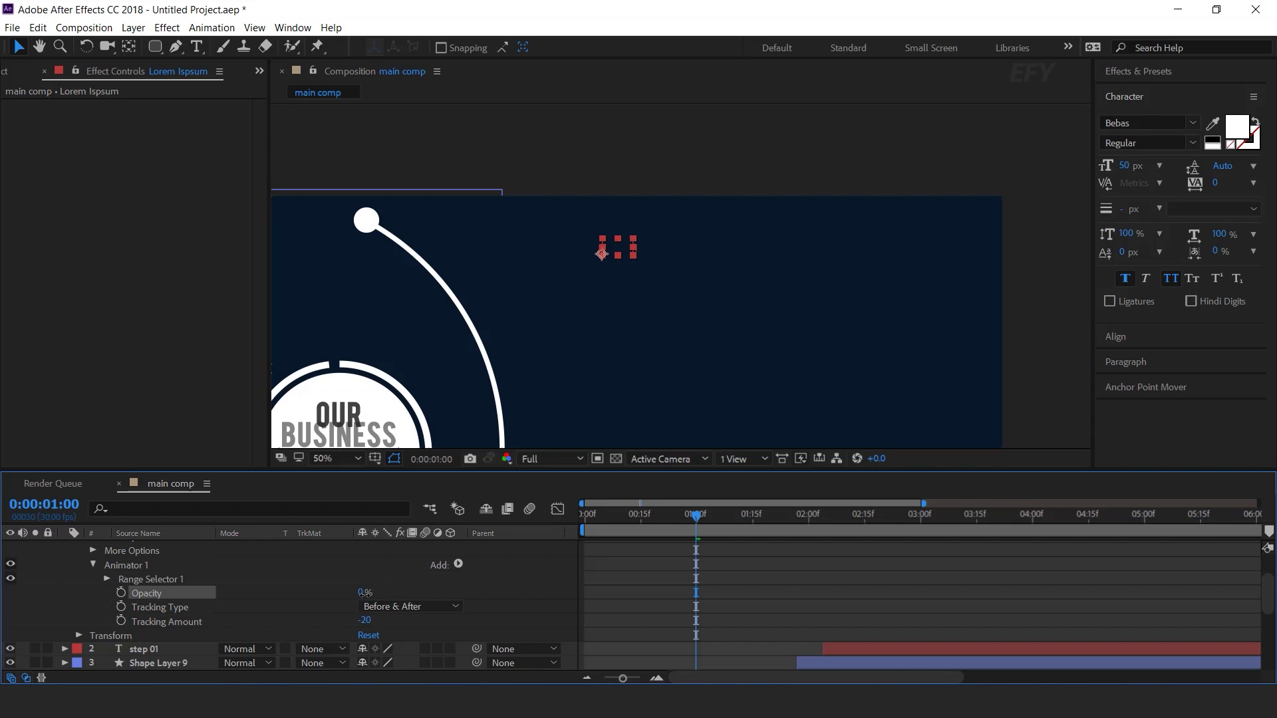
pyautogui.click(106, 577)
pyautogui.click(121, 636)
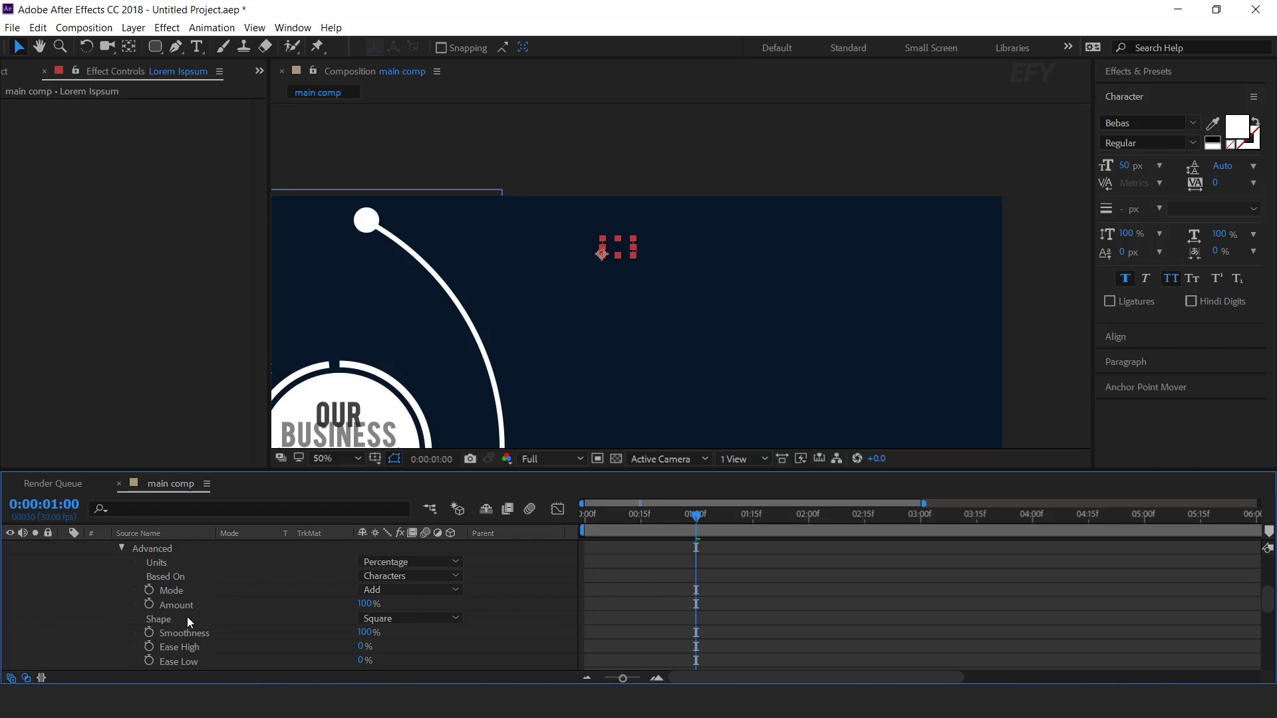
pyautogui.click(399, 618)
pyautogui.click(438, 539)
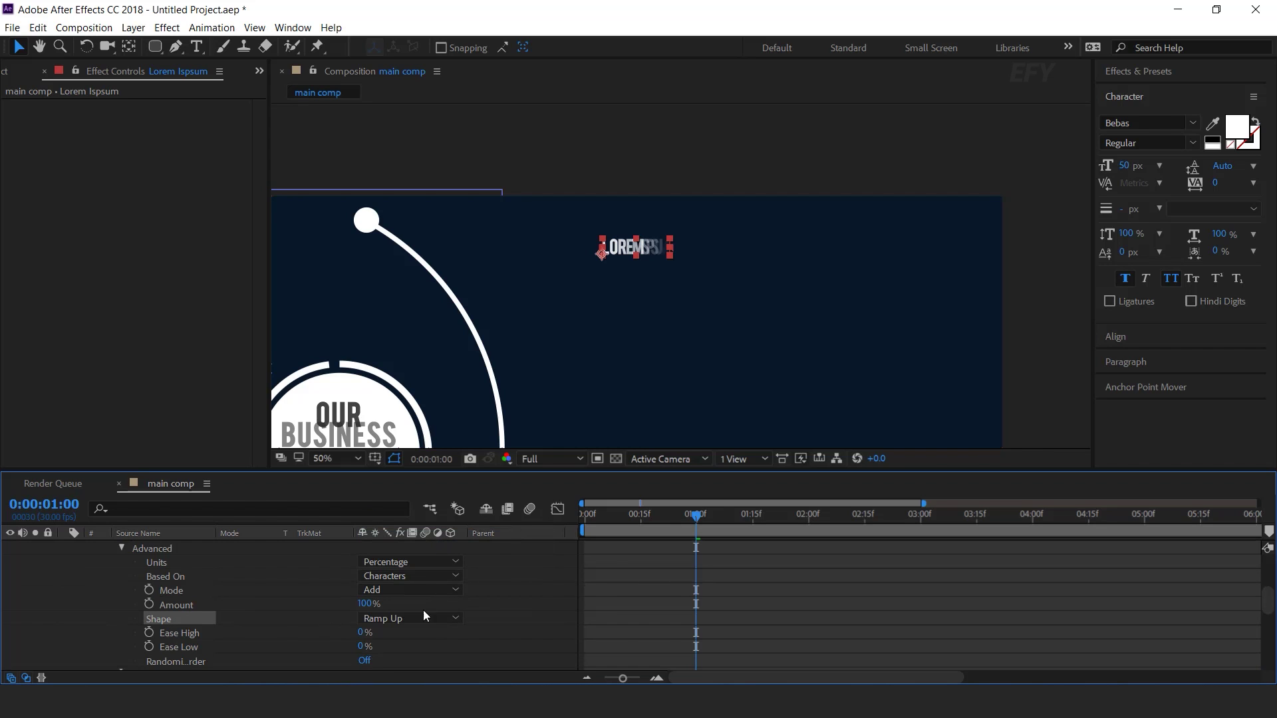
# Raise the Ease Low value of the "Lorem Ispsum" range selector
pyautogui.click(371, 646)
pyautogui.press('Return')
pyautogui.scroll(3, 419, 652)
# Keyframe the heading's range selector Offset from -100% at 0:00 to 100% at 1:00
pyautogui.click(169, 576)
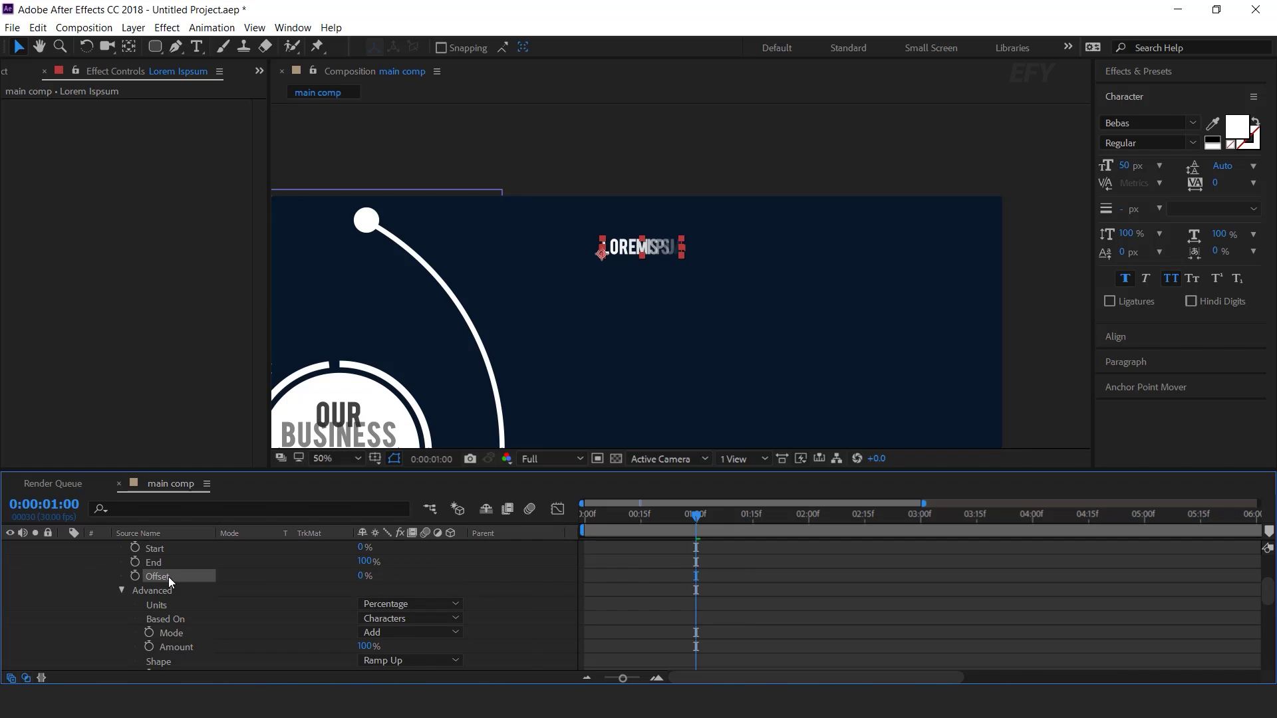
pyautogui.moveTo(697, 519); pyautogui.dragTo(584, 520)
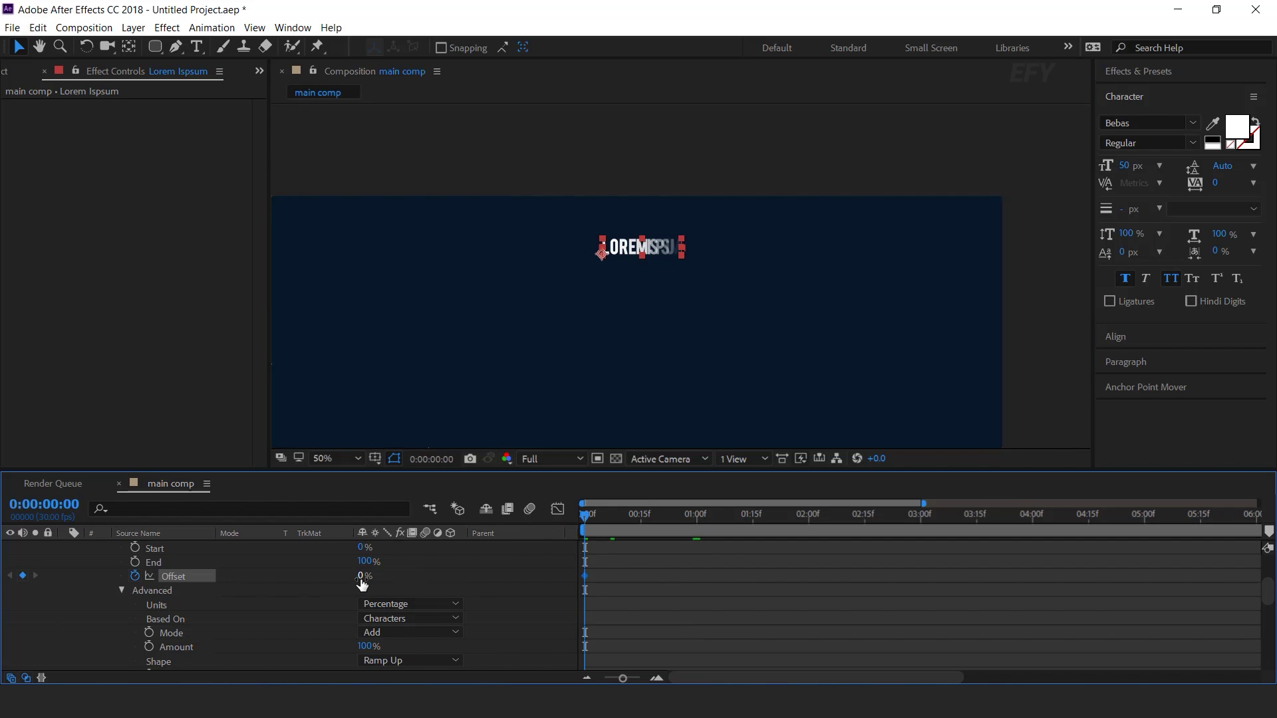
pyautogui.moveTo(300, 576); pyautogui.dragTo(121, 577)
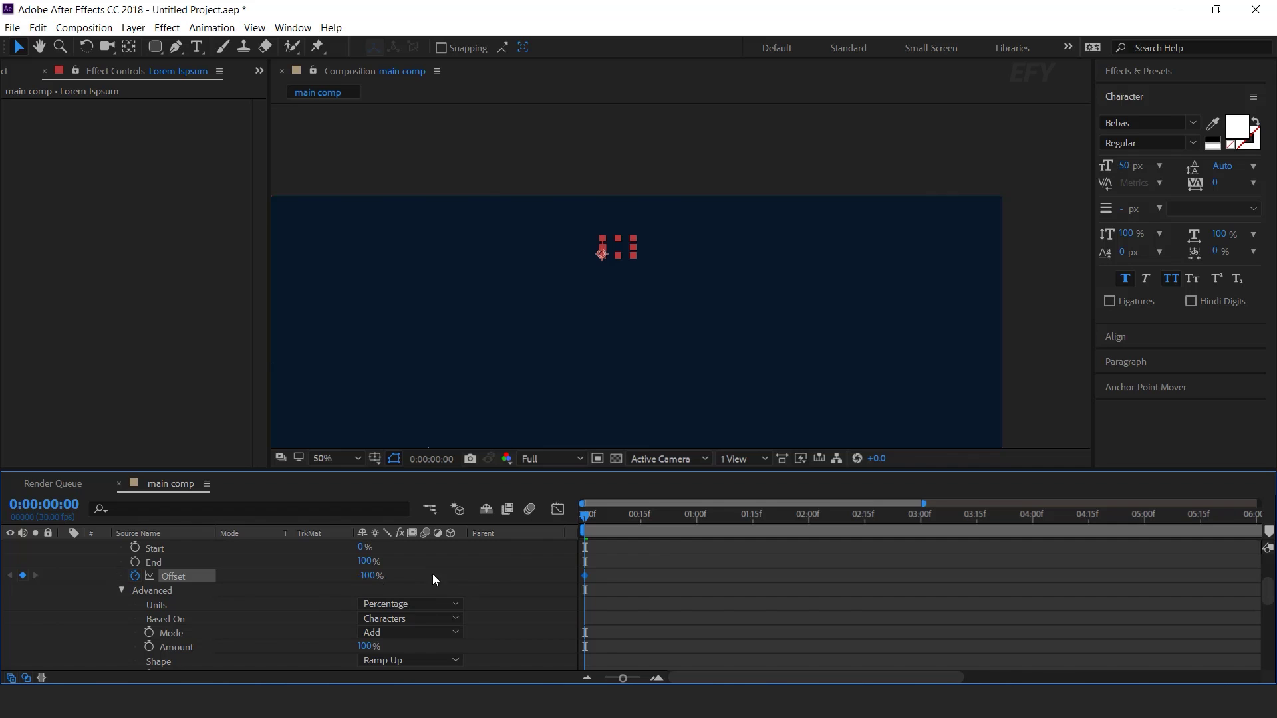
pyautogui.click(696, 518)
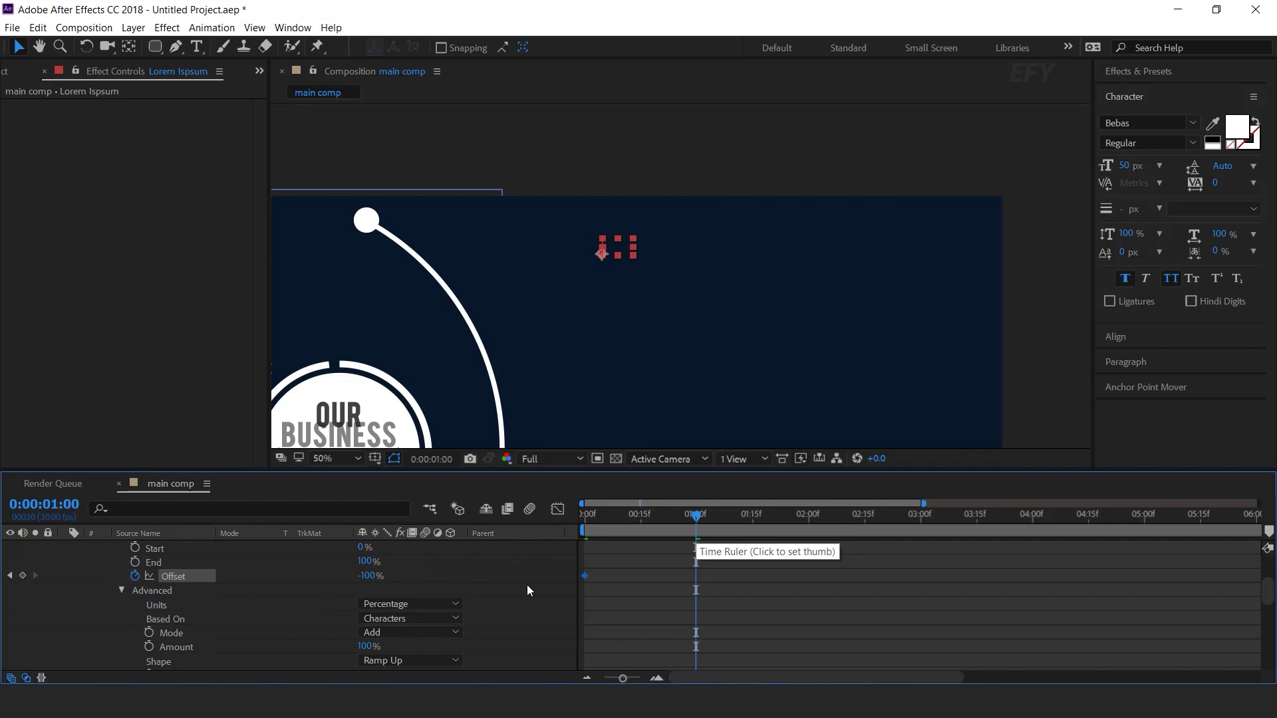
pyautogui.moveTo(768, 583); pyautogui.dragTo(878, 585)
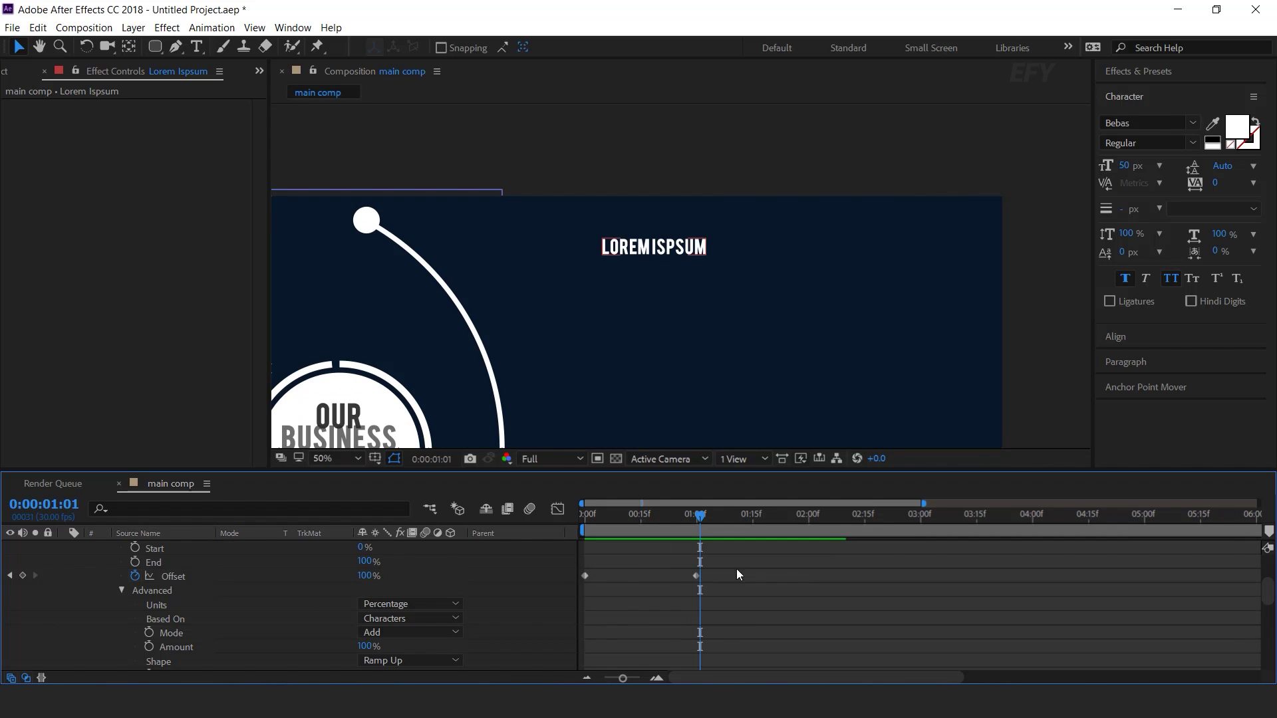
# Ease the heading's Offset keyframe at 1:00, lengthen its incoming influence in the speed graph, and preview the reveal
pyautogui.moveTo(736, 569); pyautogui.dragTo(696, 578)
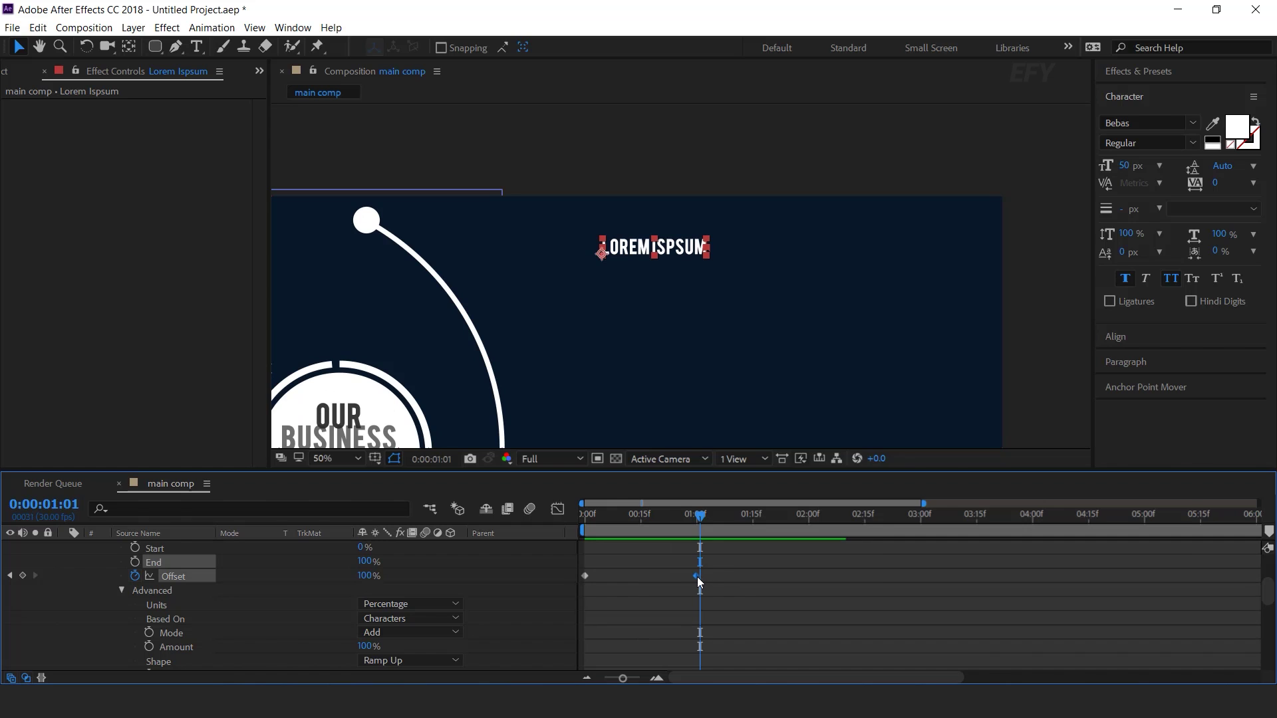
pyautogui.rightClick(697, 577)
pyautogui.moveTo(764, 485)
pyautogui.click(986, 456)
pyautogui.click(558, 509)
pyautogui.moveTo(669, 637); pyautogui.dragTo(653, 638)
pyautogui.press('Home')
pyautogui.press('space')
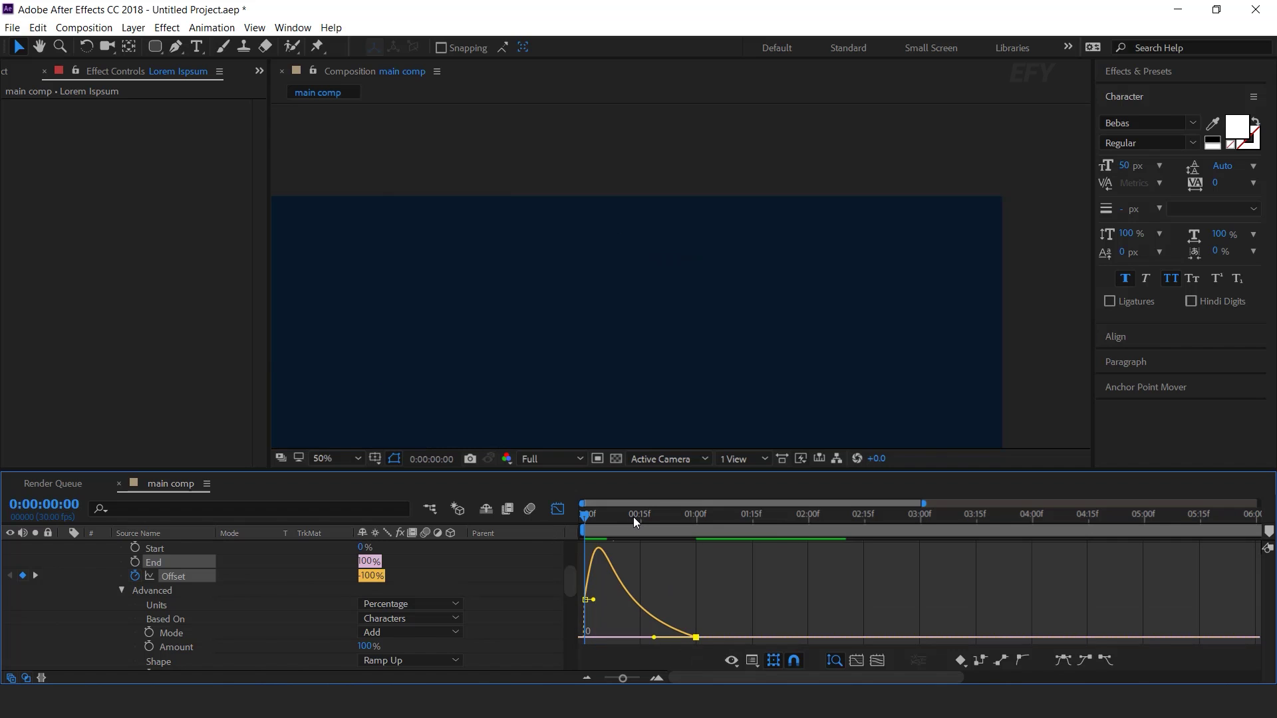
# Soften the heading's Offset speed curve by shortening the end influence and slightly extending the start influence, and preview it
pyautogui.press('space')
pyautogui.moveTo(655, 637); pyautogui.dragTo(669, 638)
pyautogui.moveTo(592, 582); pyautogui.dragTo(596, 582)
pyautogui.press('Home')
pyautogui.press('space')
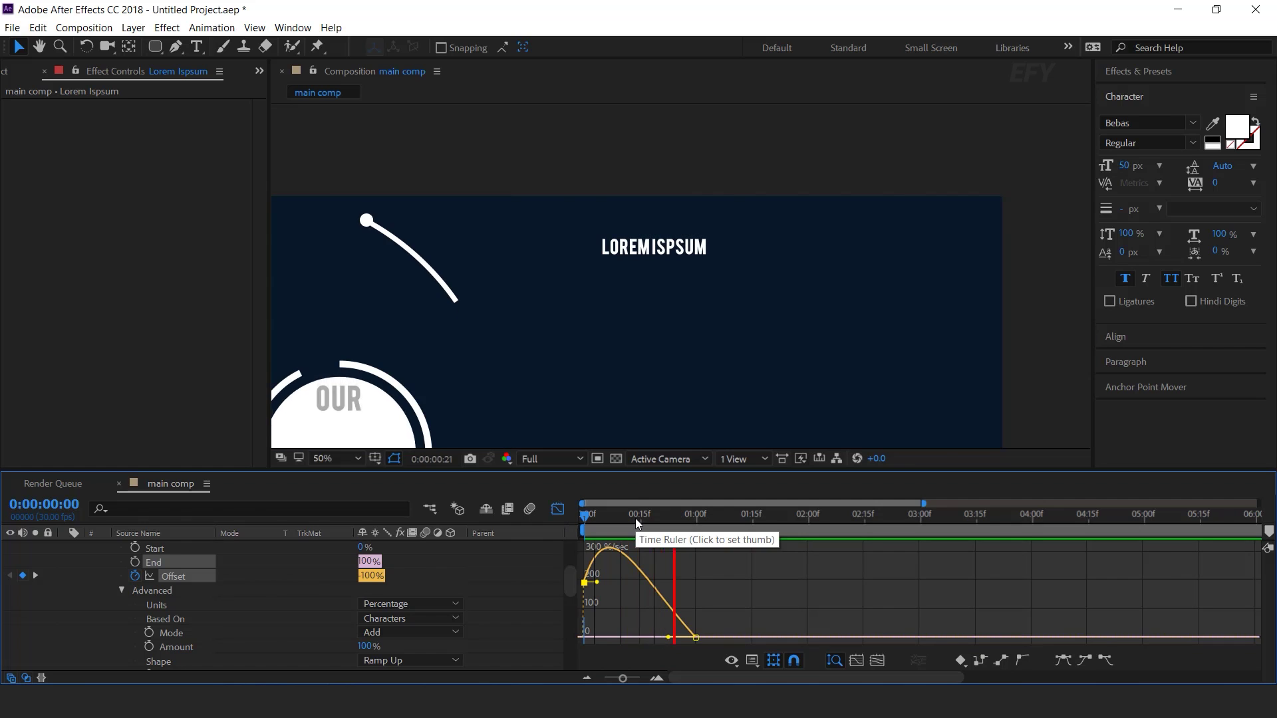
# Collapse the "Lorem Ispsum" layer, shift it to start at about 2:13, and preview the heading's reveal over the pill
pyautogui.click(701, 520)
pyautogui.click(557, 510)
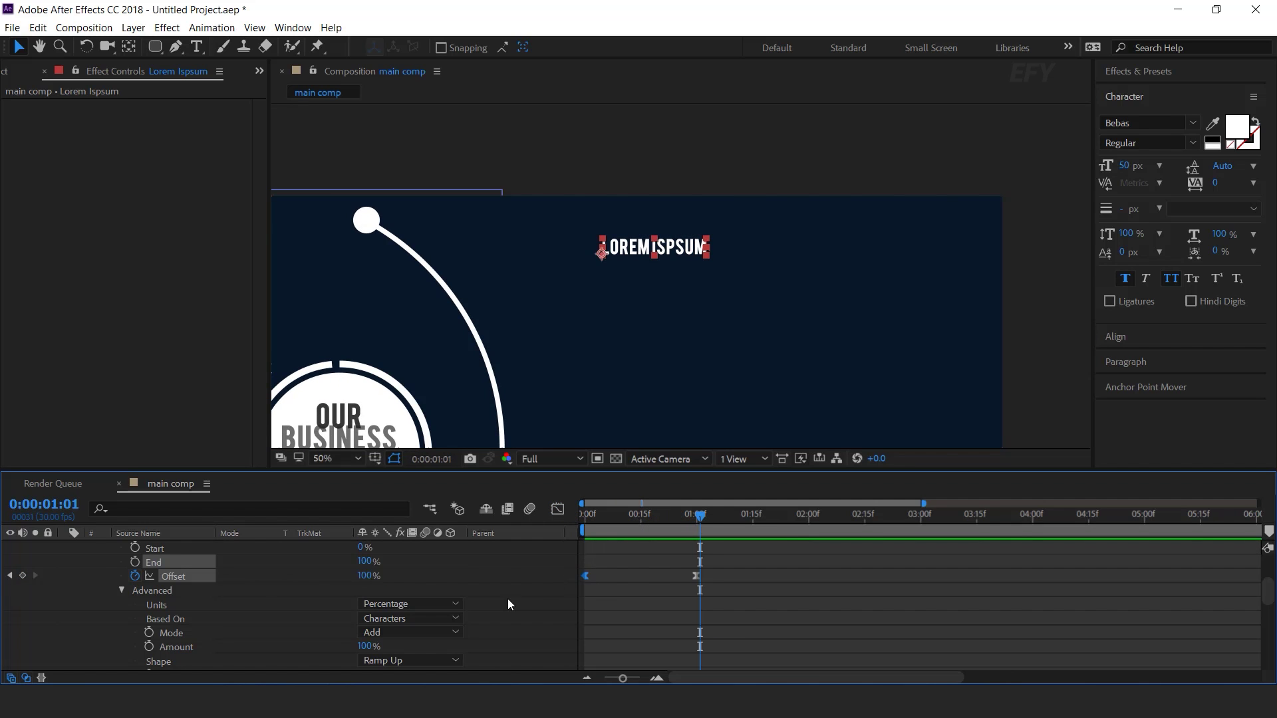
pyautogui.scroll(3, 161, 586)
pyautogui.press('u')
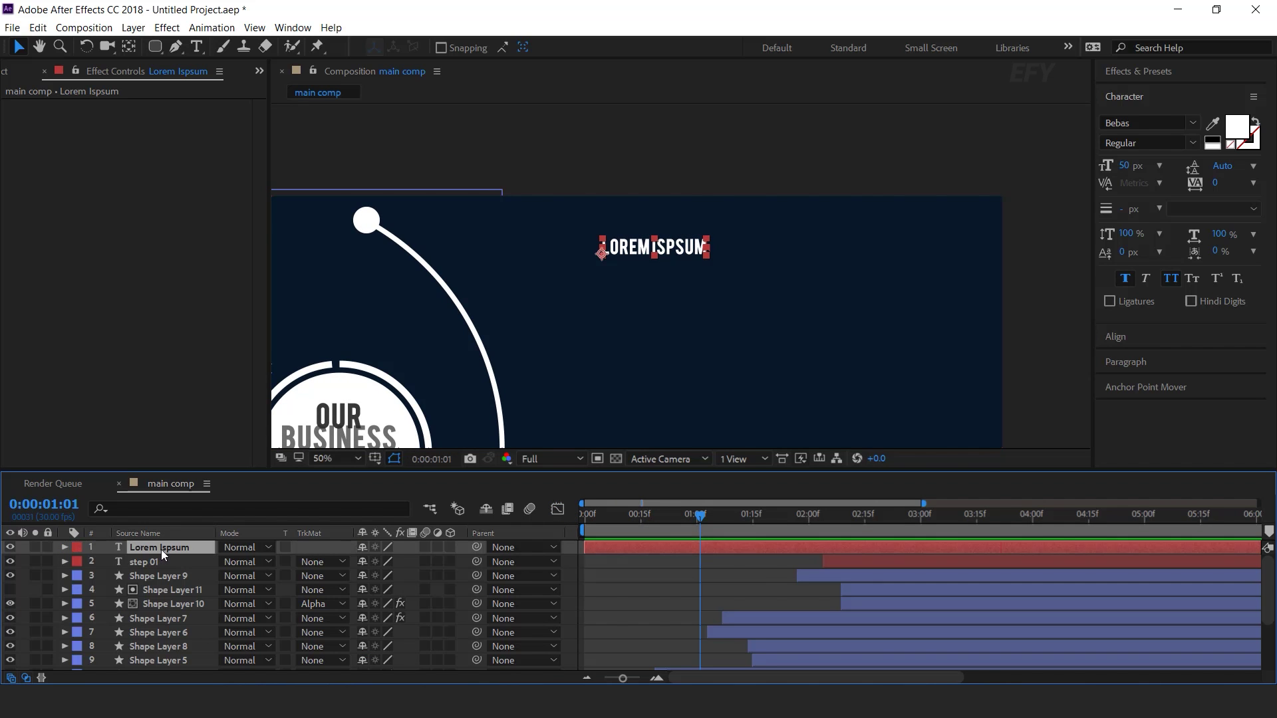
pyautogui.moveTo(729, 545); pyautogui.dragTo(893, 548)
pyautogui.moveTo(765, 511); pyautogui.dragTo(923, 547)
pyautogui.moveTo(923, 547); pyautogui.dragTo(927, 546)
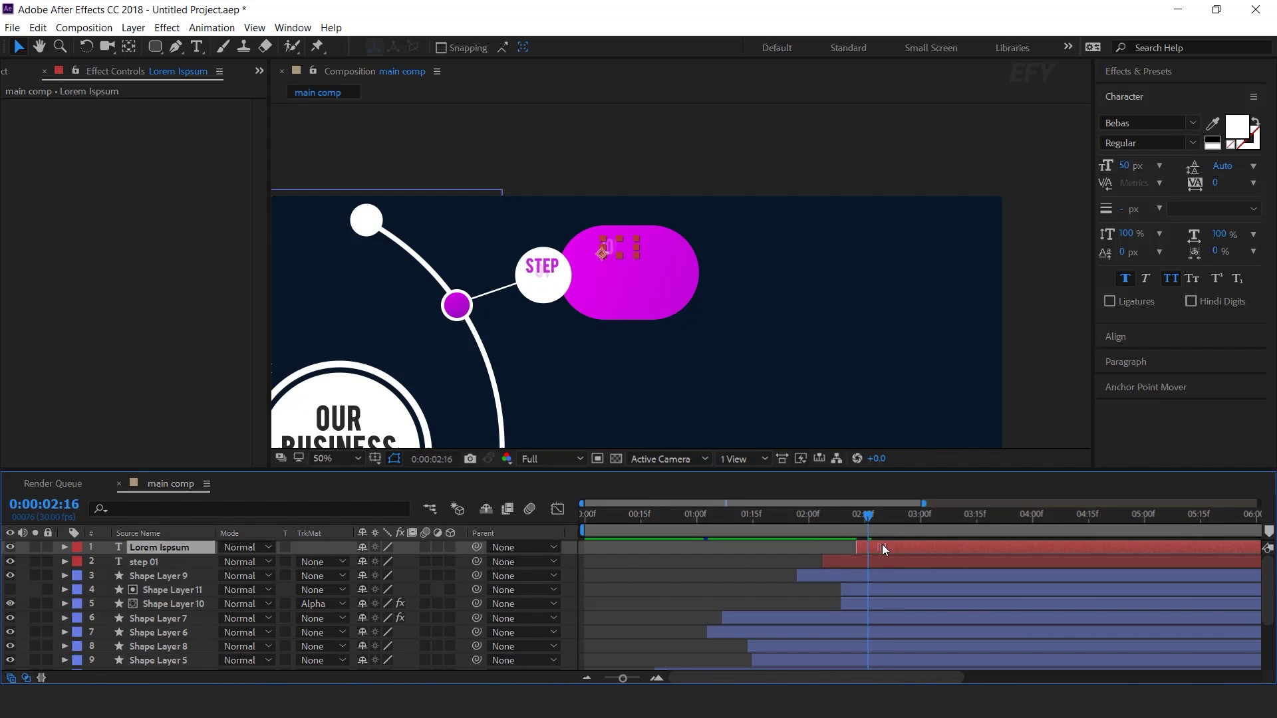
pyautogui.click(834, 516)
pyautogui.press('space')
pyautogui.moveTo(836, 520); pyautogui.dragTo(950, 521)
# Paste the white "Lorem Ipsum is simply dummy text" paragraph in 30 px Roboto into a text box beneath the pill's heading
pyautogui.click(608, 597)
pyautogui.click(668, 268)
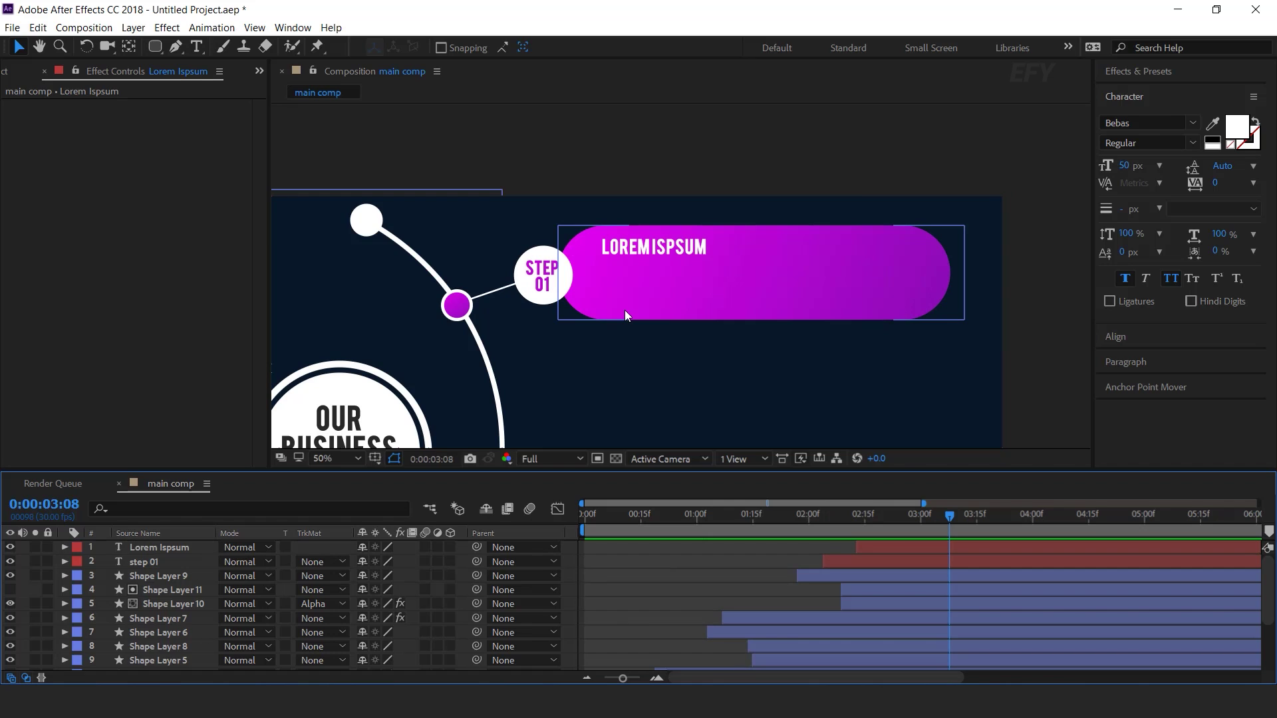
pyautogui.click(558, 307)
pyautogui.click(197, 46)
pyautogui.moveTo(600, 269); pyautogui.dragTo(924, 314)
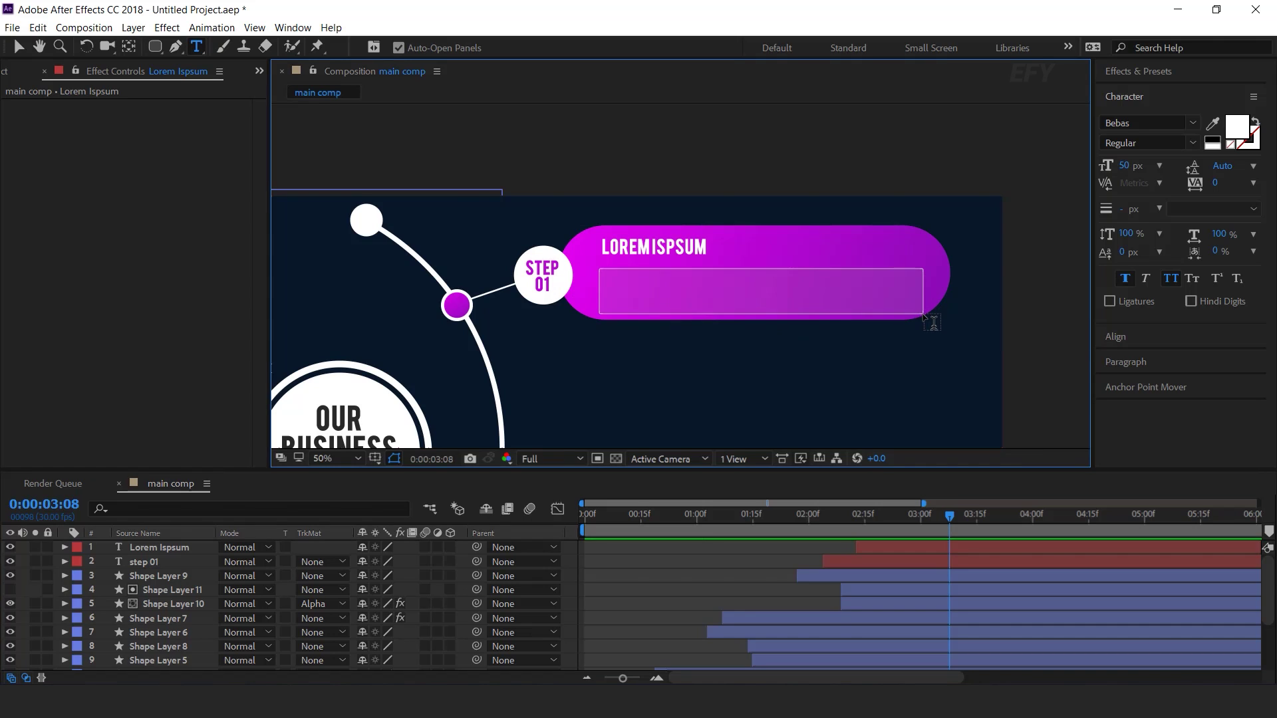
pyautogui.hotkey('ctrl', 'v')
pyautogui.press('Escape')
pyautogui.press('v')
pyautogui.moveTo(763, 286); pyautogui.dragTo(759, 288)
# Add Position and Opacity text animators to the paragraph layer
pyautogui.click(94, 527)
pyautogui.click(148, 548)
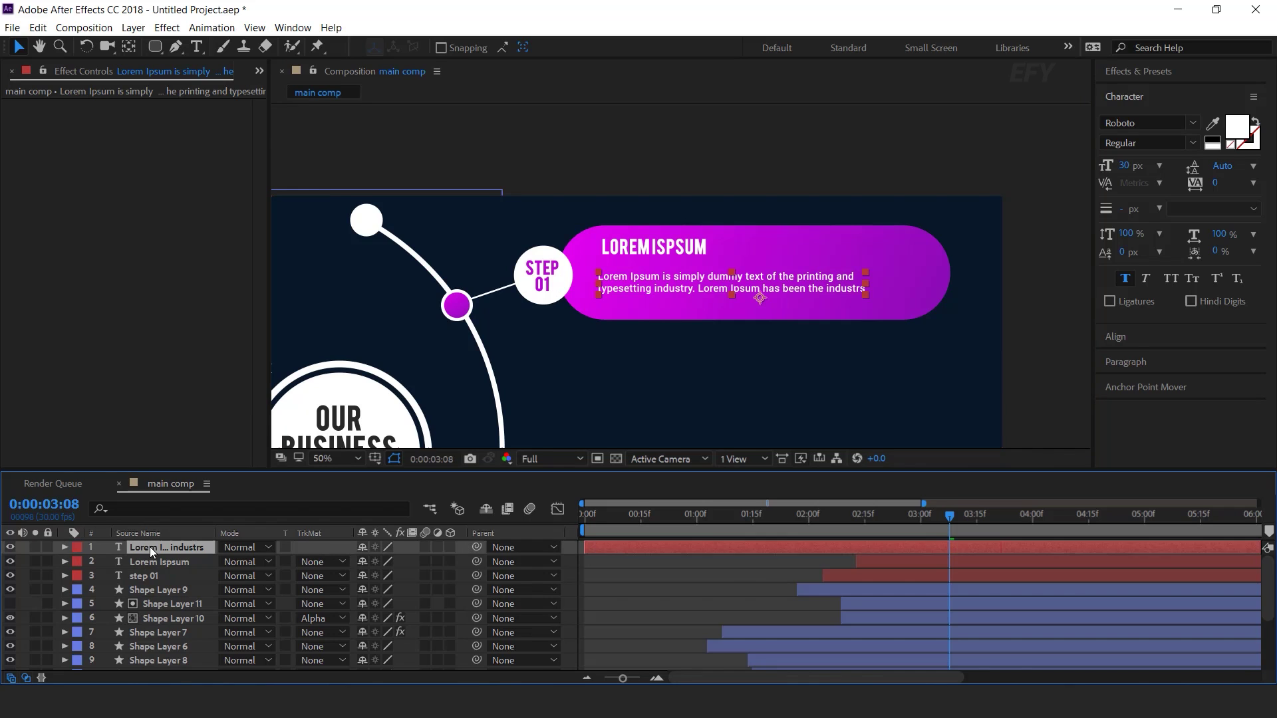
pyautogui.click(64, 547)
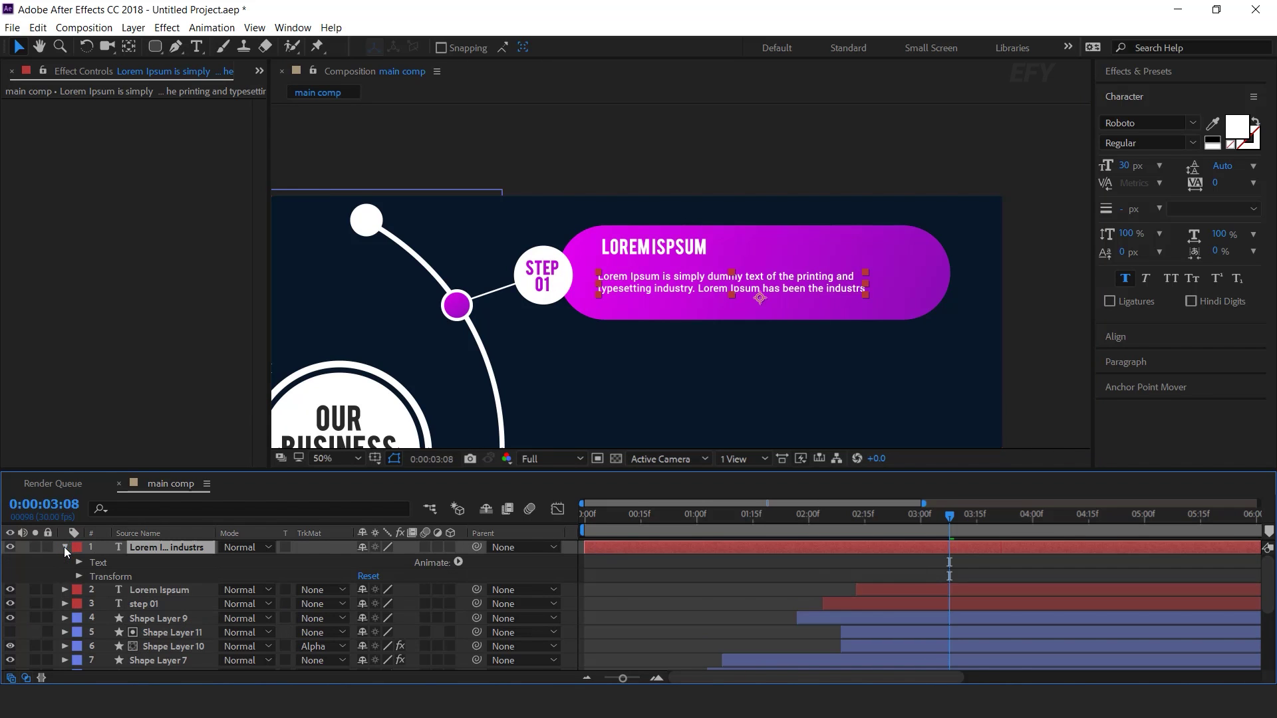
pyautogui.click(458, 562)
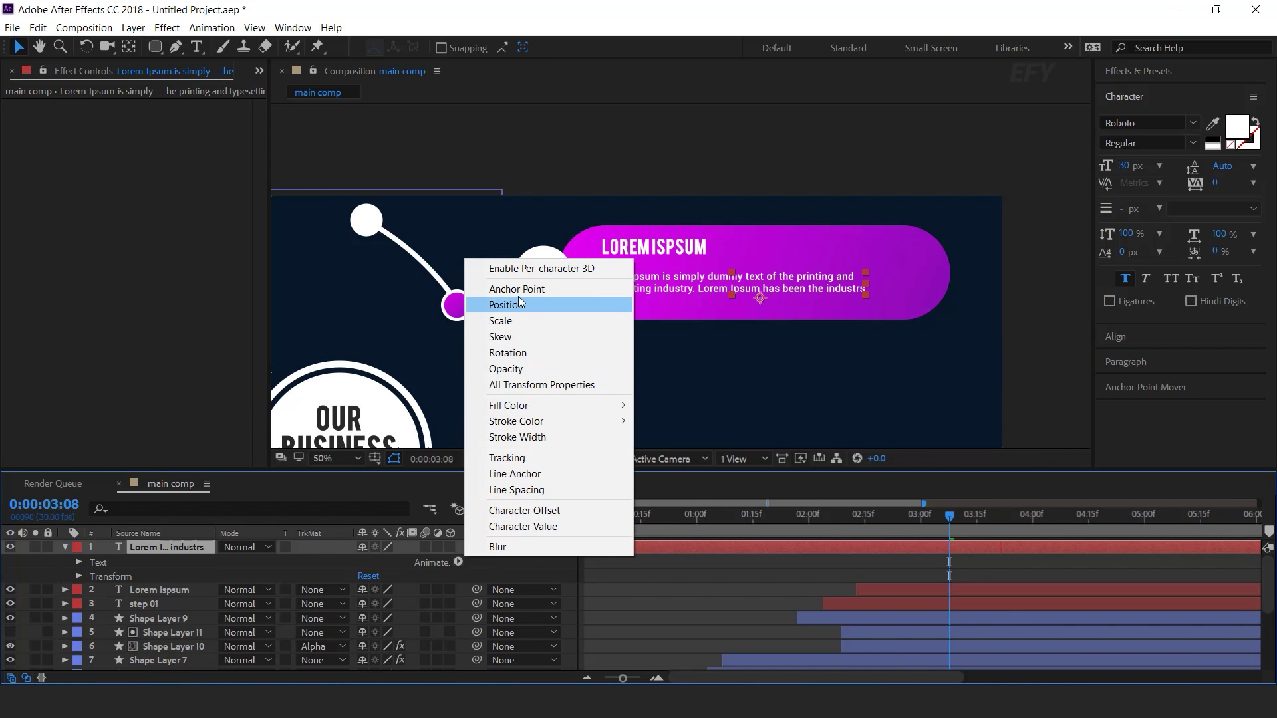
pyautogui.click(522, 306)
pyautogui.click(458, 563)
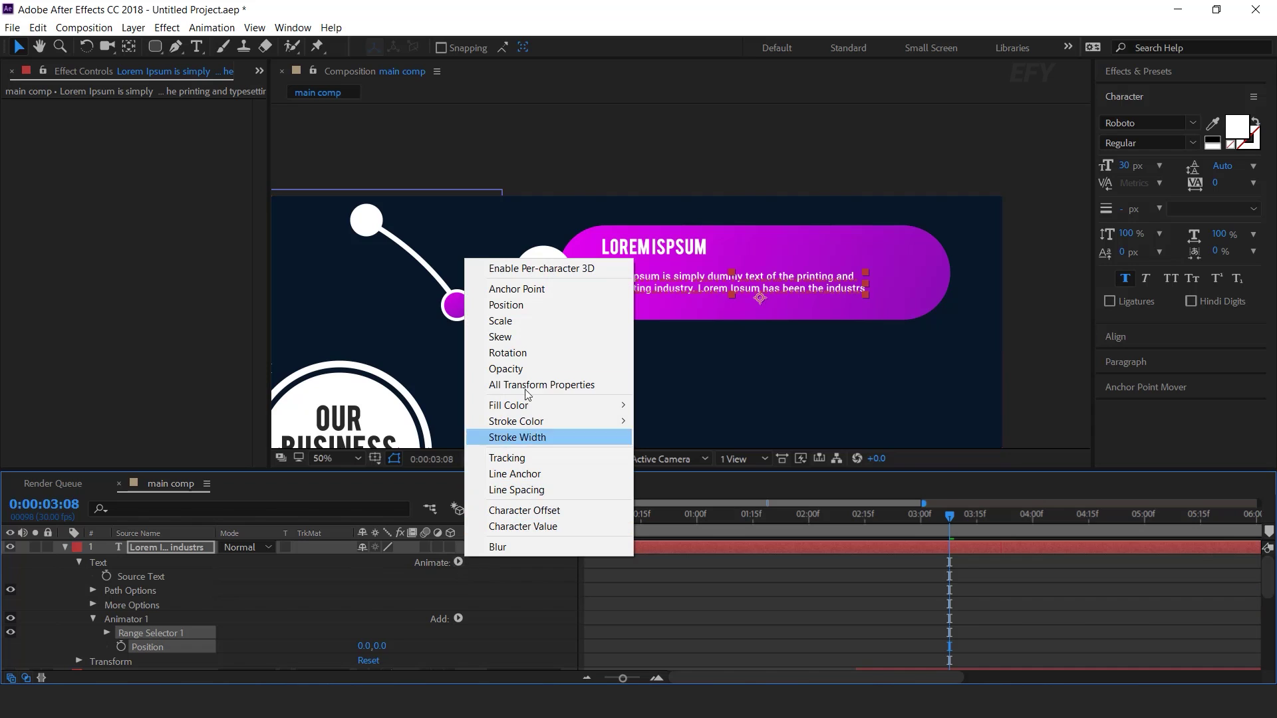
pyautogui.click(528, 367)
pyautogui.scroll(-2, 368, 645)
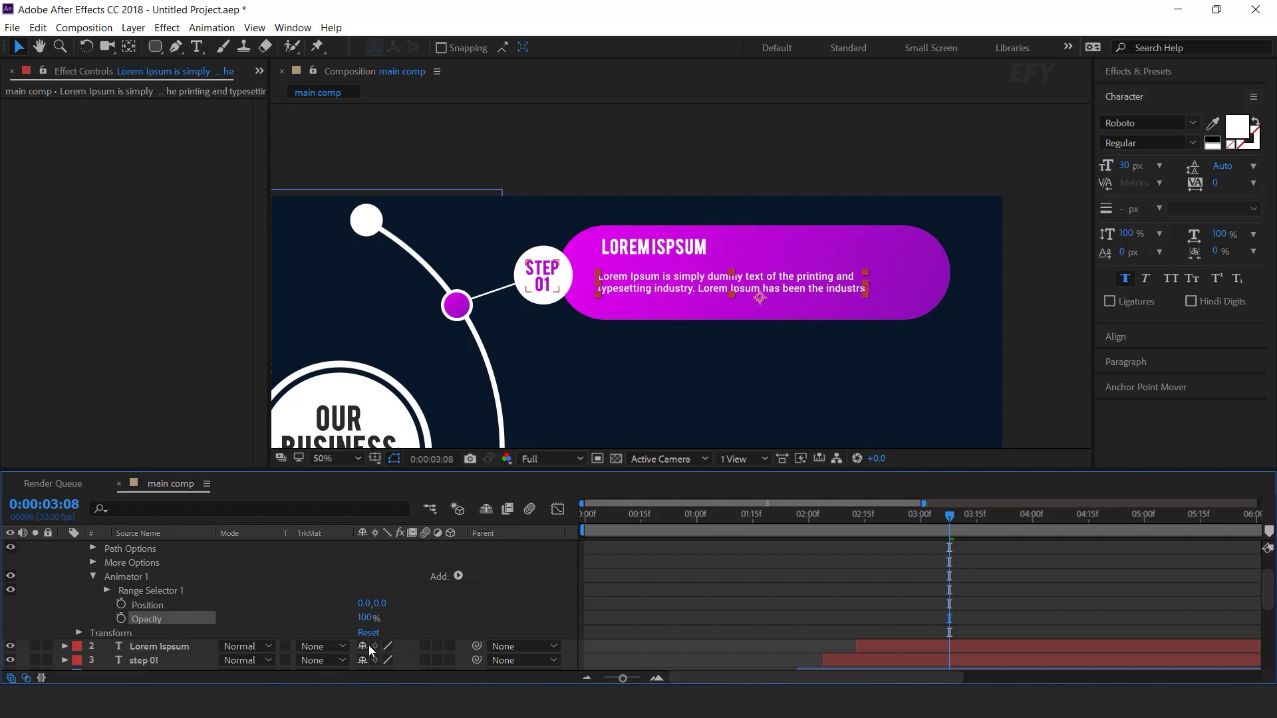
# Set the paragraph animator's Position to 0, 80 and its Opacity to 0%
pyautogui.moveTo(380, 603); pyautogui.dragTo(428, 603)
pyautogui.click(380, 603)
pyautogui.write('8')
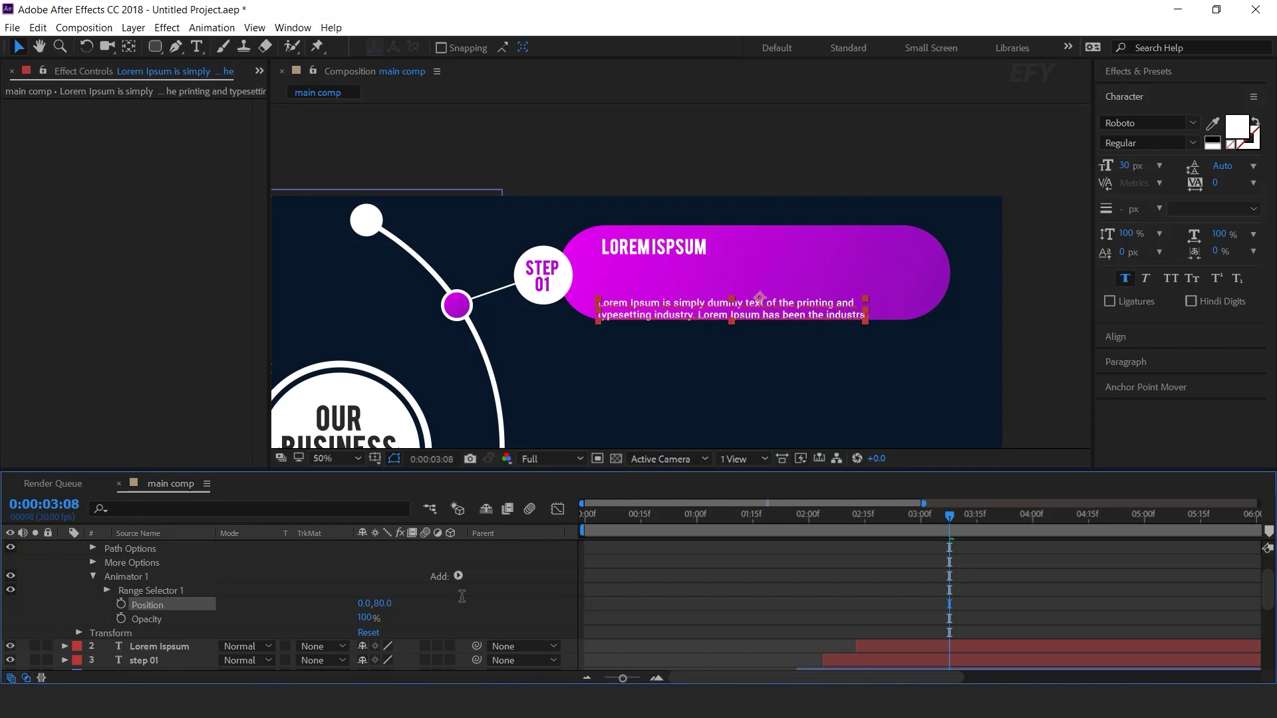
pyautogui.click(364, 619)
pyautogui.write('0')
pyautogui.press('Return')
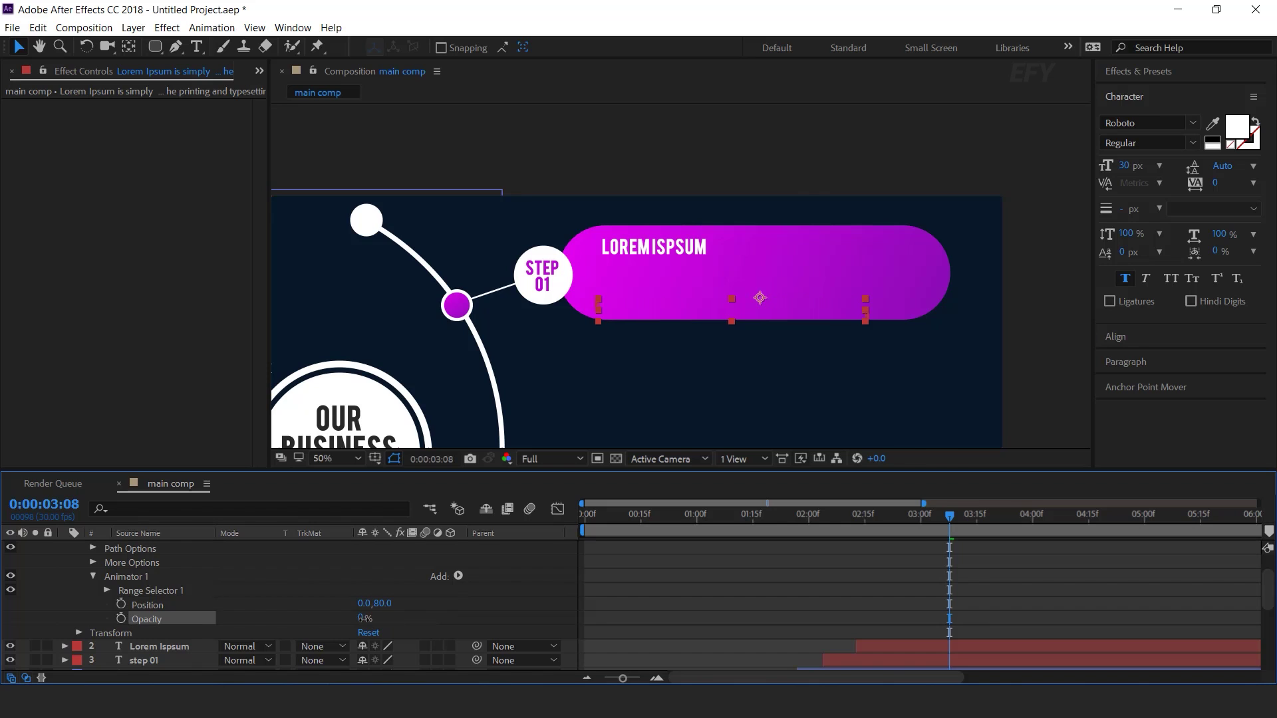
# Set the paragraph's range selector Shape to Ramp Up with Ease Low at 80%
pyautogui.click(108, 590)
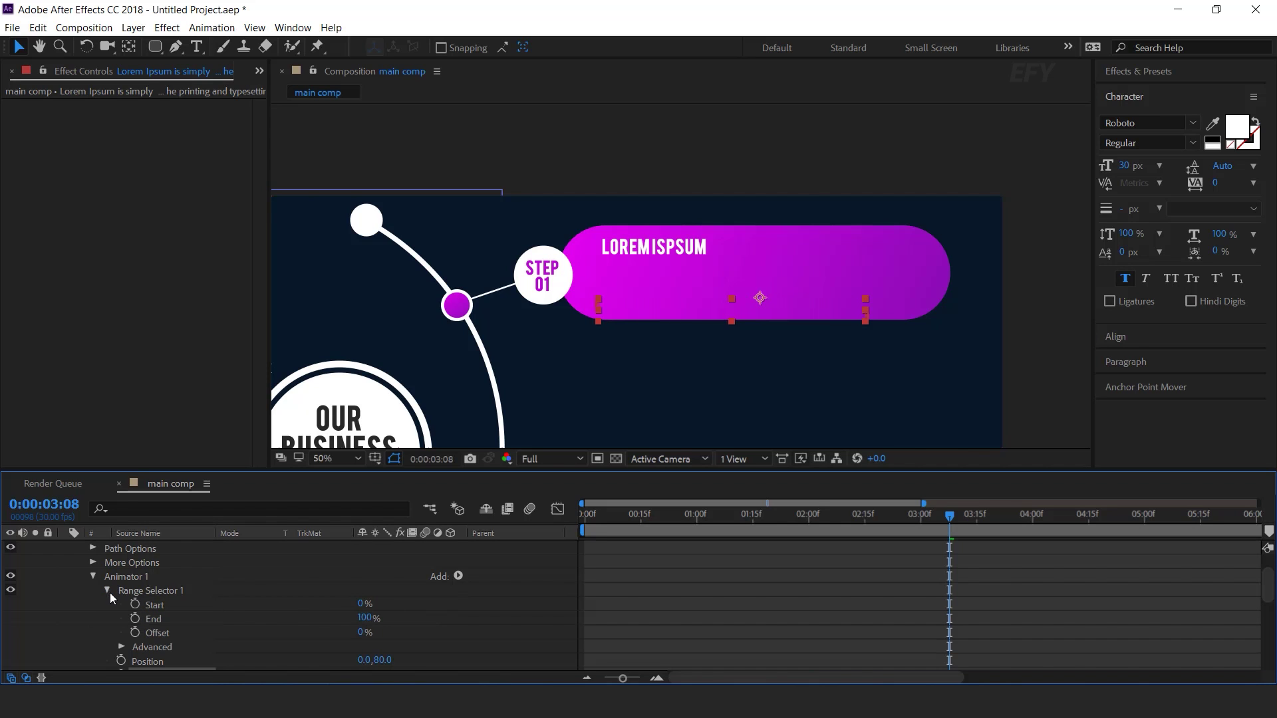
pyautogui.click(122, 647)
pyautogui.click(399, 618)
pyautogui.click(402, 539)
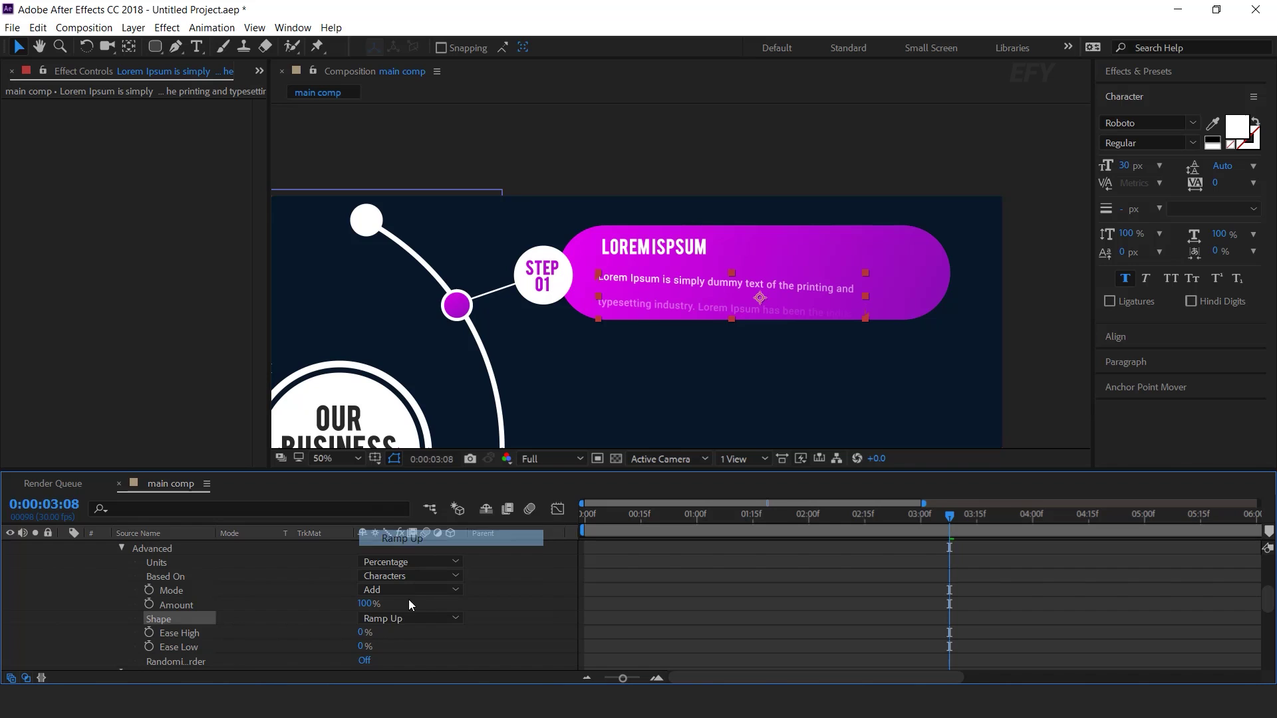
pyautogui.click(371, 647)
pyautogui.write('80')
pyautogui.press('Return')
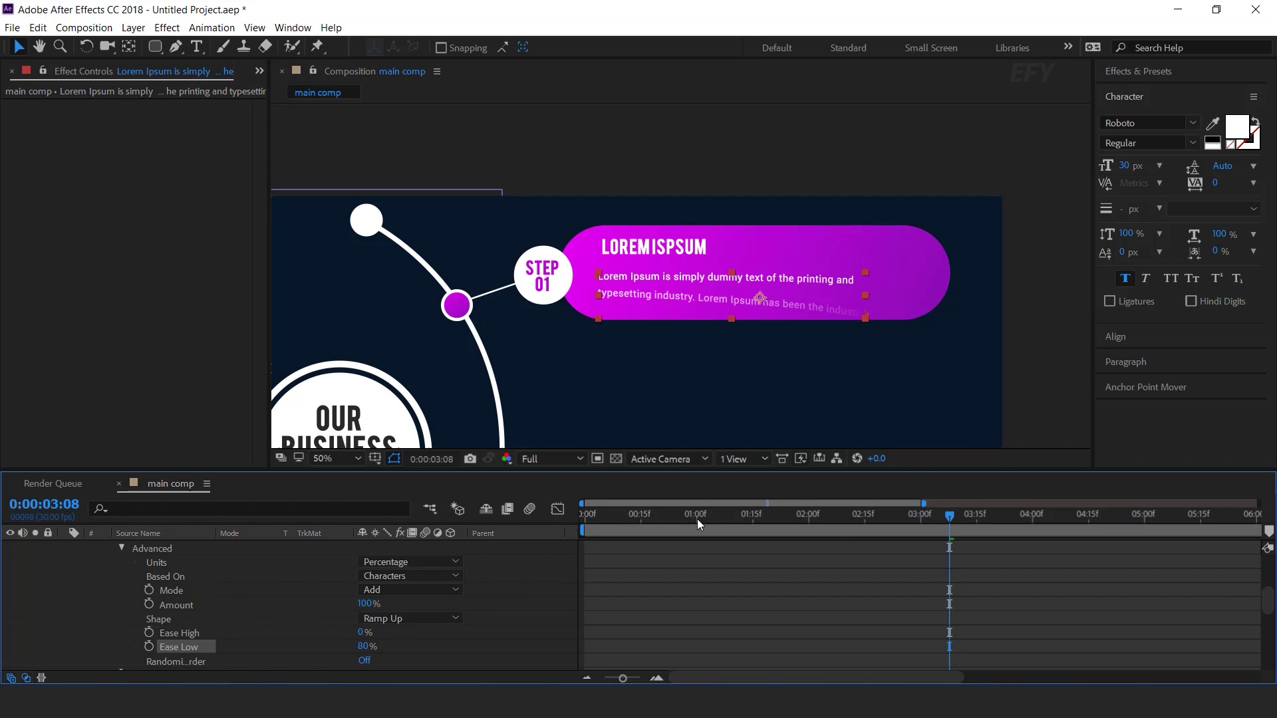
# Base the paragraph's range selector on Lines
pyautogui.click(697, 519)
pyautogui.click(178, 578)
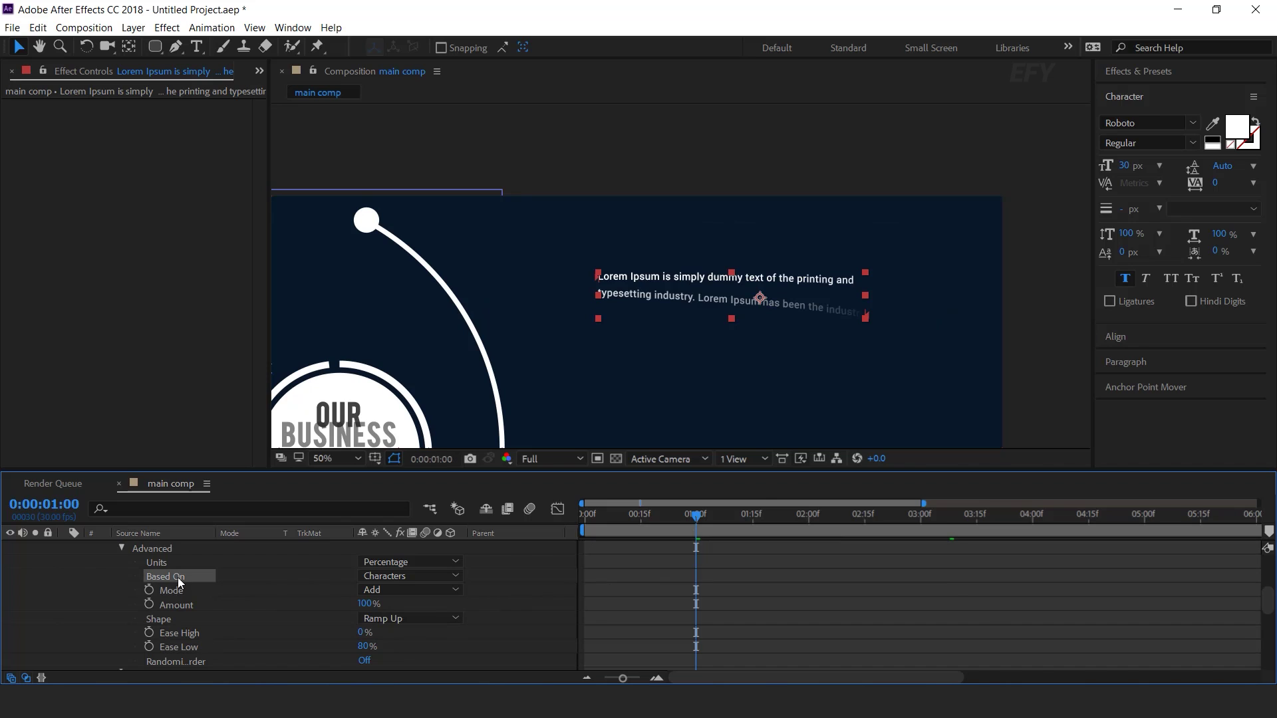
pyautogui.click(409, 576)
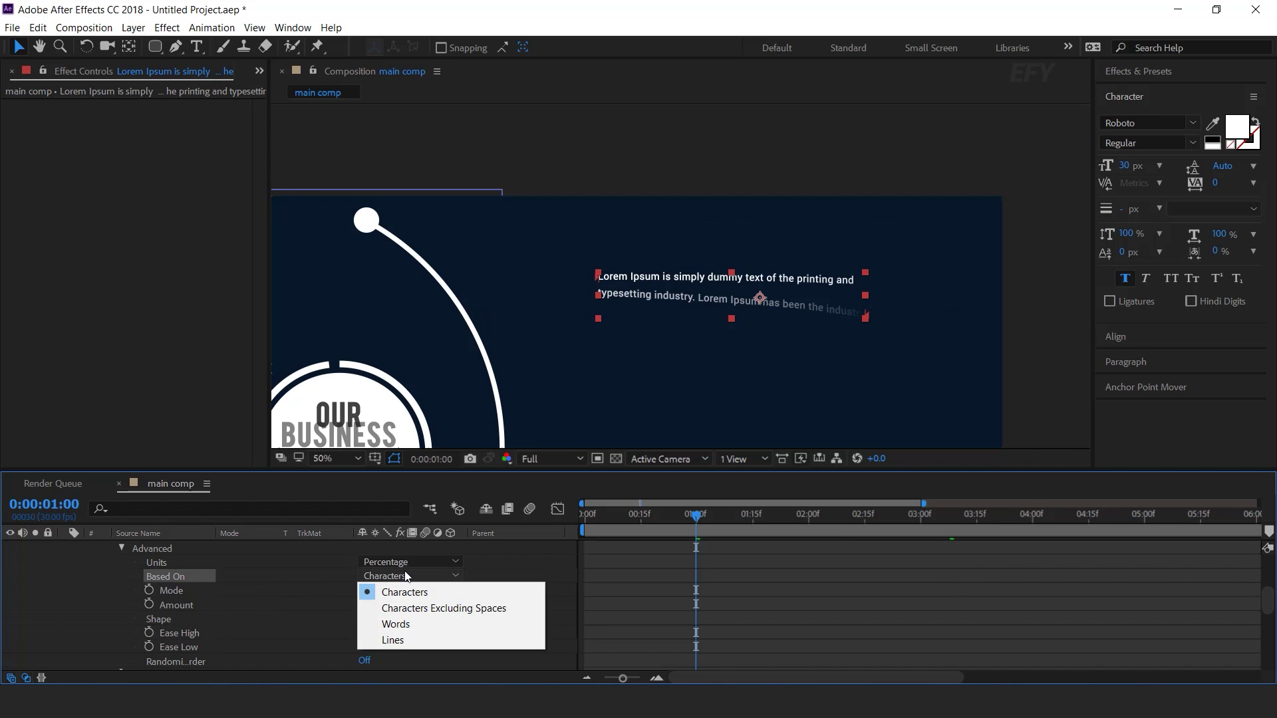
pyautogui.click(406, 641)
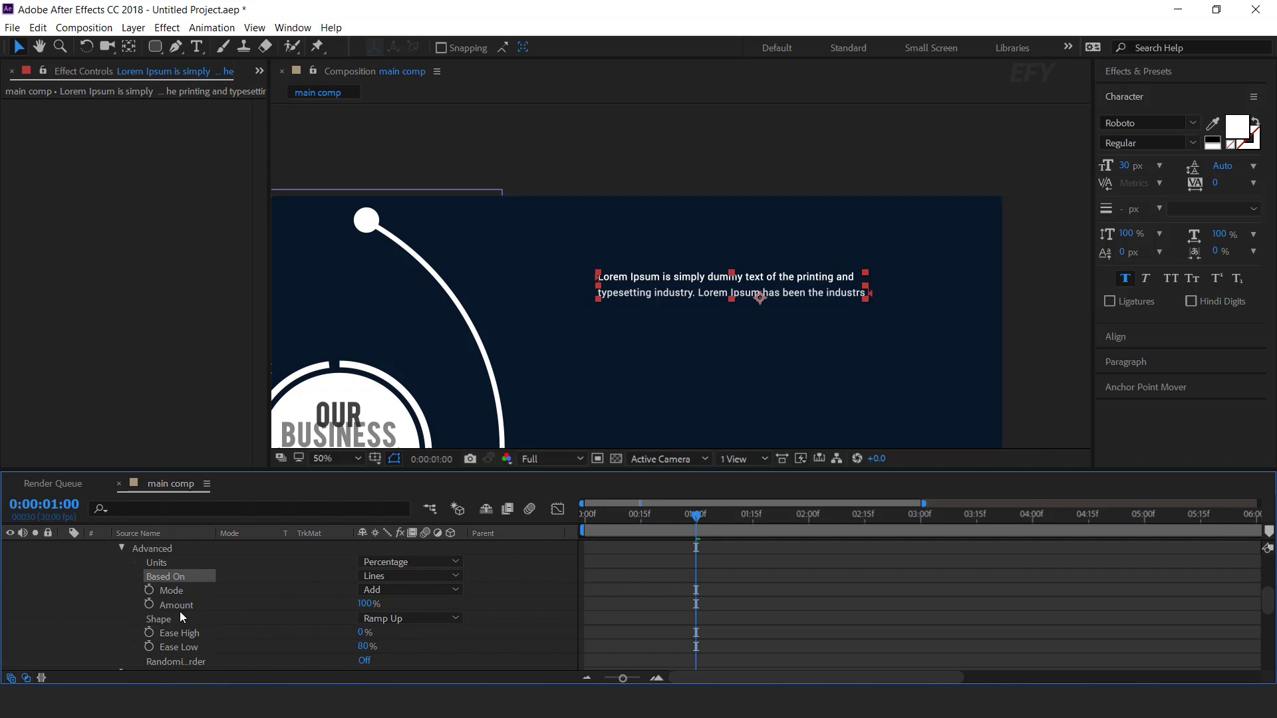
# Keyframe the paragraph's range selector Offset from -100% at 0:00 to 100% at 1:00, and preview the line reveal
pyautogui.scroll(3, 183, 618)
pyautogui.scroll(3, 167, 607)
pyautogui.moveTo(694, 516); pyautogui.dragTo(584, 521)
pyautogui.click(134, 620)
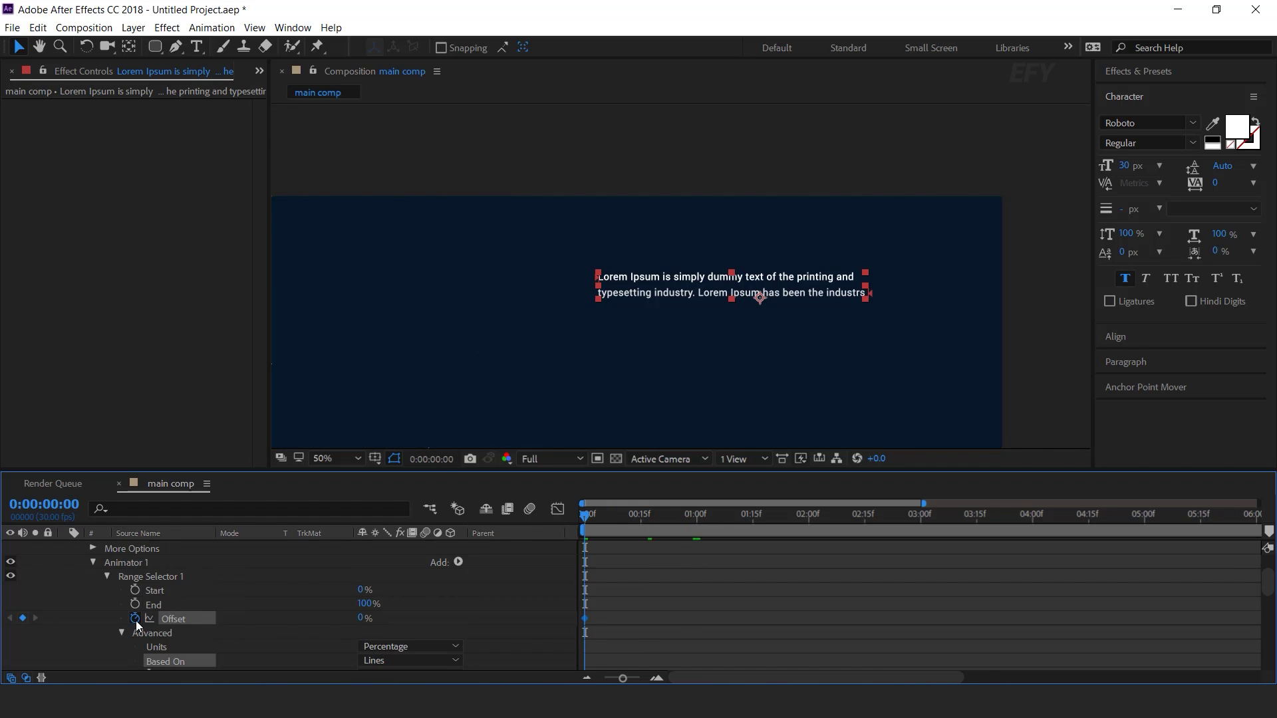
pyautogui.click(361, 618)
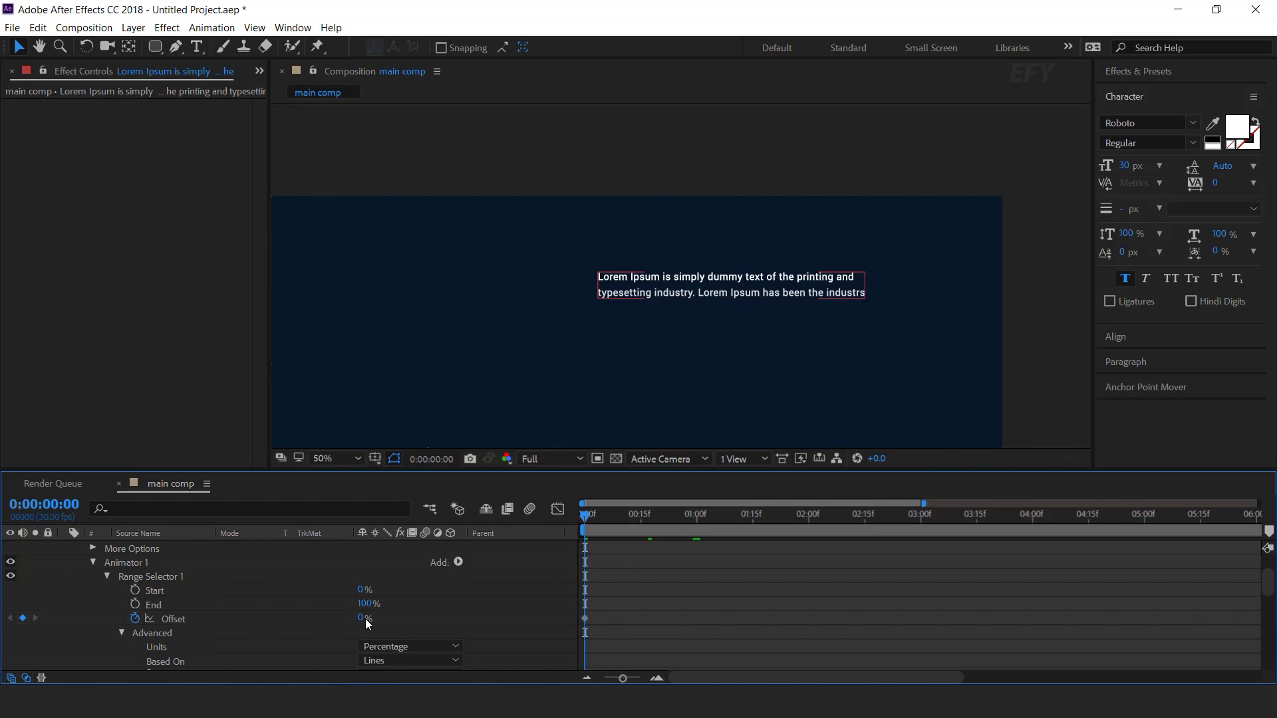
pyautogui.moveTo(365, 619); pyautogui.dragTo(141, 615)
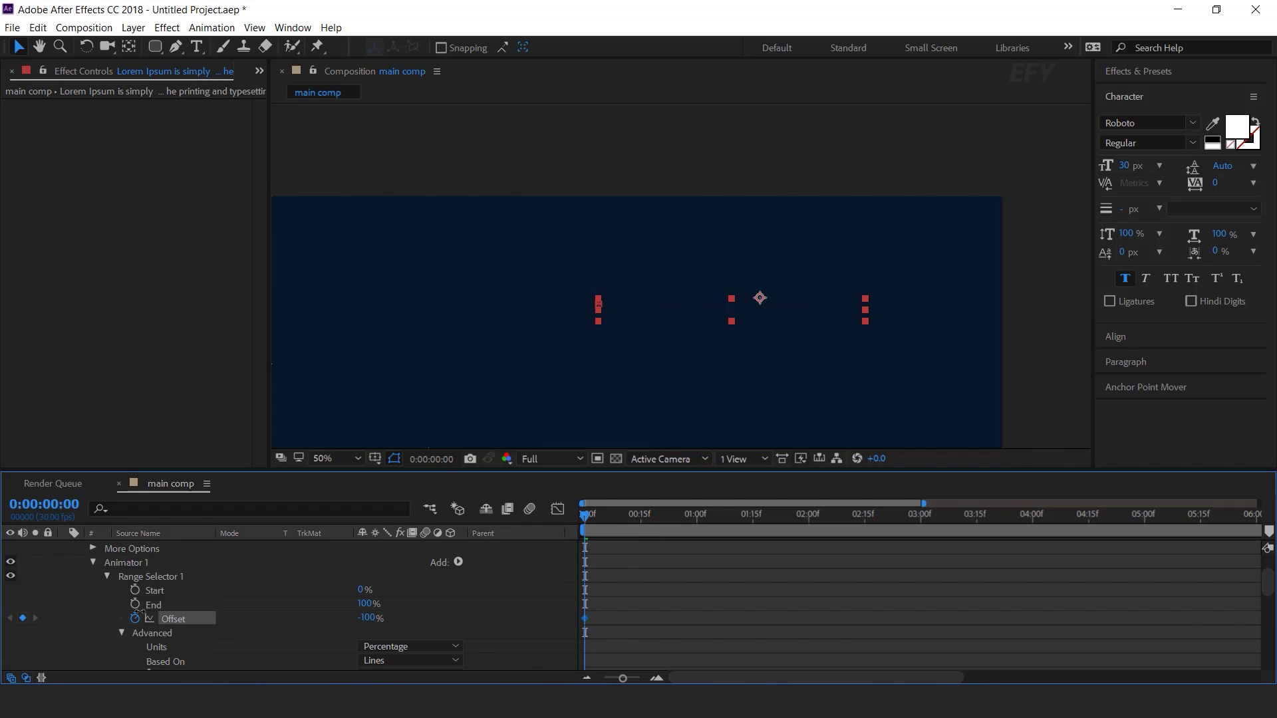
pyautogui.click(697, 520)
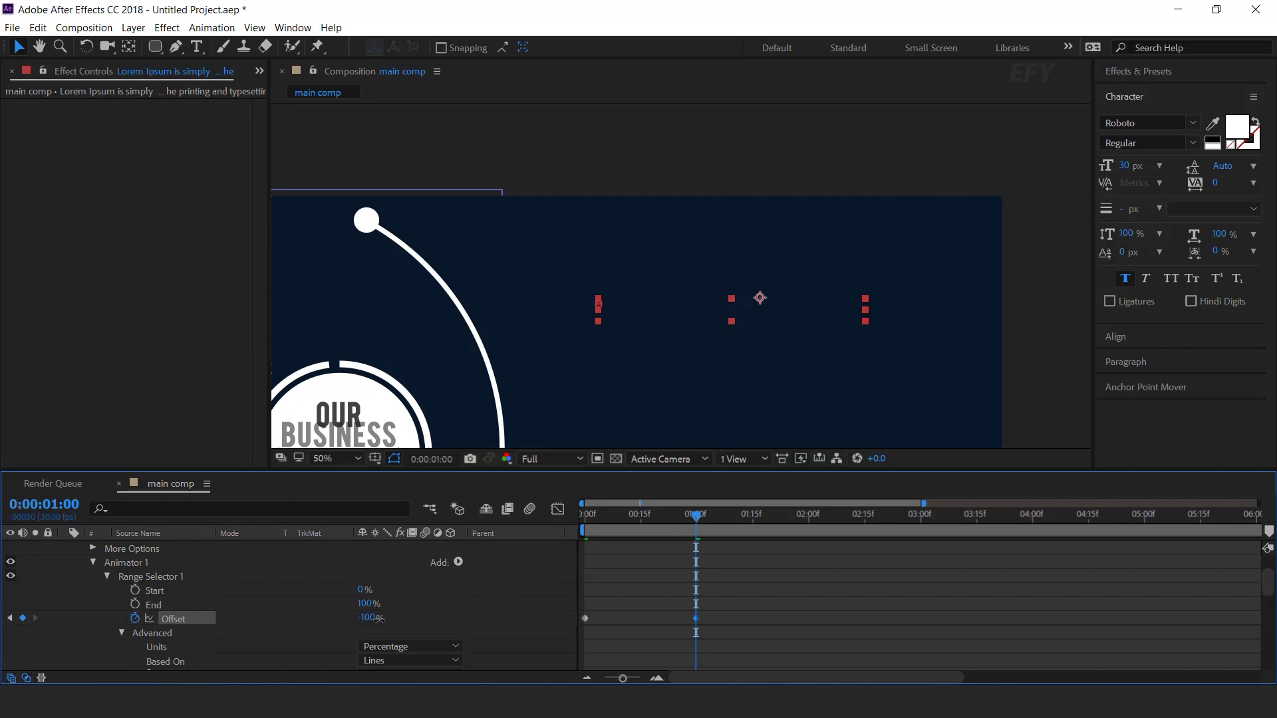
pyautogui.moveTo(380, 620); pyautogui.dragTo(842, 622)
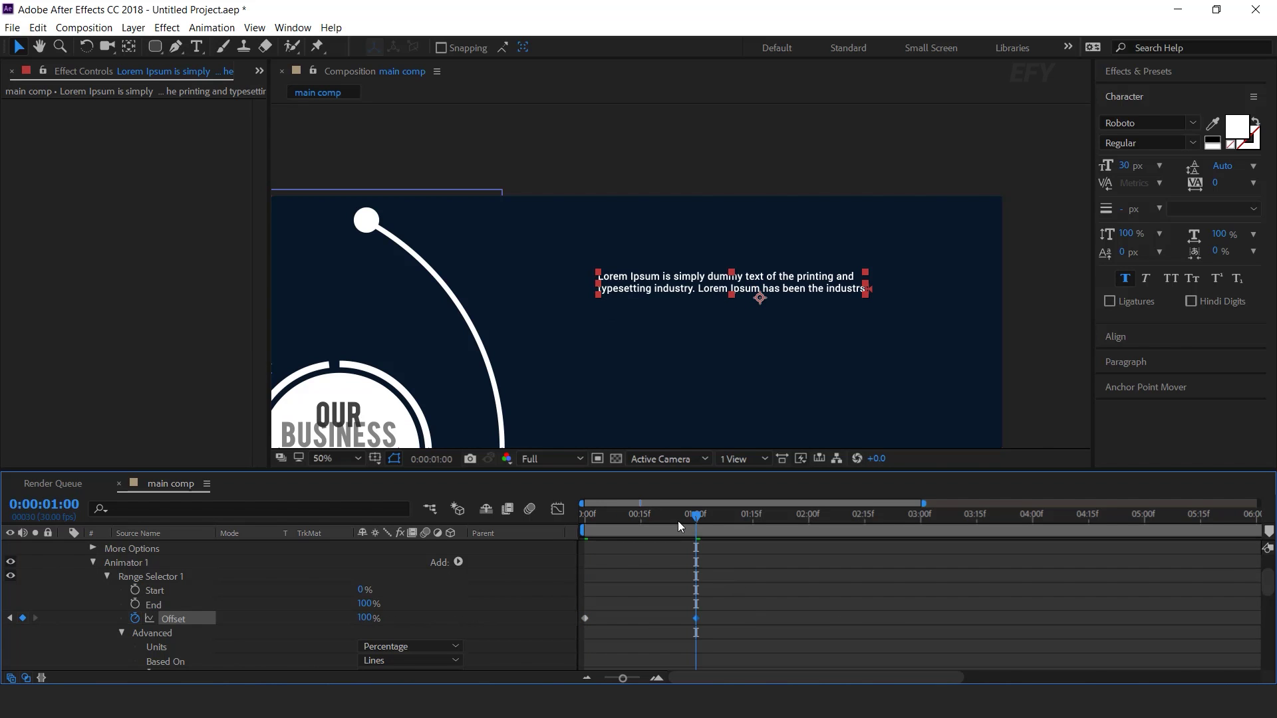
pyautogui.press('space')
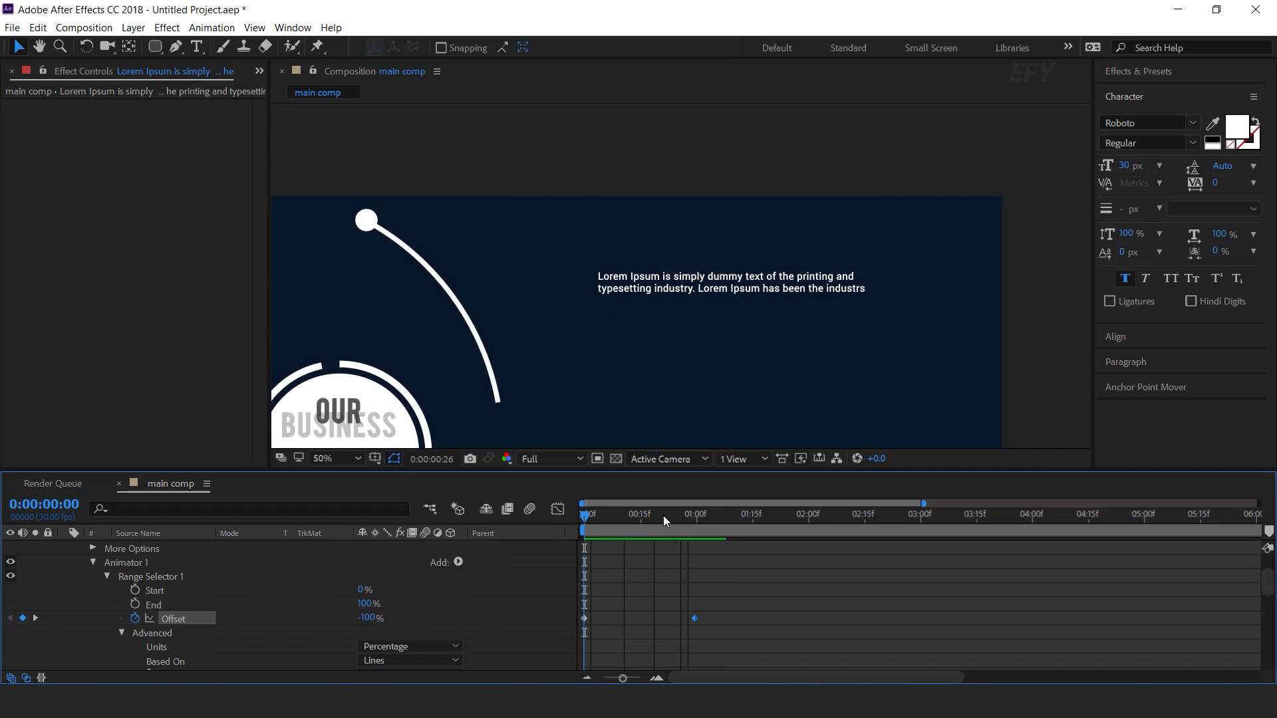
# Slide the paragraph layer in the timeline to start at about 2:18, and preview its timing against the heading and pill
pyautogui.press('space')
pyautogui.scroll(3, 59, 552)
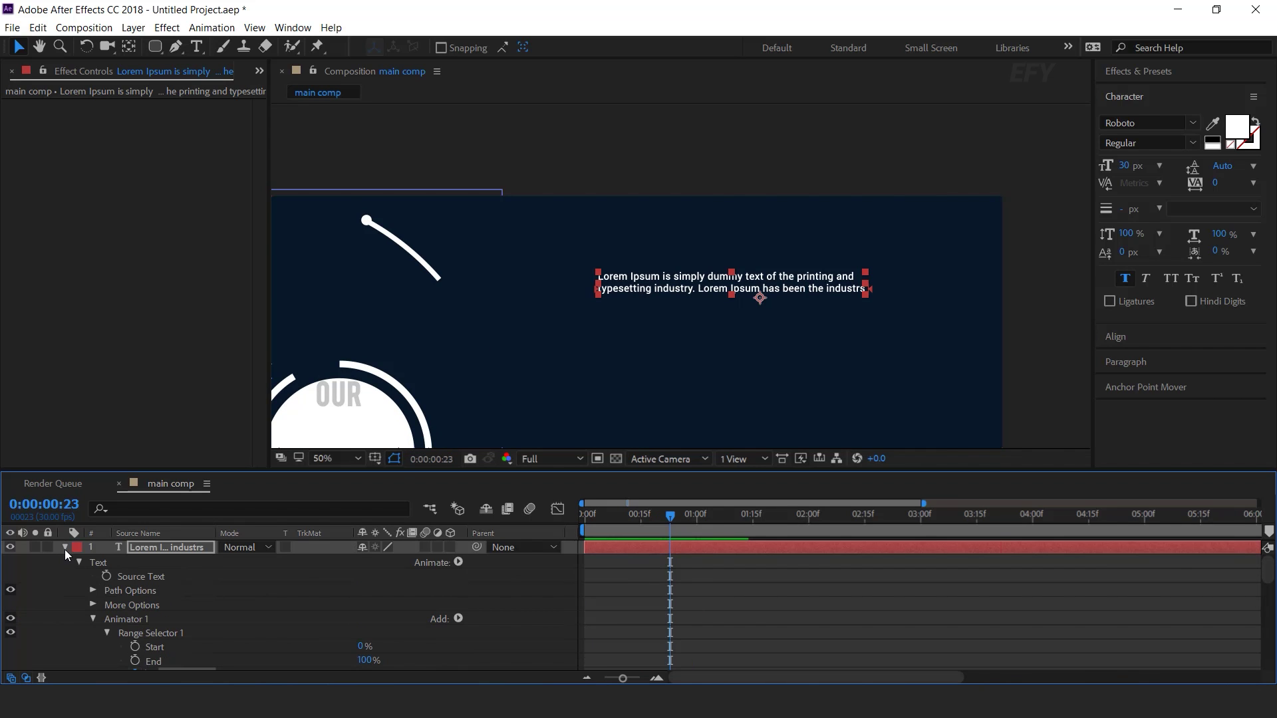
pyautogui.click(65, 548)
pyautogui.moveTo(621, 546); pyautogui.dragTo(935, 549)
pyautogui.click(822, 516)
pyautogui.press('space')
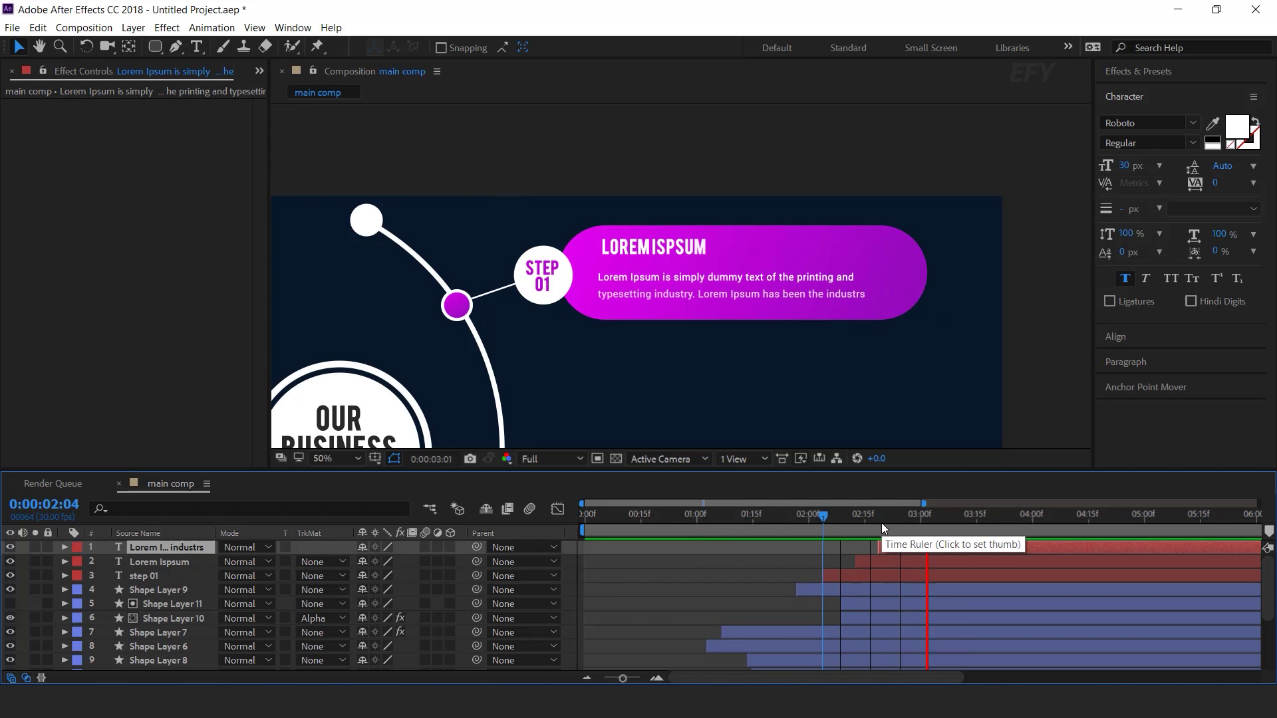
# Enlarge the paragraph text to 35 px and preview the pill's text animation
pyautogui.moveTo(891, 522); pyautogui.dragTo(967, 522)
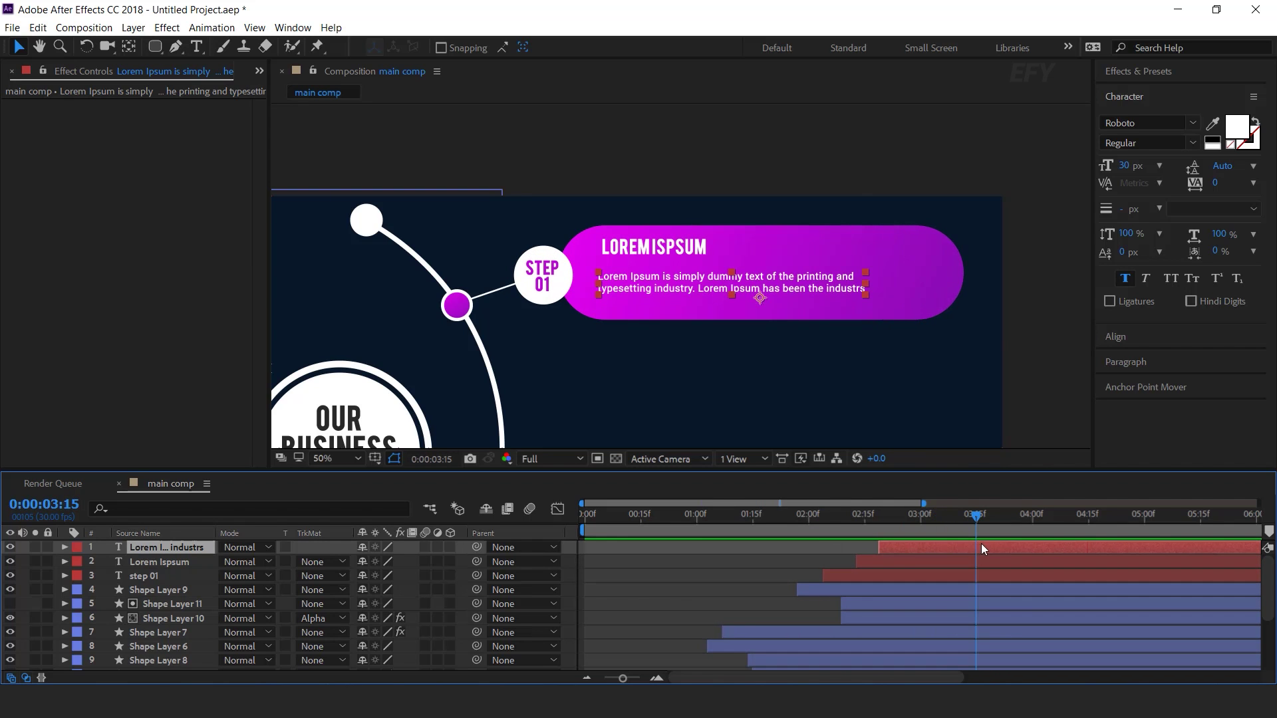
pyautogui.press('space')
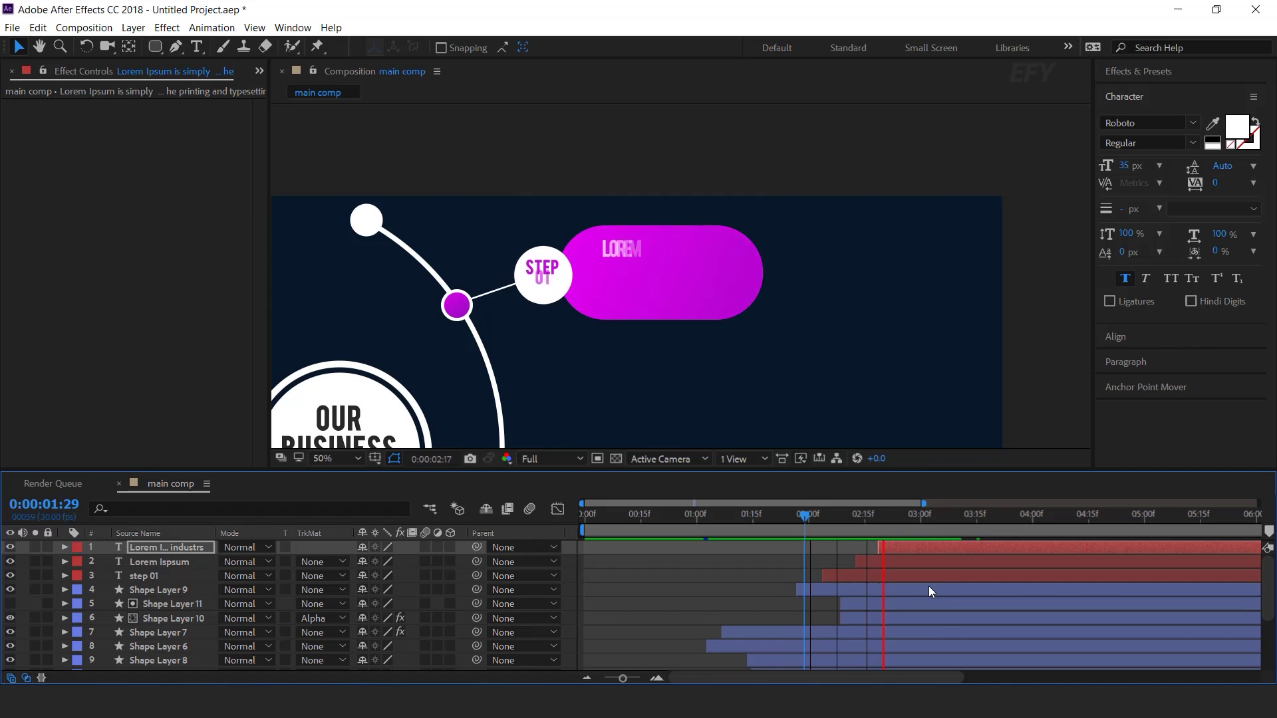
pyautogui.press('space')
pyautogui.moveTo(983, 509); pyautogui.dragTo(1024, 512)
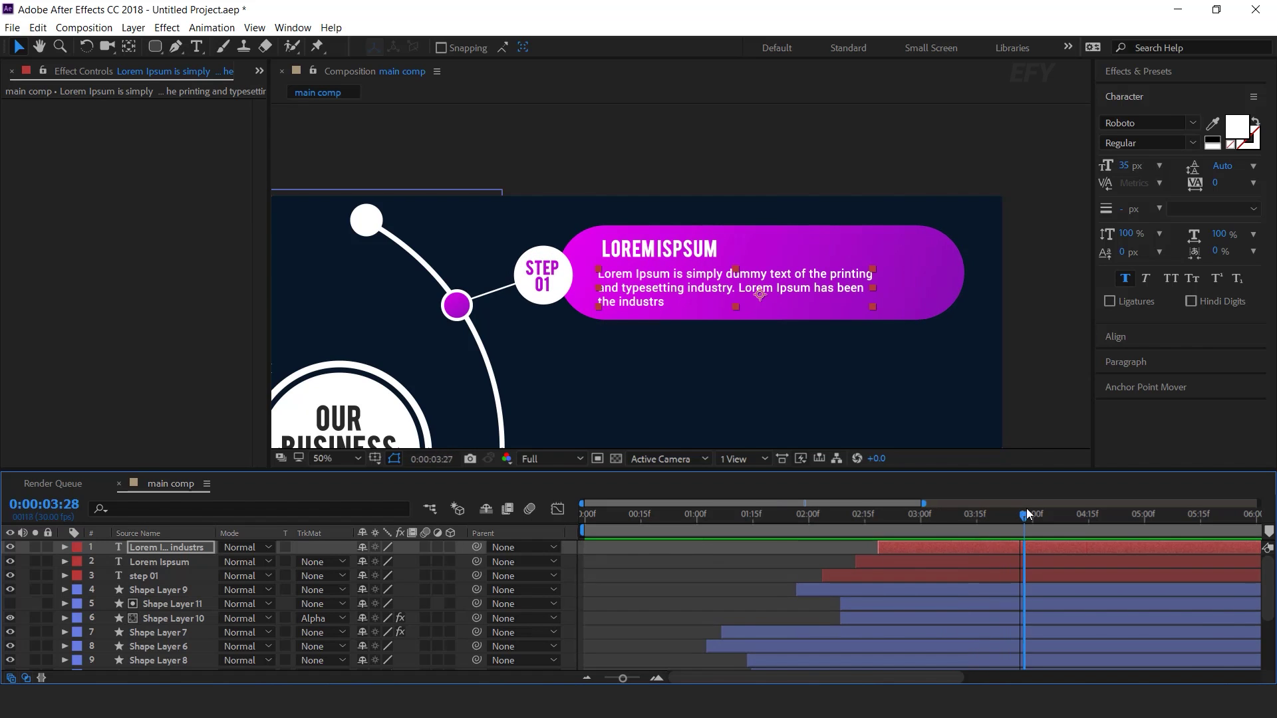
# Apply a Drop Shadow effect to the white step circle's layer
pyautogui.click(749, 609)
pyautogui.click(539, 303)
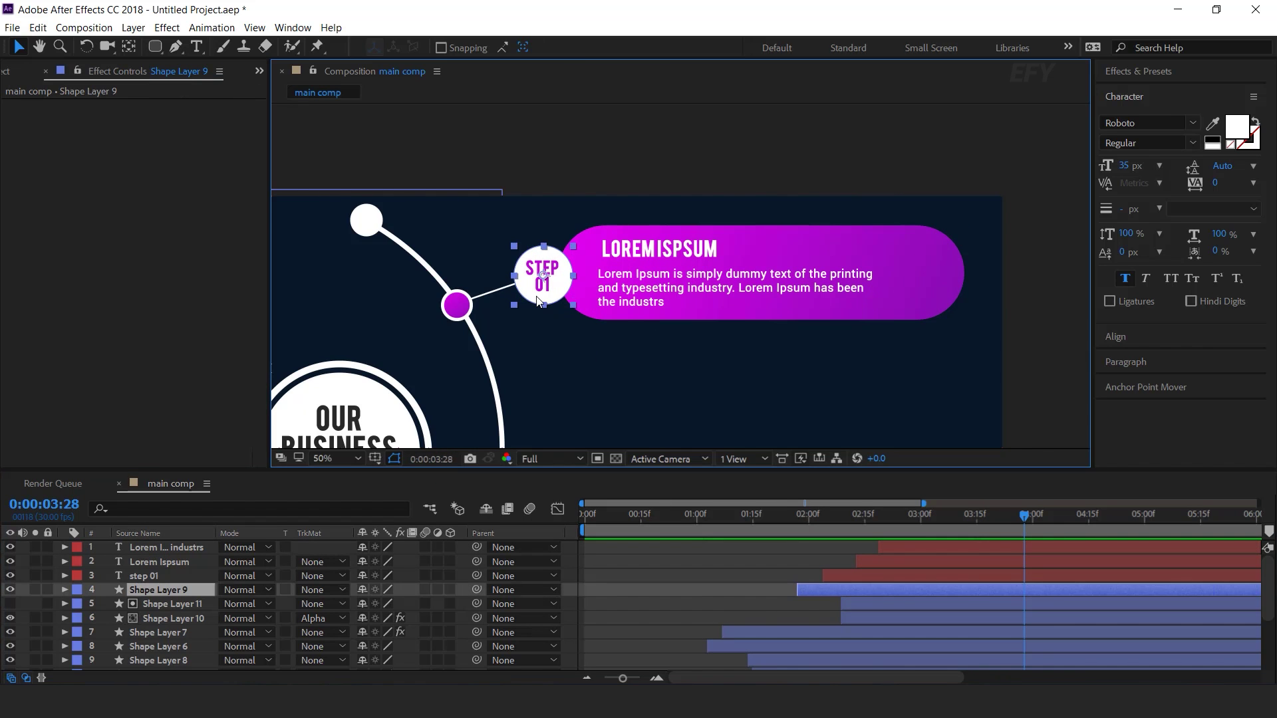
pyautogui.hotkey('ctrl', 'space')
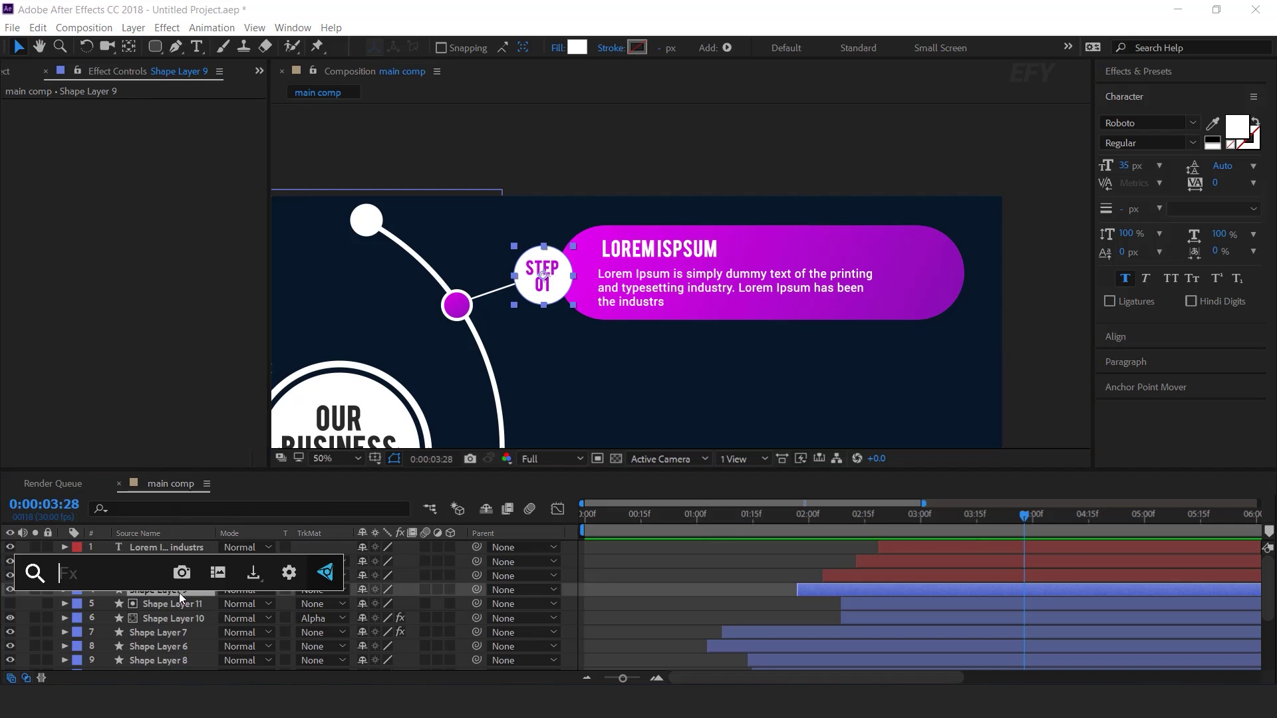
pyautogui.write('drop')
pyautogui.press('Return')
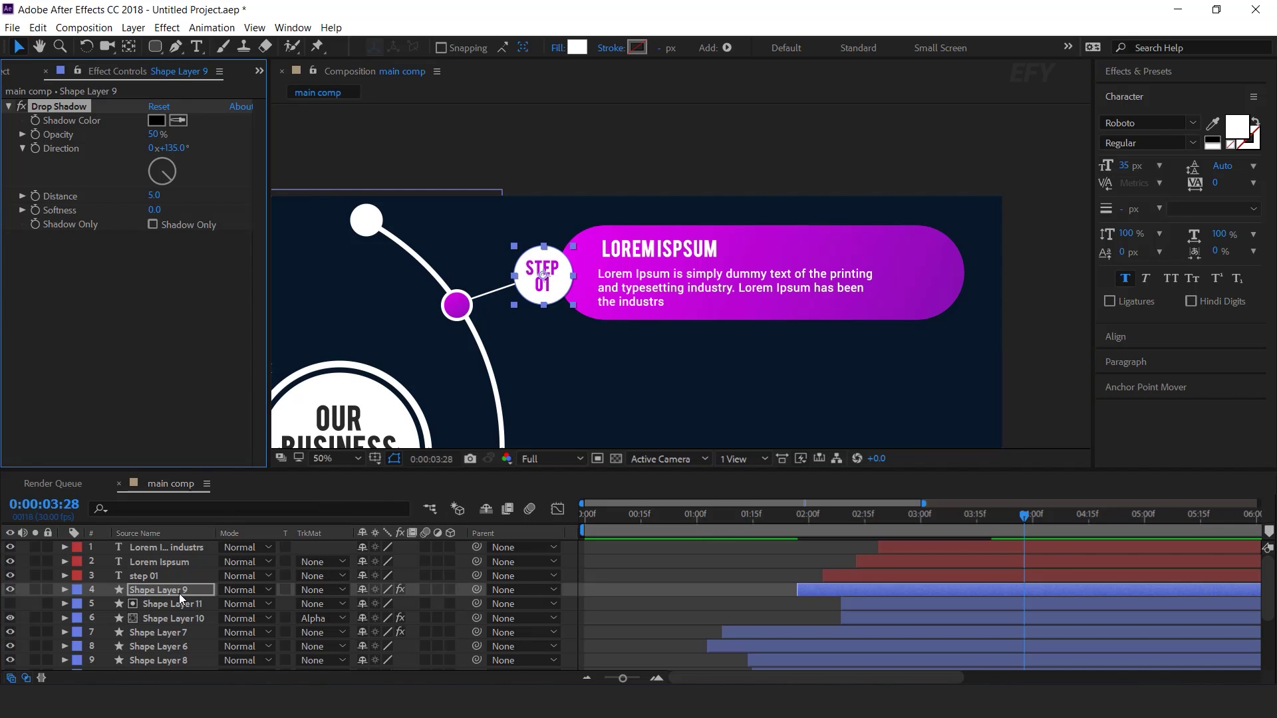
# Set the step circle's drop shadow to Distance 10, Softness 50 and Opacity 30%
pyautogui.click(153, 196)
pyautogui.write('10')
pyautogui.press('Return')
pyautogui.click(158, 210)
pyautogui.click(151, 135)
pyautogui.write('30')
pyautogui.press('Return')
pyautogui.click(568, 593)
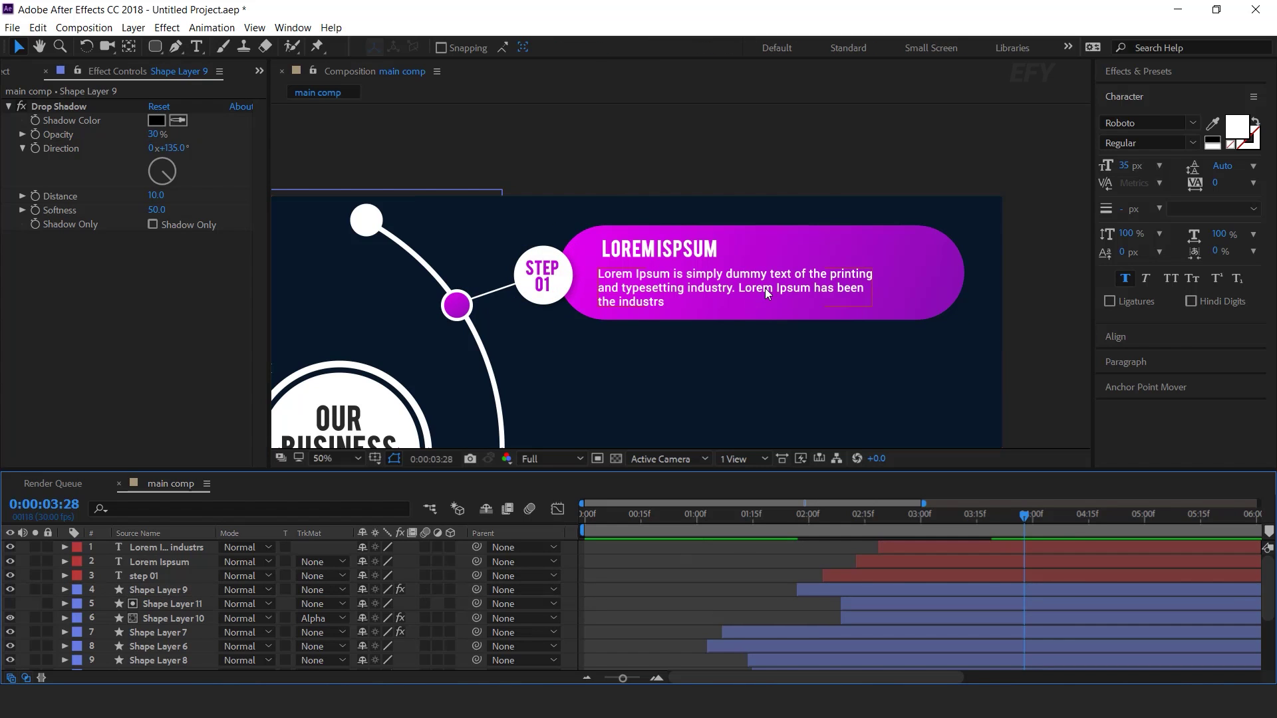
# Preview the whole animation from near the start of the composition with the full frame in view
pyautogui.press(',')
pyautogui.moveTo(946, 339); pyautogui.dragTo(956, 254)
pyautogui.click(602, 516)
pyautogui.press('space')
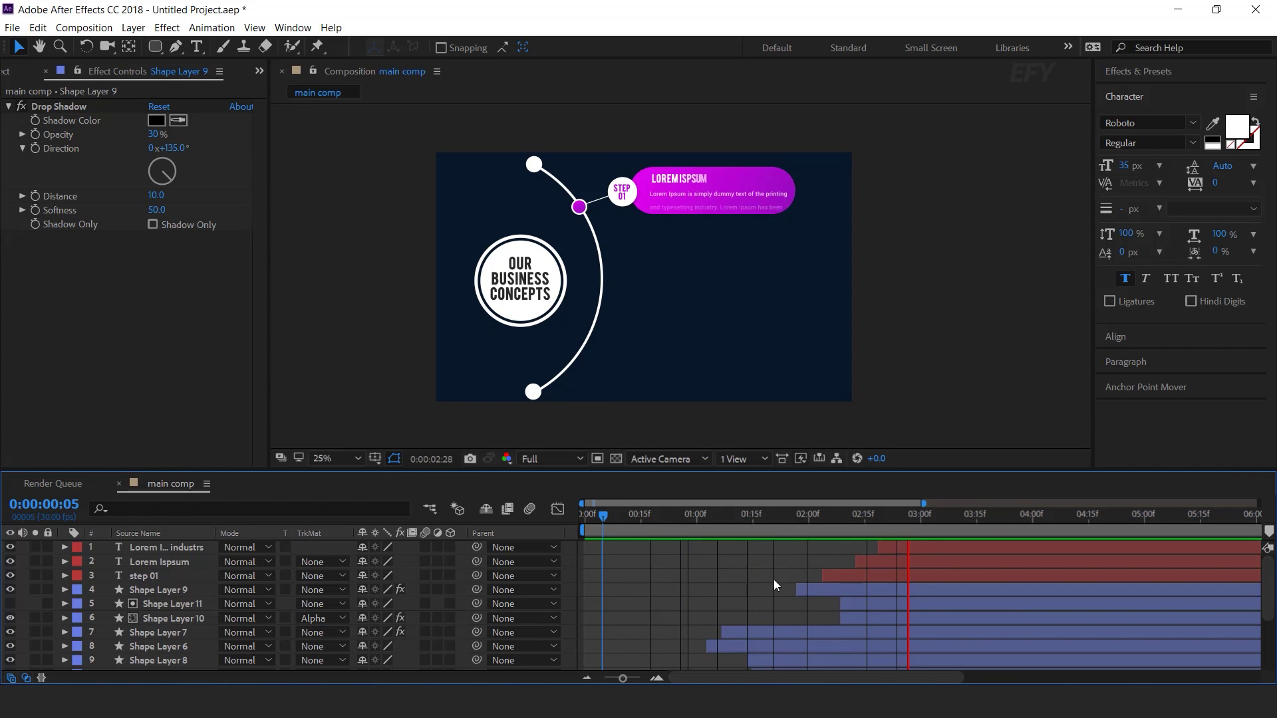
pyautogui.press('space')
pyautogui.click(1054, 517)
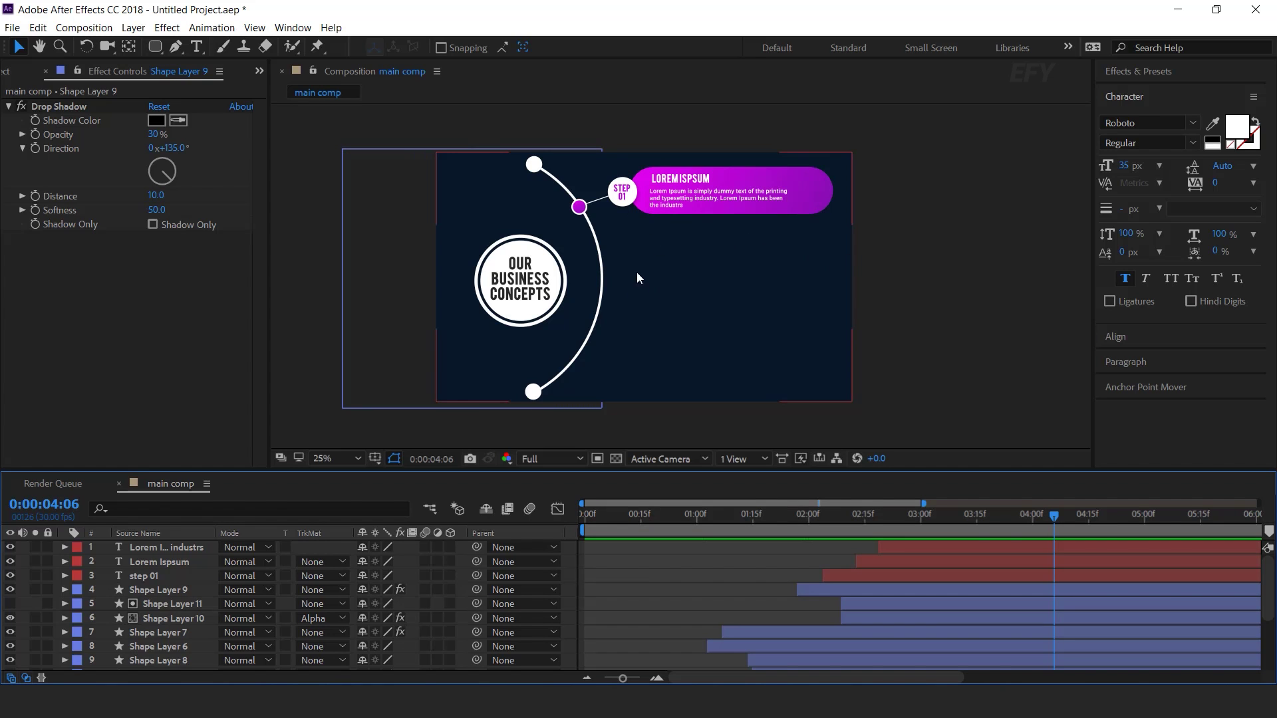
# Pre-compose all step layers, from the paragraph text down to the connector line, into a composition named step 01
pyautogui.click(179, 548)
pyautogui.scroll(-2, 193, 572)
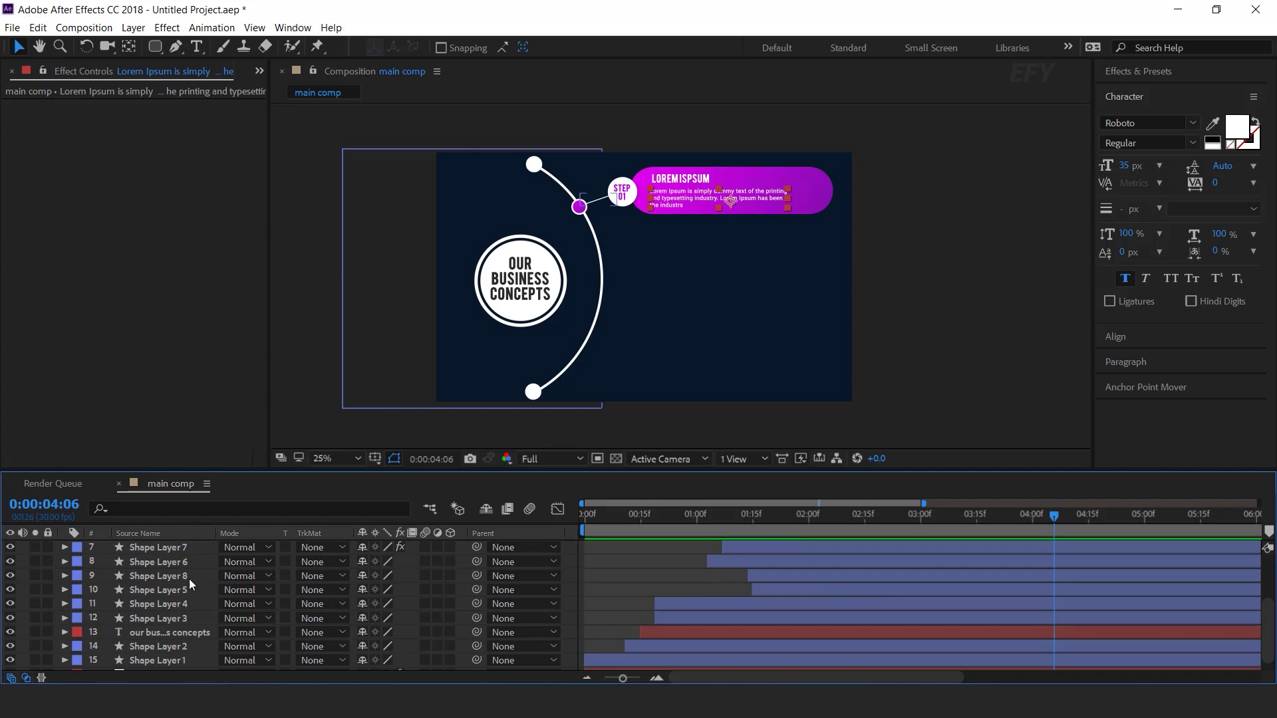
pyautogui.keyDown('shift'); pyautogui.click(175, 620); pyautogui.keyUp('shift')
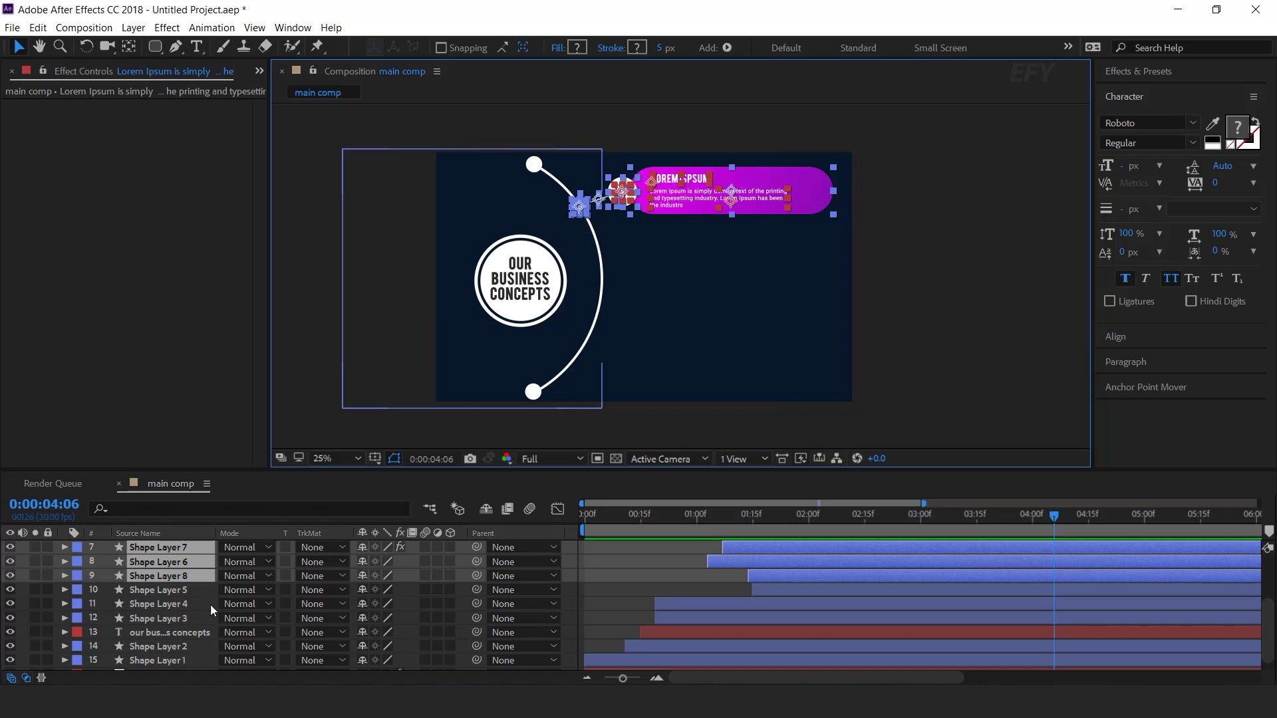
pyautogui.scroll(3, 210, 605)
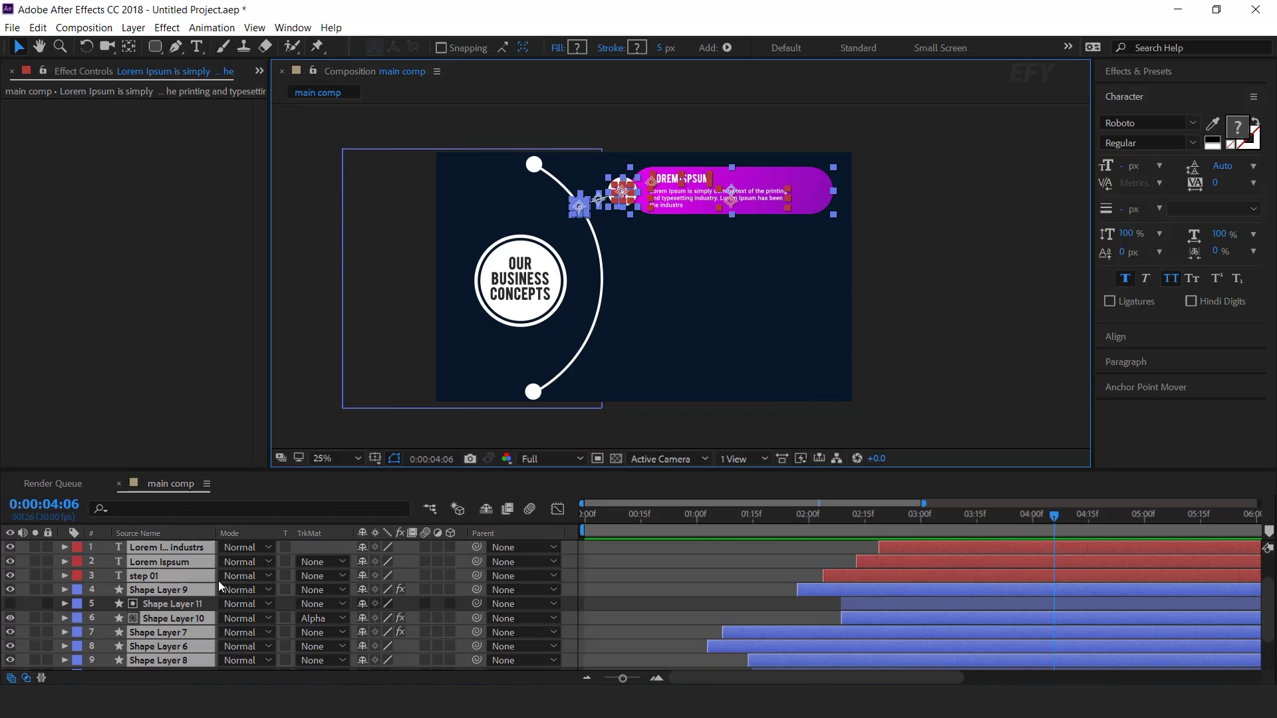
pyautogui.click(190, 604)
pyautogui.rightClick(187, 561)
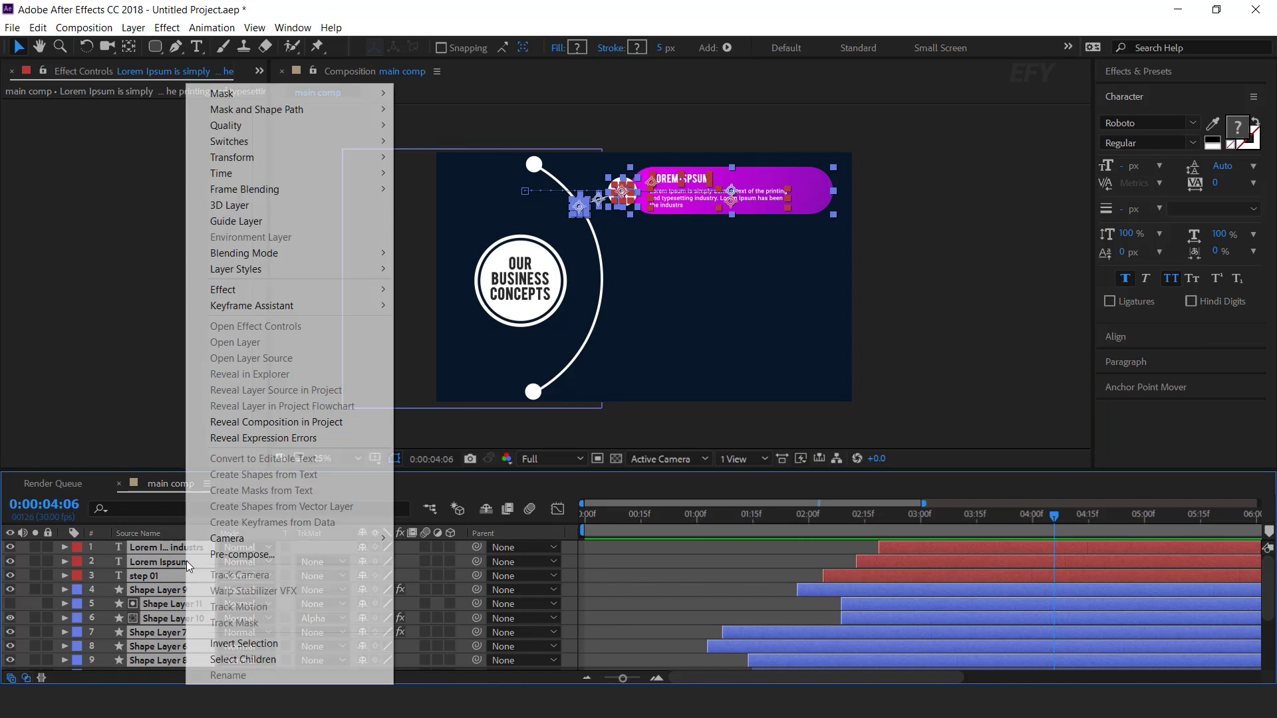
pyautogui.click(257, 554)
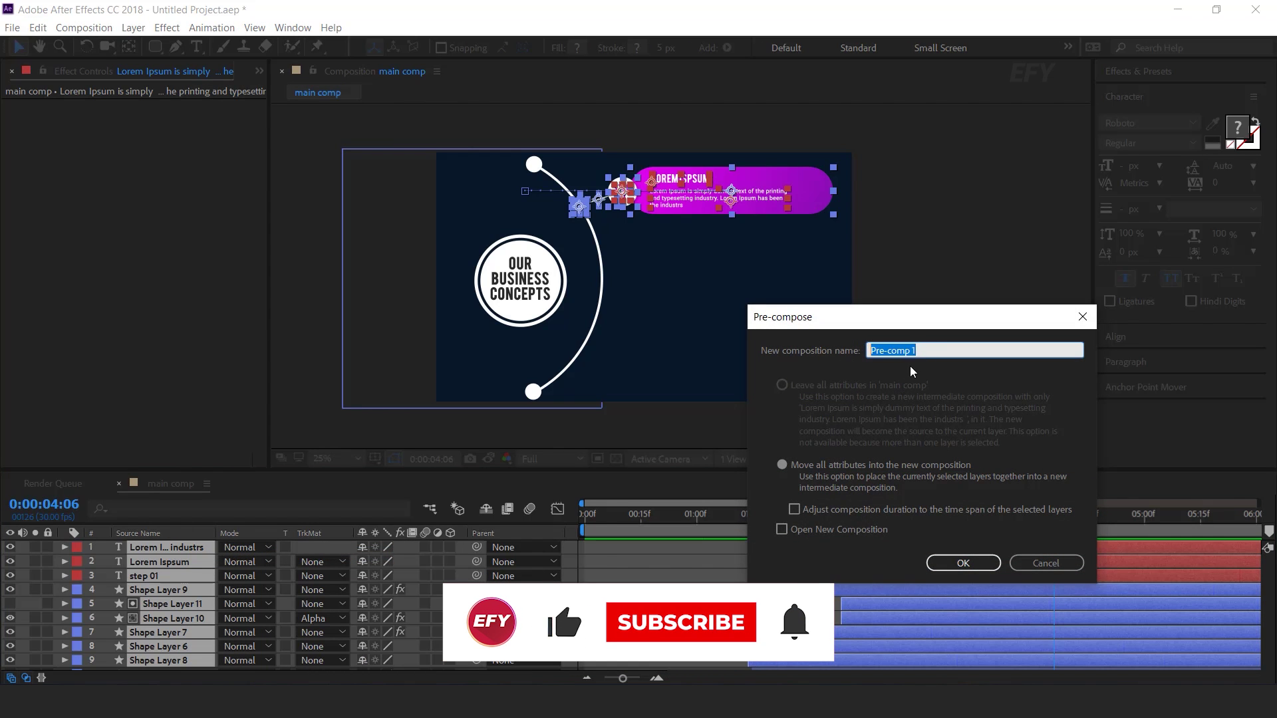
pyautogui.write('step 01')
pyautogui.click(976, 558)
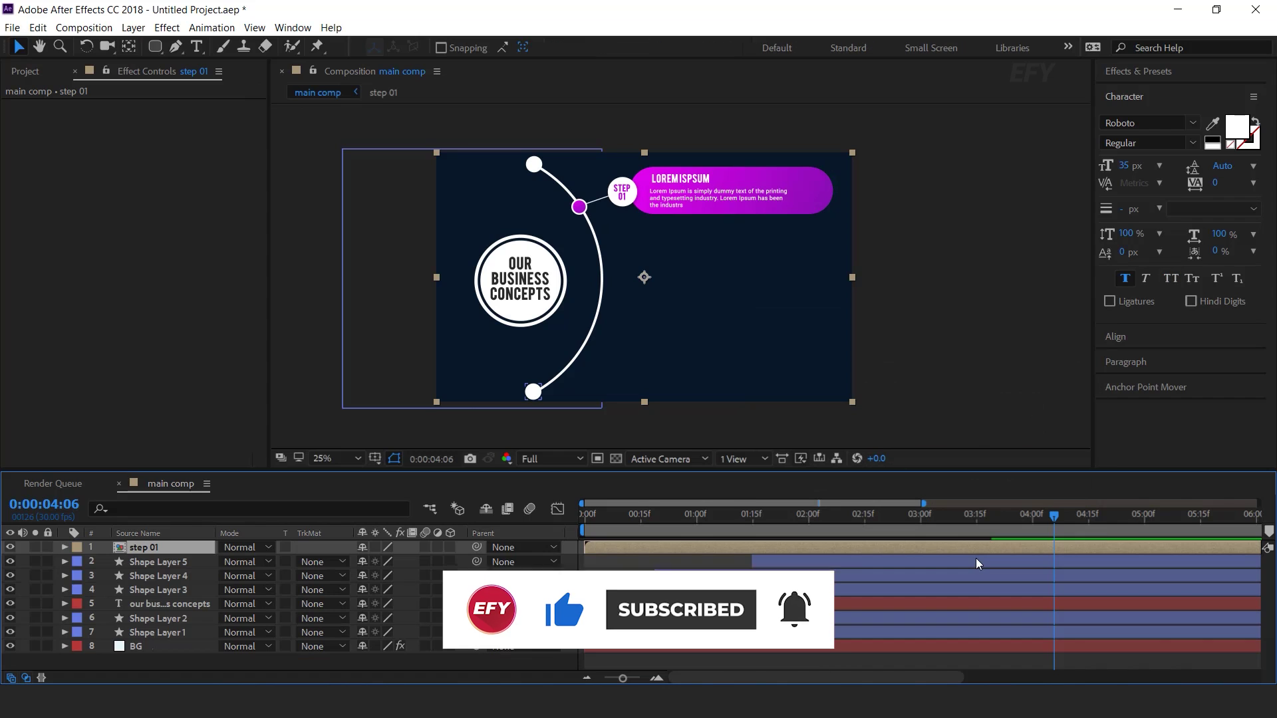
# Trim the start of the step 01 layer to 1:03
pyautogui.moveTo(627, 515); pyautogui.dragTo(705, 519)
pyautogui.click(704, 552)
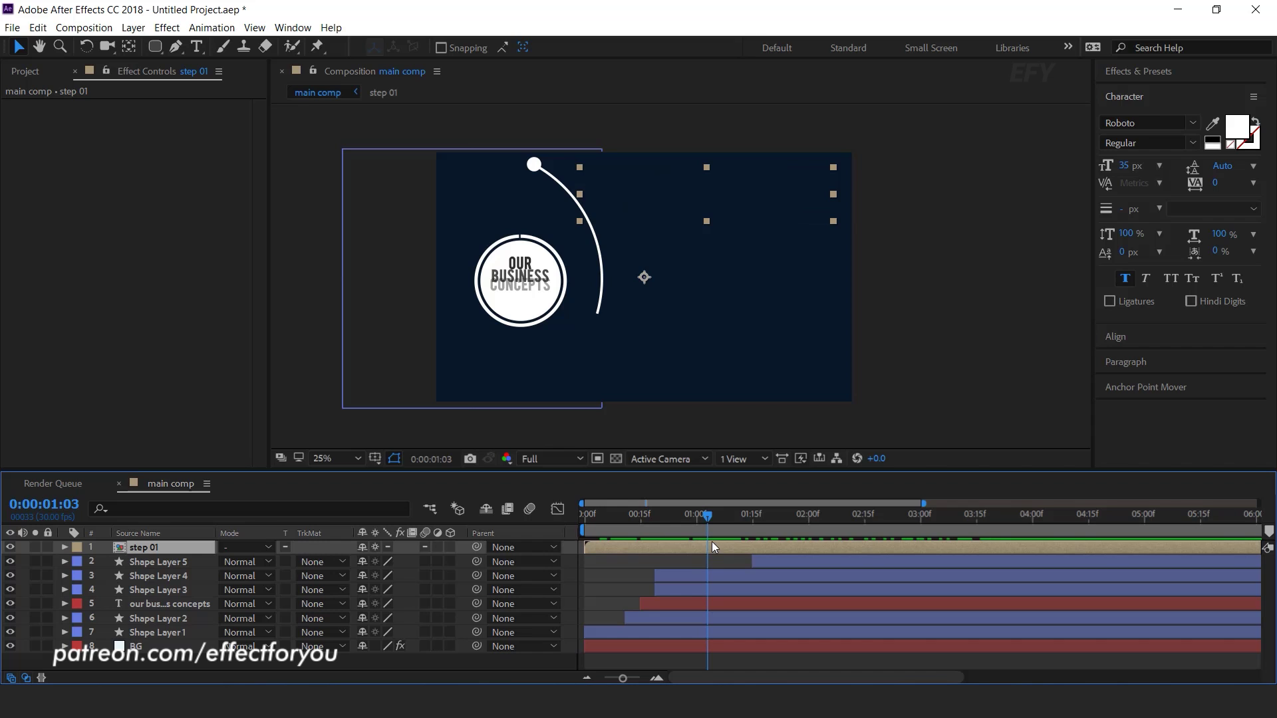
pyautogui.hotkey('alt', '[')
pyautogui.click(572, 548)
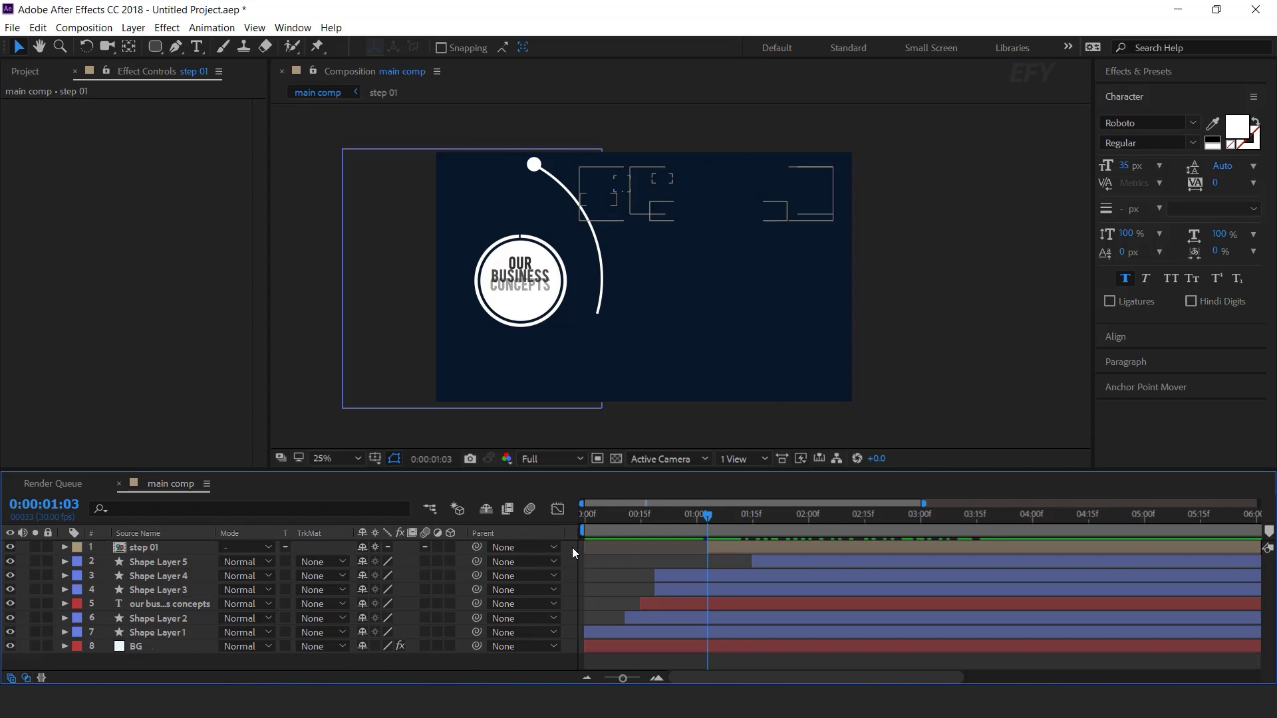
# Duplicate the step 01 layer and its source composition, and replace the duplicate layer's source with the step 02 composition
pyautogui.click(733, 550)
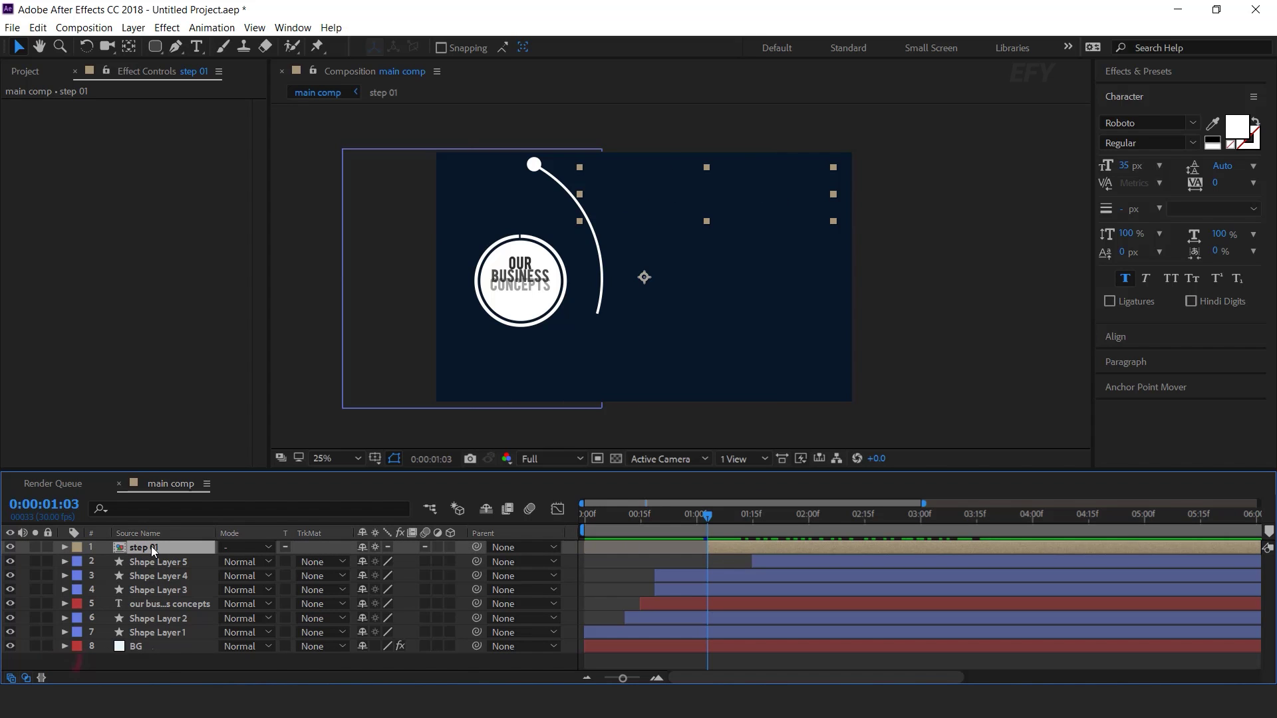
pyautogui.hotkey('ctrl', 'd')
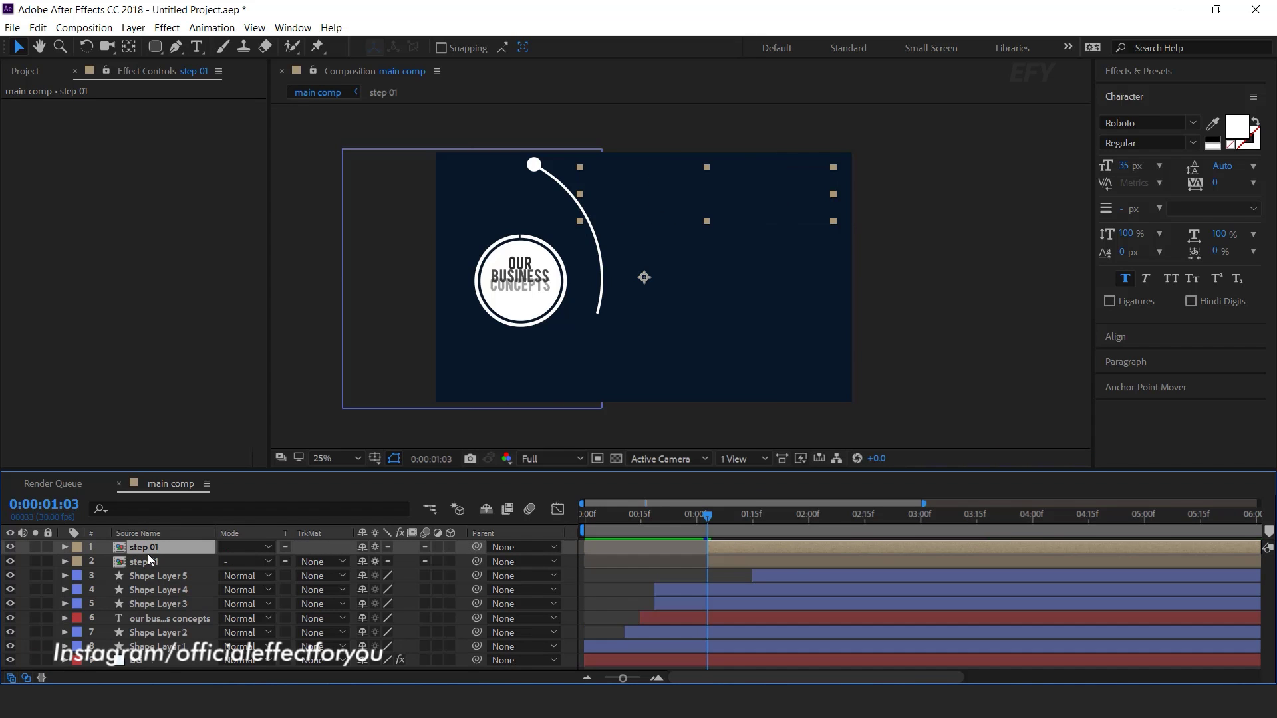
pyautogui.click(20, 71)
pyautogui.click(60, 258)
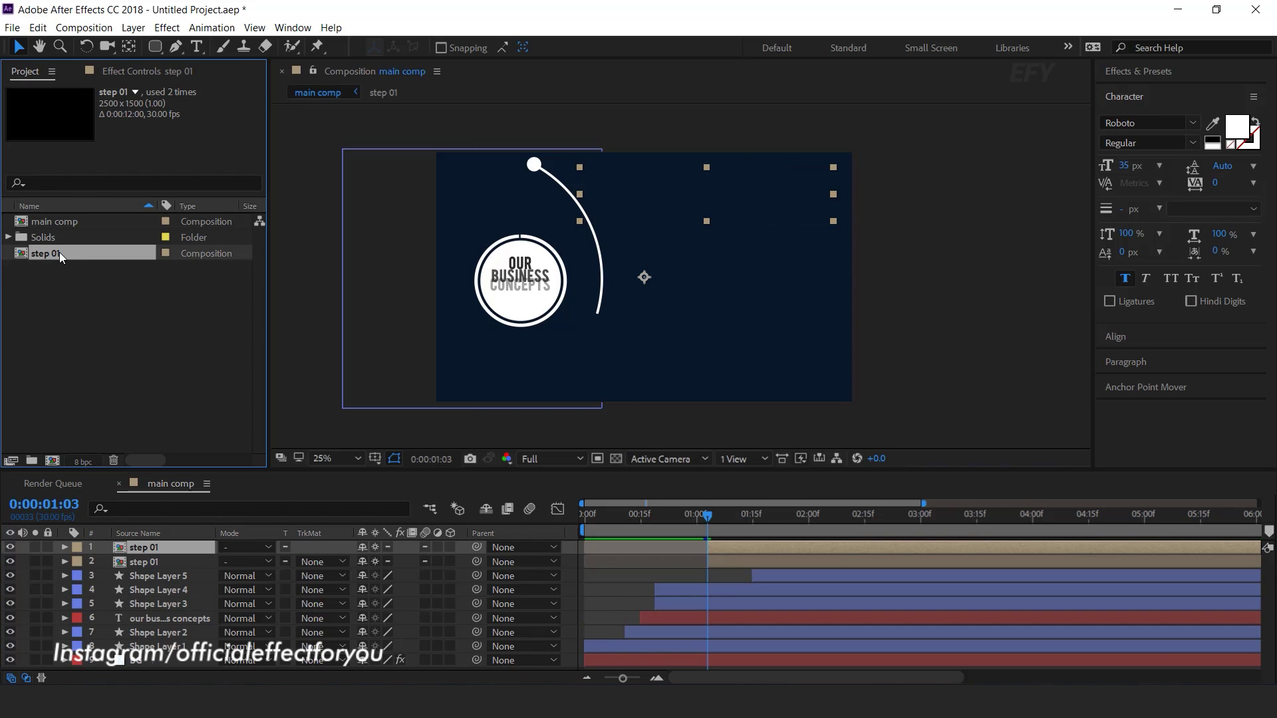
pyautogui.hotkey('ctrl', 'd')
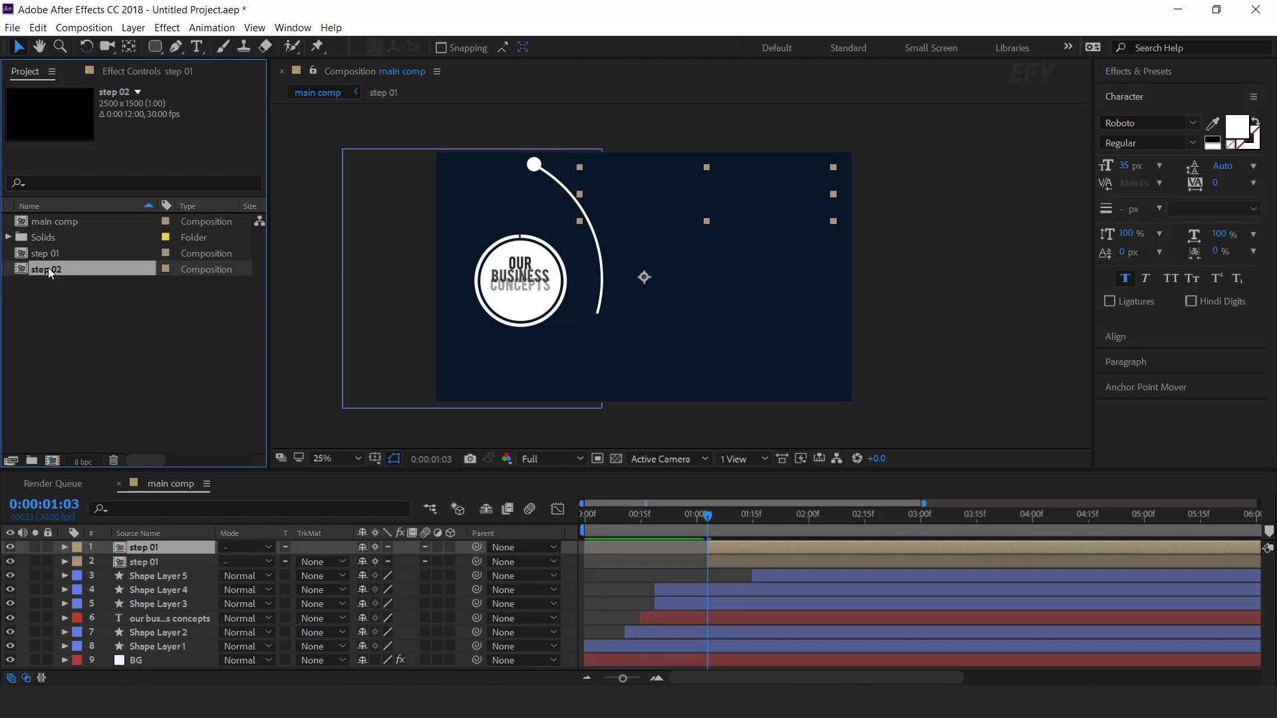
pyautogui.moveTo(48, 267); pyautogui.dragTo(206, 550)
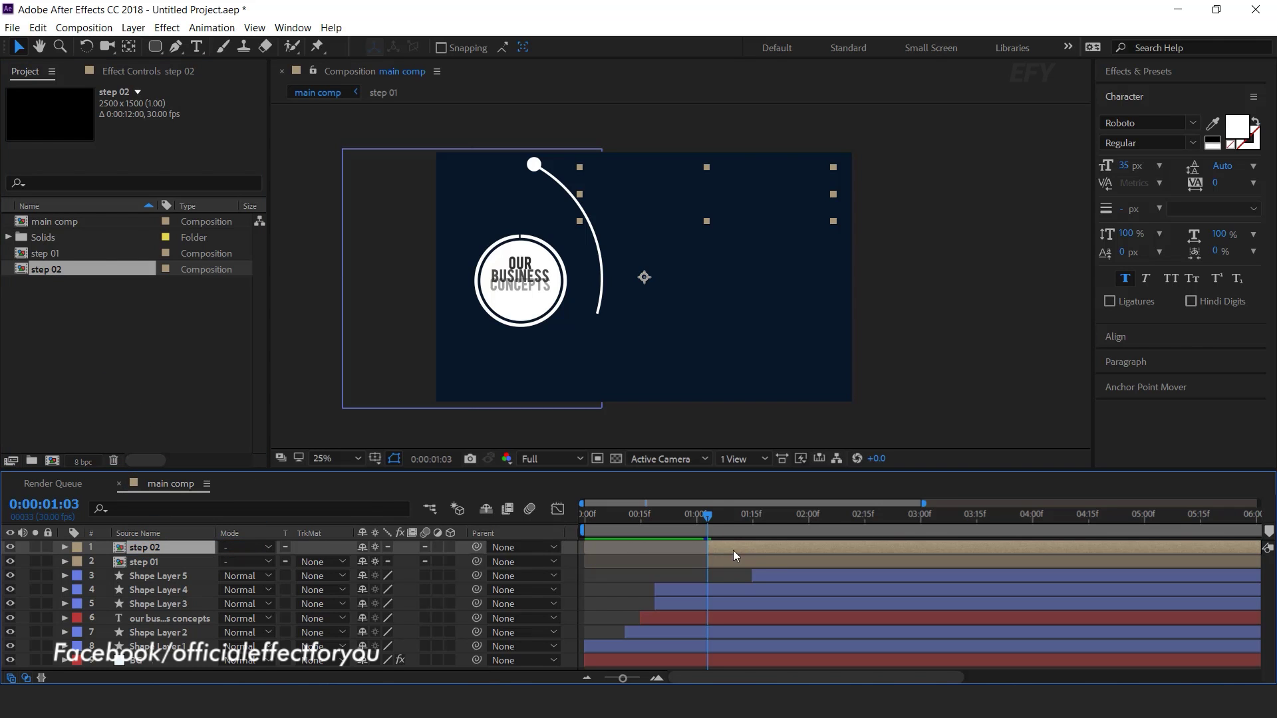
# Move the step 02 layer down so its pill sits just below the first pill
pyautogui.moveTo(730, 516); pyautogui.dragTo(1011, 520)
pyautogui.click(750, 182)
pyautogui.moveTo(750, 181); pyautogui.dragTo(747, 261)
pyautogui.scroll(2, 729, 236)
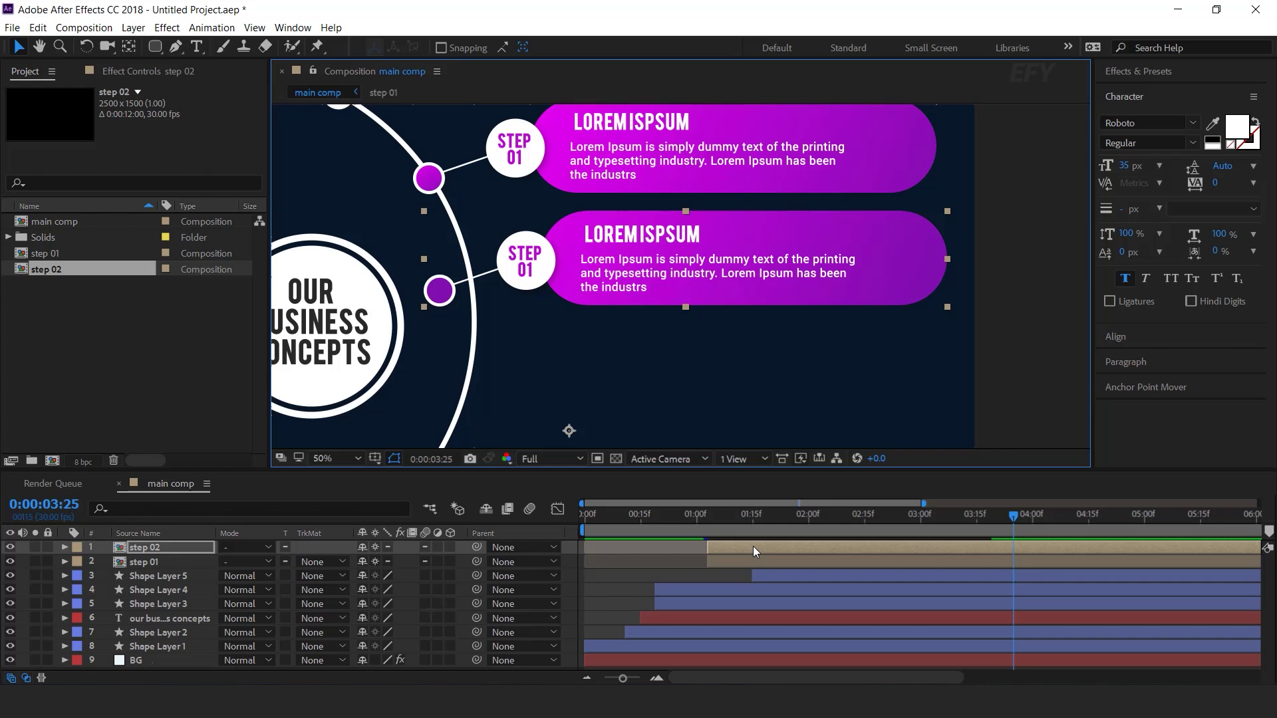
# In the step 02 composition, move the small circle and connector line closer to the step circle to meet the arc in main comp
pyautogui.doubleClick(754, 547)
pyautogui.scroll(-2, 634, 254)
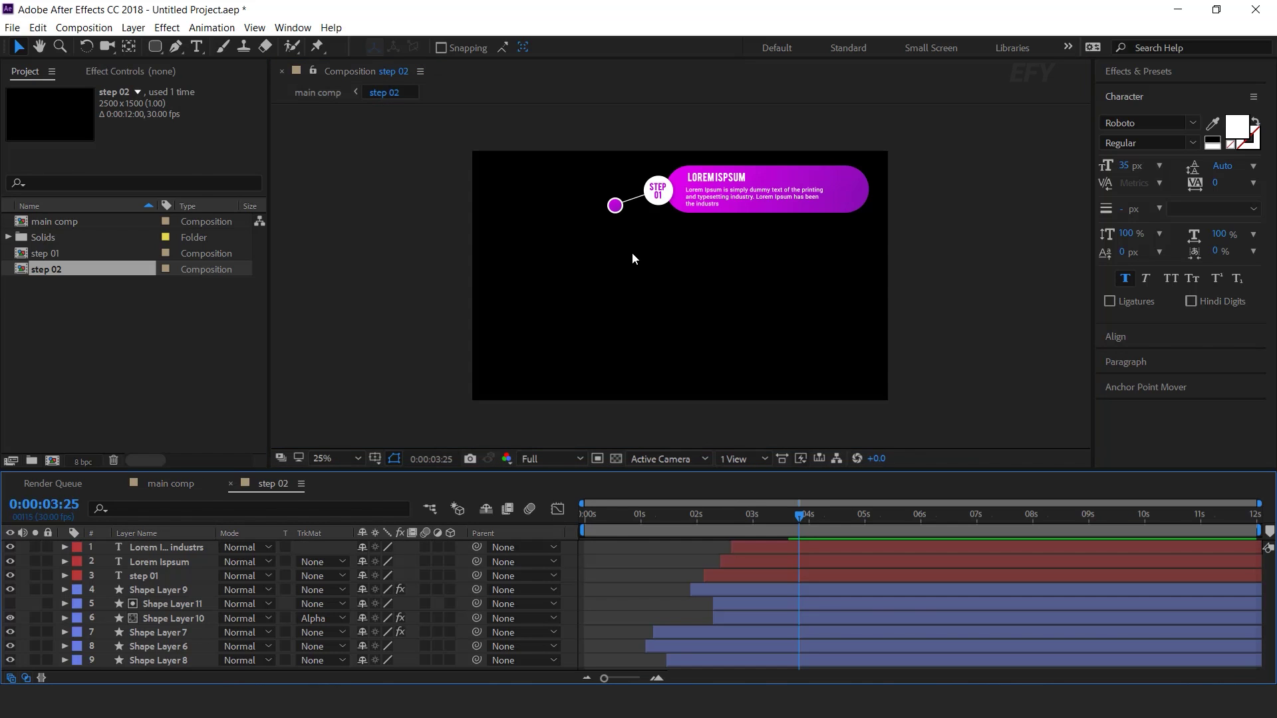
pyautogui.scroll(4, 638, 279)
pyautogui.click(648, 287)
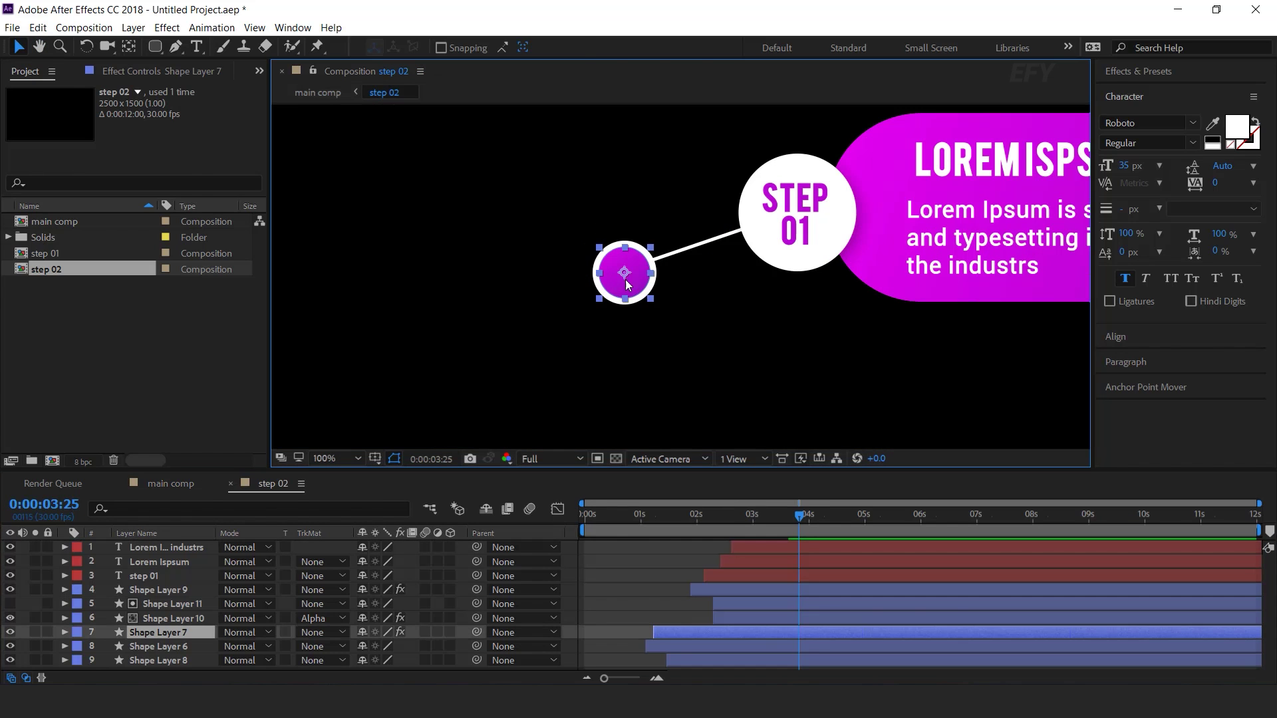
pyautogui.press('.')
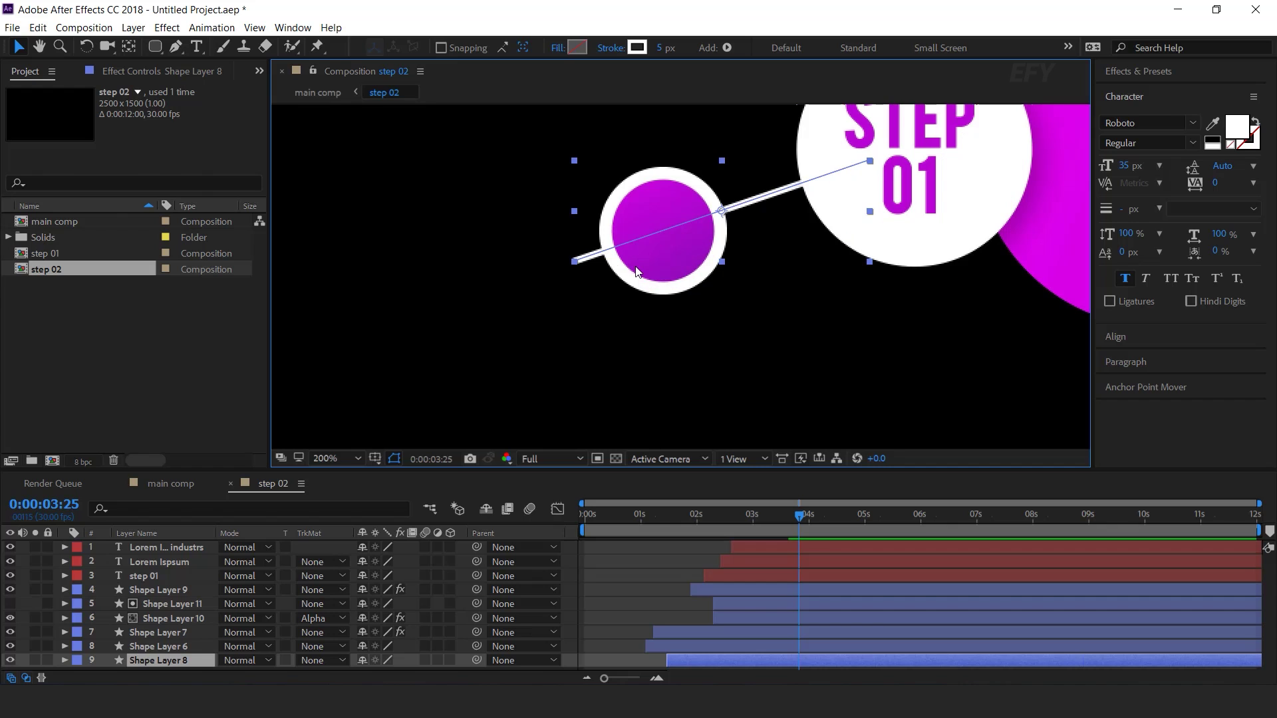
pyautogui.moveTo(722, 212); pyautogui.dragTo(775, 192)
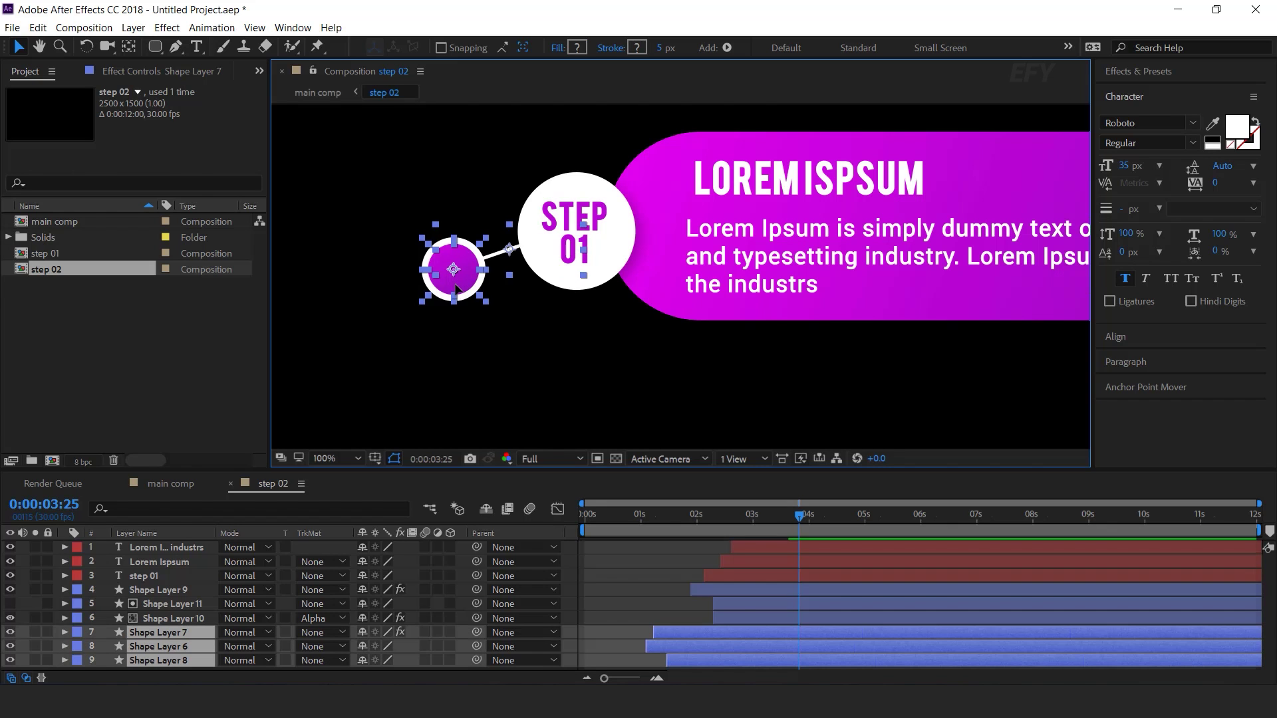
pyautogui.moveTo(455, 287); pyautogui.dragTo(473, 286)
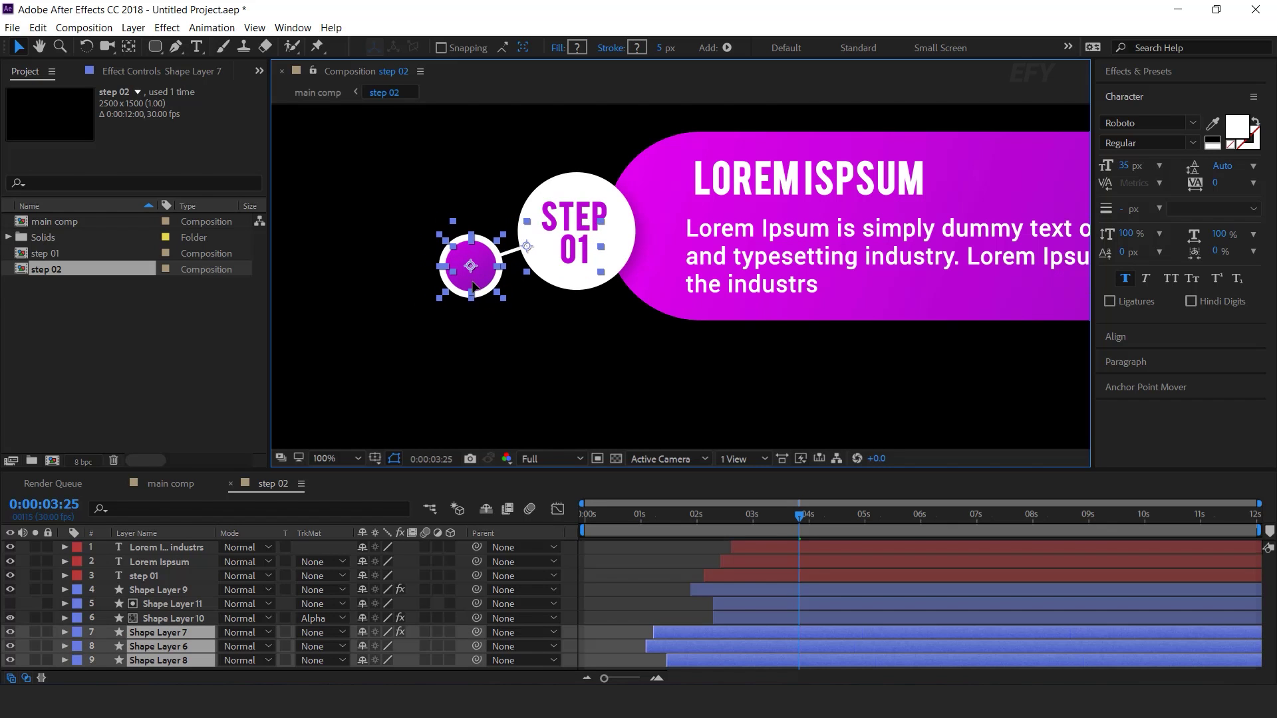
pyautogui.click(159, 484)
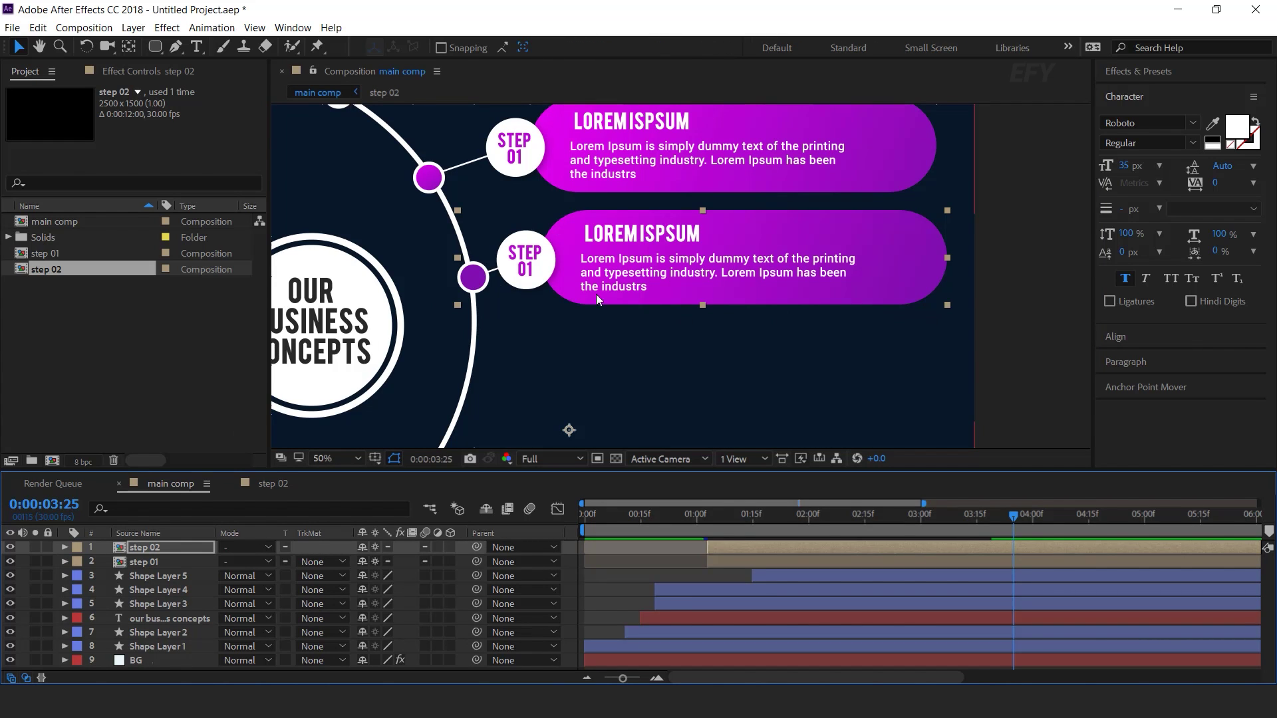
pyautogui.click(531, 265)
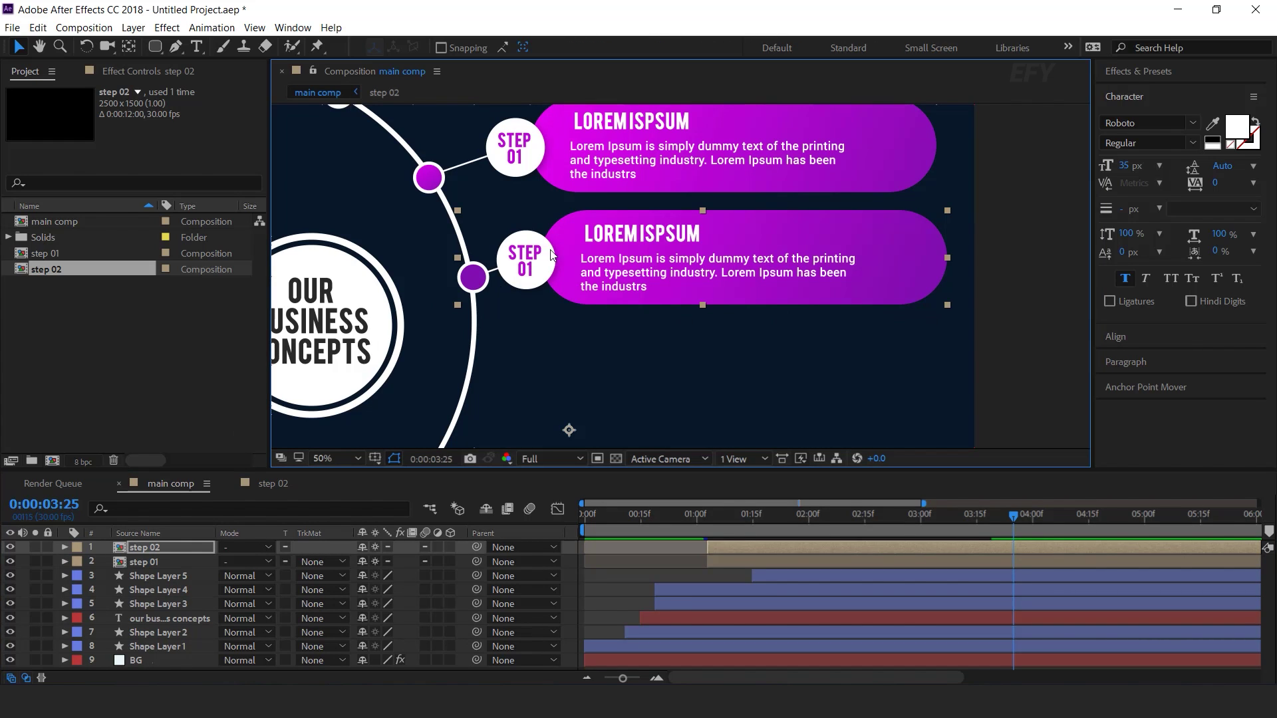
# Change the step number text in the step 02 composition to 02
pyautogui.doubleClick(158, 548)
pyautogui.doubleClick(576, 251)
pyautogui.write('02')
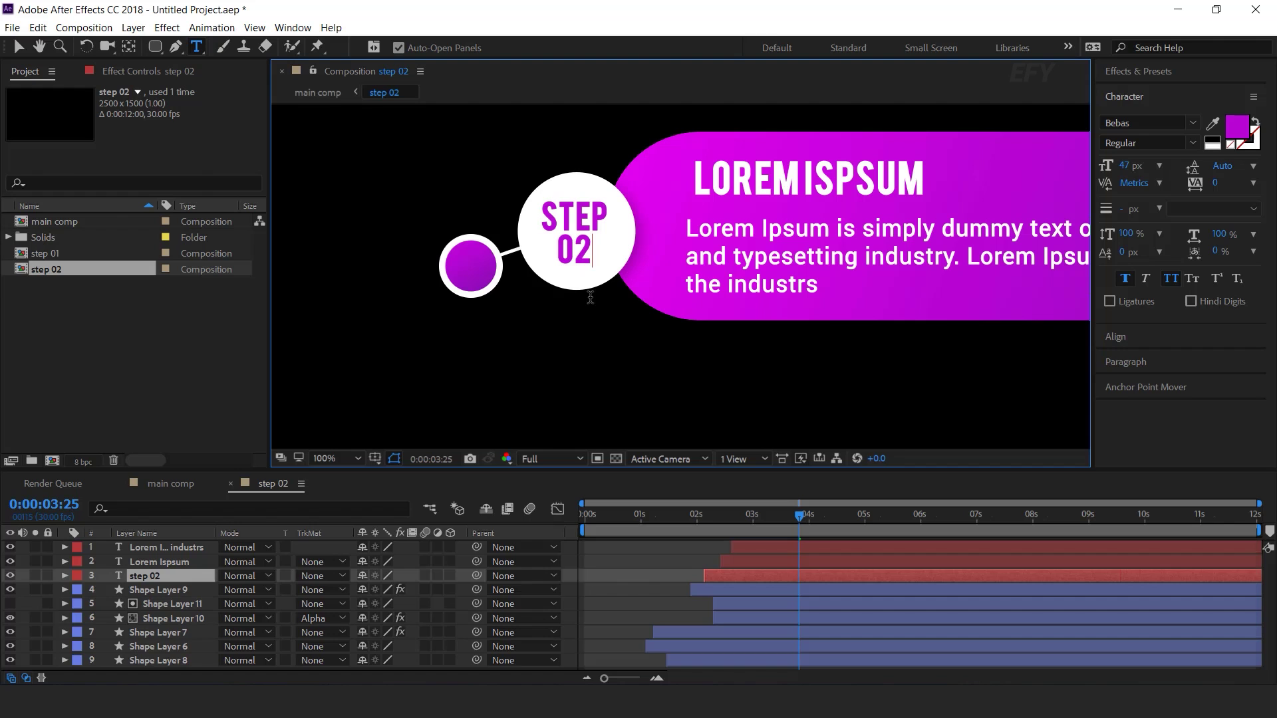
pyautogui.click(572, 575)
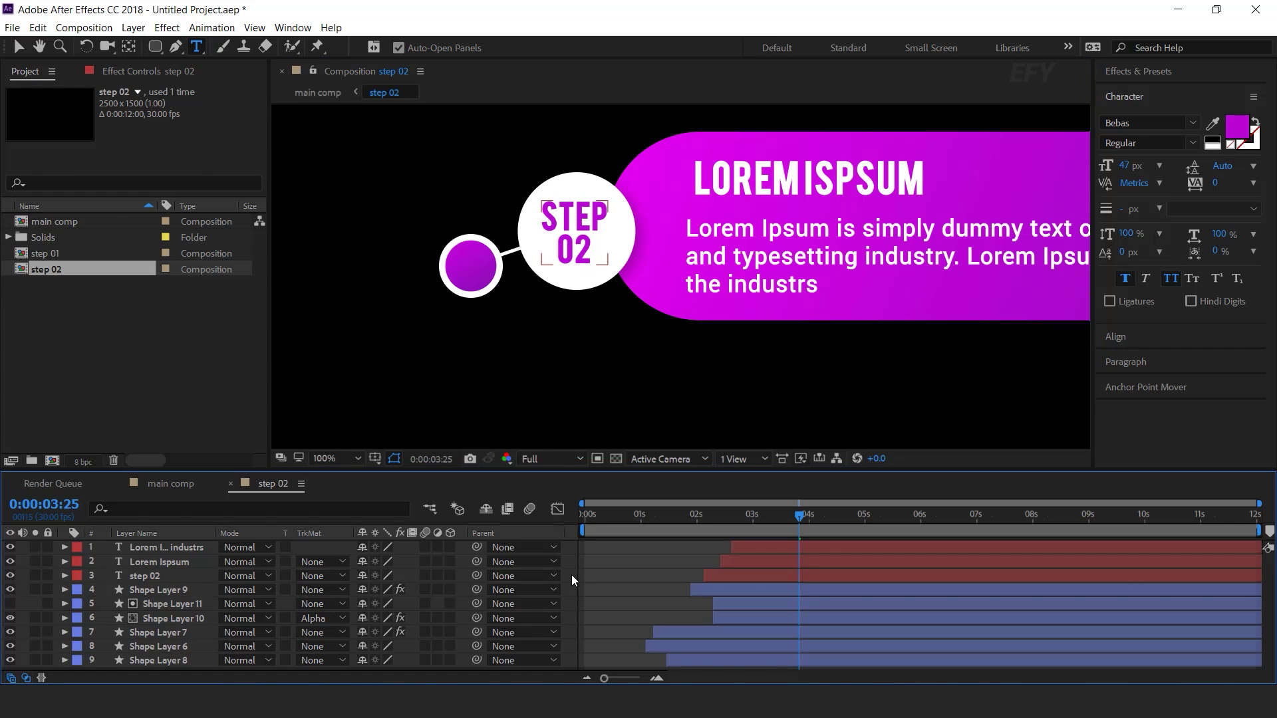
# Set the Gradient Ramp Start Color of the step 02 small circle to blue
pyautogui.press('v')
pyautogui.click(471, 266)
pyautogui.click(115, 71)
pyautogui.click(156, 134)
pyautogui.moveTo(485, 469); pyautogui.dragTo(488, 516)
pyautogui.click(617, 430)
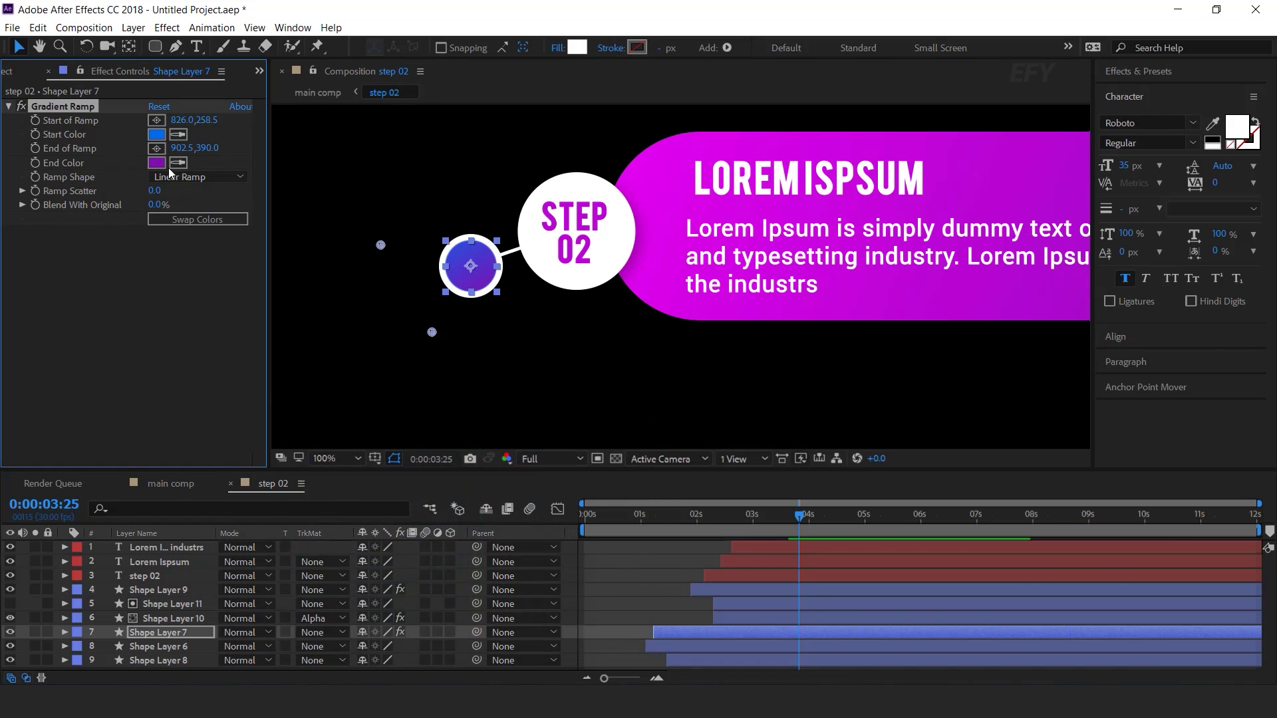
# Reposition the Gradient Ramp start and end points of the step 02 small circle diagonally around the circle
pyautogui.moveTo(379, 247); pyautogui.dragTo(435, 227)
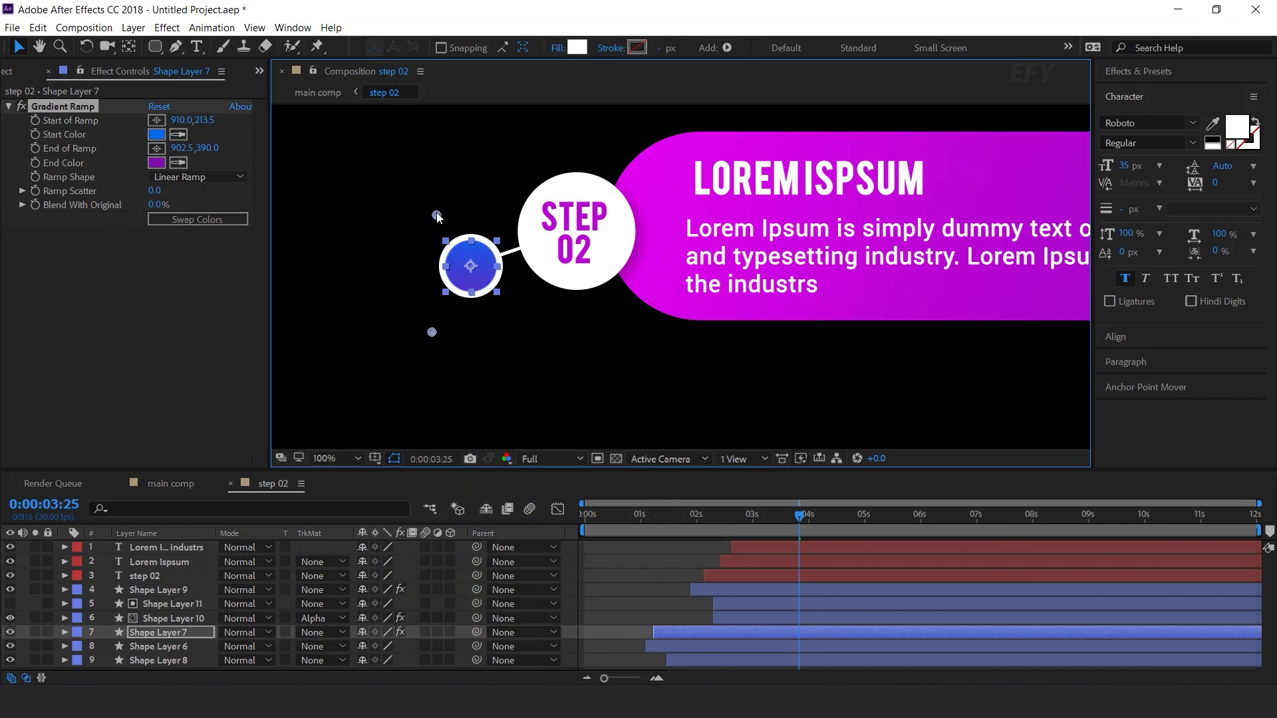
pyautogui.moveTo(433, 334); pyautogui.dragTo(505, 334)
pyautogui.moveTo(437, 216); pyautogui.dragTo(436, 227)
pyautogui.moveTo(505, 329); pyautogui.dragTo(491, 301)
# Replace the step 02 pill's Gradient Ramp with a copy of the small circle's blue-to-purple one
pyautogui.click(63, 105)
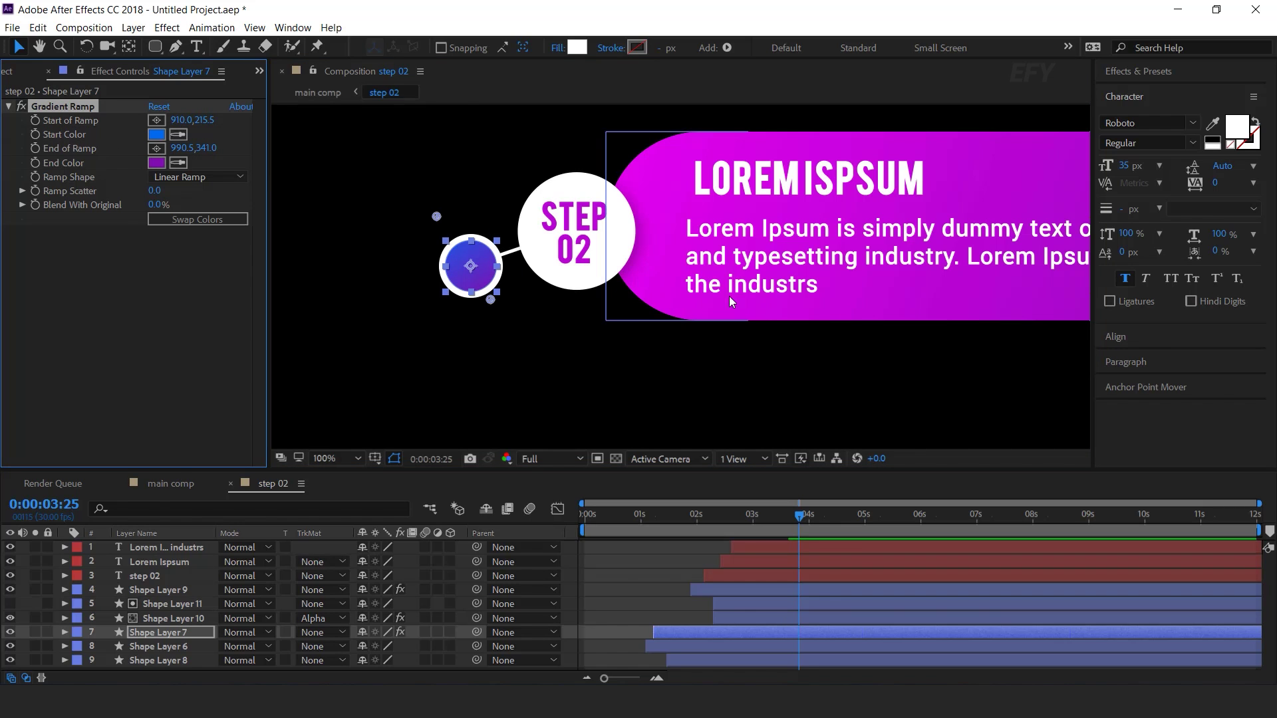
pyautogui.scroll(-2, 732, 293)
pyautogui.click(825, 253)
pyautogui.click(70, 108)
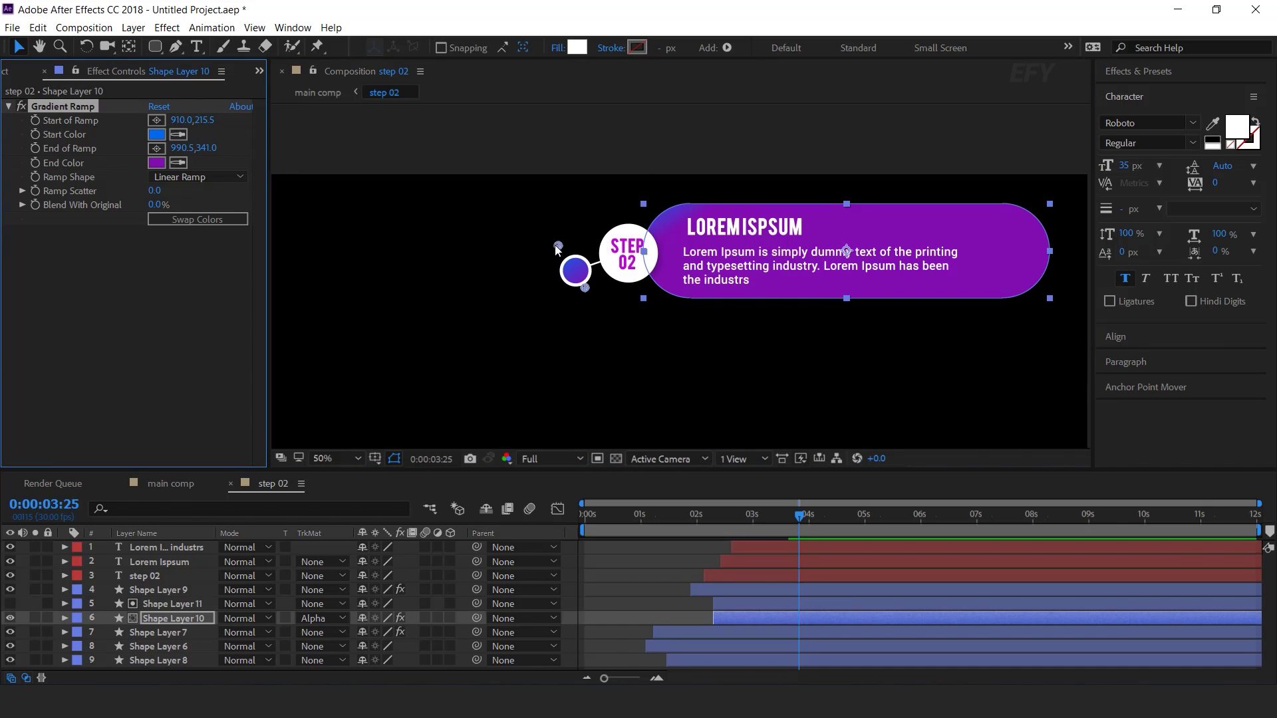
# Spread the step 02 pill's Gradient Ramp points so the start sits above the pill and the end below it
pyautogui.moveTo(558, 245); pyautogui.dragTo(659, 186)
pyautogui.moveTo(584, 287); pyautogui.dragTo(969, 366)
pyautogui.moveTo(831, 353); pyautogui.dragTo(955, 341)
pyautogui.moveTo(658, 186); pyautogui.dragTo(593, 127)
pyautogui.moveTo(957, 342); pyautogui.dragTo(806, 360)
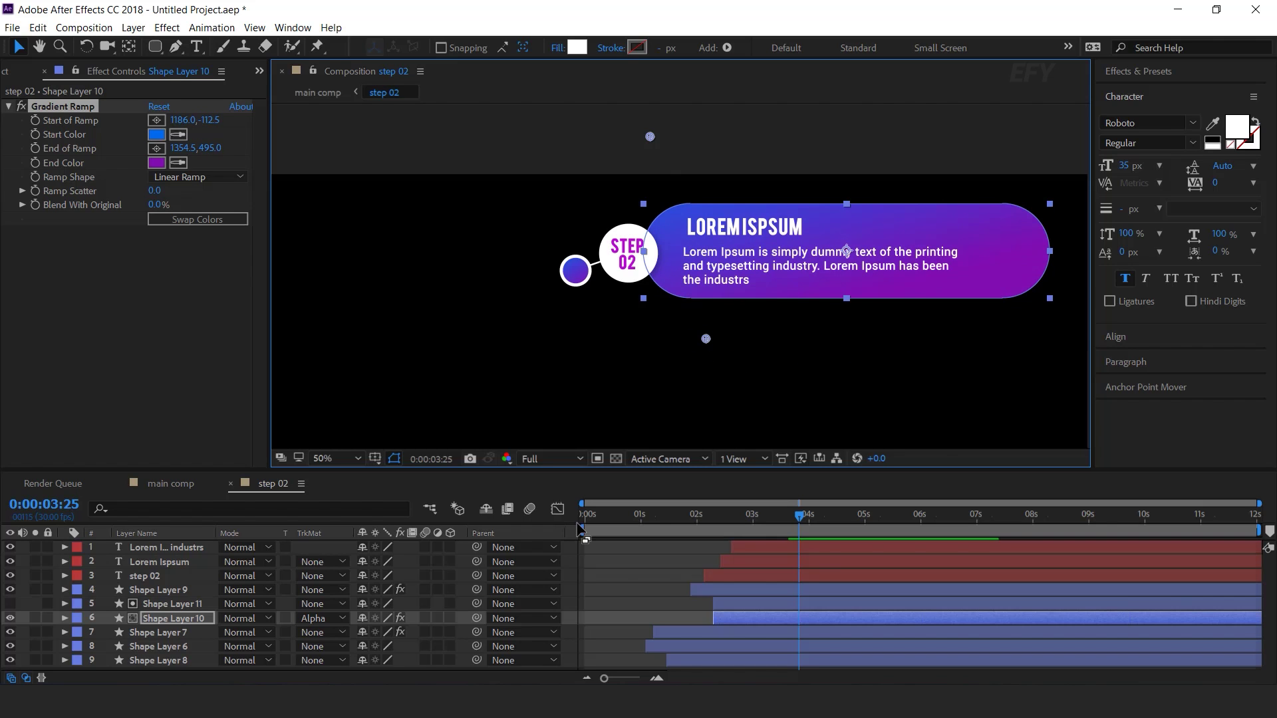
pyautogui.click(580, 566)
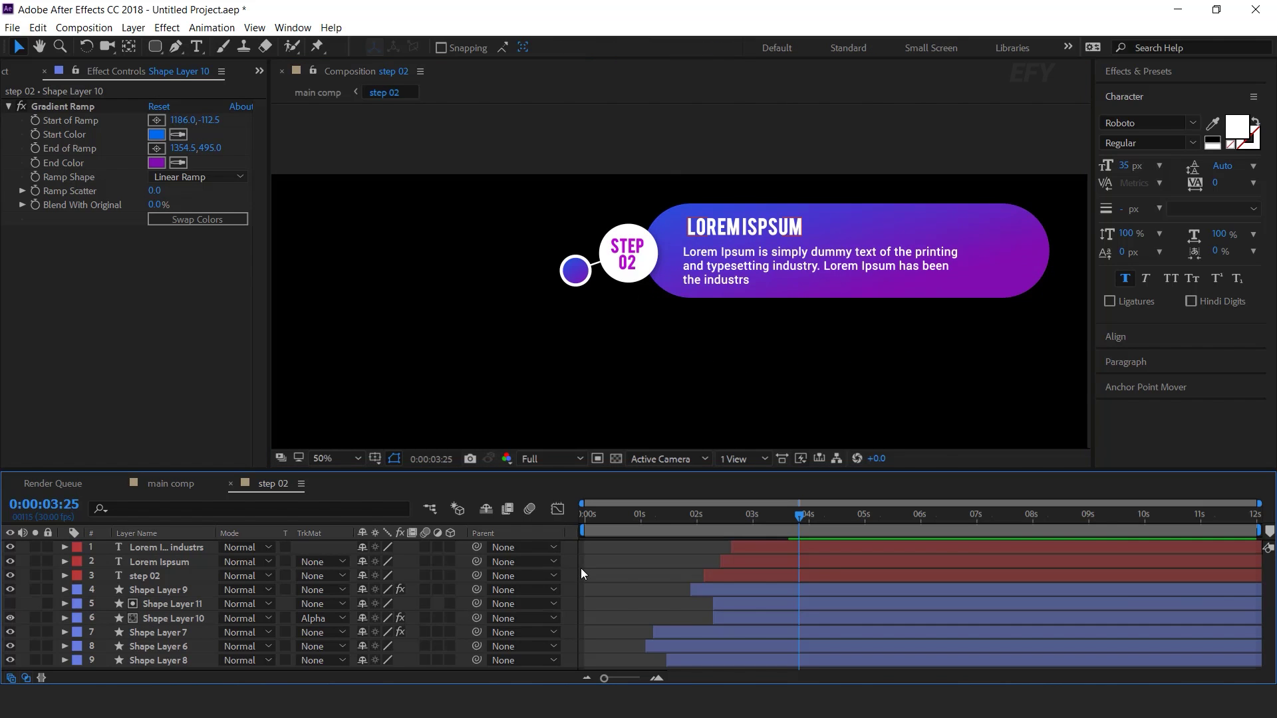
# In main comp, delay the step 02 layer so it starts at about 2 seconds, and preview the timing
pyautogui.click(177, 484)
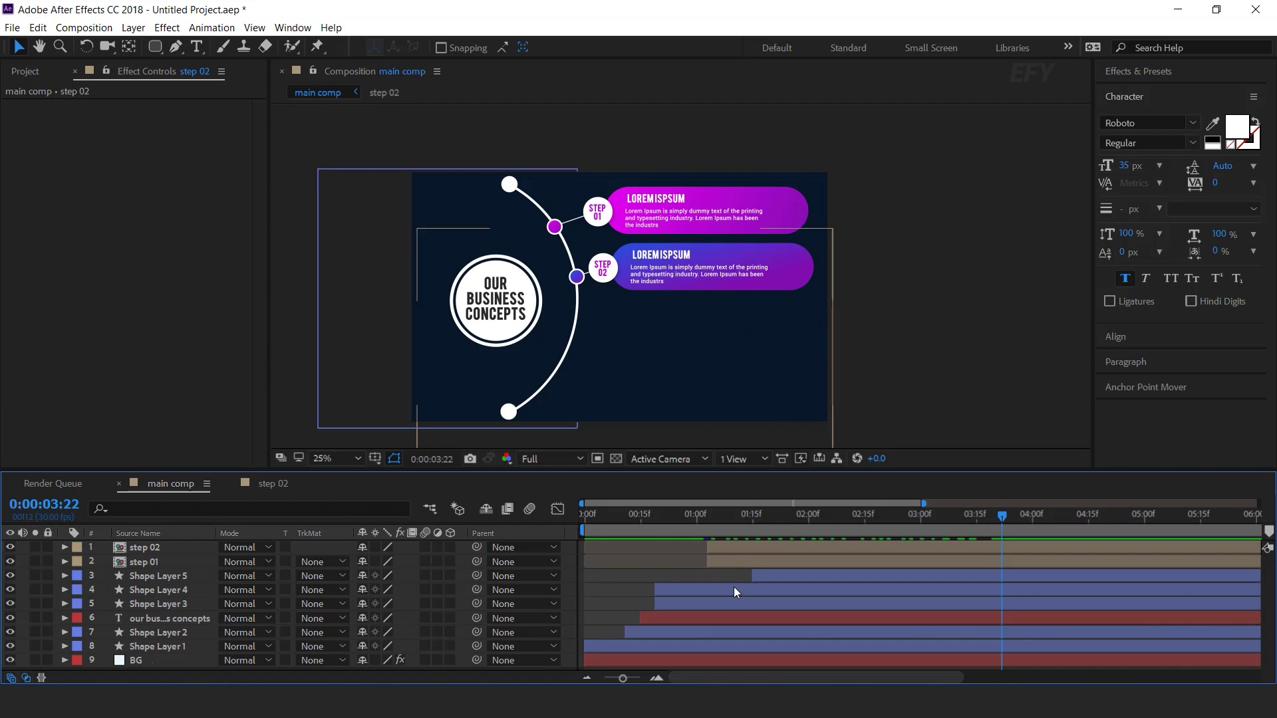
pyautogui.moveTo(742, 546); pyautogui.dragTo(865, 544)
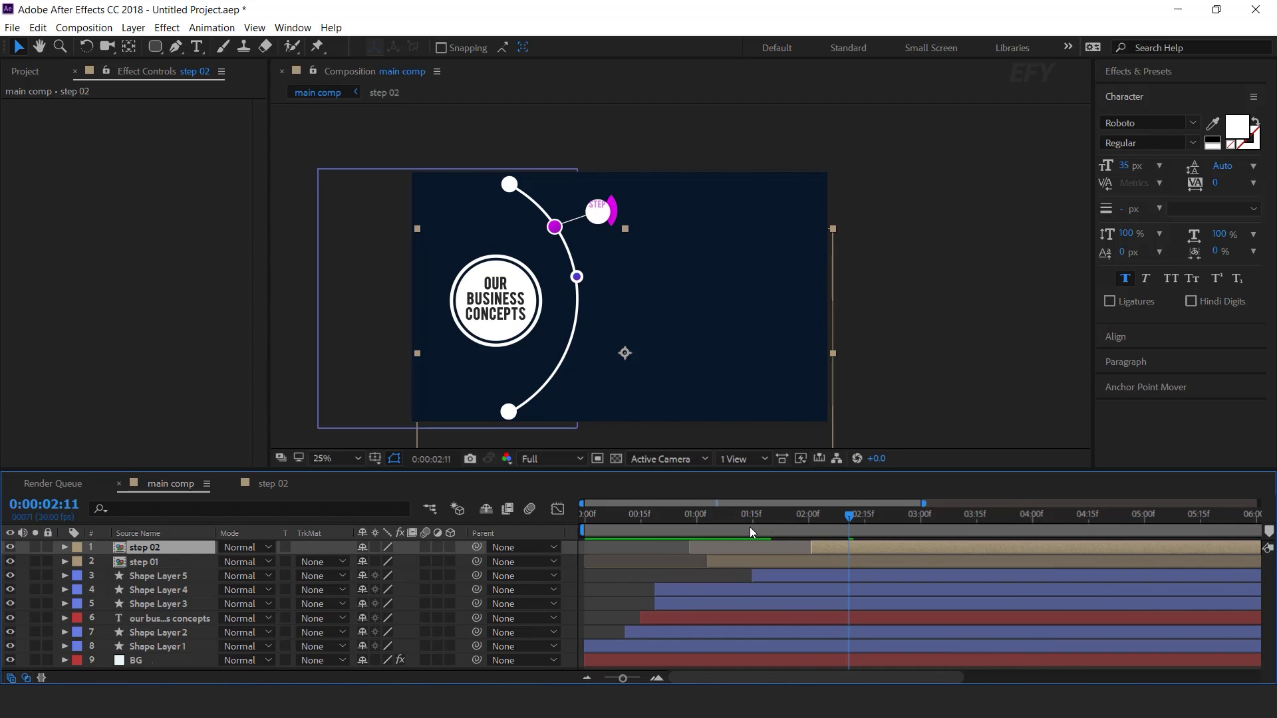
pyautogui.press('space')
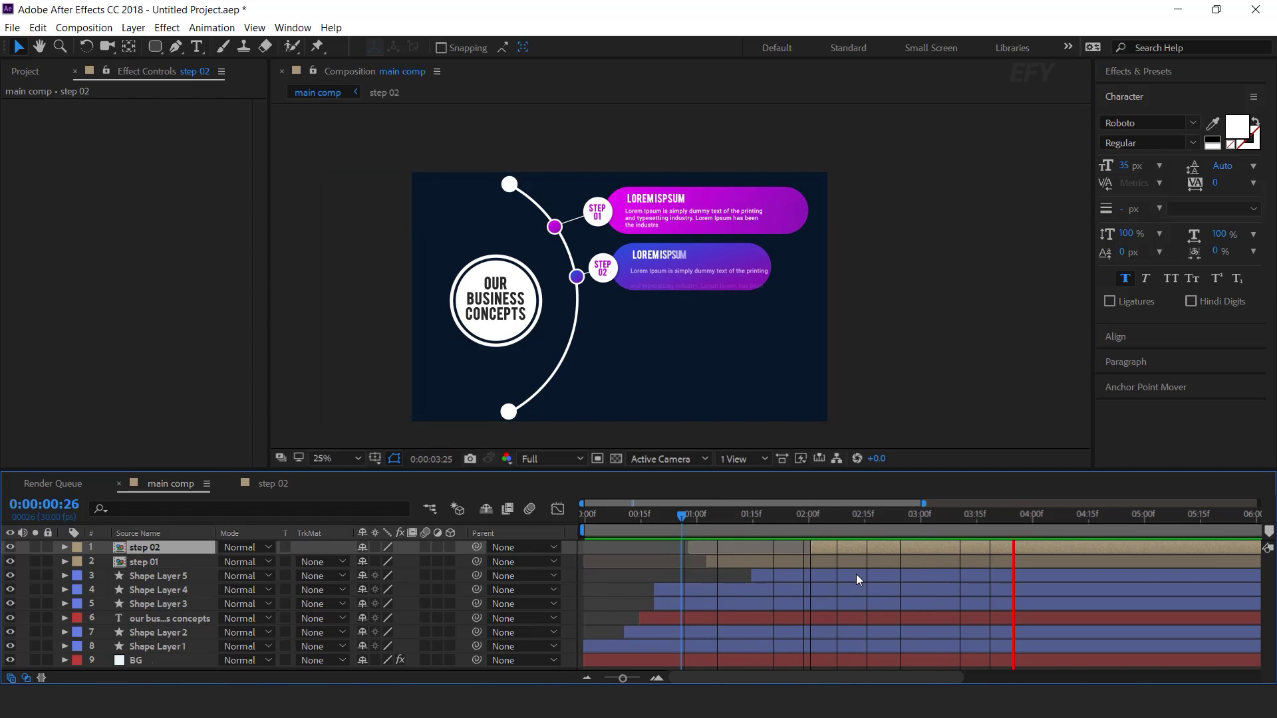
pyautogui.moveTo(817, 517)
pyautogui.mouseDown()
pyautogui.moveTo(784, 521)
pyautogui.moveTo(821, 520)
pyautogui.mouseUp()
pyautogui.press('space')
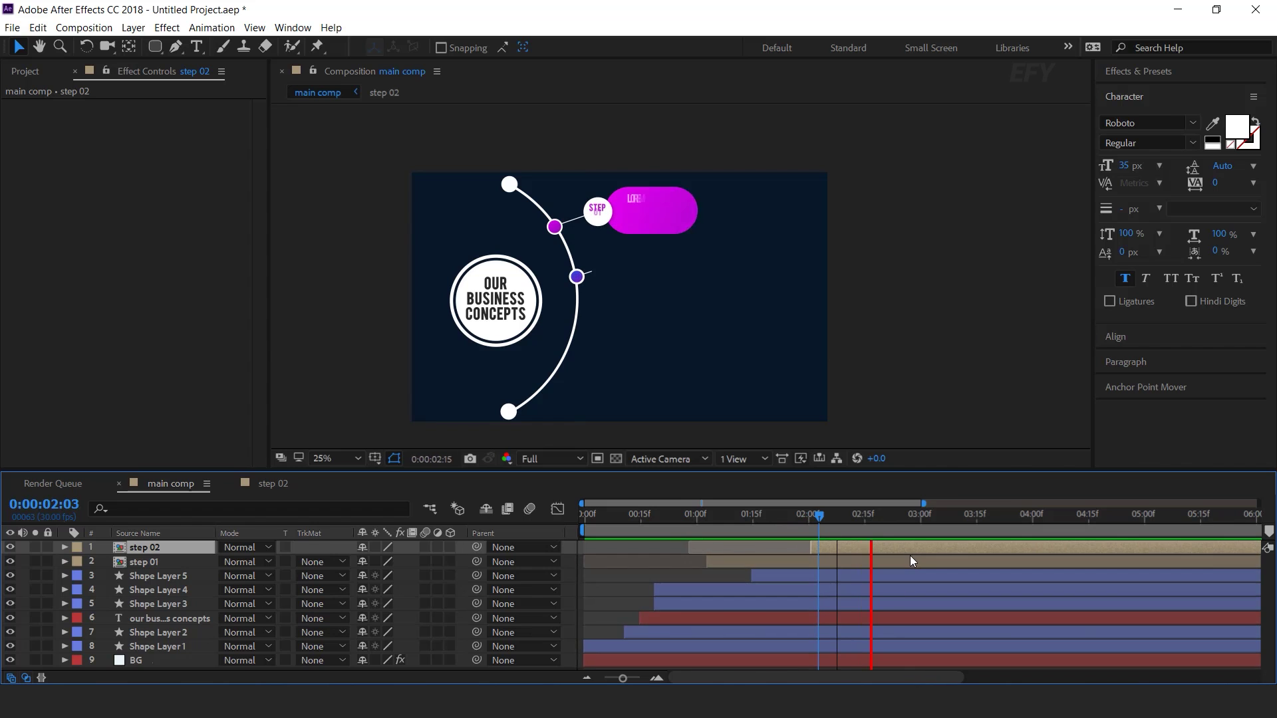
pyautogui.moveTo(957, 515); pyautogui.dragTo(1143, 516)
pyautogui.click(1029, 516)
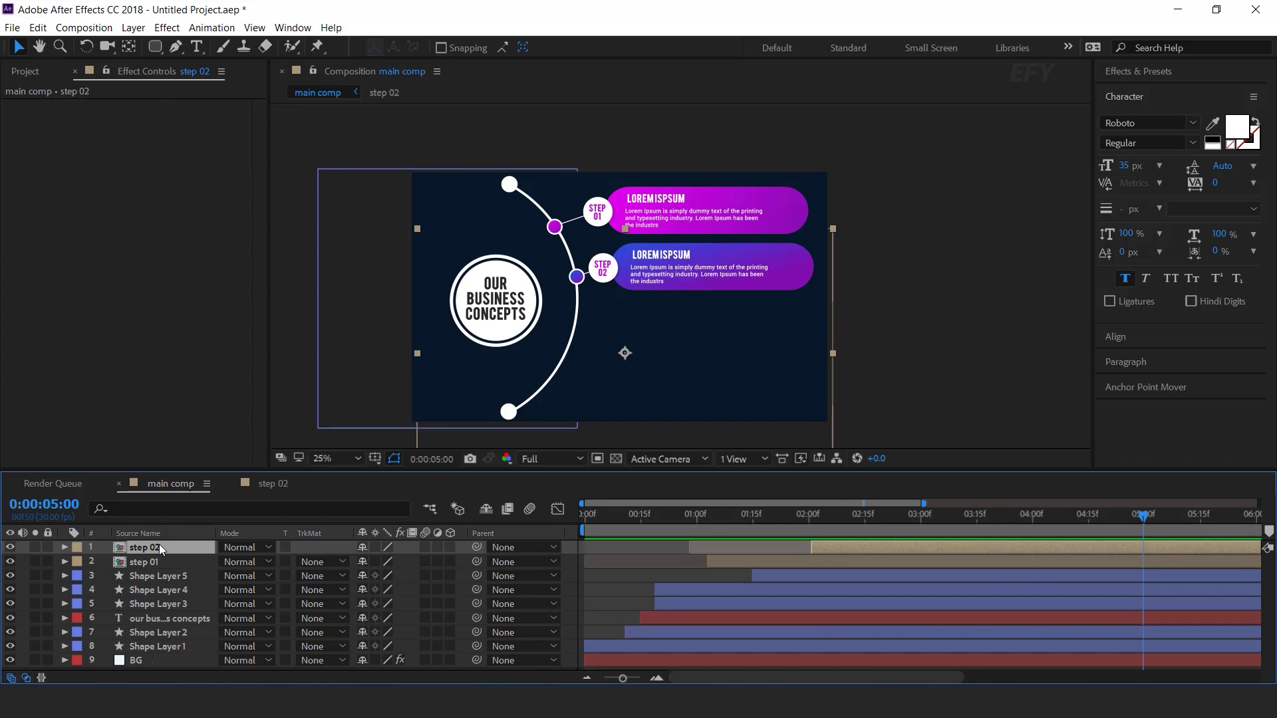
# Duplicate the step 02 layer and the step 02 composition, and make step 03 the source of the top layer
pyautogui.hotkey('ctrl', 'd')
pyautogui.click(26, 71)
pyautogui.click(45, 268)
pyautogui.hotkey('ctrl', 'd')
pyautogui.moveTo(45, 285); pyautogui.dragTo(153, 548)
# In the step 03 composition, change the step number text to 03
pyautogui.doubleClick(153, 548)
pyautogui.scroll(3, 661, 326)
pyautogui.doubleClick(584, 247)
pyautogui.moveTo(592, 249); pyautogui.dragTo(568, 250)
pyautogui.write('3')
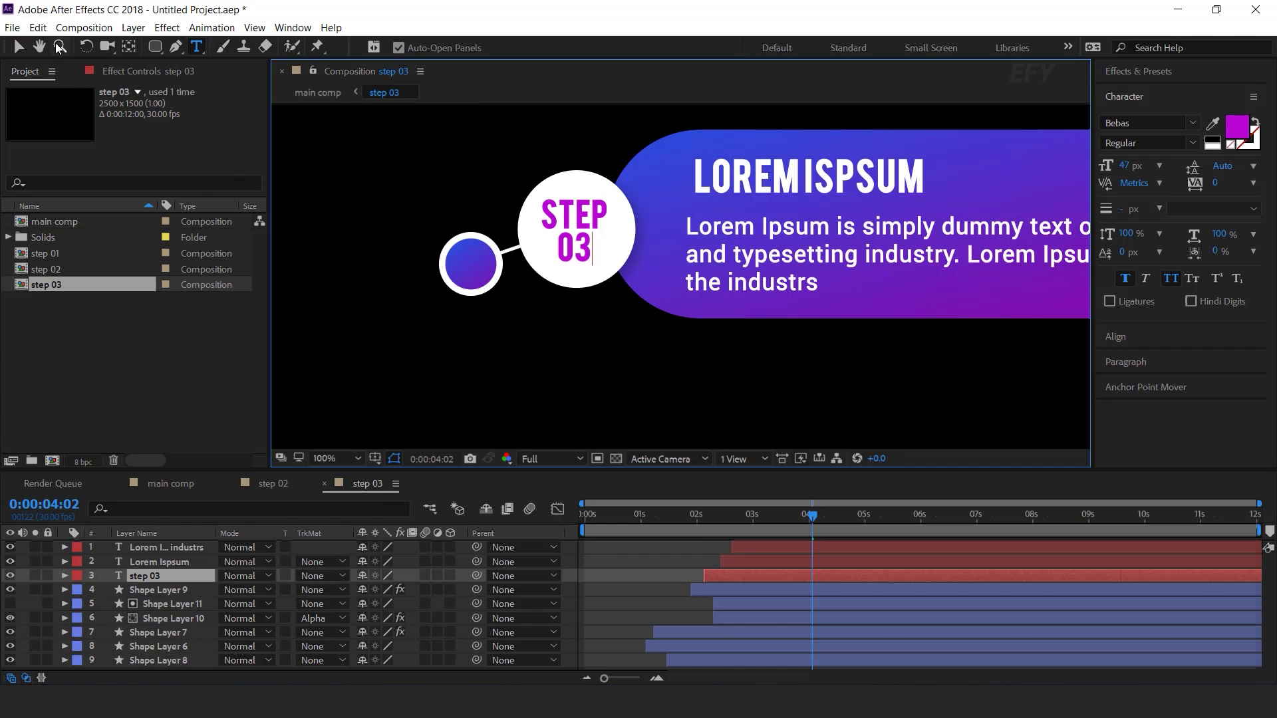
pyautogui.write('v')
# Give the step 03 small circle's Gradient Ramp a turquoise Start Color and an indigo End Color
pyautogui.click(476, 263)
pyautogui.click(157, 134)
pyautogui.moveTo(484, 516); pyautogui.dragTo(484, 544)
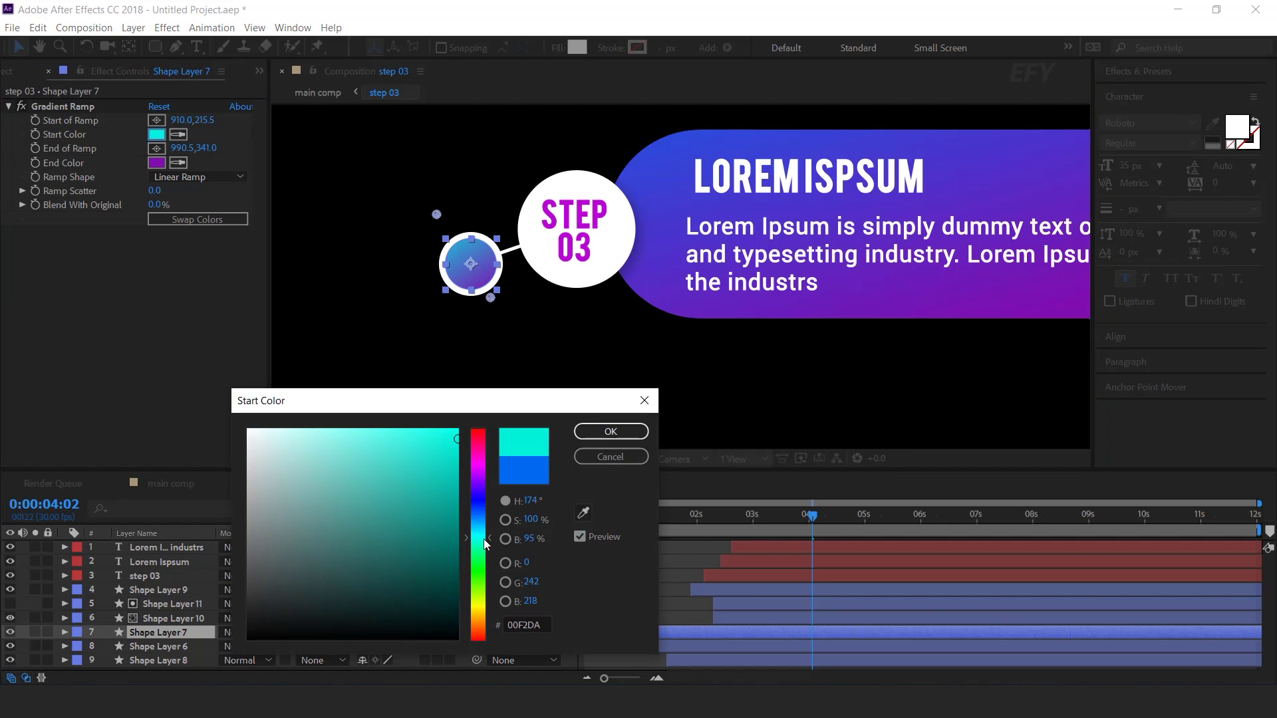
pyautogui.press('Return')
# Replace the step 03 pill's Gradient Ramp with the recoloured one from the small circle
pyautogui.hotkey('ctrl', 'Up')
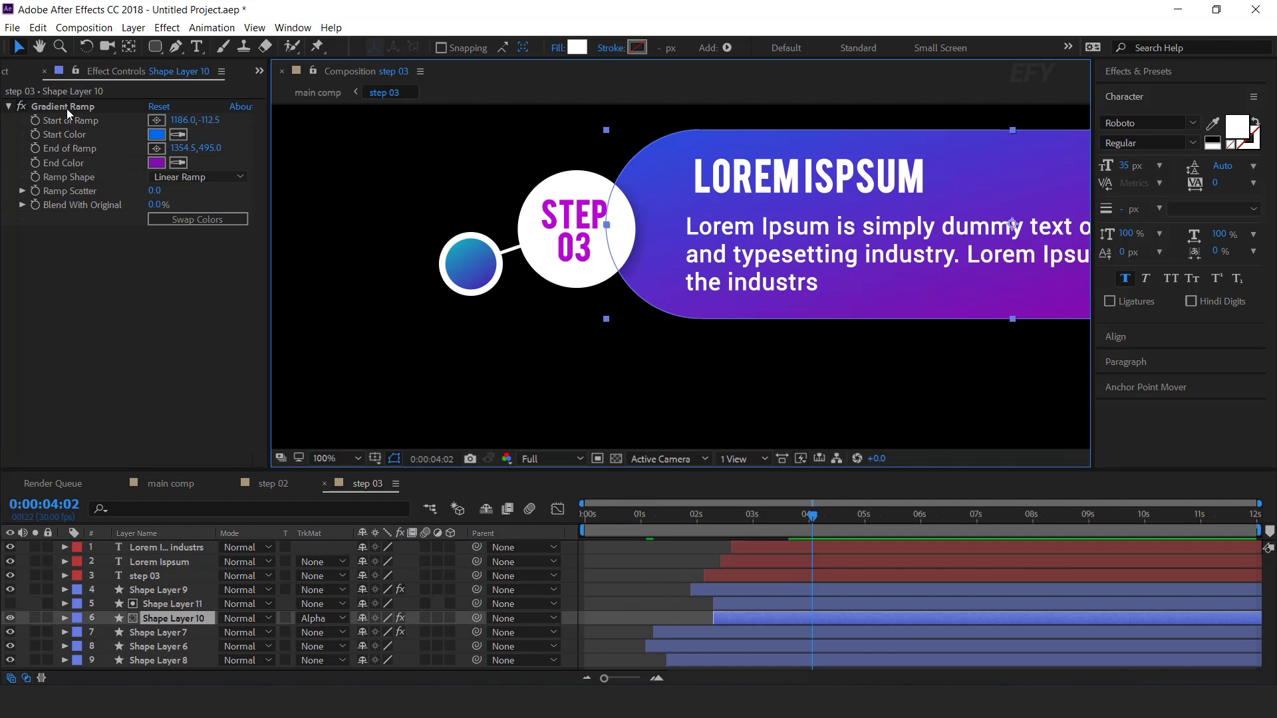
pyautogui.click(67, 109)
pyautogui.hotkey('ctrl', 'v')
# Move the step 03 pill's Gradient Ramp start point well above the pill and its end point below it
pyautogui.scroll(-1, 544, 311)
pyautogui.moveTo(559, 245); pyautogui.dragTo(648, 197)
pyautogui.moveTo(588, 286); pyautogui.dragTo(755, 371)
pyautogui.moveTo(648, 198); pyautogui.dragTo(618, 91)
pyautogui.moveTo(754, 370); pyautogui.dragTo(643, 346)
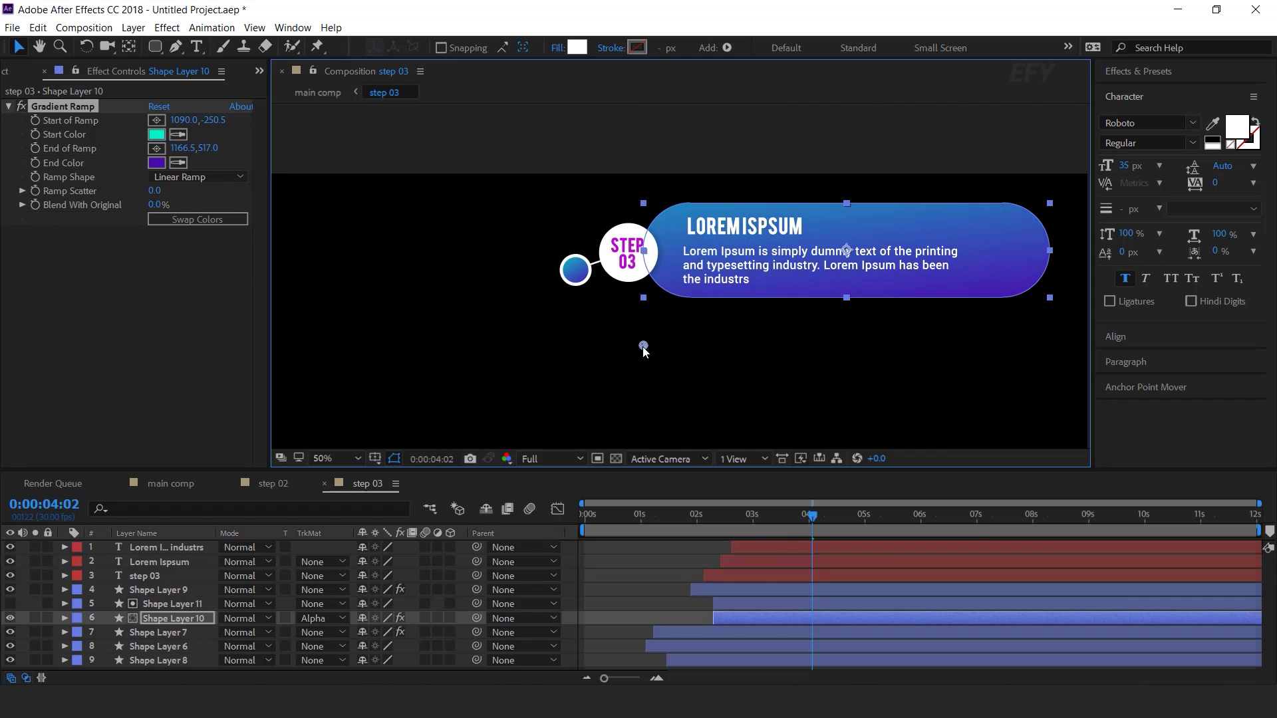
pyautogui.click(568, 573)
# End the main comp work area at about 10 seconds, with all four step layers deselected
pyautogui.moveTo(878, 516); pyautogui.dragTo(1058, 520)
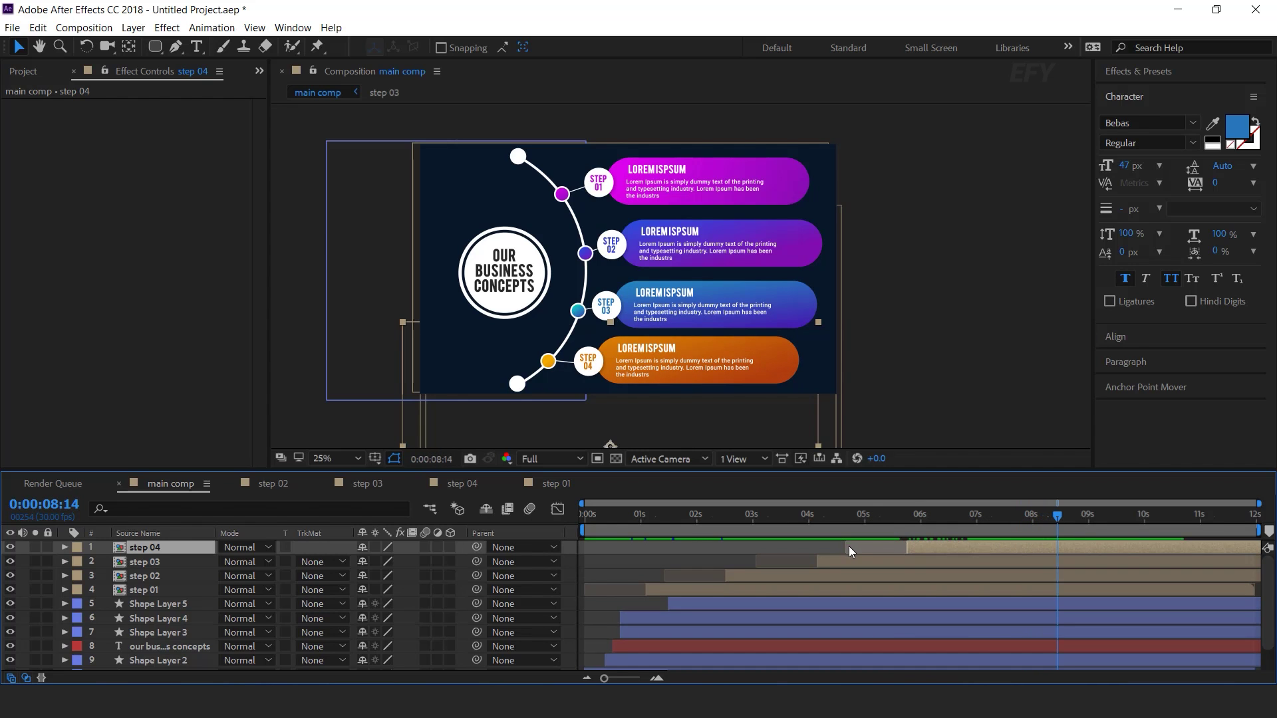
pyautogui.click(1145, 517)
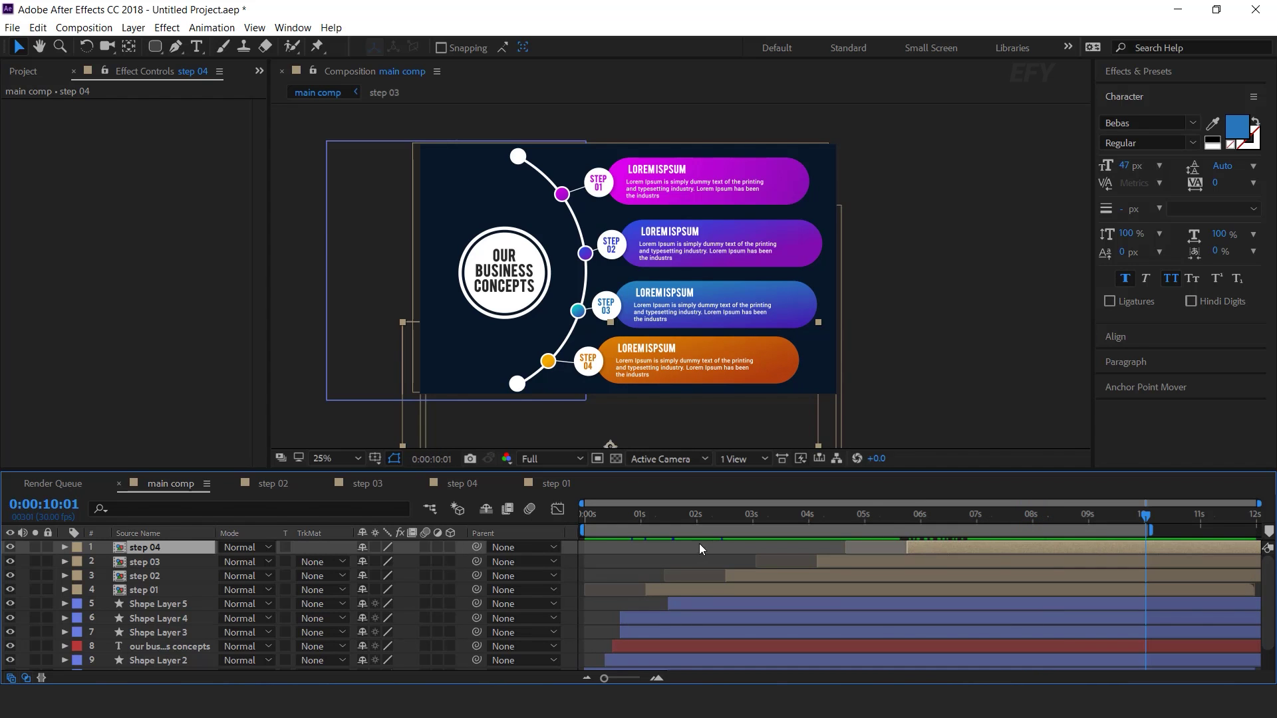
pyautogui.click(571, 549)
# Play back the main comp animation in the enlarged composition viewer
pyautogui.scroll(-1, 855, 311)
pyautogui.press('space')
pyautogui.moveTo(911, 329); pyautogui.dragTo(939, 316)
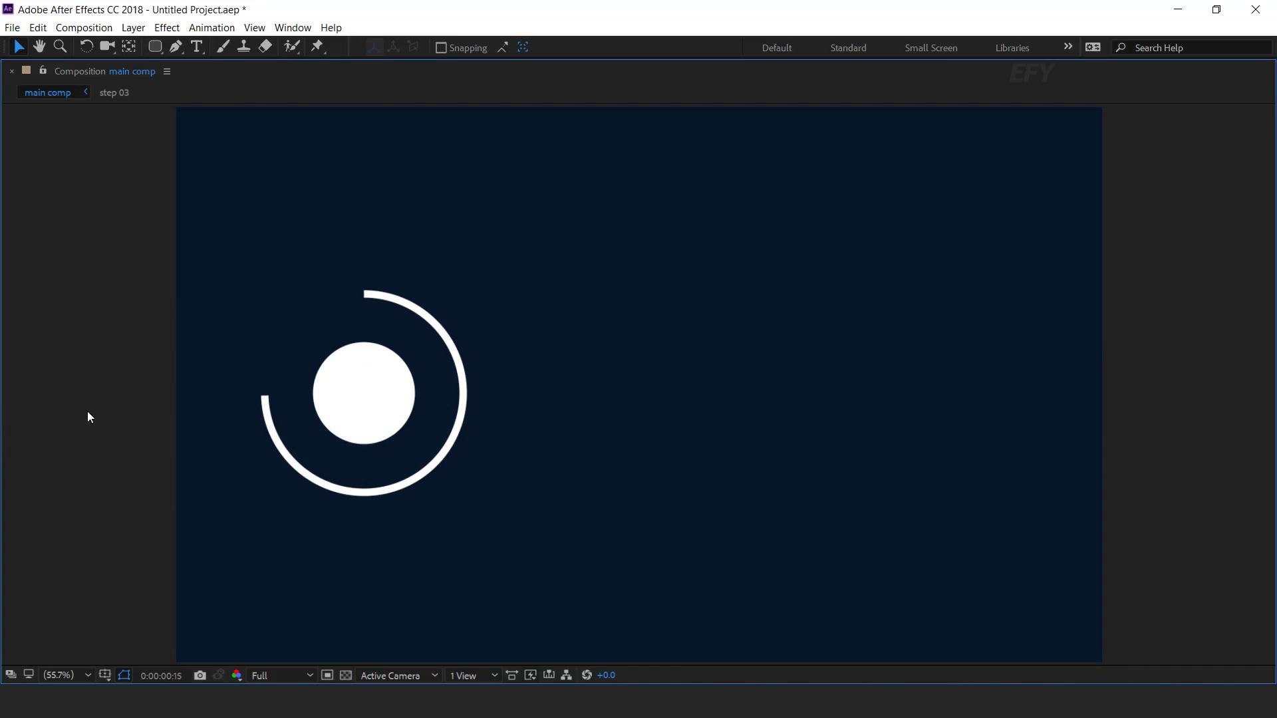